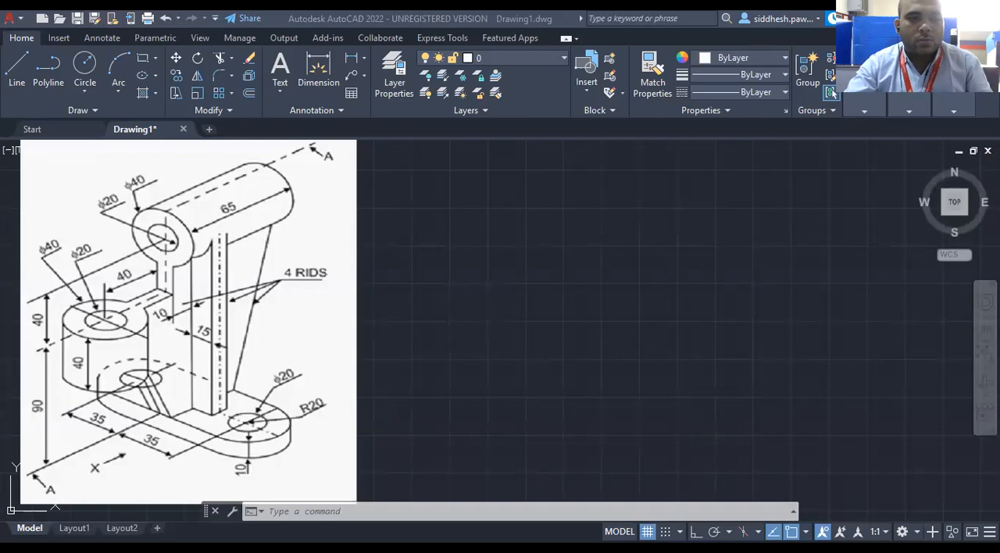
pyautogui.doubleClick(196, 336)
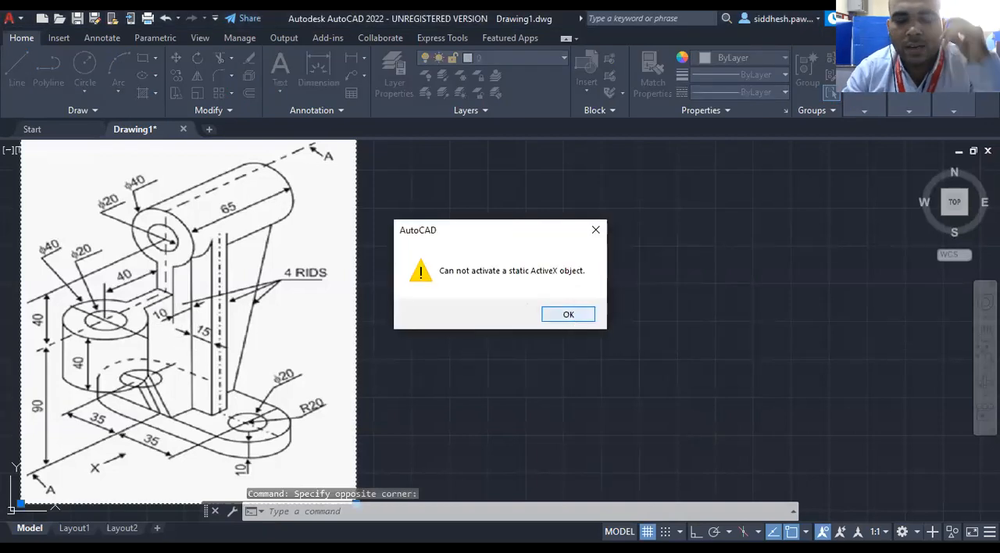
pyautogui.click(568, 315)
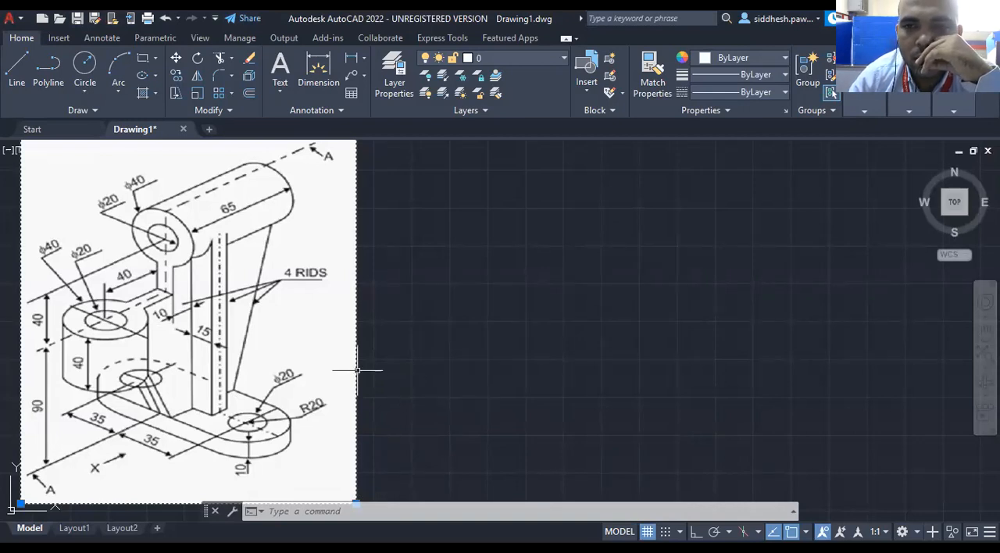
pyautogui.scroll(-2, 279, 333)
pyautogui.scroll(2, 279, 334)
pyautogui.scroll(-2, 279, 333)
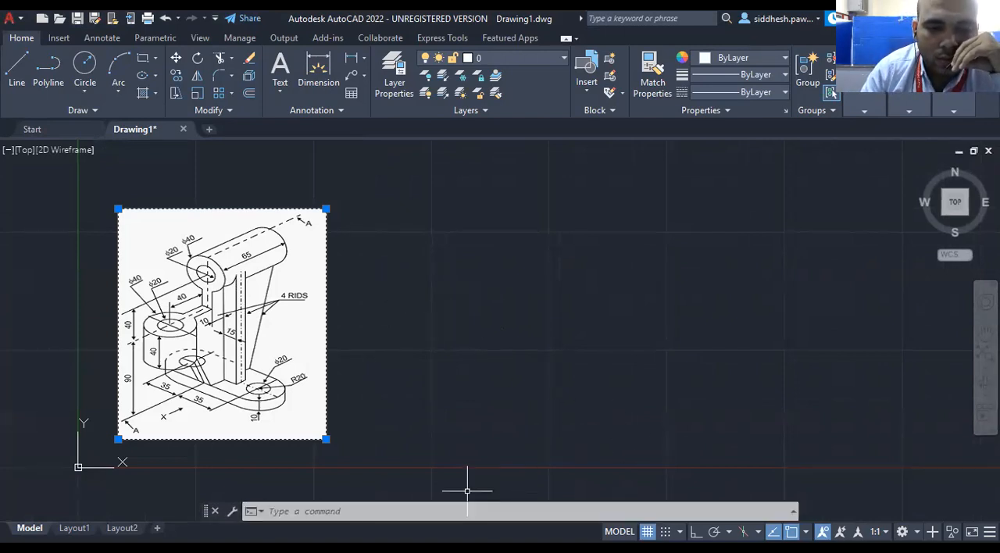
pyautogui.click(479, 391)
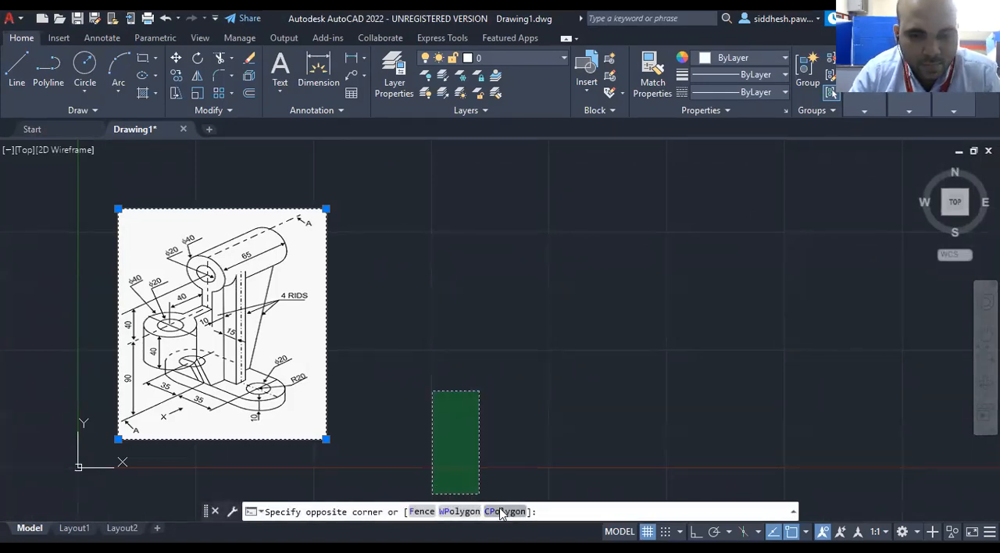
pyautogui.press('Escape')
pyautogui.press('Escape')
# Open the drawing units settings with the UNITS command, review them and close them.
pyautogui.write('units')
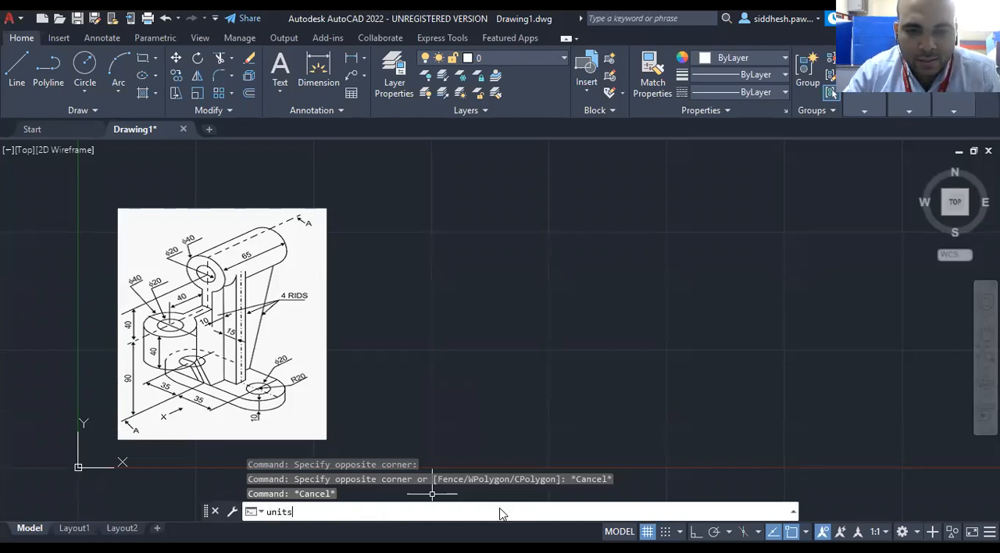
pyautogui.press('Return')
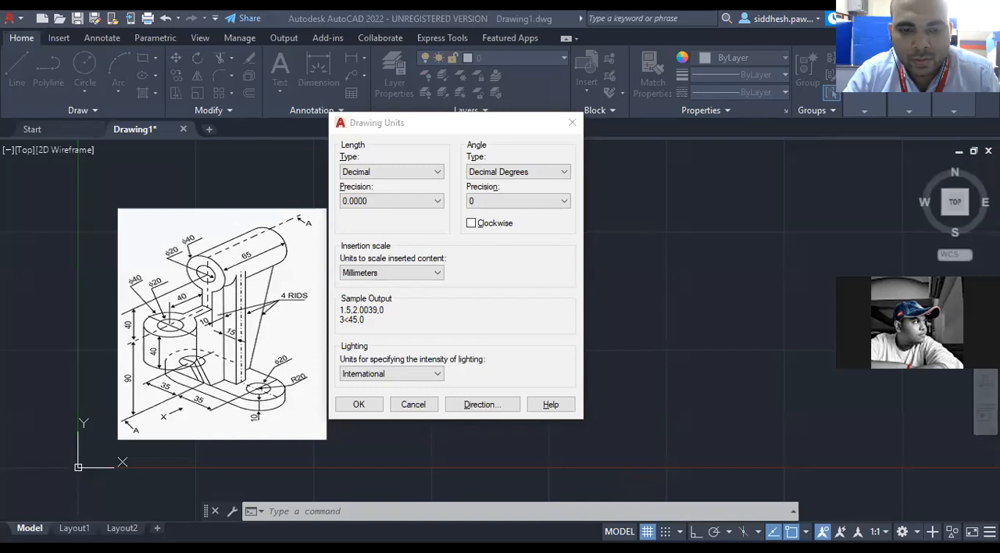
pyautogui.click(384, 327)
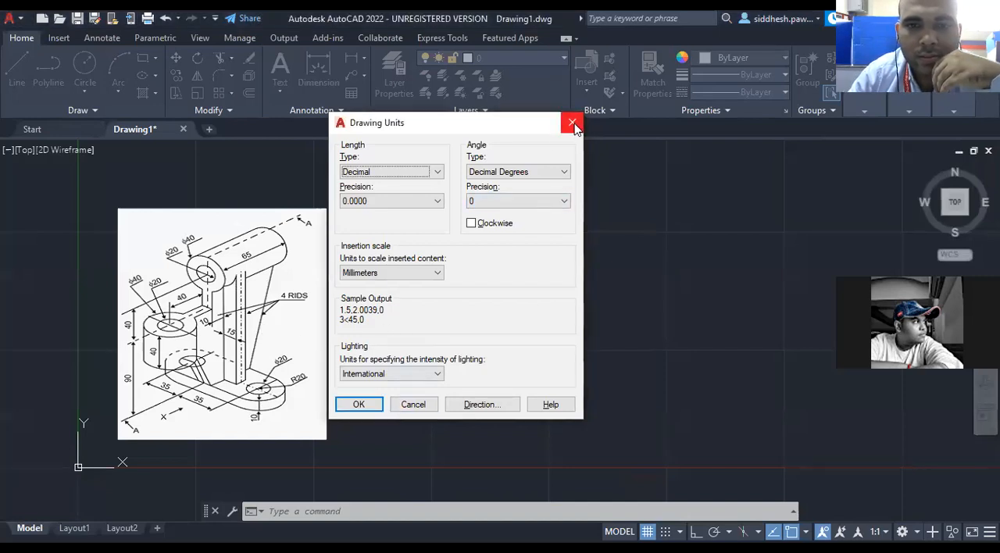
pyautogui.click(360, 404)
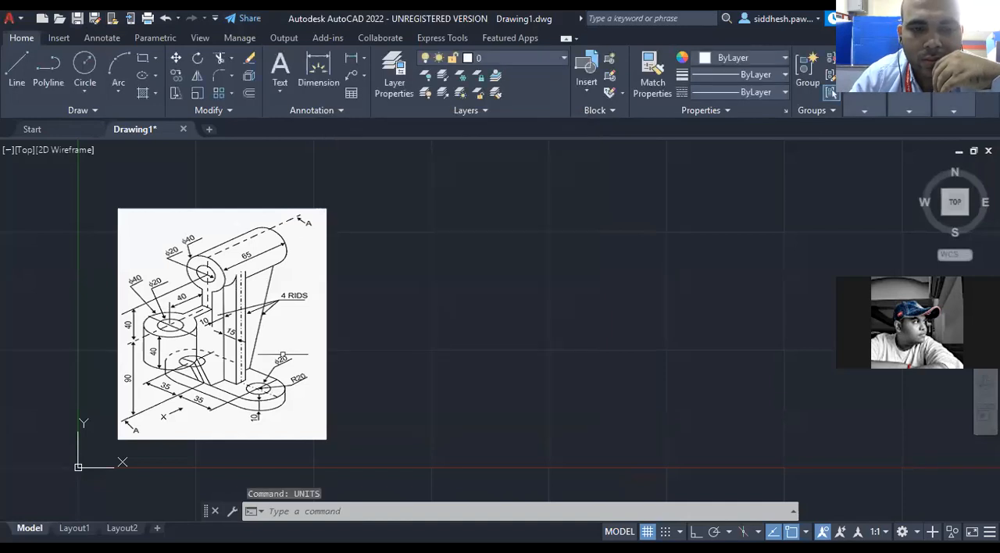
# Enlarge the reference image of the bracket to roughly twice its size by stretching its lower-right corner outward.
pyautogui.click(328, 439)
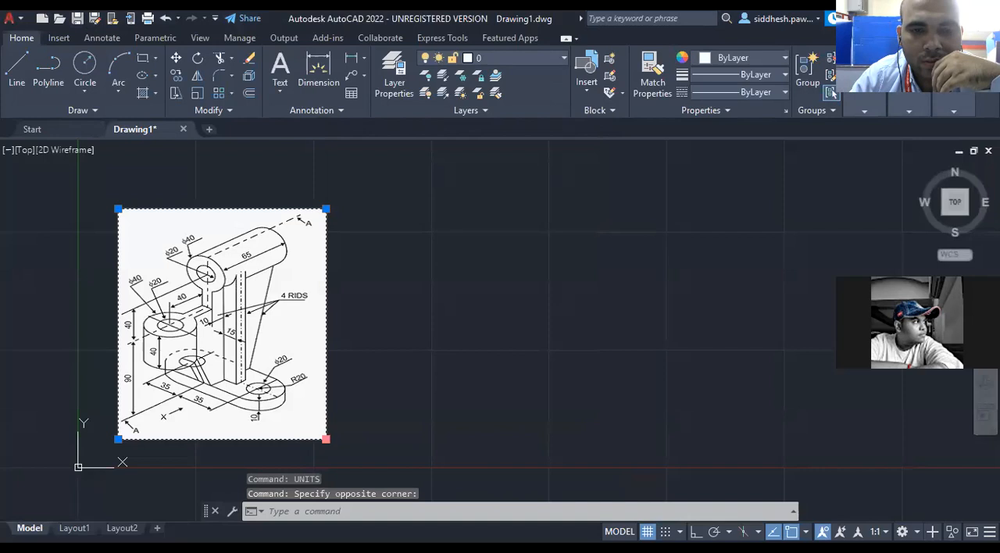
pyautogui.click(326, 440)
pyautogui.click(571, 469)
pyautogui.scroll(-5, 394, 287)
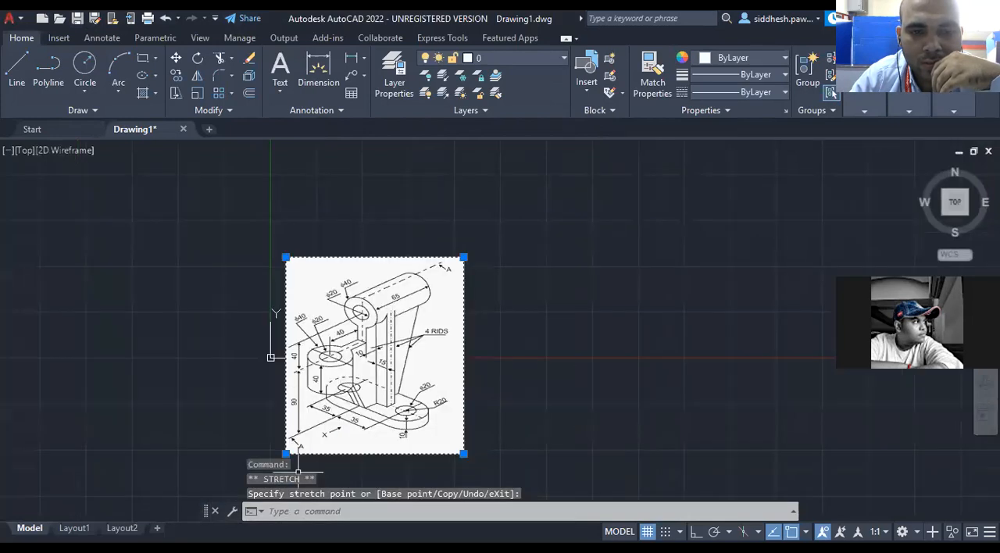
# Examine the bracket's dimensions in the enlarged reference image and clear the image selection.
pyautogui.scroll(-2, 365, 453)
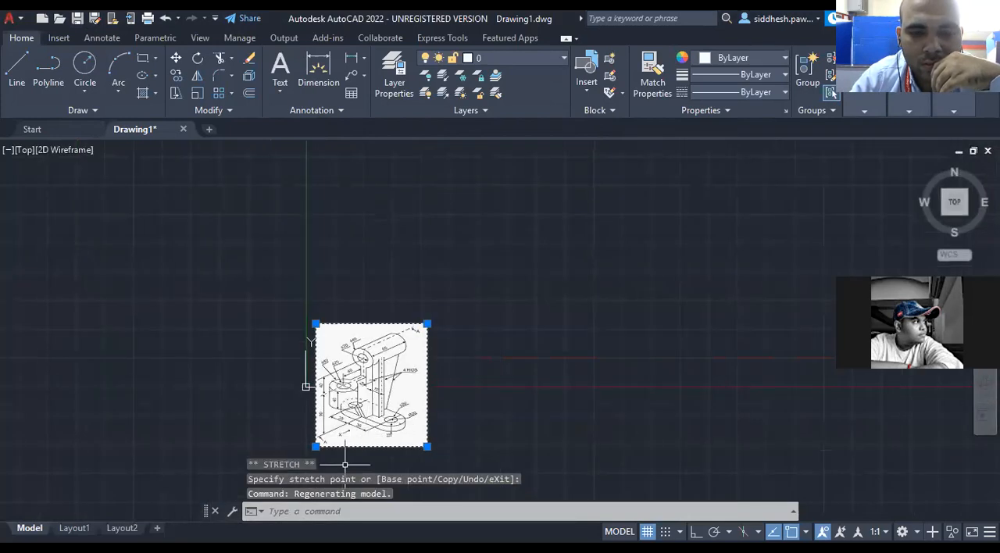
pyautogui.scroll(4, 365, 453)
pyautogui.scroll(-1, 361, 252)
pyautogui.scroll(1, 362, 253)
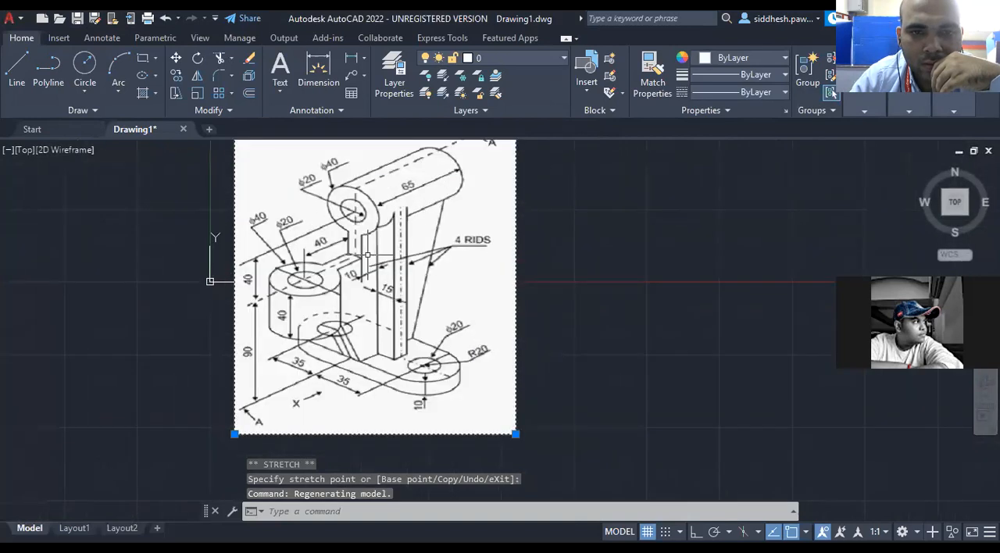
pyautogui.scroll(-2, 317, 200)
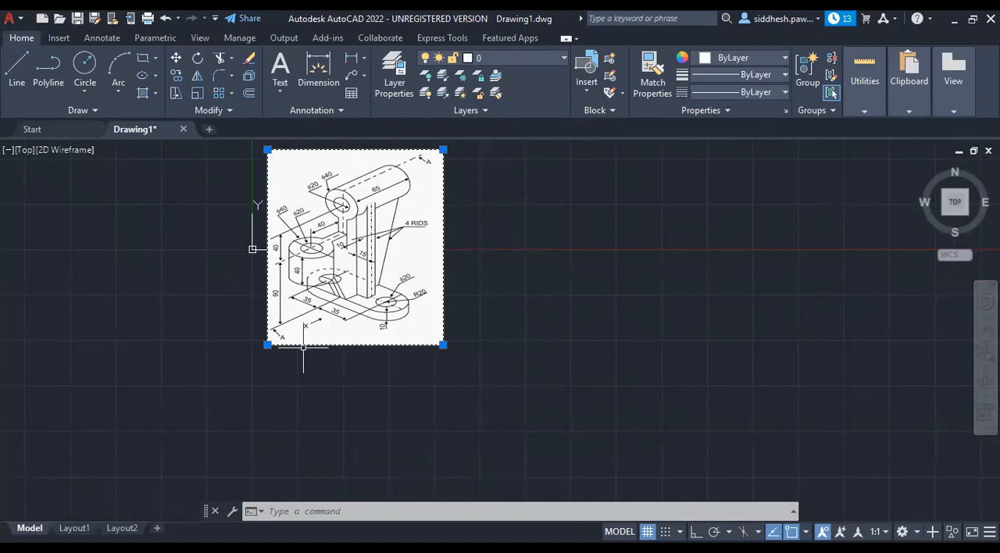
pyautogui.scroll(-2, 304, 344)
pyautogui.scroll(4, 316, 238)
pyautogui.scroll(-2, 377, 310)
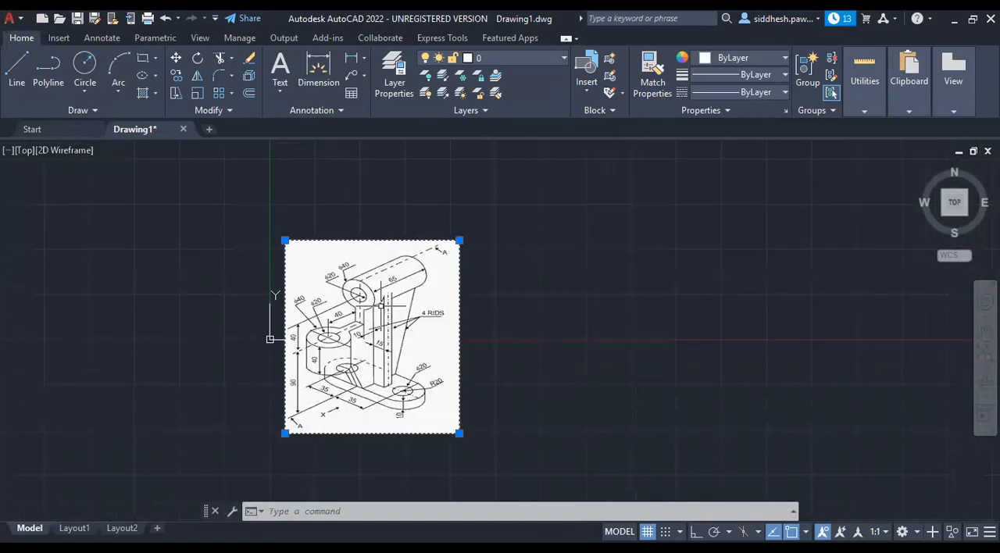
pyautogui.scroll(2, 360, 386)
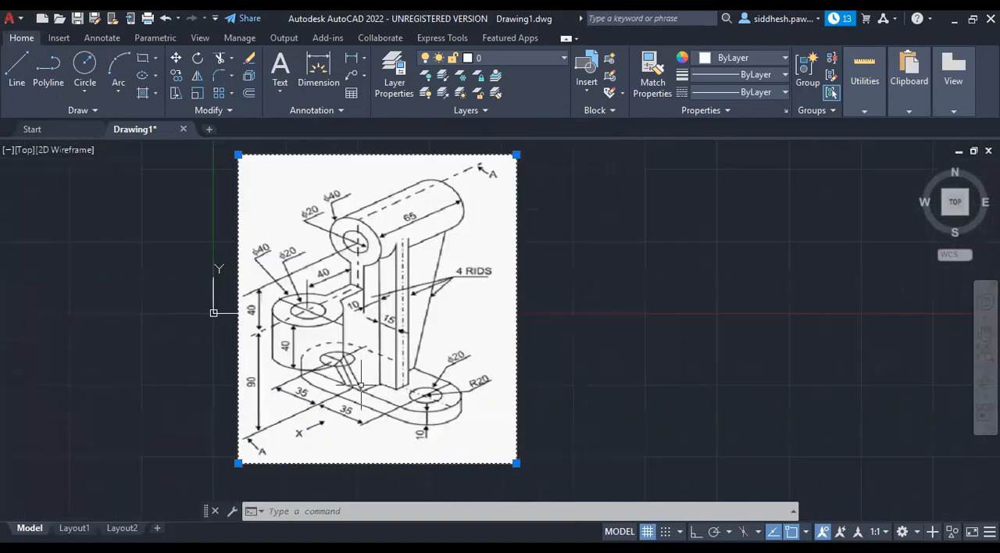
pyautogui.click(598, 454)
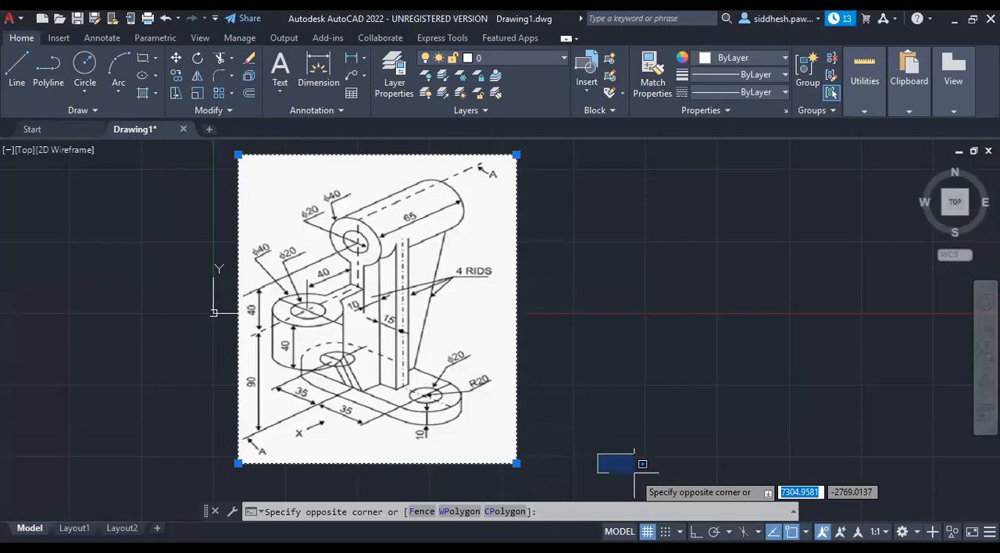
pyautogui.press('Escape')
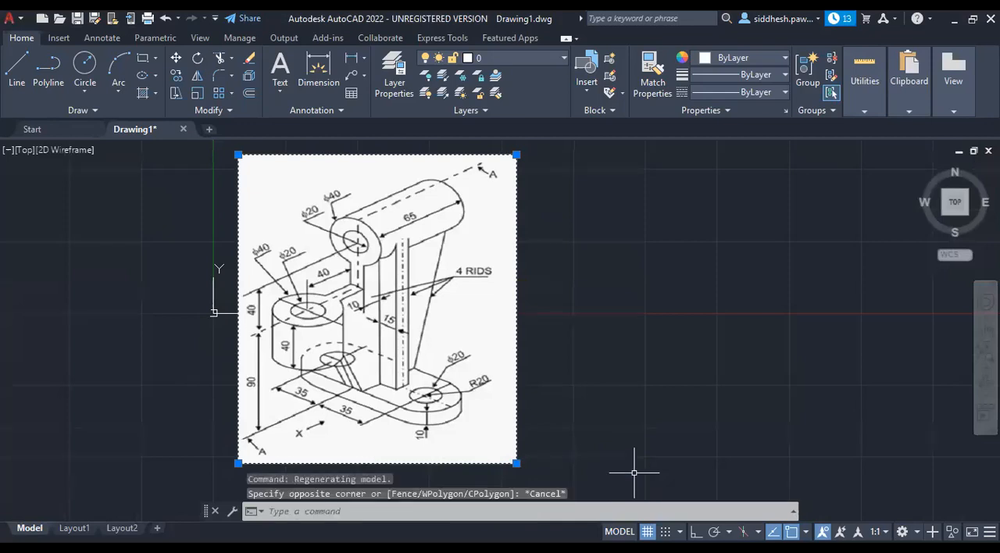
pyautogui.press('Escape')
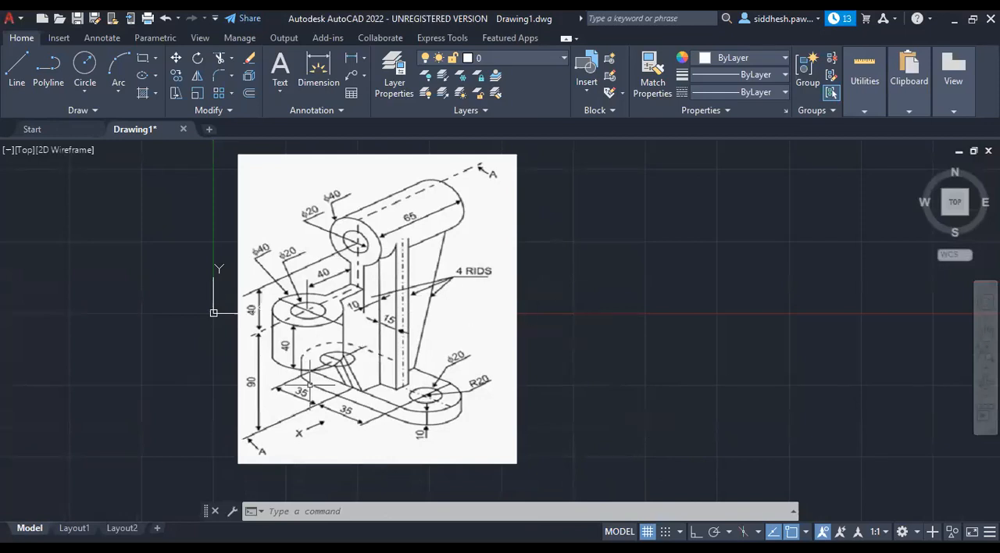
pyautogui.scroll(-3, 270, 344)
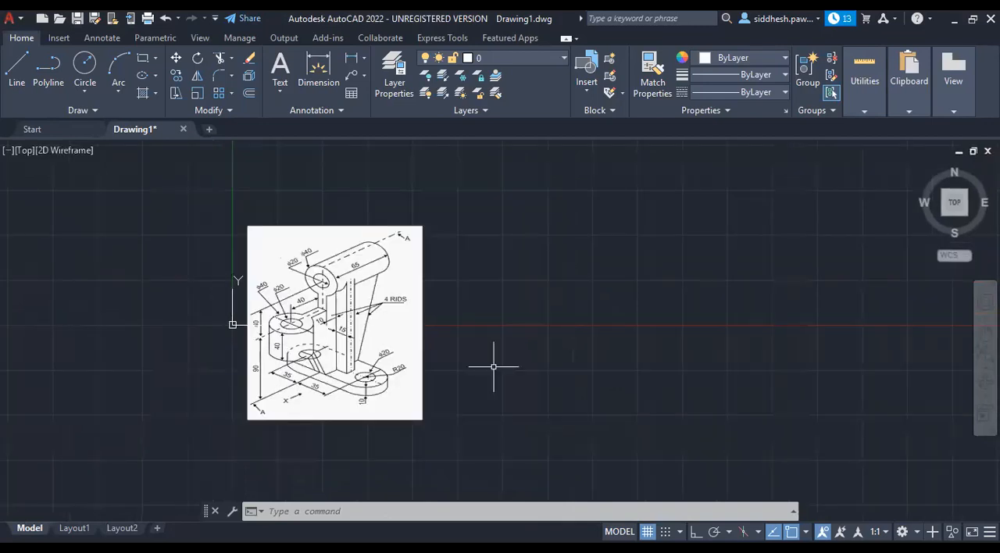
pyautogui.scroll(3, 462, 325)
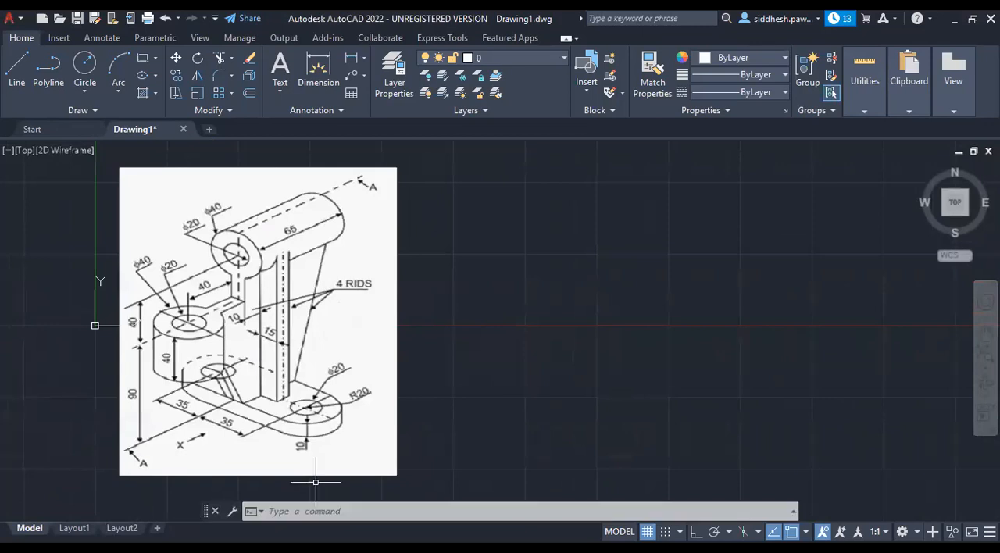
# Set the drawing units to a length precision of 0.0 and an insertion scale in millimeters.
pyautogui.write('units')
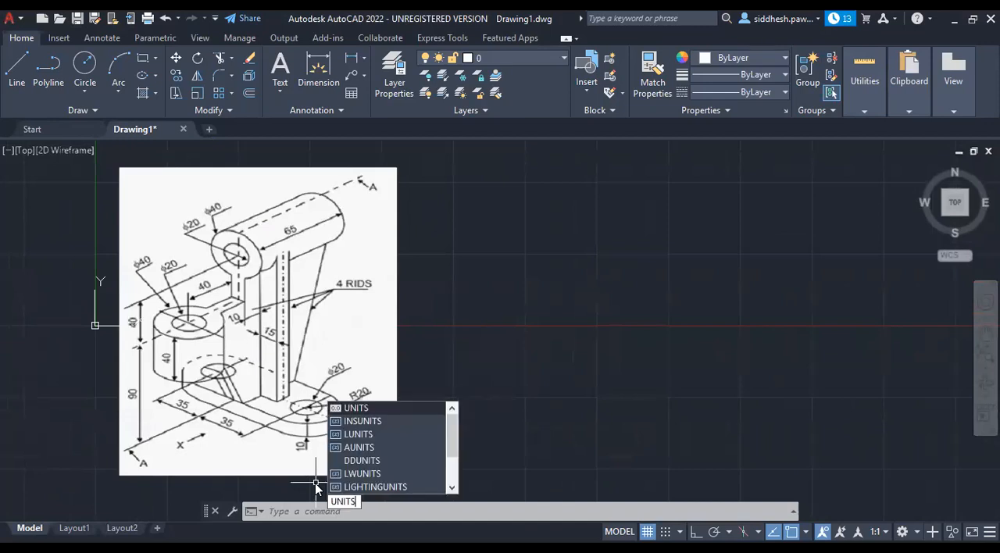
pyautogui.press('Return')
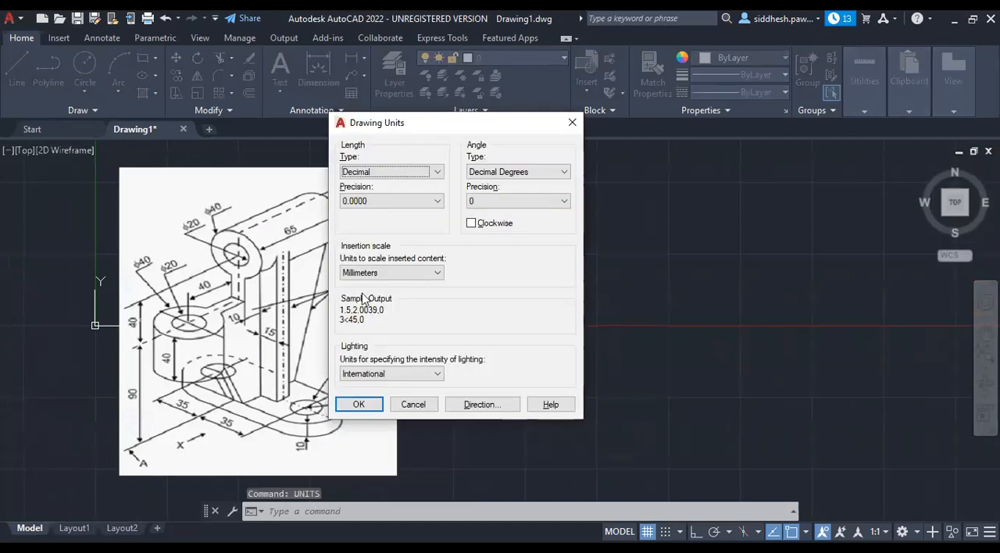
pyautogui.click(391, 273)
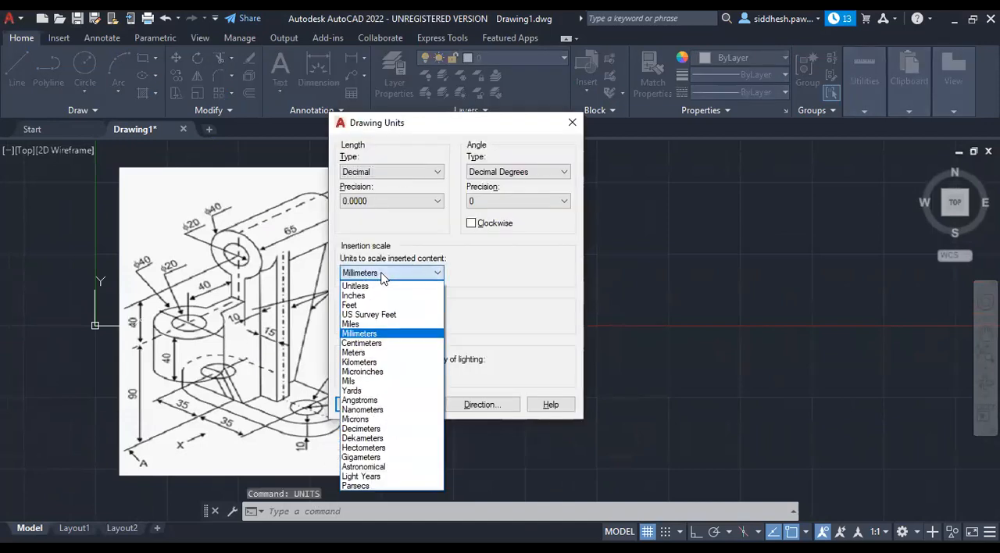
pyautogui.click(384, 334)
pyautogui.click(381, 201)
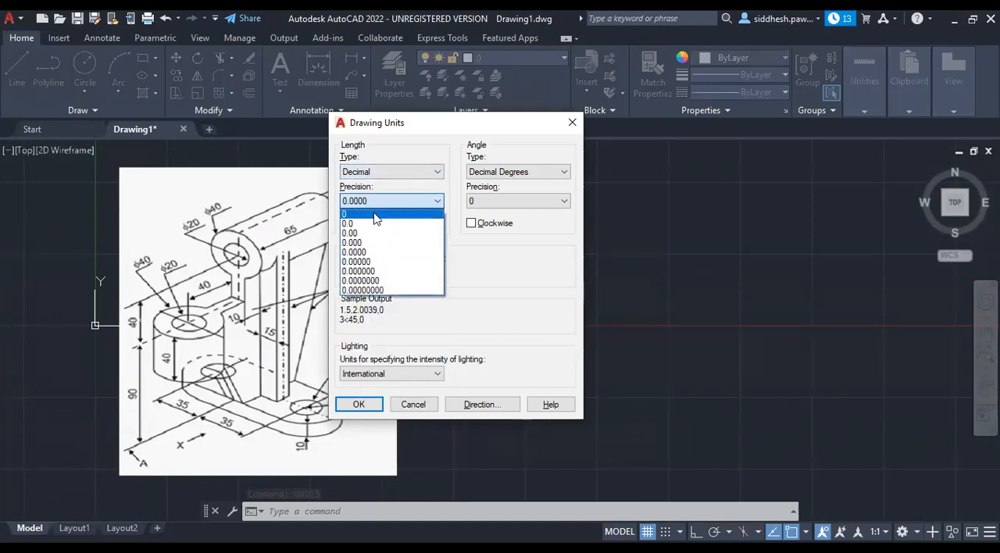
pyautogui.click(376, 217)
pyautogui.click(422, 203)
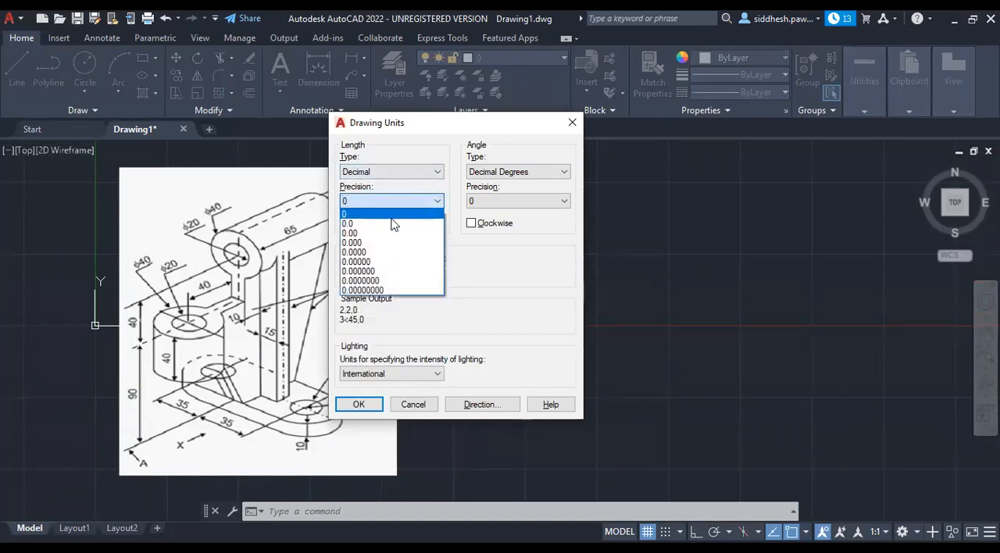
pyautogui.click(393, 225)
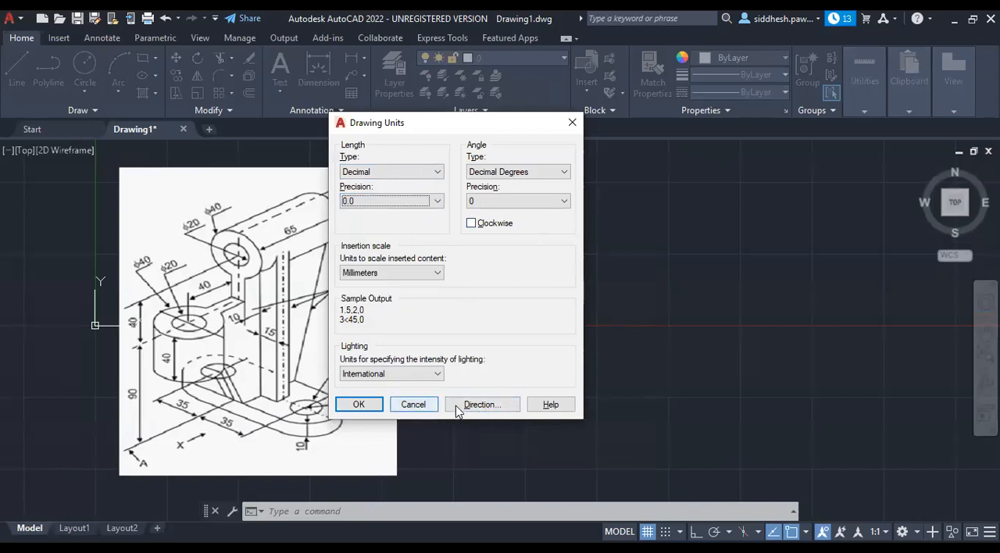
pyautogui.click(363, 408)
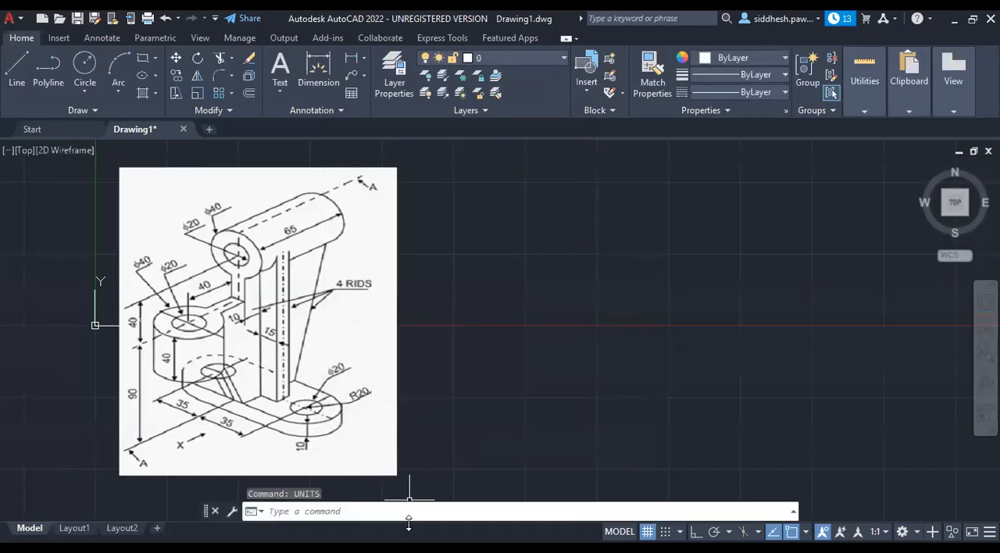
# Set the model space limits from lower left corner 0,0 to upper right corner 1000,1000.
pyautogui.write('limits')
pyautogui.press('Return')
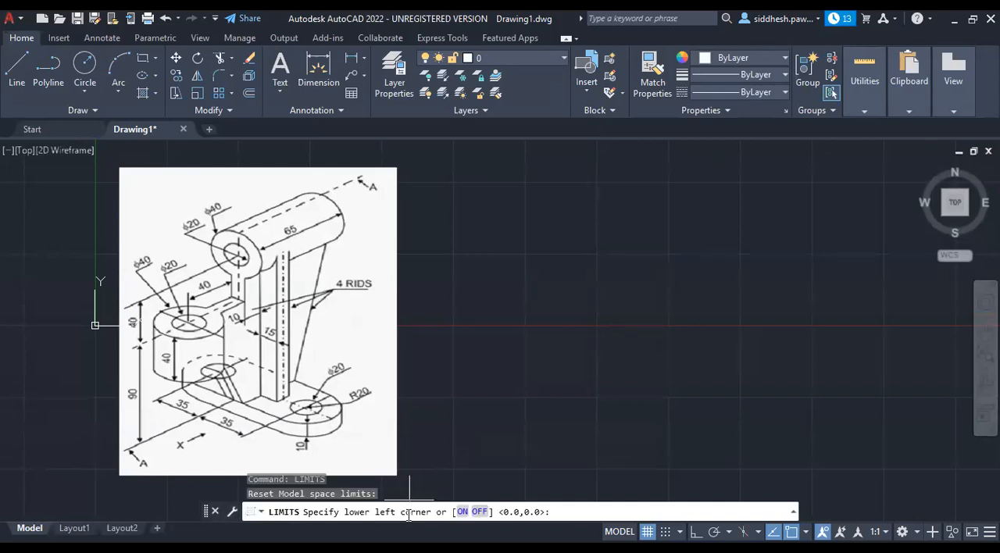
pyautogui.write('0,0')
pyautogui.press('Return')
pyautogui.write('1000')
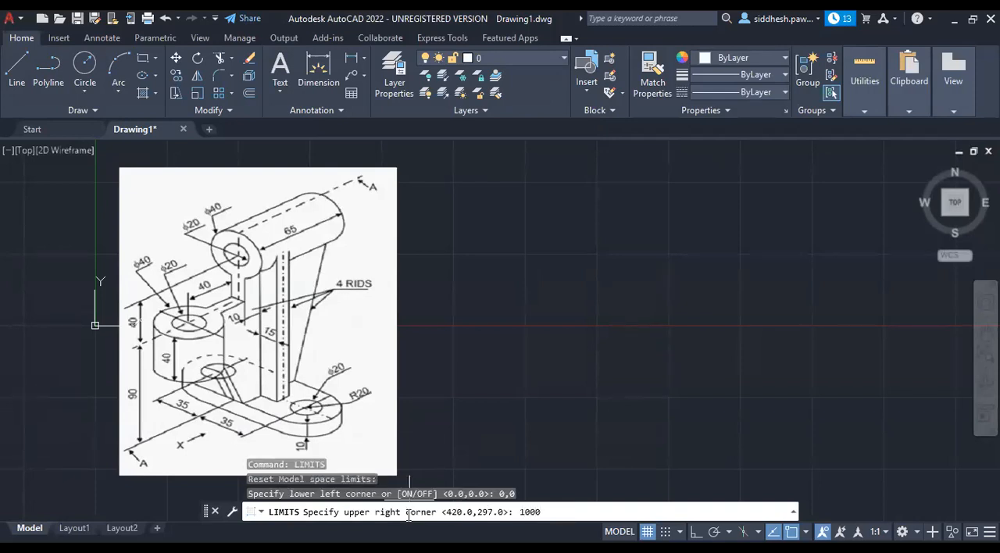
pyautogui.write(',1000')
pyautogui.press('Return')
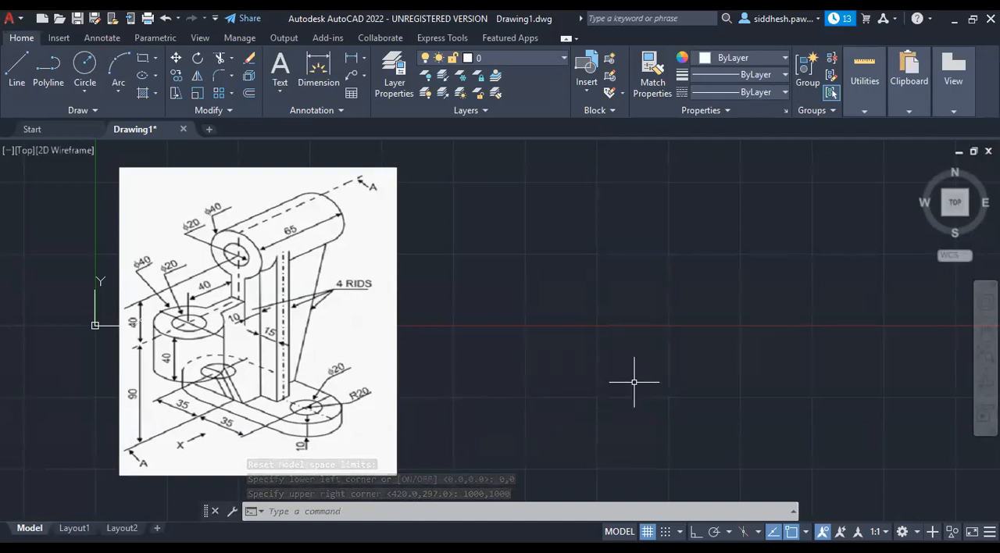
# Move the reference image to the left of the Y axis so the area around the origin is free.
pyautogui.scroll(-2, 634, 382)
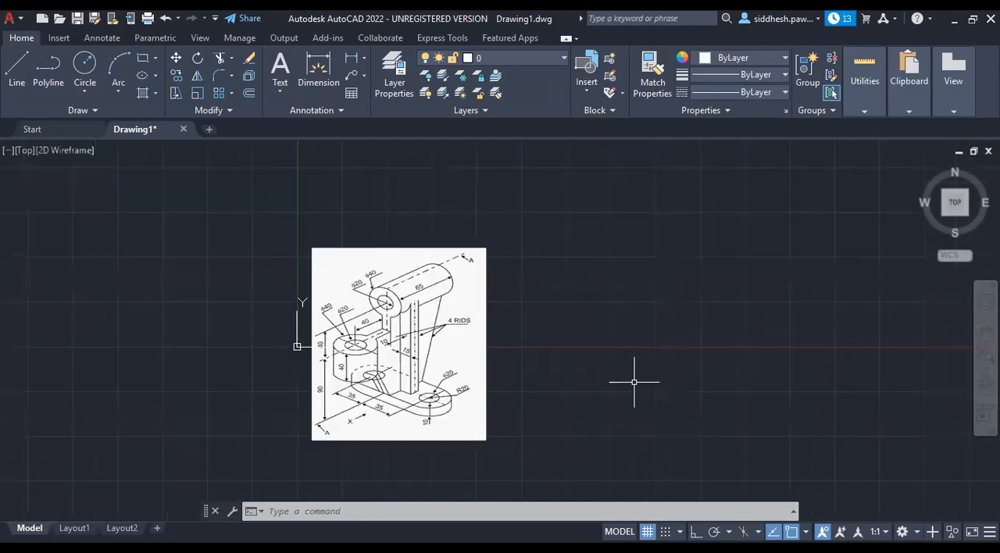
pyautogui.click(411, 267)
pyautogui.click(297, 151)
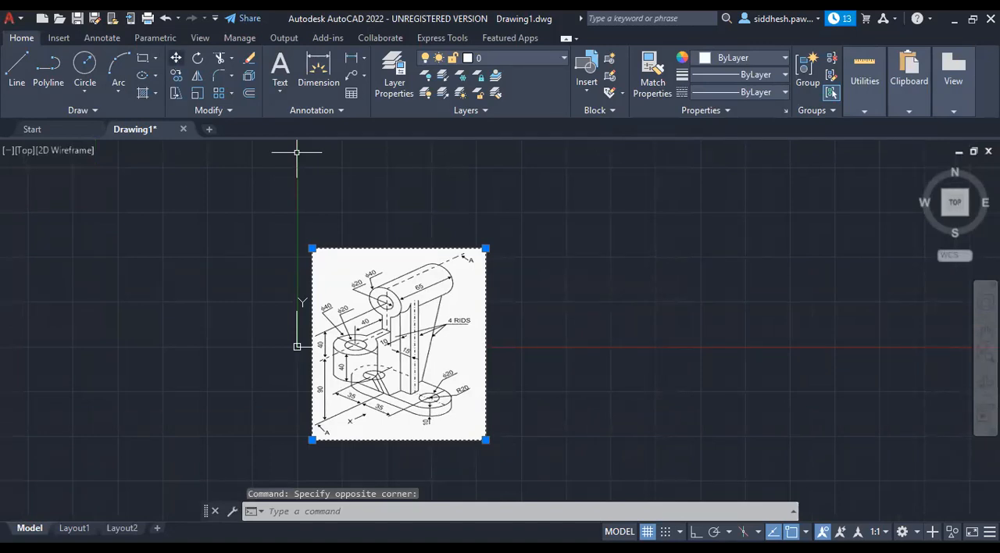
pyautogui.click(193, 264)
pyautogui.moveTo(156, 132)
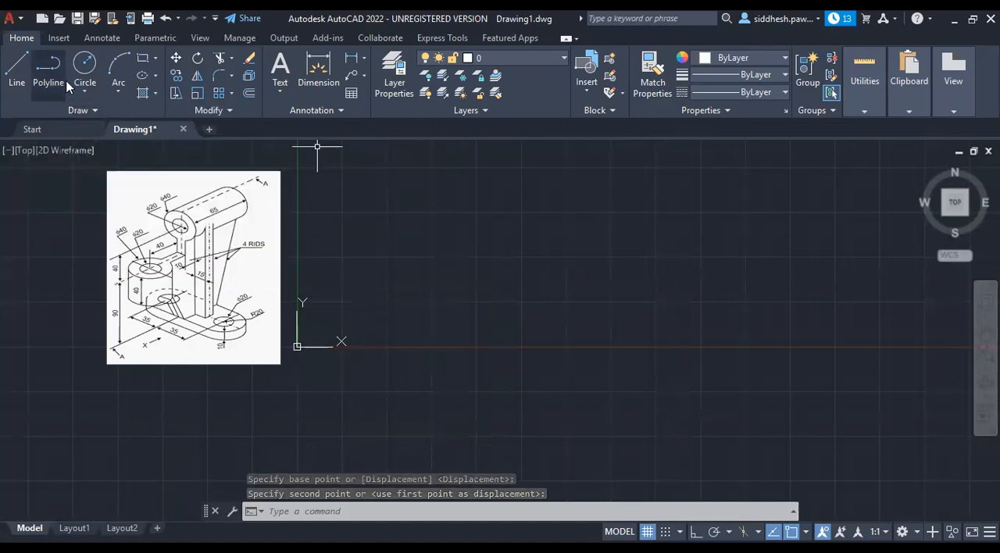
pyautogui.scroll(-4, 329, 337)
pyautogui.scroll(2, 325, 281)
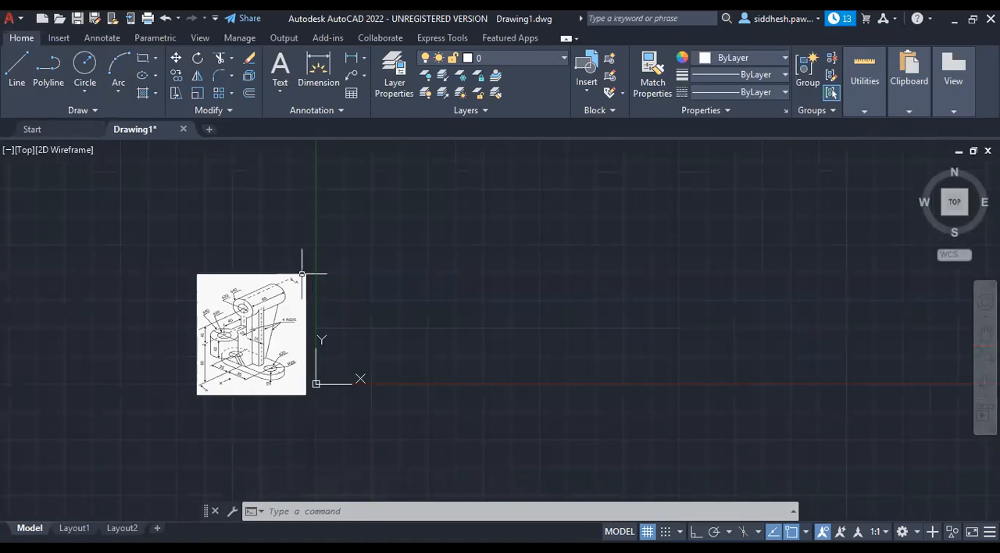
pyautogui.scroll(2, 287, 273)
pyautogui.scroll(2, 302, 391)
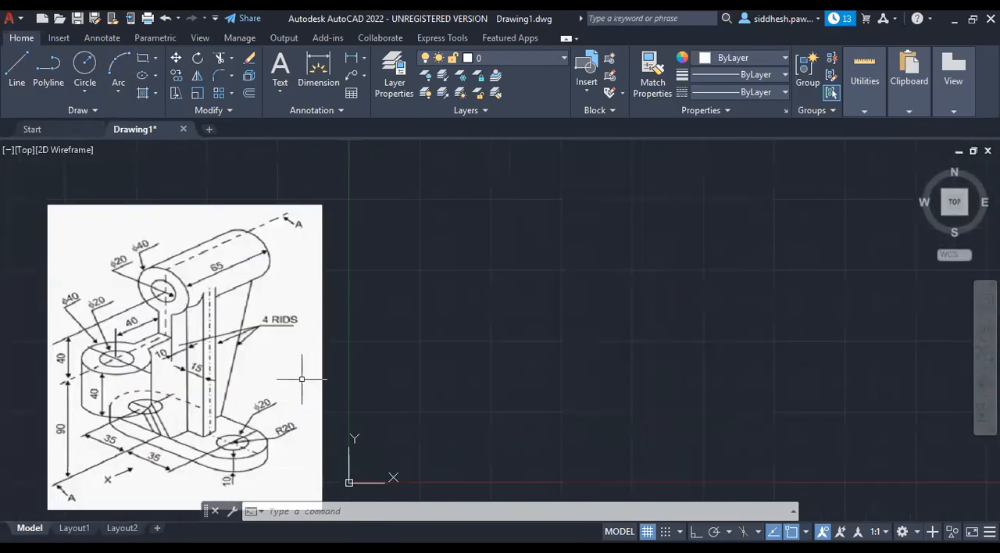
pyautogui.scroll(-2, 302, 372)
pyautogui.scroll(2, 320, 346)
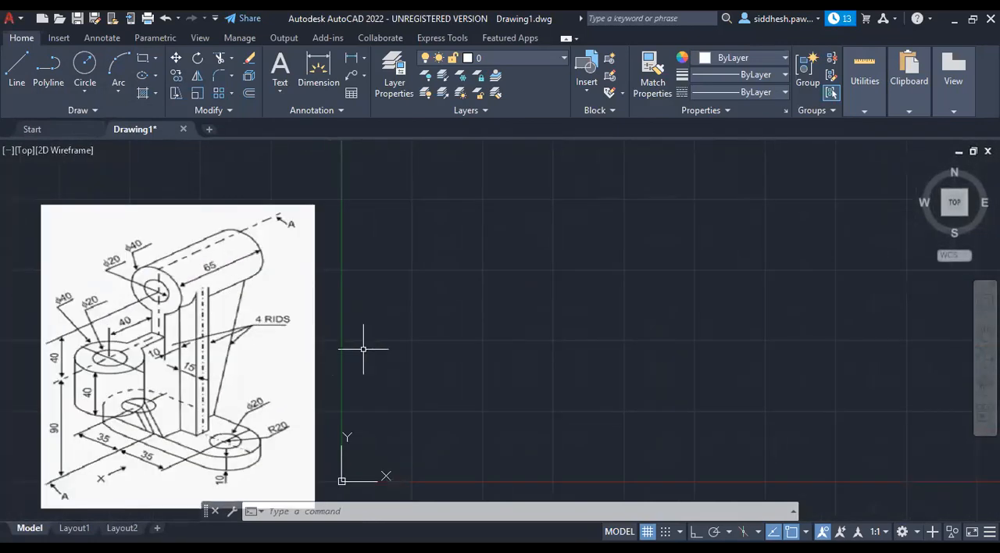
pyautogui.scroll(-4, 318, 342)
pyautogui.scroll(2, 314, 338)
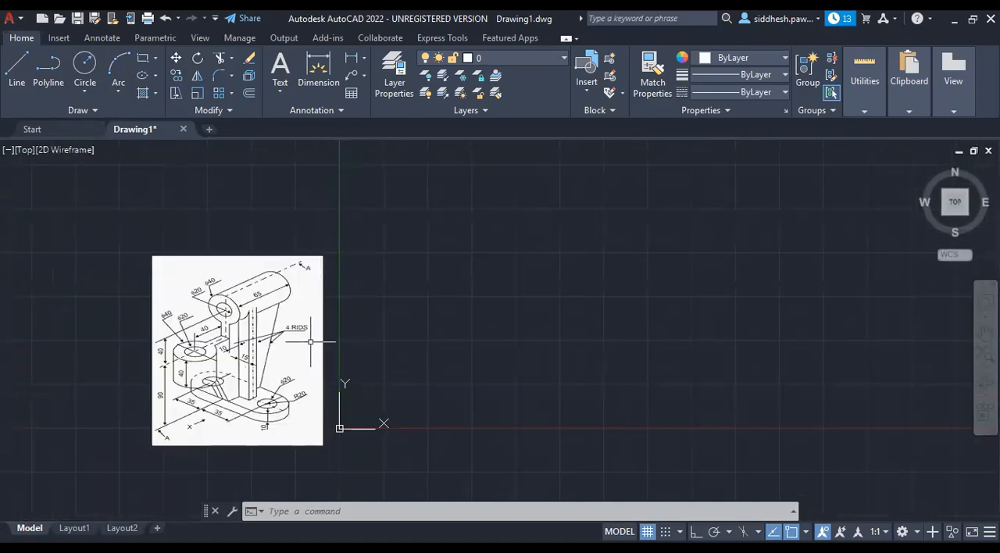
pyautogui.scroll(2, 310, 342)
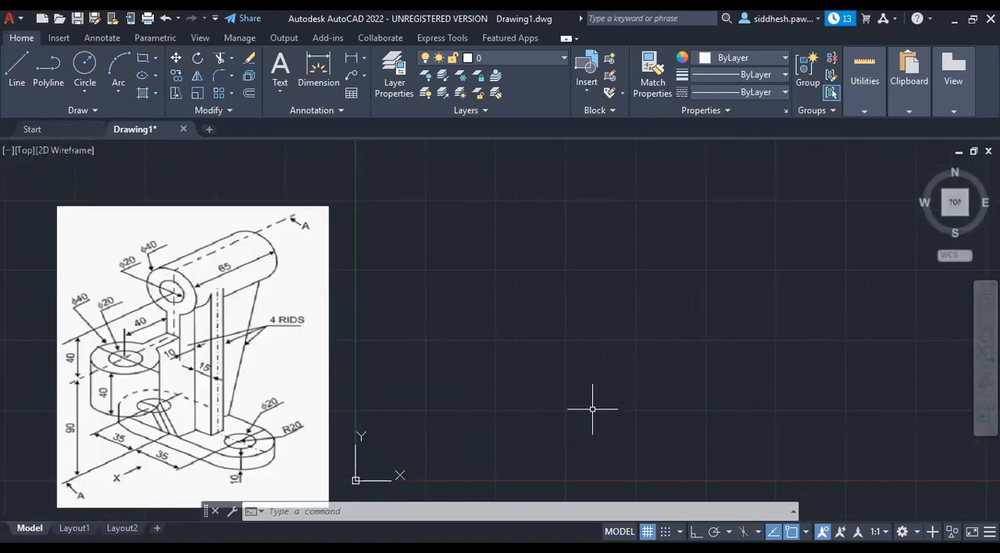
pyautogui.scroll(-2, 264, 379)
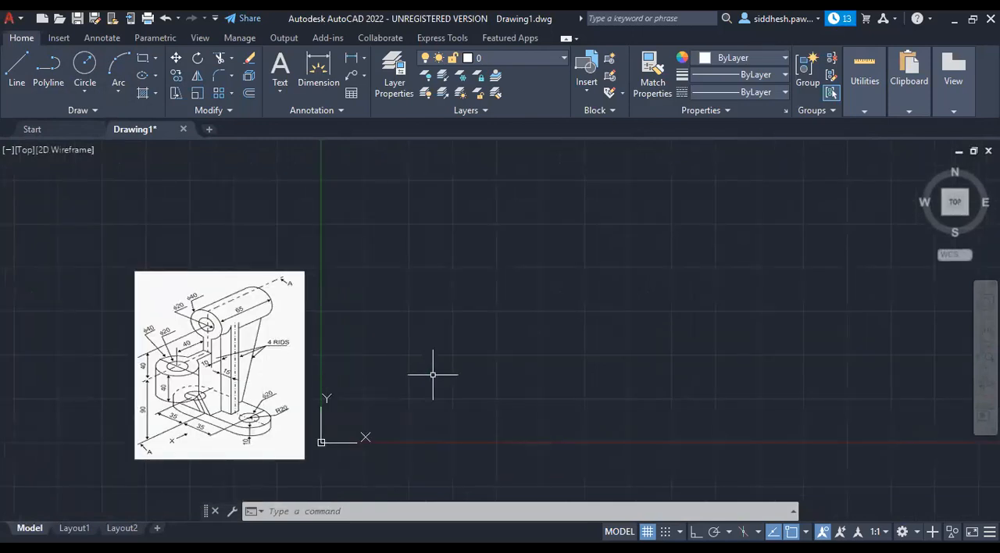
pyautogui.scroll(-2, 433, 375)
pyautogui.scroll(4, 336, 355)
pyautogui.scroll(-2, 336, 344)
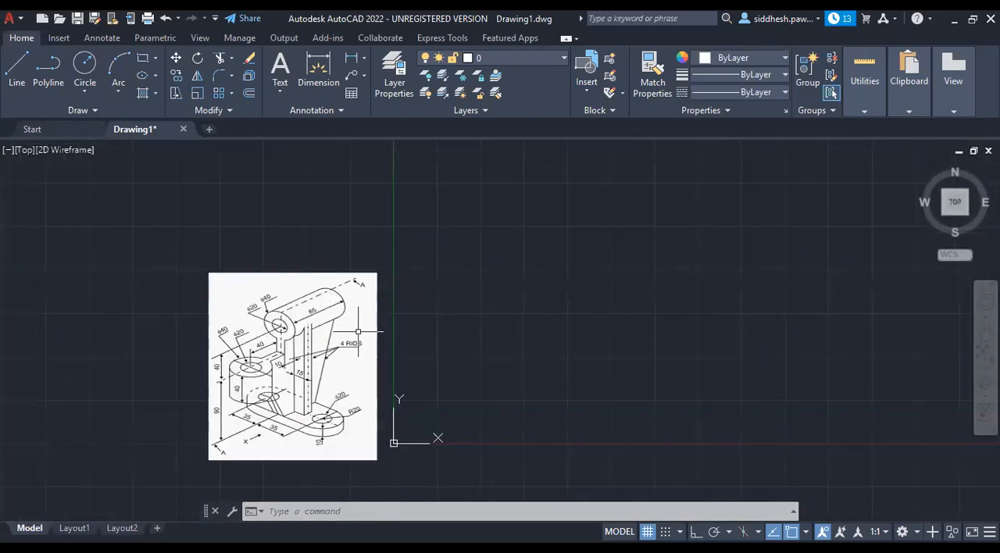
pyautogui.scroll(2, 303, 439)
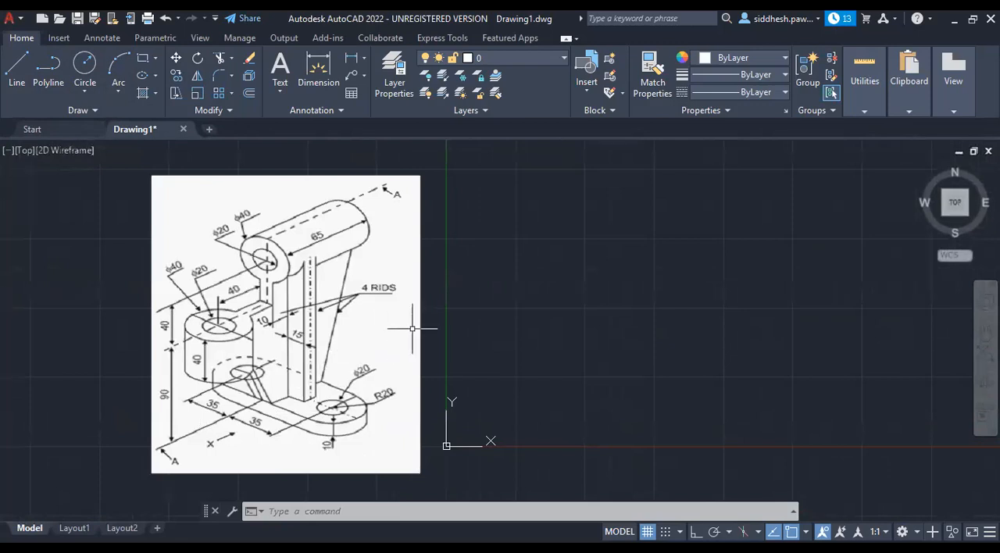
# Create a multiline text above and to the right of the reference image, beginning with "Length =130 (35+35+20+".
pyautogui.click(278, 91)
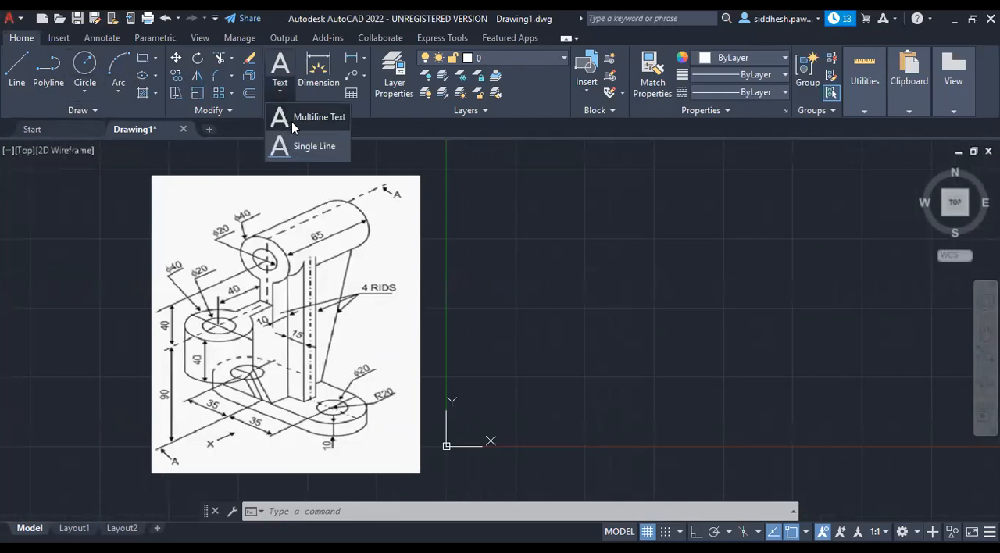
pyautogui.click(437, 150)
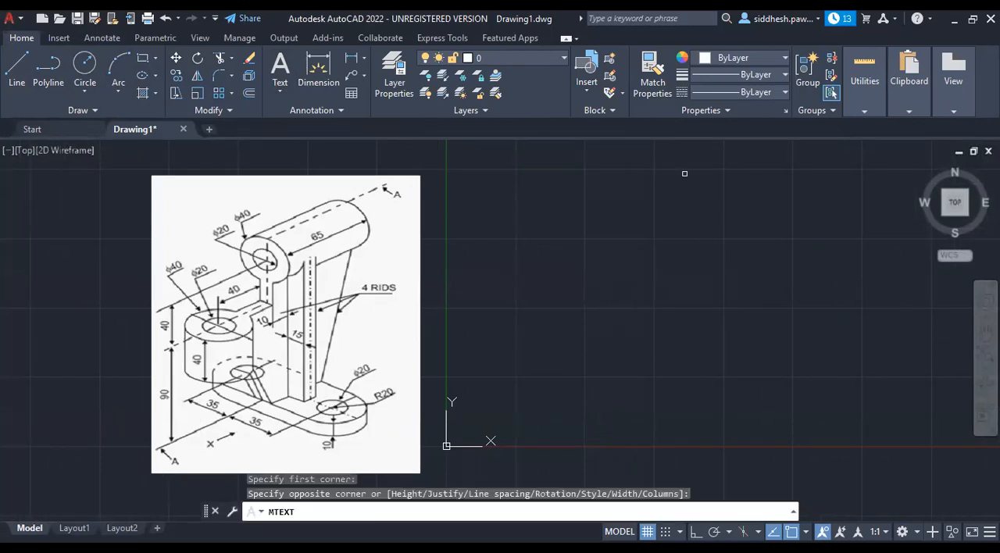
pyautogui.click(685, 179)
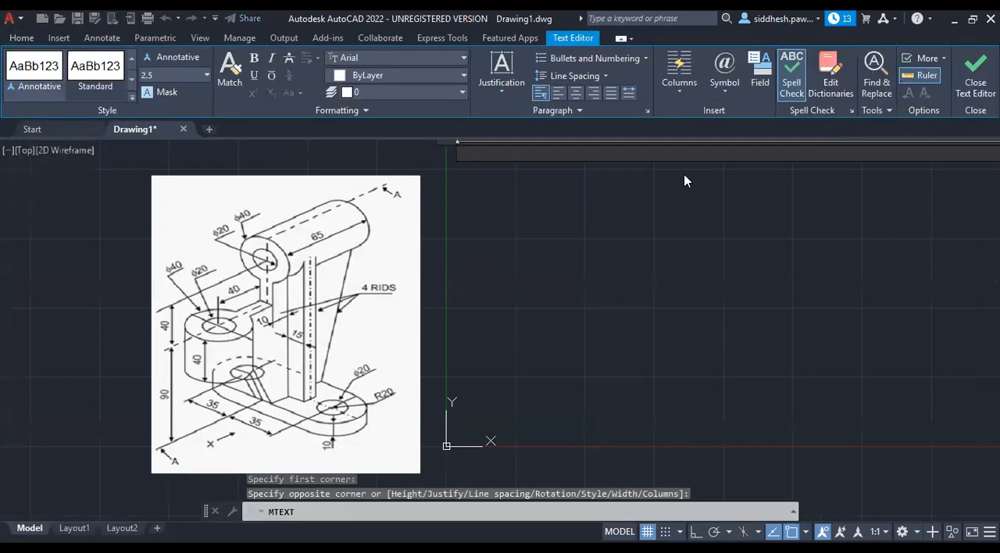
pyautogui.write('Length')
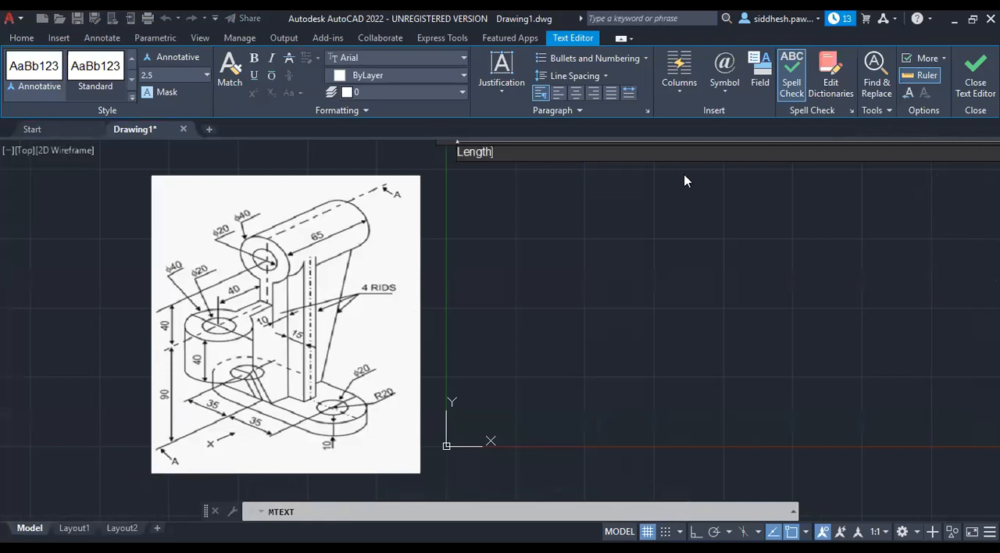
pyautogui.write(' =')
pyautogui.write('130 (')
pyautogui.write('35+35+20+')
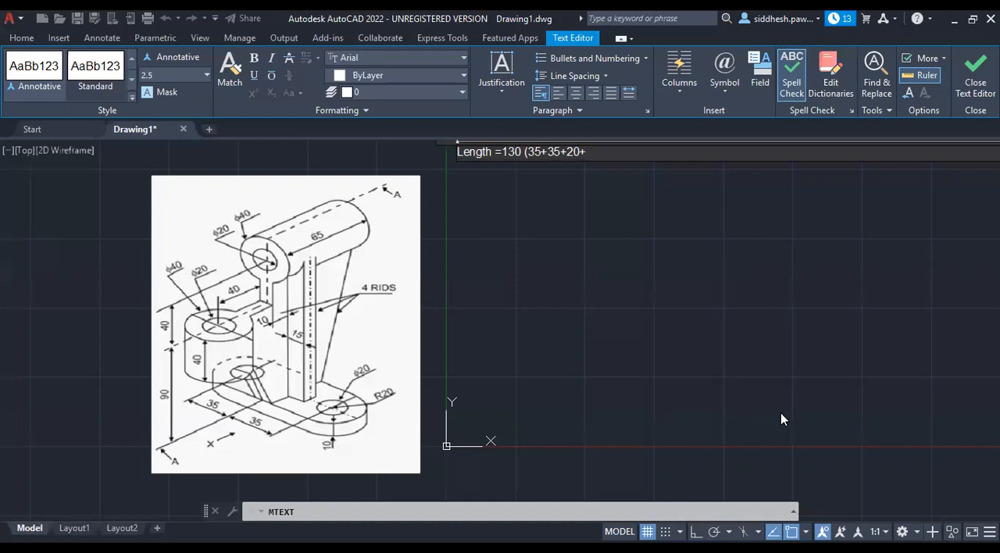
pyautogui.write('20')
# Complete the length line so it reads "Length =110 (35+35+20+20)", then start a new line.
pyautogui.press('BackSpace')
pyautogui.write('1')
pyautogui.click(615, 153)
pyautogui.write(')')
pyautogui.press('Return')
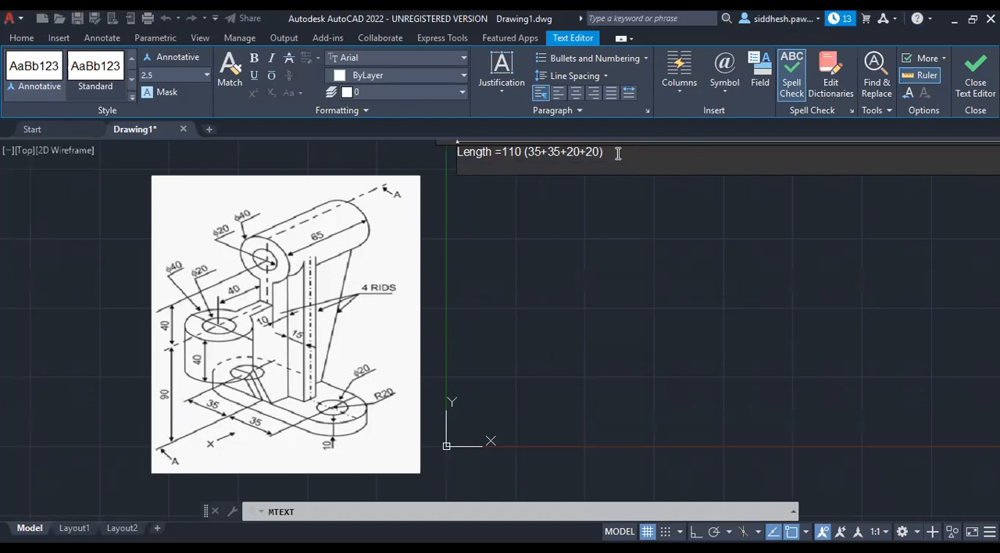
# Enter the second line of the note as "Width =" followed by the breakdown "(65+40+20)".
pyautogui.write('Width')
pyautogui.write(' =')
pyautogui.write('4')
pyautogui.write('65')
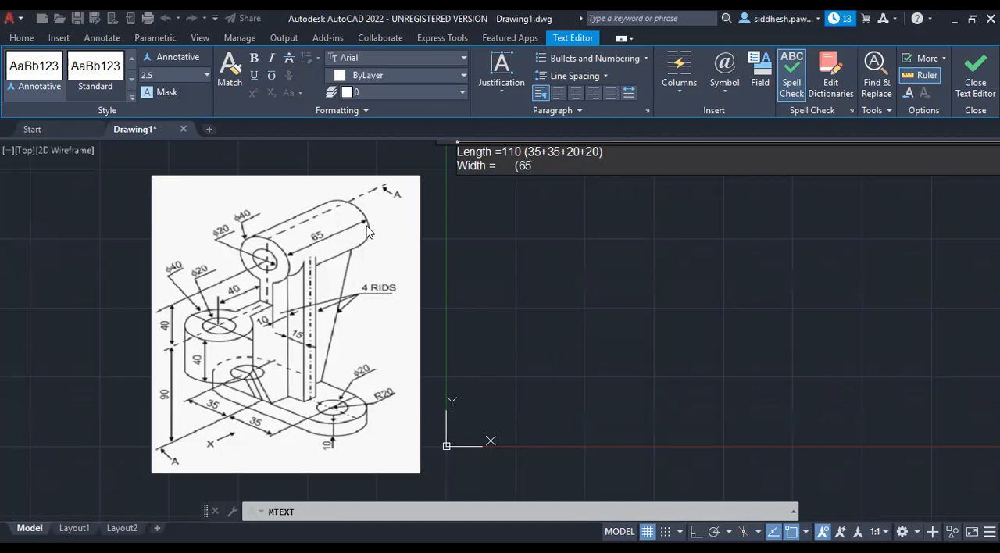
pyautogui.write('+40+')
pyautogui.write('20')
pyautogui.press('BackSpace')
pyautogui.write(')125')
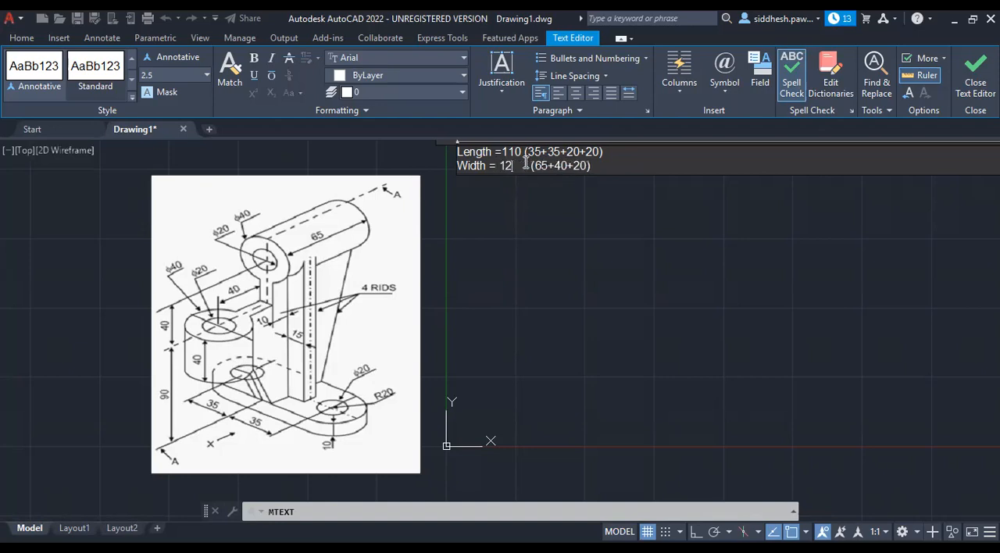
# Insert the total 125 before the width breakdown and remove the surplus spaces.
pyautogui.press('Delete')
pyautogui.press('Delete')
pyautogui.press('Delete')
pyautogui.press('Delete')
pyautogui.press('Delete')
pyautogui.press('Delete')
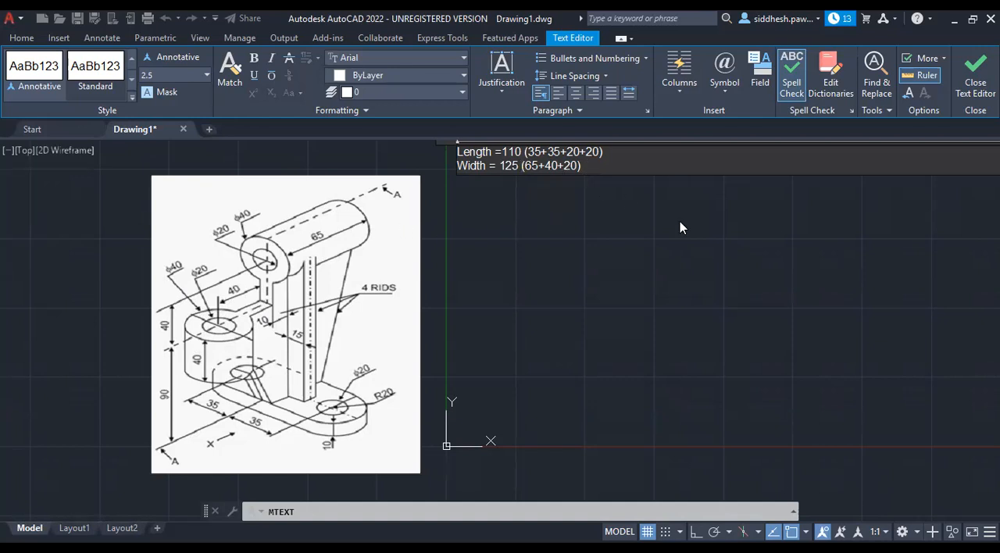
# Add a third line to the note reading "Height =" followed by the breakdown "(90+40+20+10)".
pyautogui.press('Return')
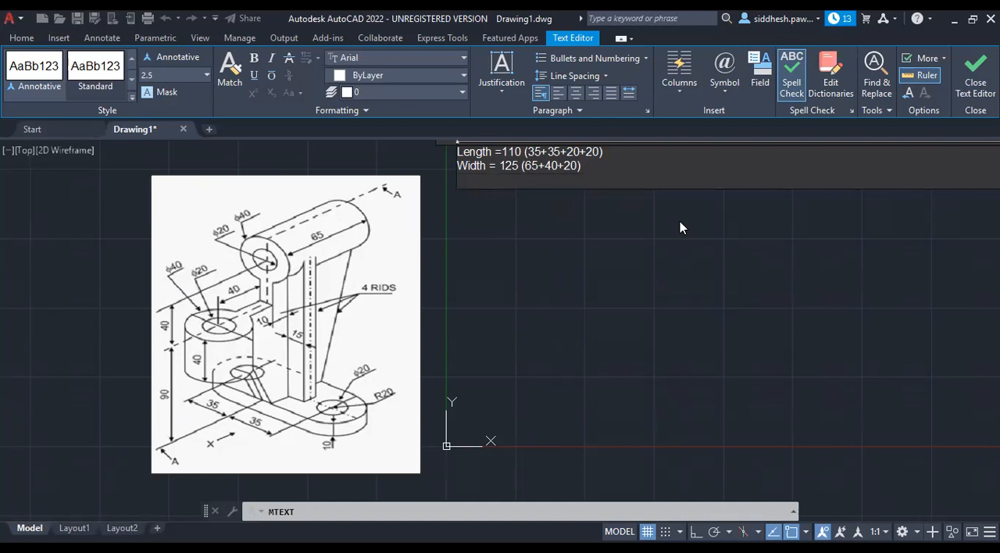
pyautogui.write('Height =')
pyautogui.write('(90+40+')
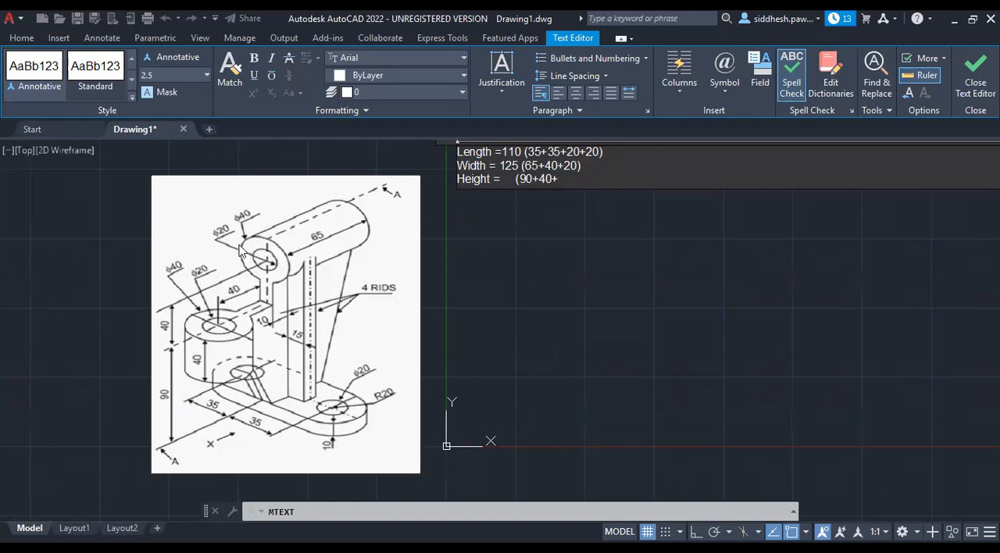
pyautogui.write('20+')
pyautogui.write('10)')
# Insert the total 160 before the height breakdown, remove the surplus spaces and finish editing the note.
pyautogui.click(504, 179)
pyautogui.write('160')
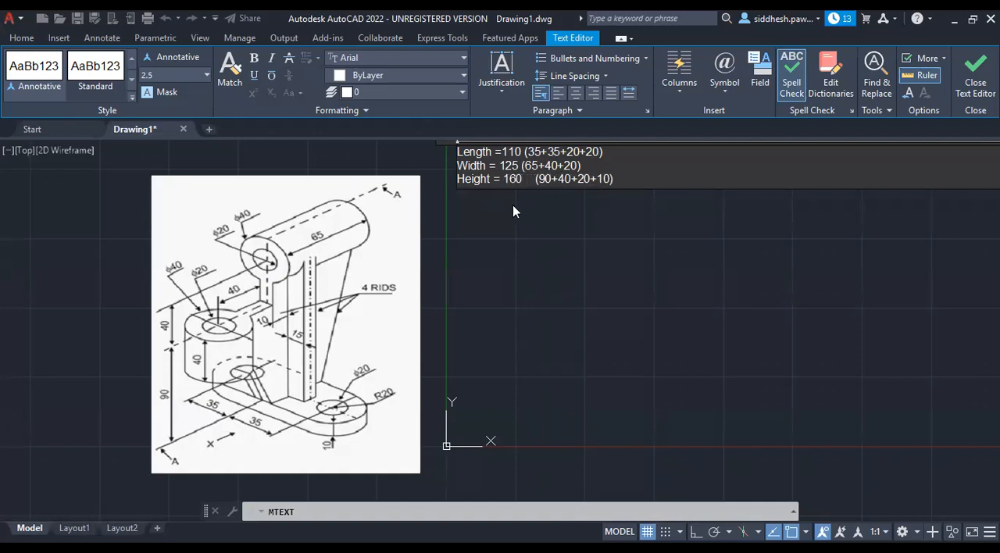
pyautogui.press('Delete')
pyautogui.press('Delete')
pyautogui.press('Delete')
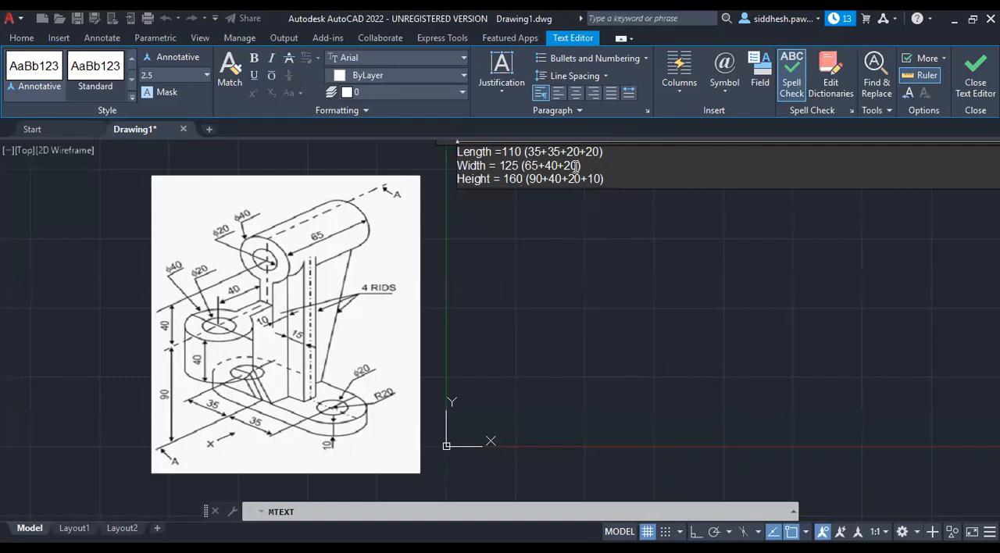
pyautogui.press('Escape')
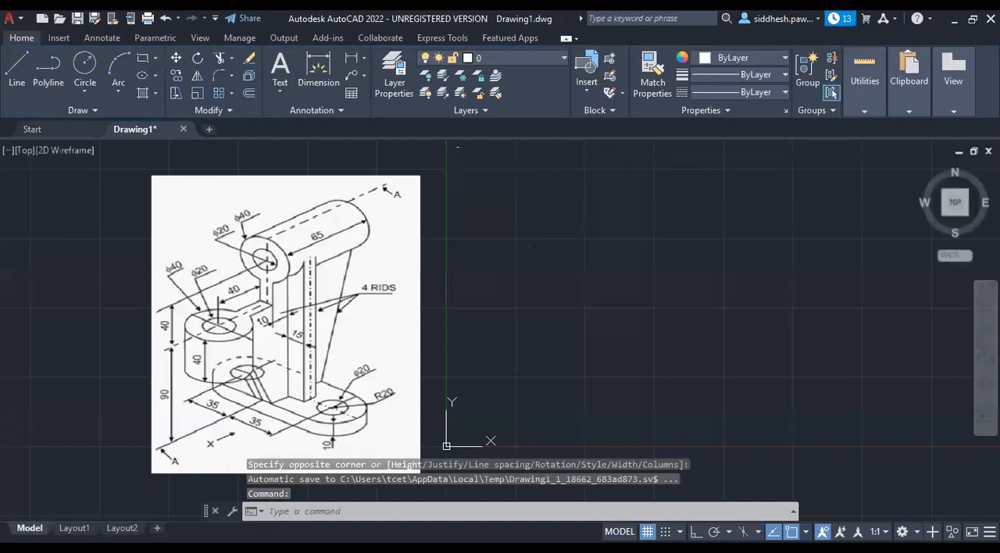
# Set the text height of all three lines of the dimension note to 4.
pyautogui.doubleClick(459, 148)
pyautogui.moveTo(614, 180); pyautogui.dragTo(440, 148)
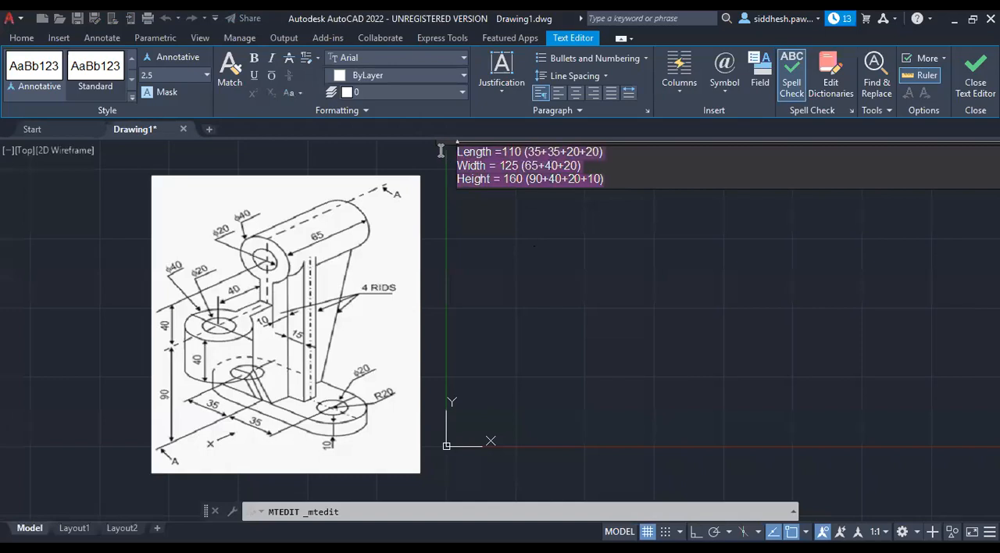
pyautogui.click(160, 75)
pyautogui.write('4')
pyautogui.press('Return')
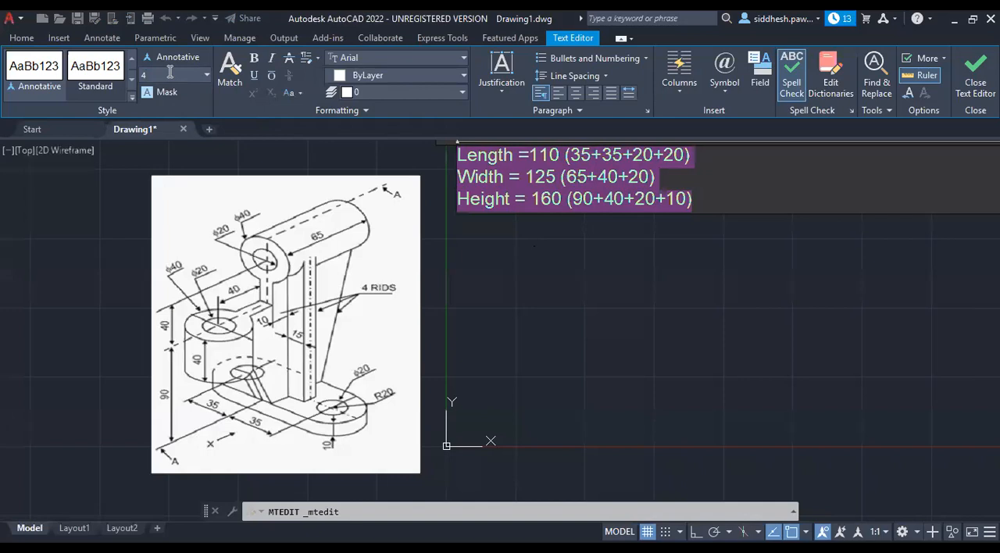
pyautogui.click(524, 248)
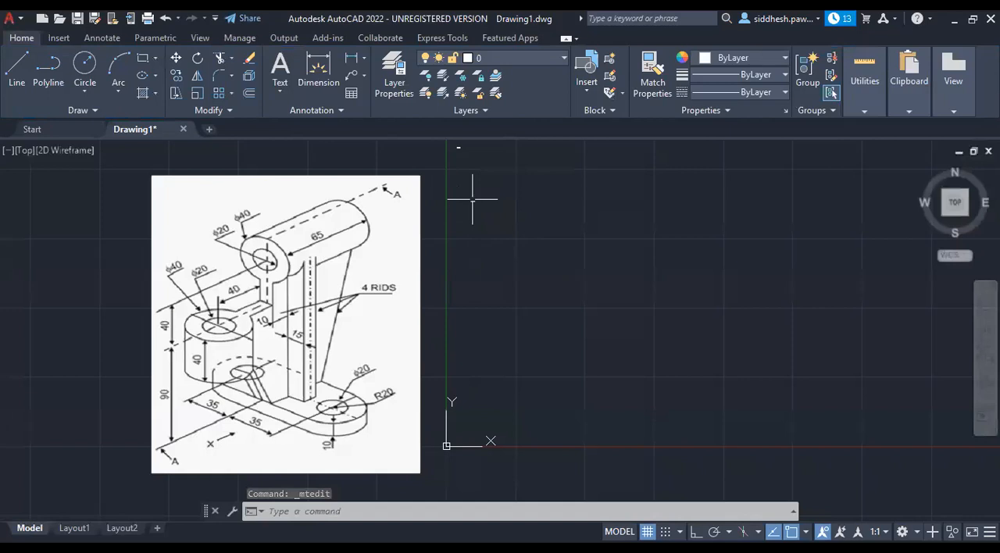
# Move the dimension note down to just right of the Y axis, close to the origin.
pyautogui.click(459, 146)
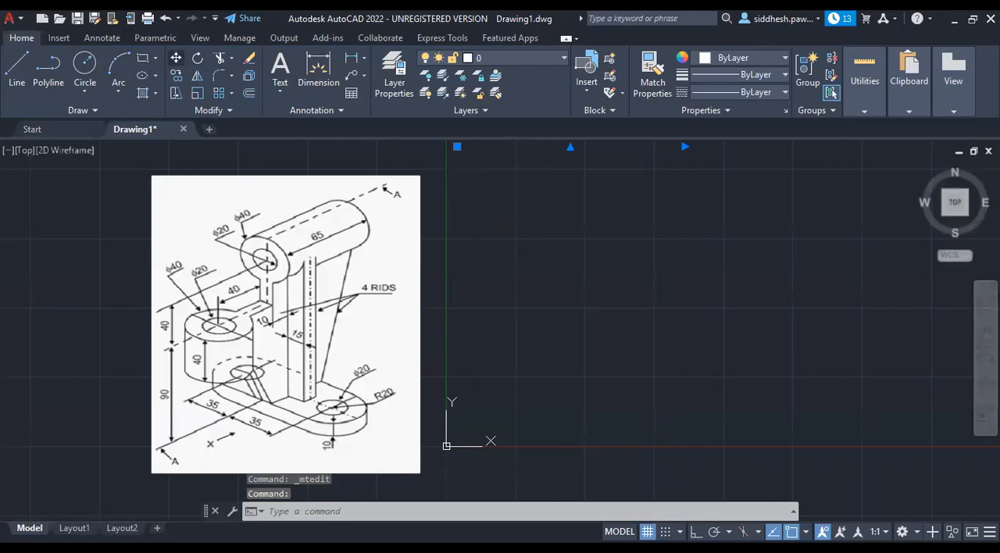
pyautogui.click(176, 58)
pyautogui.click(458, 147)
pyautogui.click(468, 362)
pyautogui.scroll(-4, 308, 311)
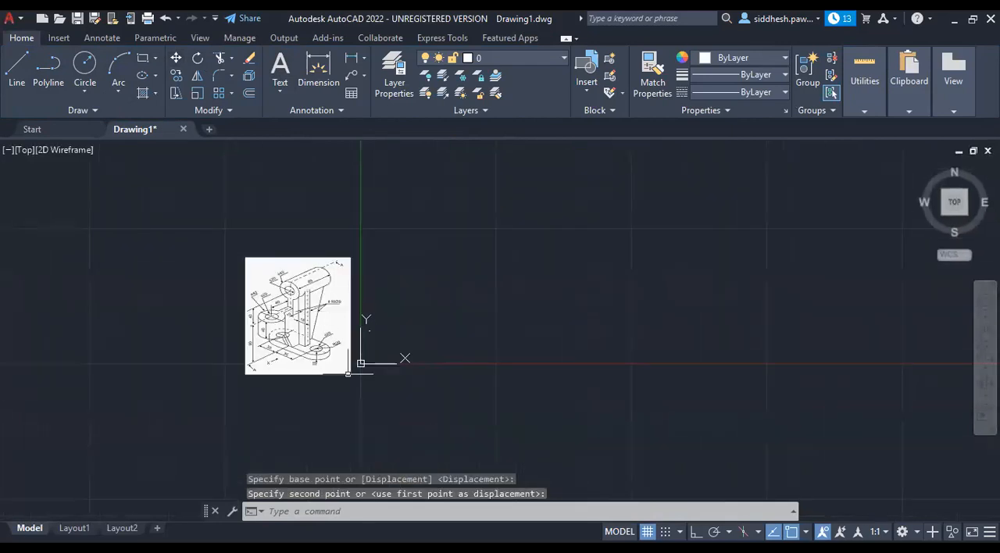
pyautogui.scroll(6, 357, 355)
pyautogui.scroll(-4, 335, 315)
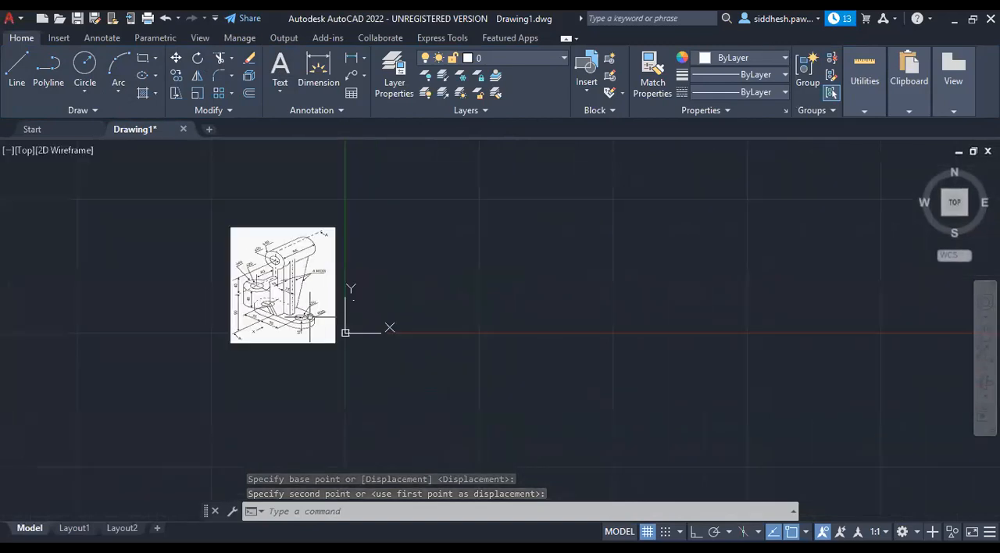
# Shrink the reference image by stretching its upper-left corner inward, then its lower-right corner.
pyautogui.click(310, 316)
pyautogui.click(230, 226)
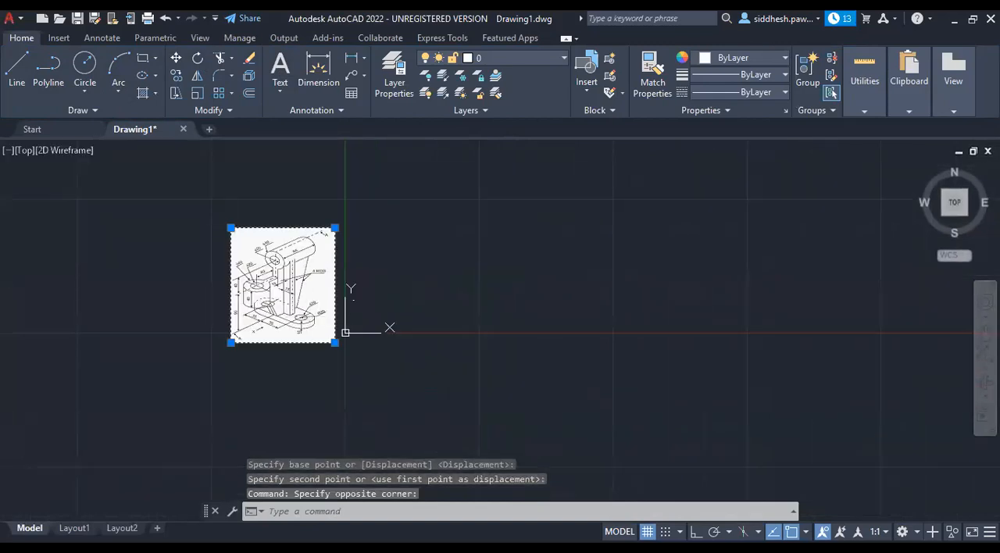
pyautogui.click(230, 228)
pyautogui.click(345, 331)
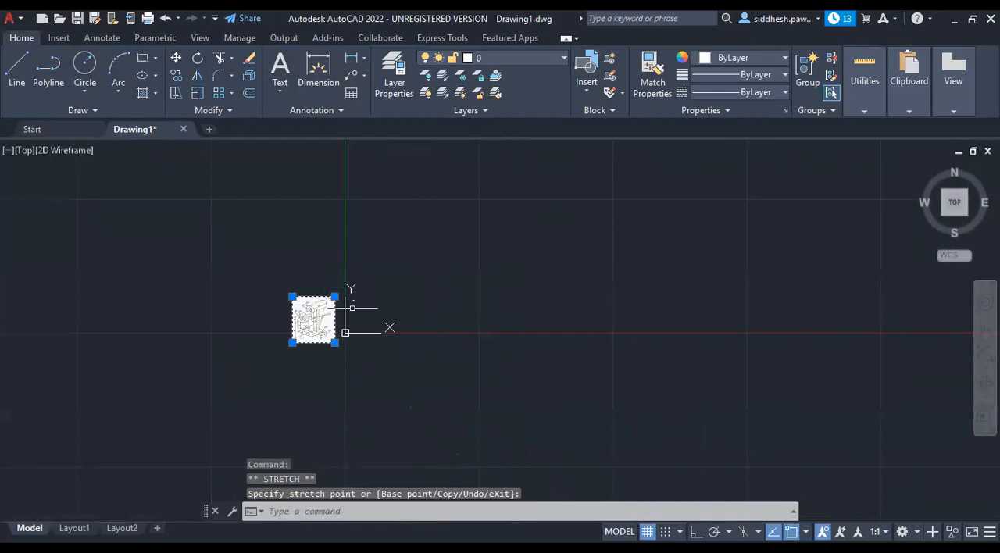
pyautogui.scroll(4, 351, 301)
pyautogui.scroll(3, 351, 302)
pyautogui.scroll(-3, 359, 299)
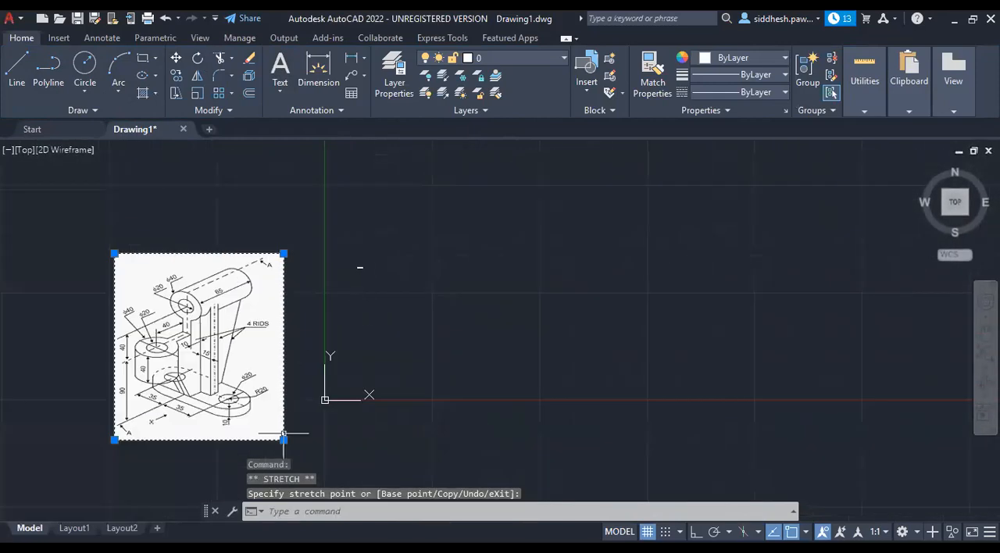
pyautogui.moveTo(284, 440); pyautogui.dragTo(201, 349)
pyautogui.scroll(6, 370, 278)
pyautogui.scroll(-8, 409, 266)
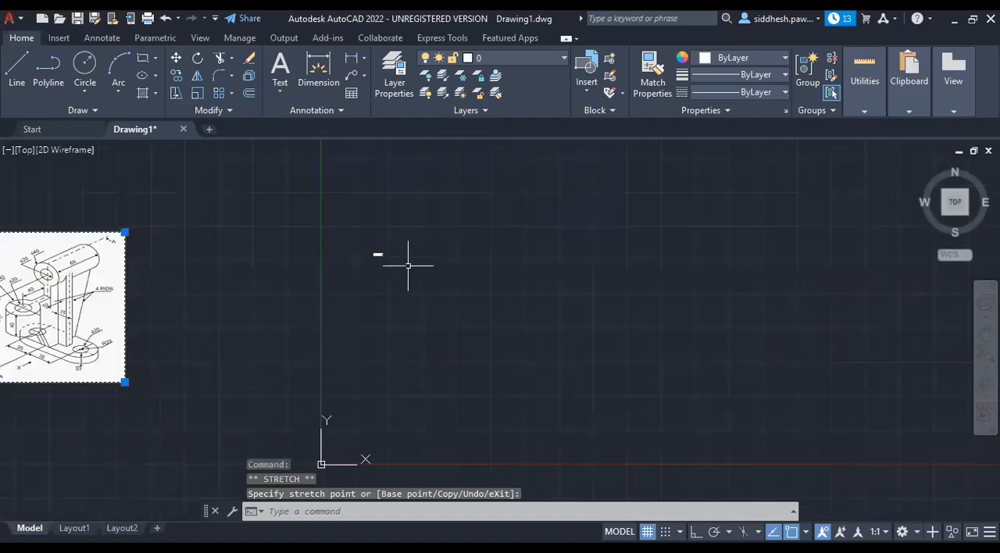
# Move the reduced reference image so that its right edge sits just beside the Y axis.
pyautogui.press('Escape')
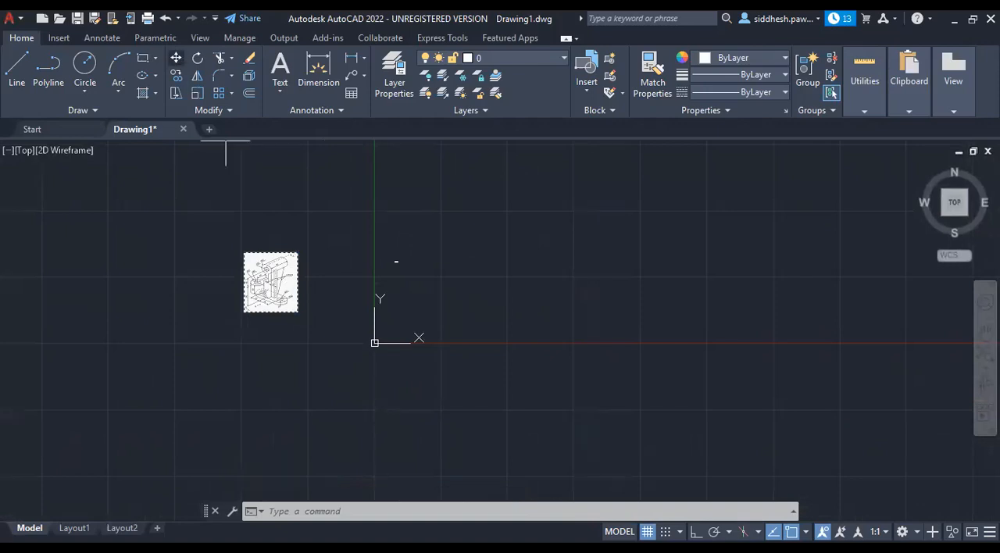
pyautogui.scroll(6, 399, 286)
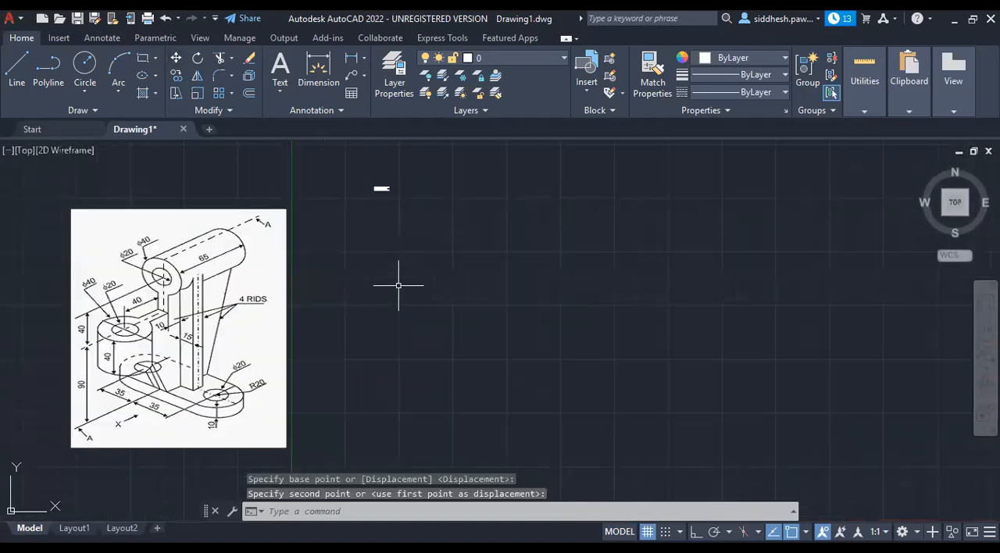
pyautogui.scroll(4, 385, 176)
pyautogui.scroll(4, 373, 210)
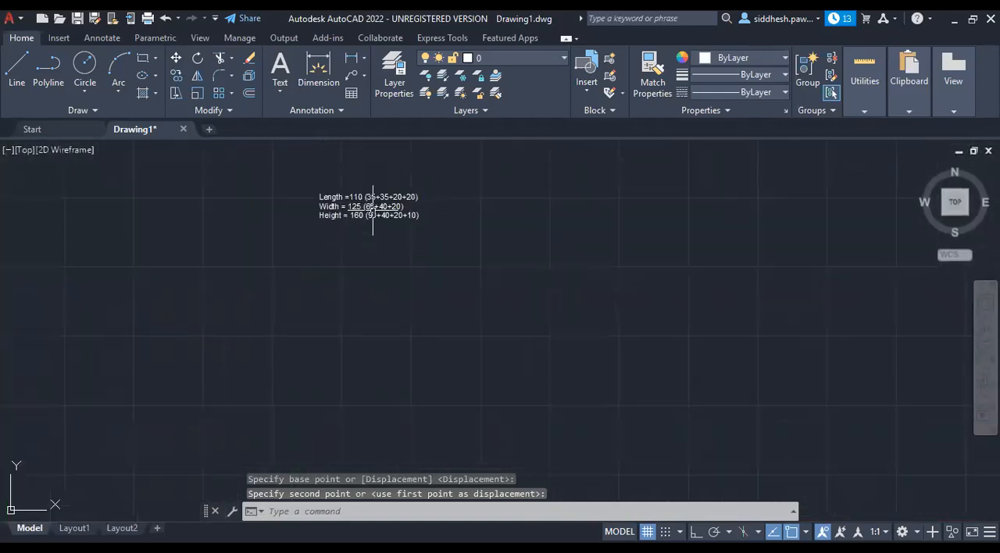
# Move the dimension note across the Y axis from the reference image's upper-right corner, close to the axis.
pyautogui.scroll(-6, 375, 210)
pyautogui.scroll(-2, 375, 209)
pyautogui.click(368, 208)
pyautogui.press('Escape')
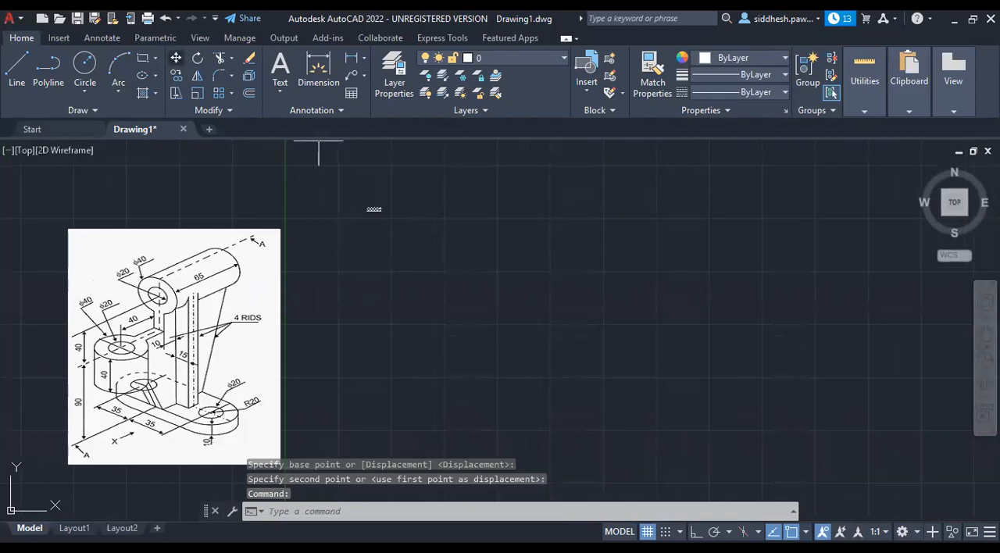
pyautogui.scroll(4, 192, 307)
pyautogui.scroll(-4, 288, 245)
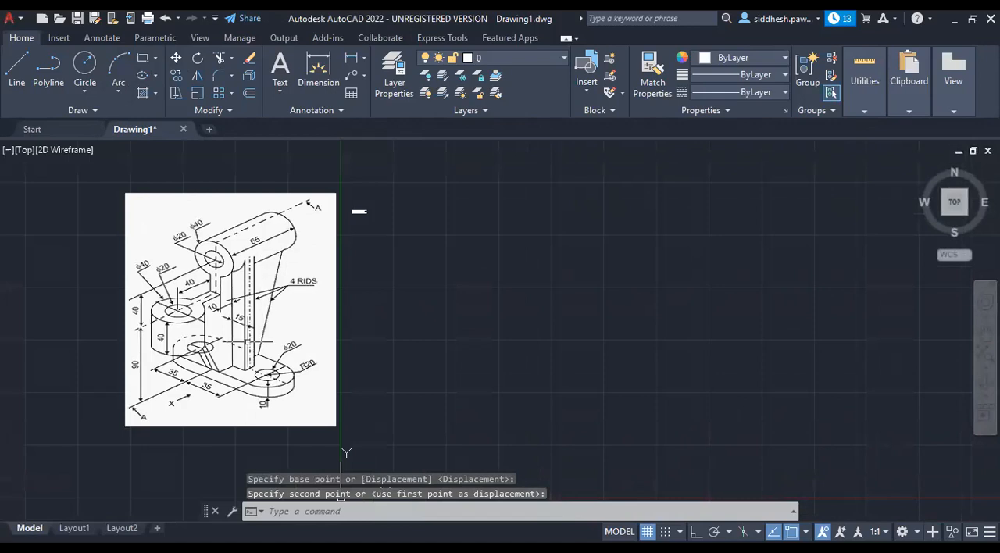
# Shrink the reference image in two passes by stretching its lower-right corner inward, bringing it back beside the Y axis between passes.
pyautogui.click(336, 426)
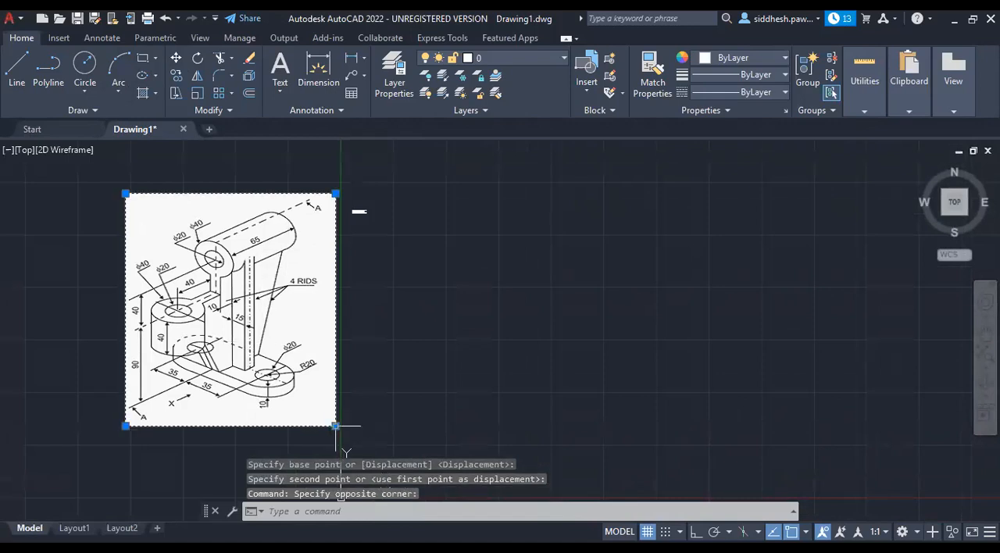
pyautogui.click(336, 427)
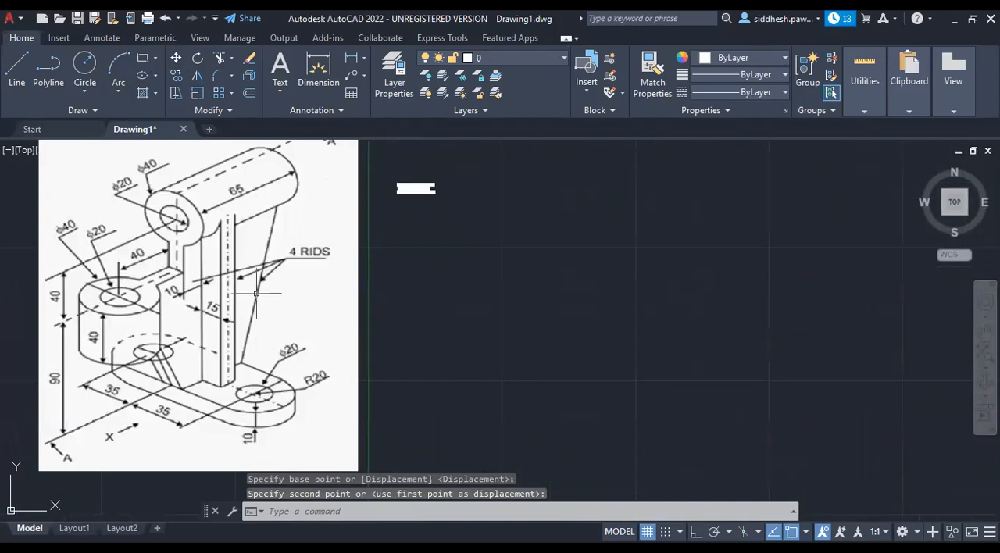
pyautogui.click(357, 470)
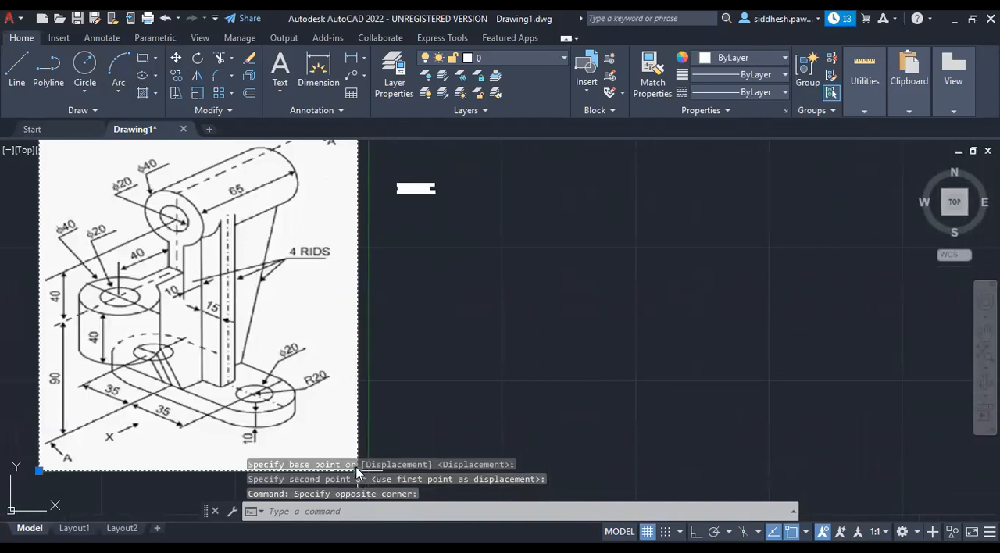
pyautogui.scroll(-2, 159, 275)
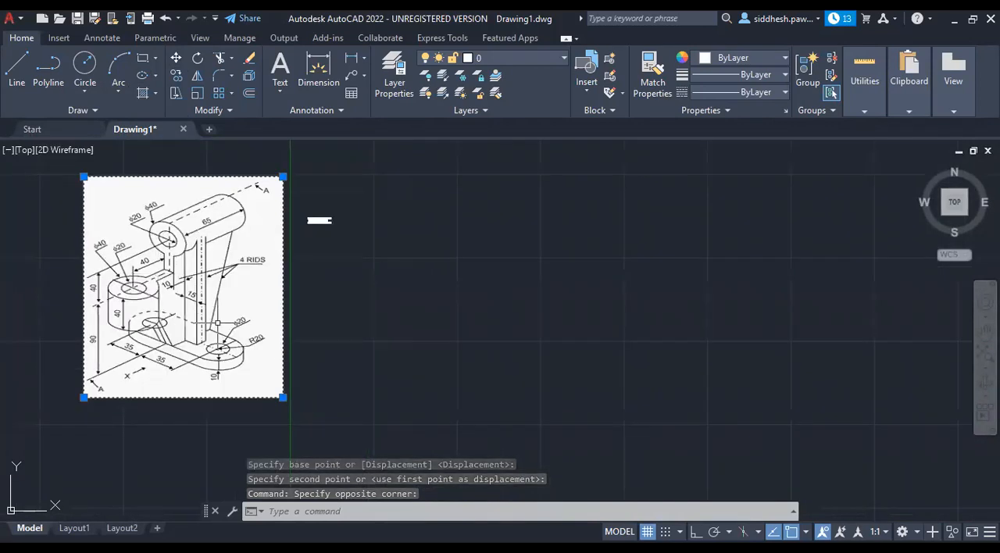
pyautogui.click(283, 397)
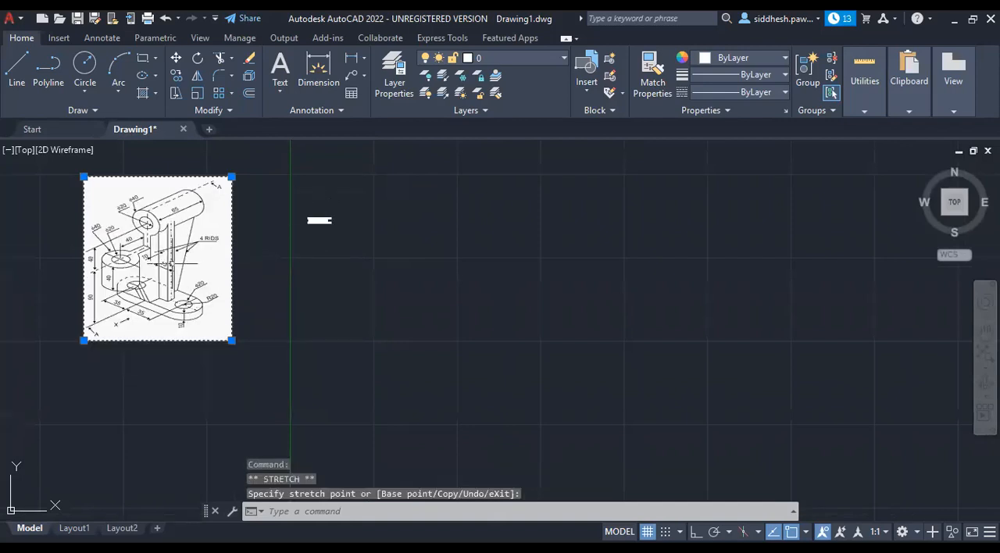
# Move the reduced reference image across so that its right edge sits just beside the Y axis.
pyautogui.doubleClick(172, 264)
pyautogui.click(176, 59)
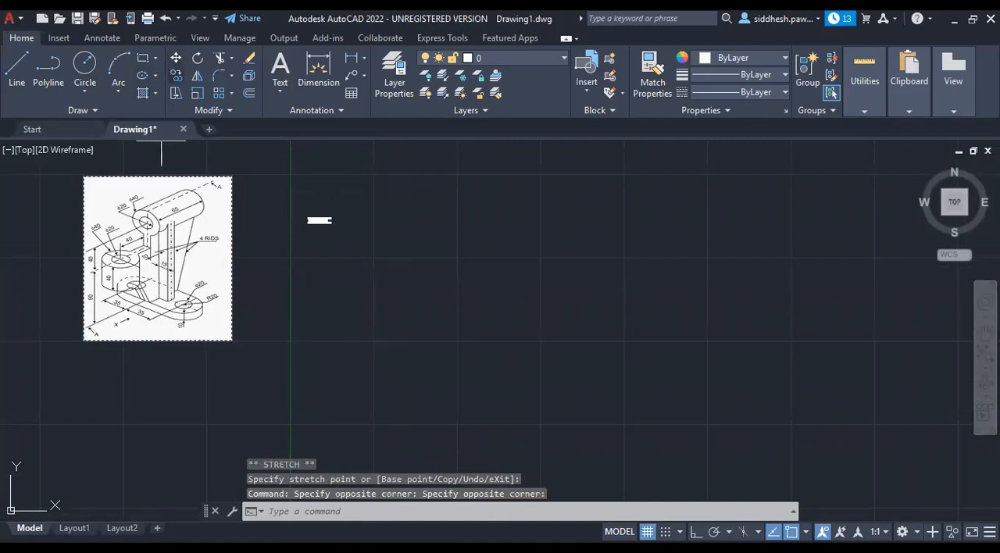
pyautogui.click(164, 227)
pyautogui.click(218, 223)
pyautogui.scroll(6, 326, 214)
pyautogui.scroll(-4, 331, 233)
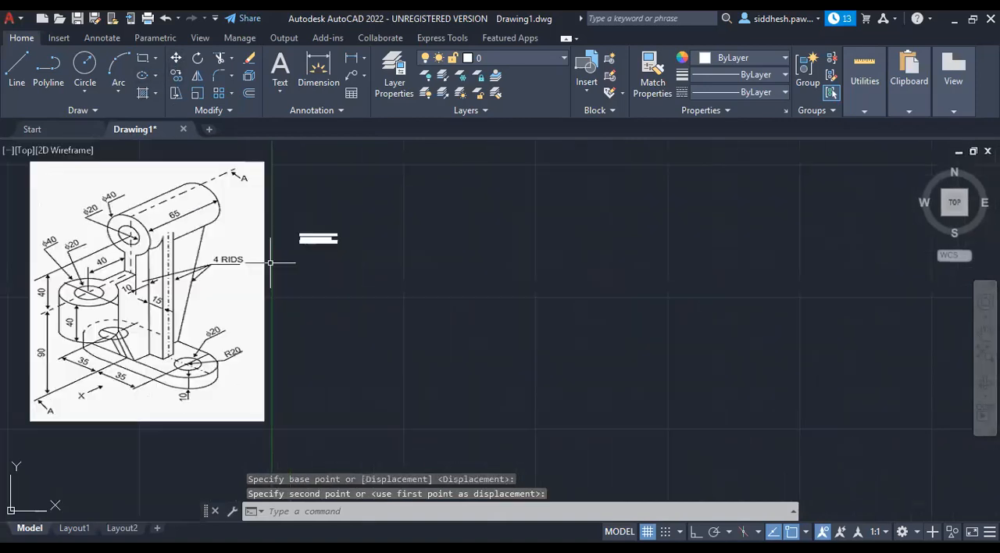
# Shrink the reference image further from its lower-right corner and move it back beside the Y axis.
pyautogui.moveTo(168, 295); pyautogui.dragTo(264, 420)
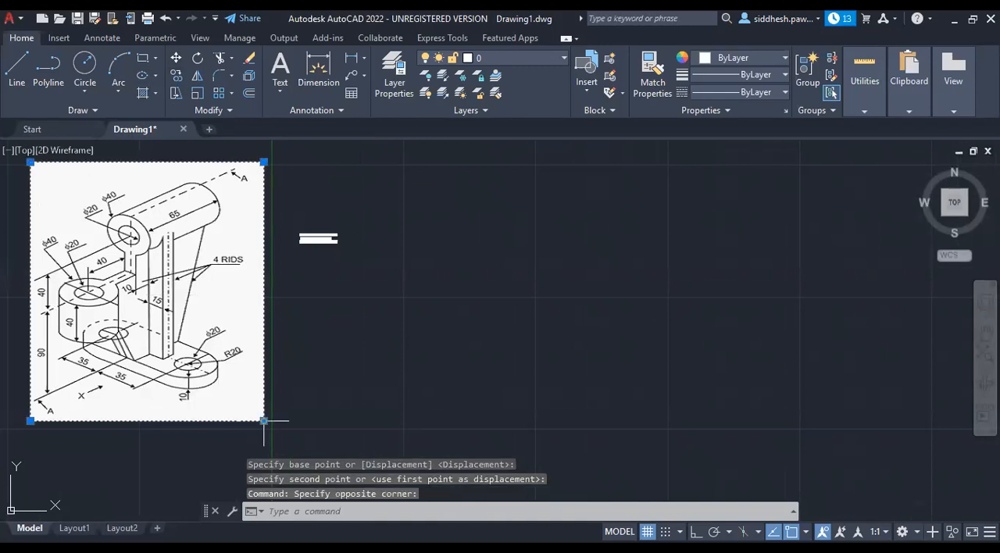
pyautogui.click(264, 421)
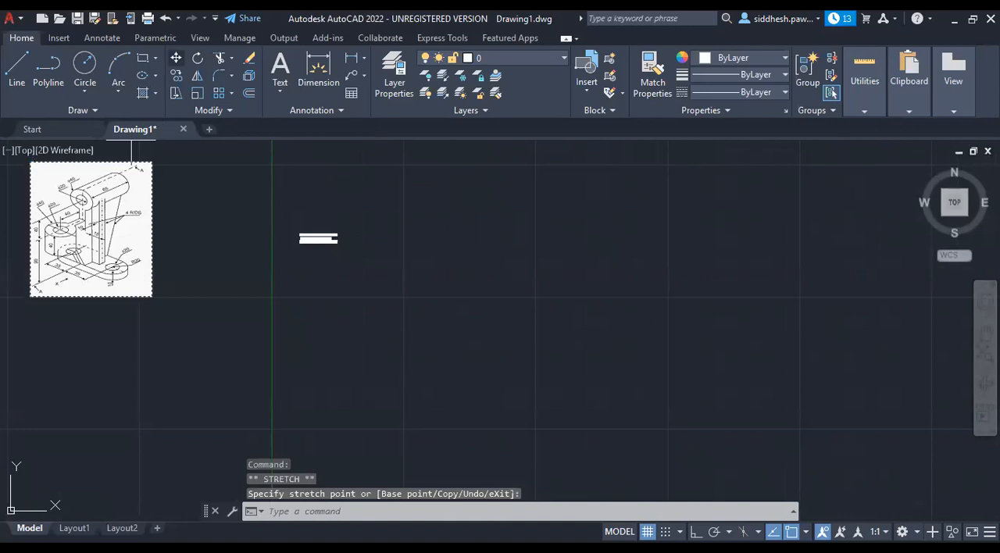
pyautogui.click(114, 258)
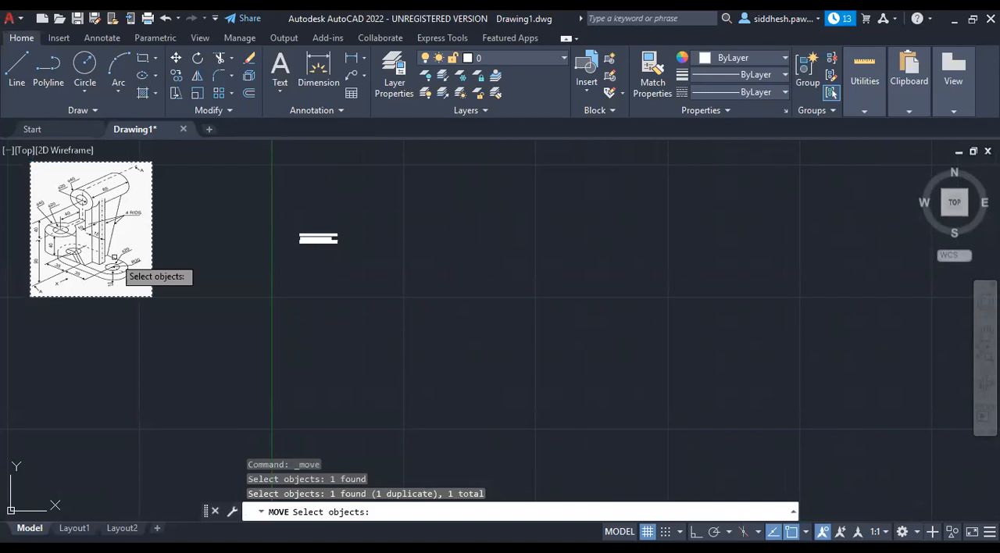
pyautogui.press('Return')
pyautogui.click(115, 258)
pyautogui.click(227, 277)
pyautogui.scroll(4, 212, 176)
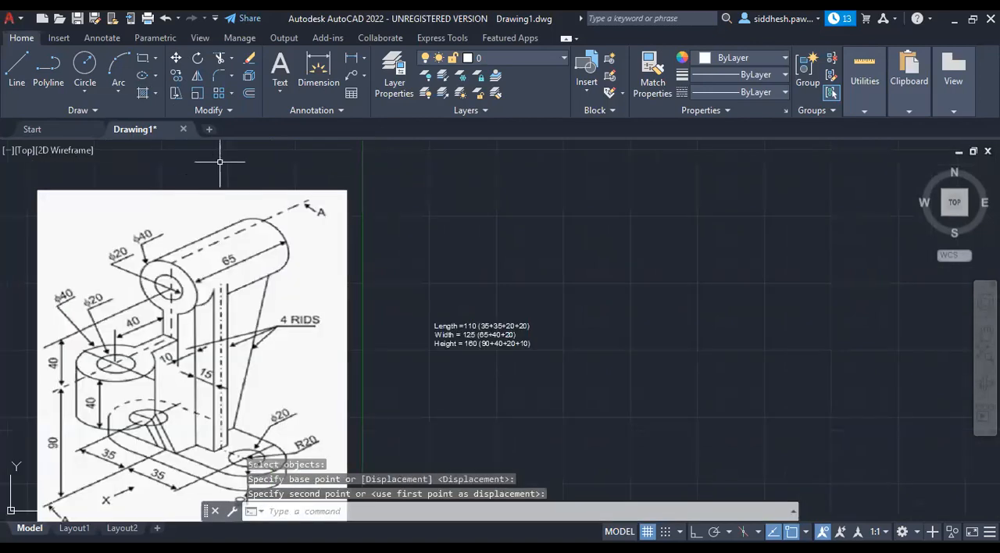
# Move the dimension note up against the Y axis, level with the reference image's upper edge.
pyautogui.scroll(-2, 222, 159)
pyautogui.click(364, 268)
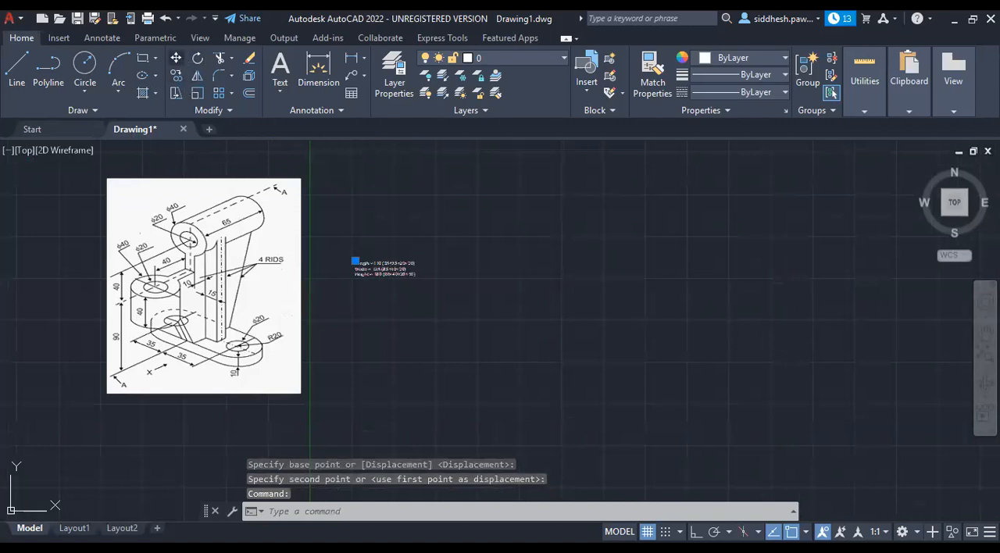
pyautogui.click(176, 58)
pyautogui.click(385, 256)
pyautogui.click(340, 170)
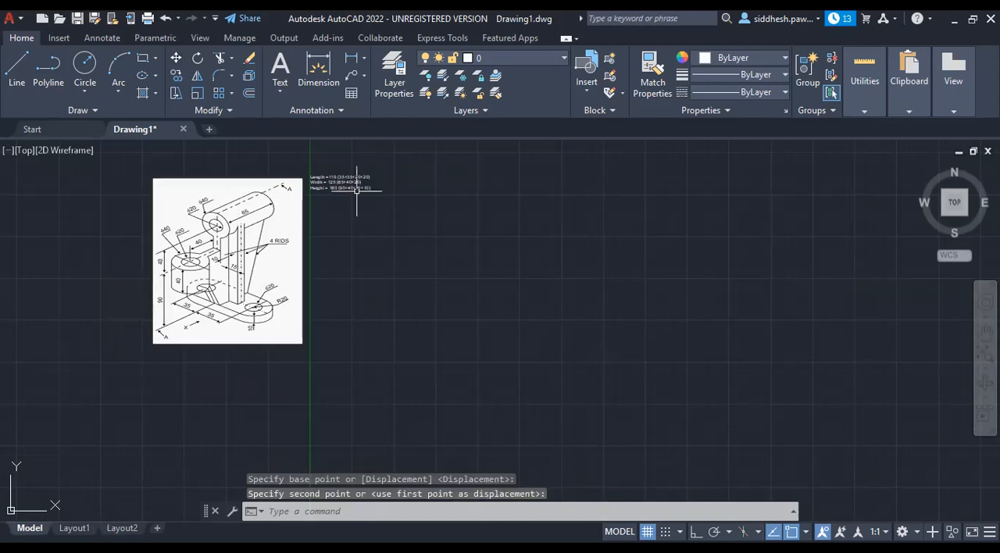
# Position the reference image beside the Y axis, shrink it by stretching its lower-left corner inward, and clear the selection.
pyautogui.scroll(4, 356, 181)
pyautogui.scroll(-3, 352, 180)
pyautogui.scroll(1, 369, 165)
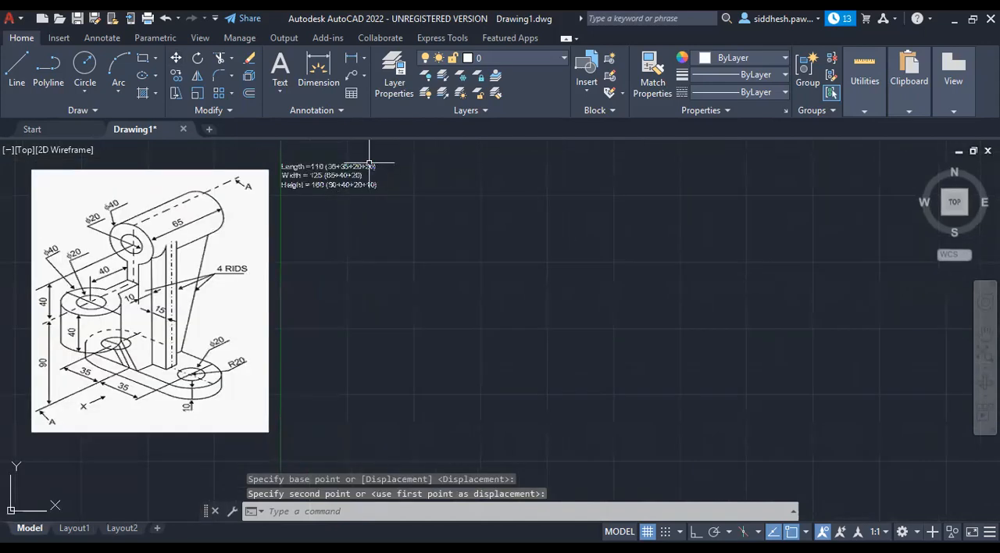
pyautogui.scroll(2, 370, 164)
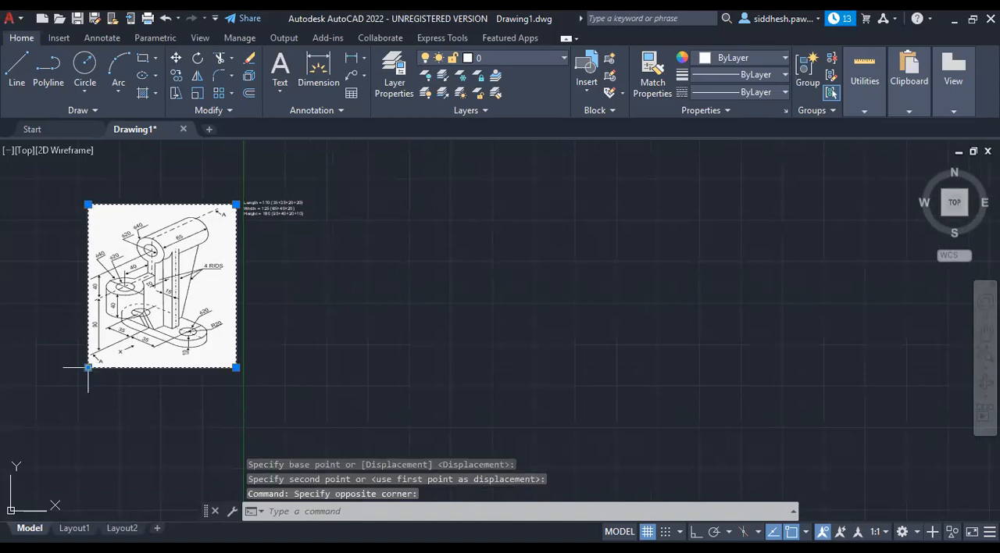
pyautogui.moveTo(88, 367); pyautogui.dragTo(134, 318)
pyautogui.scroll(4, 150, 288)
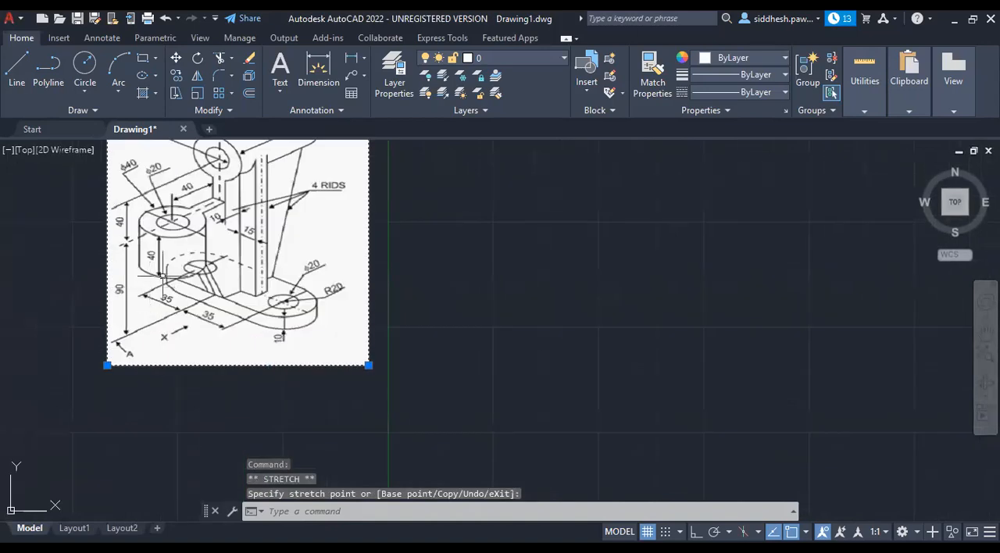
pyautogui.scroll(-2, 163, 284)
pyautogui.scroll(2, 247, 155)
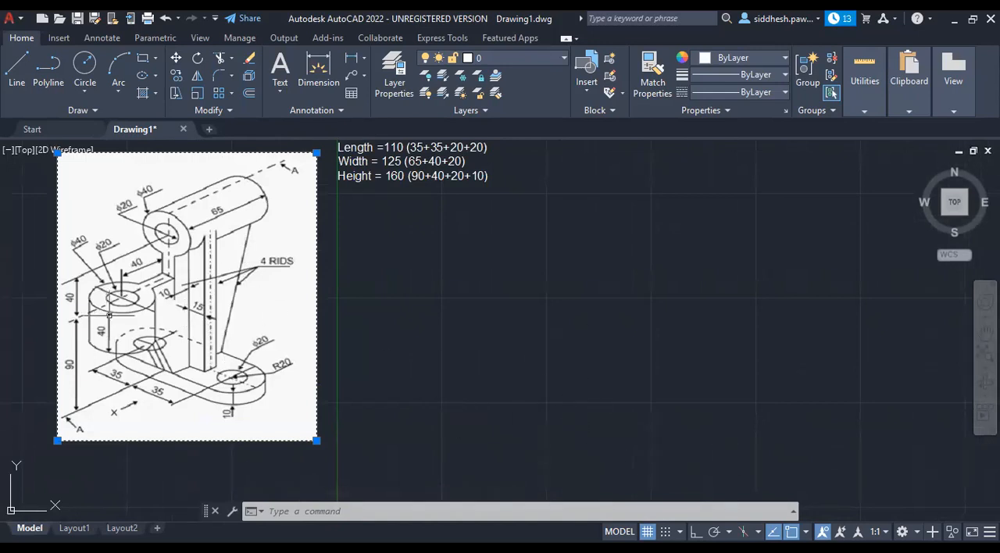
pyautogui.click(7, 330)
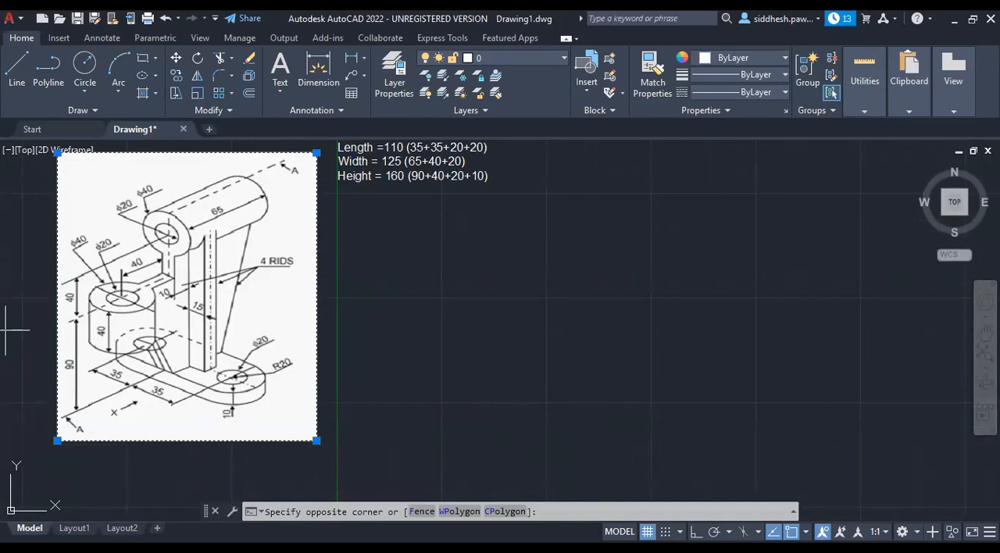
pyautogui.press('Escape')
pyautogui.press('Escape')
pyautogui.press('Escape')
pyautogui.scroll(-2, 238, 301)
pyautogui.scroll(2, 543, 301)
pyautogui.scroll(-2, 543, 300)
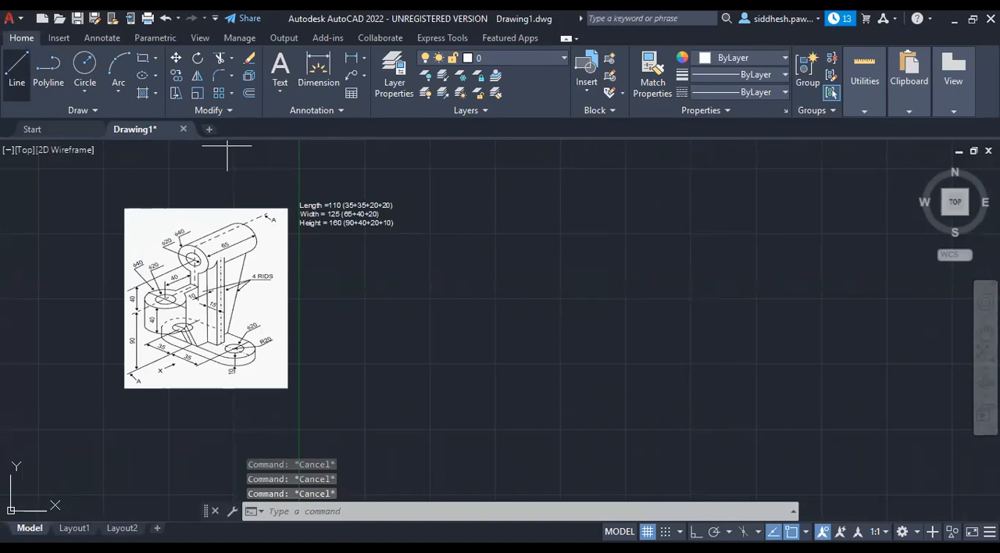
# Draw a vertical line 350 long with Ortho on, running downward from a point right of the dimension note.
pyautogui.click(17, 70)
pyautogui.click(538, 497)
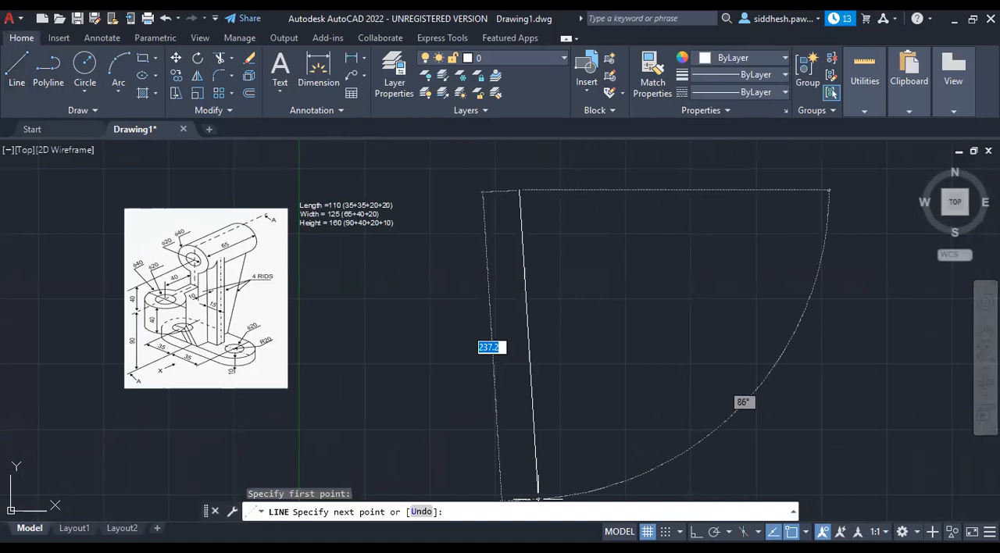
pyautogui.press('F8')
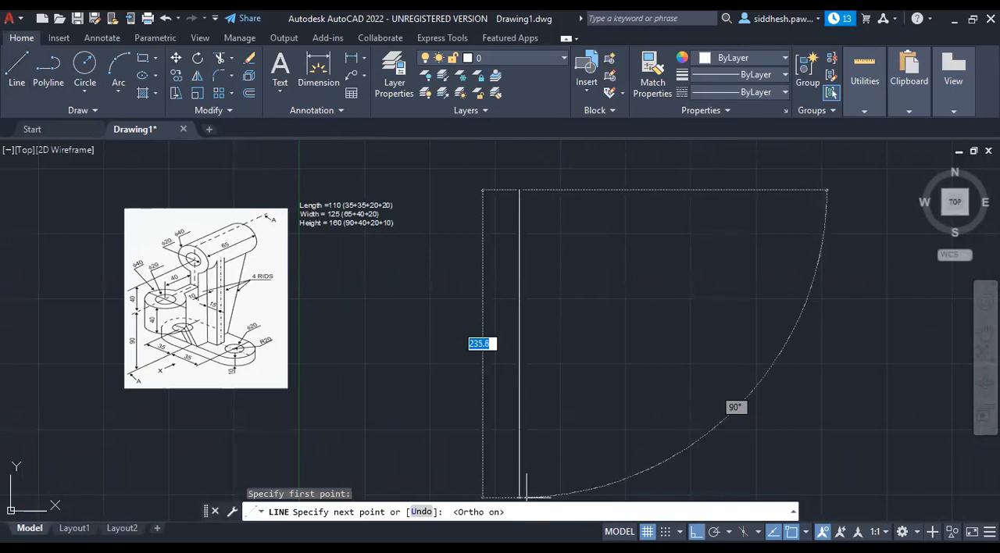
pyautogui.write('230')
pyautogui.moveTo(487, 344); pyautogui.dragTo(469, 345)
pyautogui.write('30')
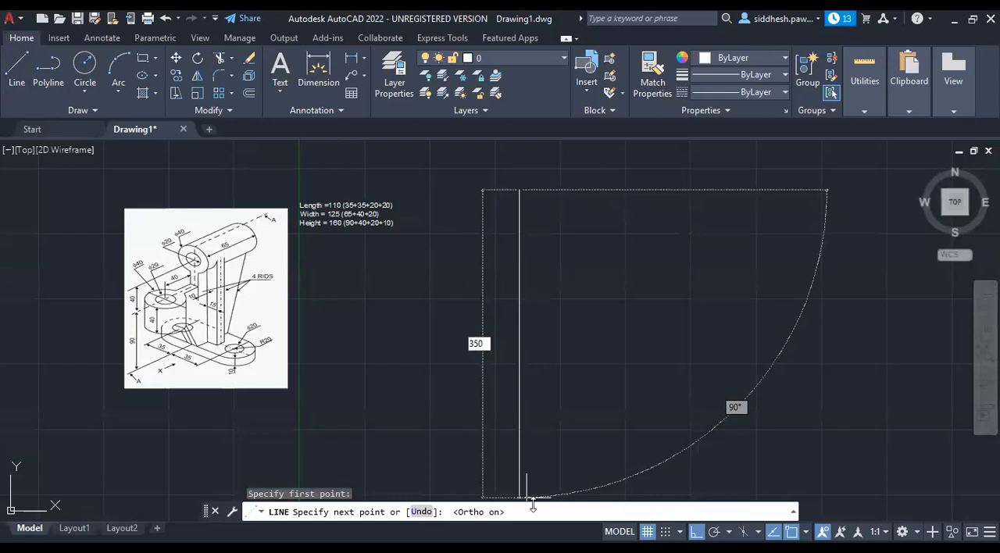
pyautogui.press('Return')
pyautogui.press('Escape')
pyautogui.scroll(-4, 461, 277)
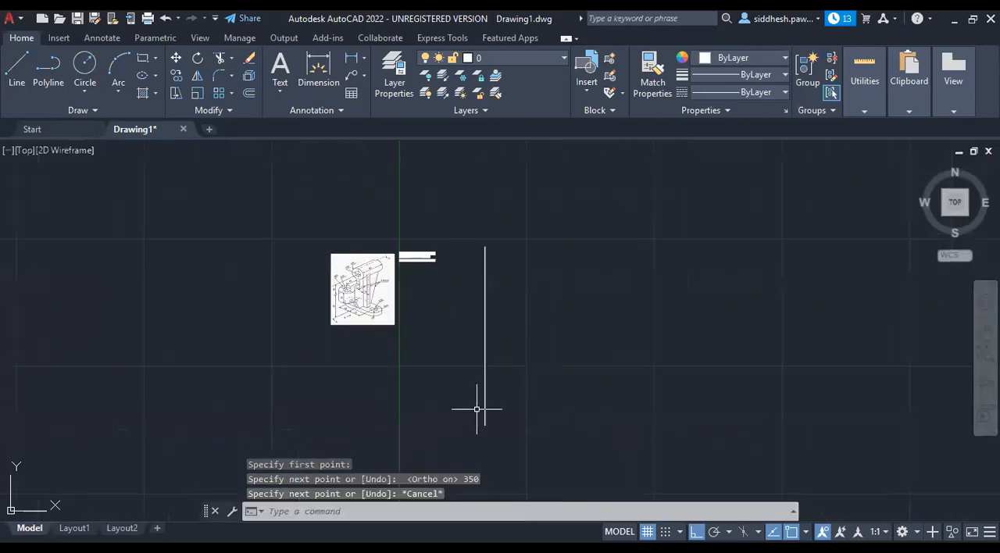
# Draw a horizontal line 175 long to the right from the midpoint of the vertical line.
pyautogui.scroll(3, 476, 408)
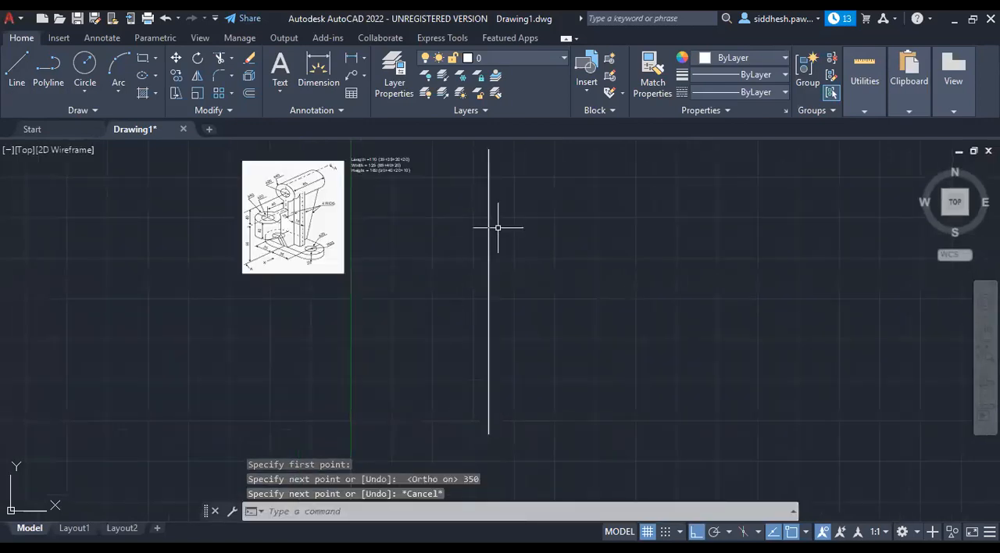
pyautogui.click(19, 62)
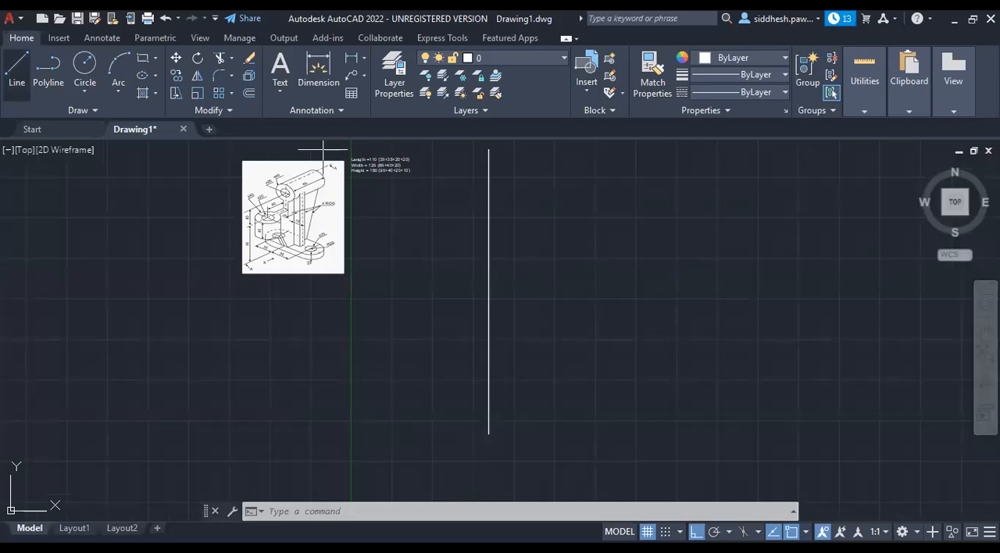
pyautogui.click(489, 292)
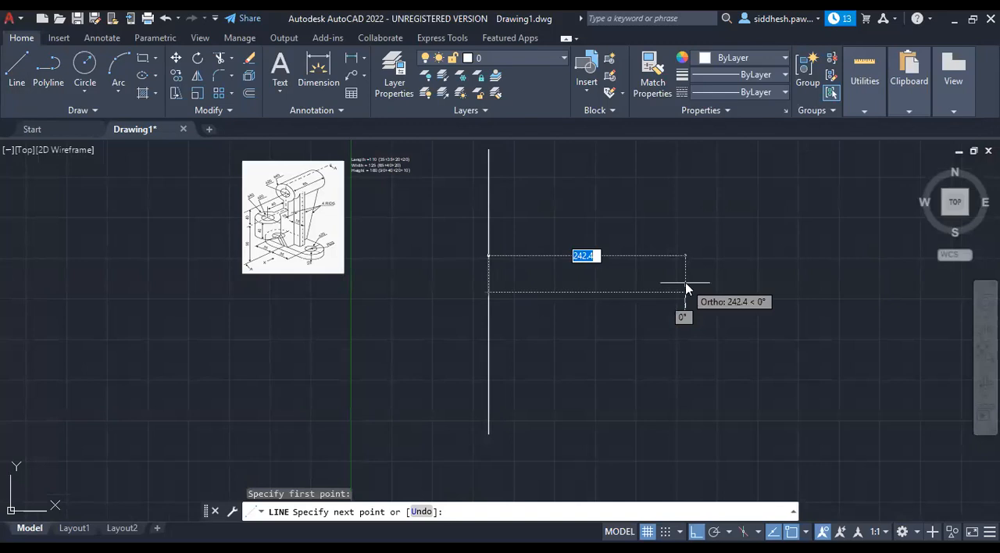
pyautogui.write('175')
pyautogui.press('Return')
pyautogui.press('Escape')
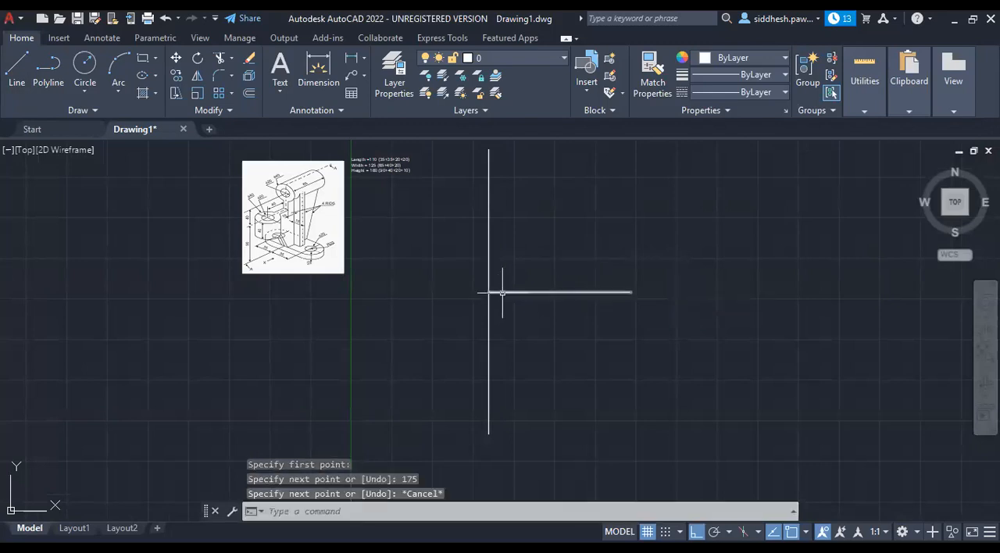
# Stretch the horizontal line's left end 175 to the left, across the vertical line.
pyautogui.click(491, 291)
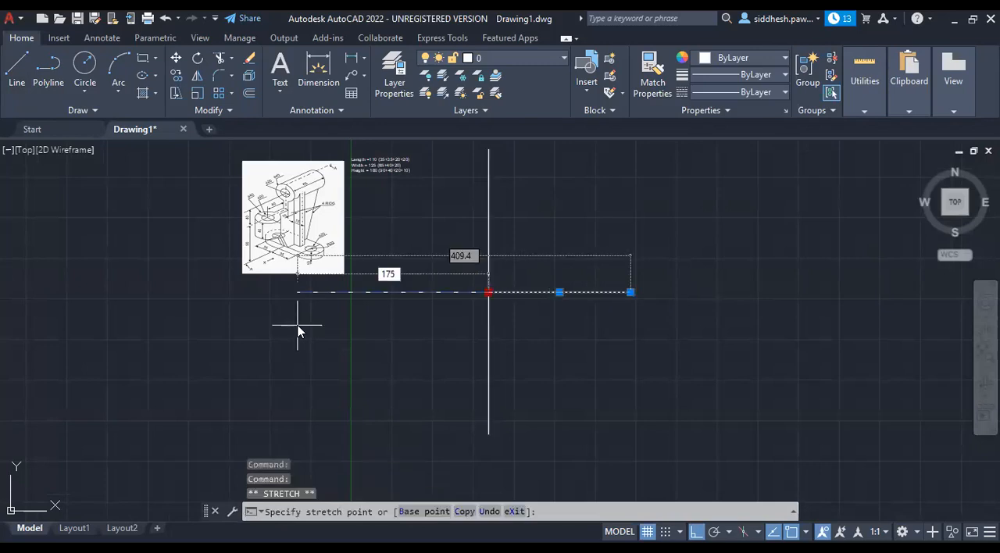
pyautogui.press('Return')
pyautogui.press('Escape')
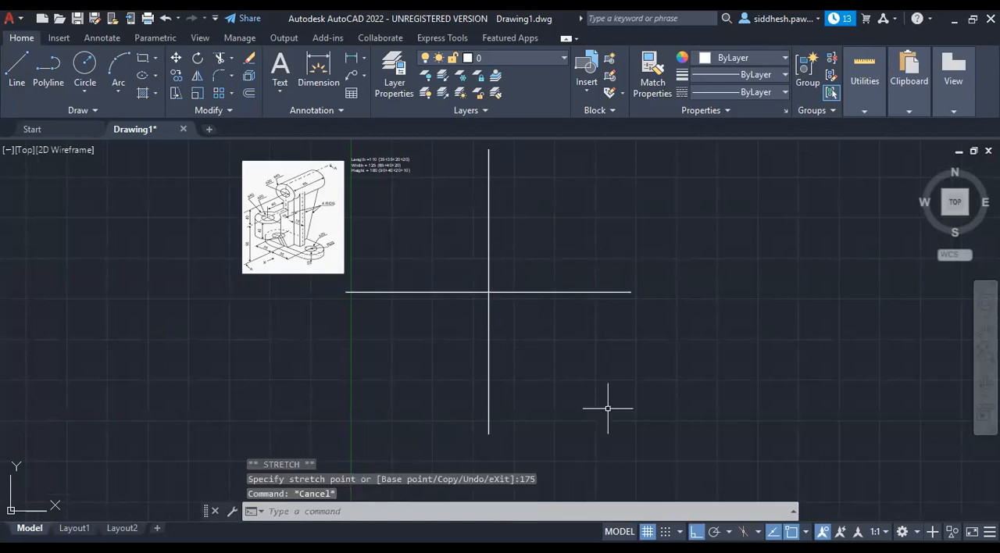
# Move both crossing lines together horizontally to the right, clear of the Y axis.
pyautogui.click(426, 294)
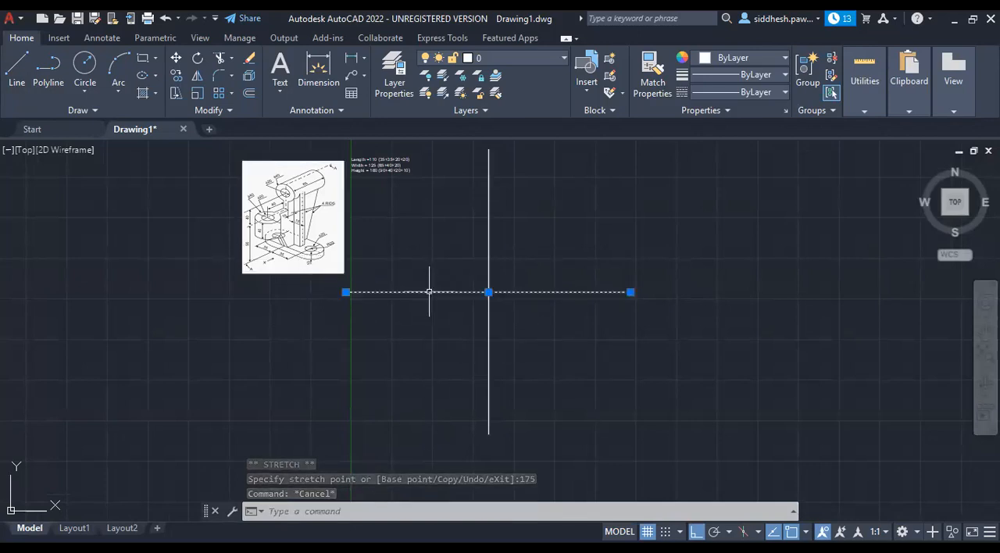
pyautogui.click(489, 259)
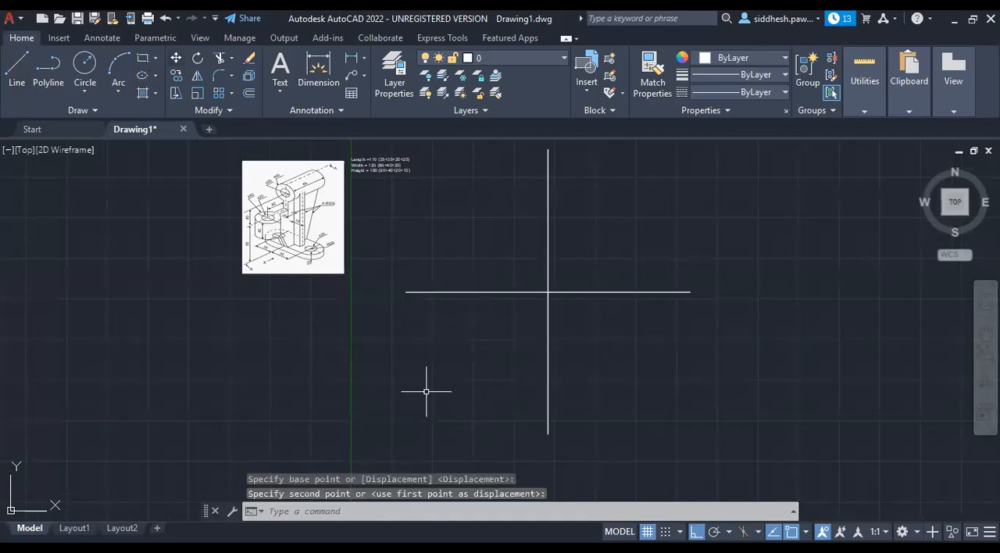
pyautogui.press('Escape')
pyautogui.press('Escape')
pyautogui.press('Escape')
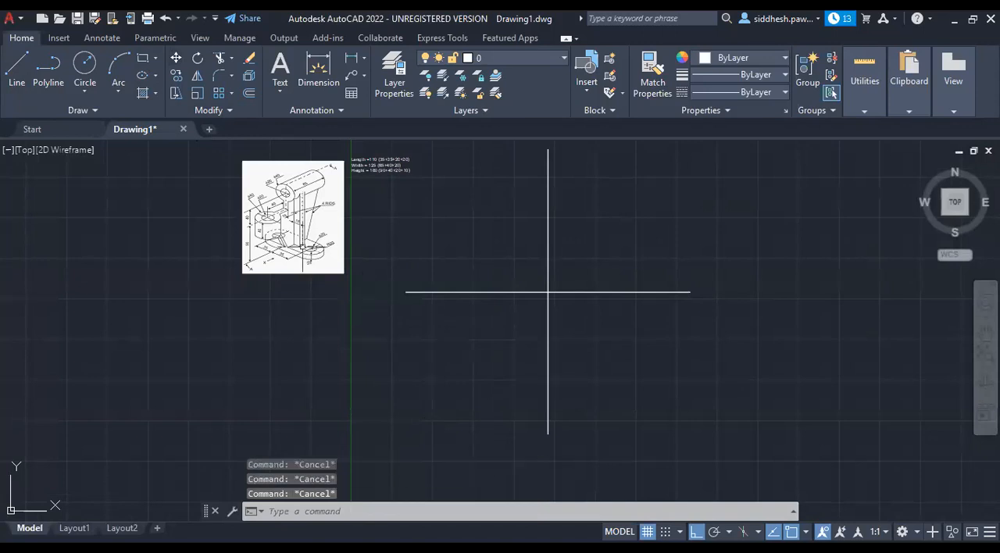
# Enlarge the reference image by stretching its lower-left corner outward.
pyautogui.click(238, 271)
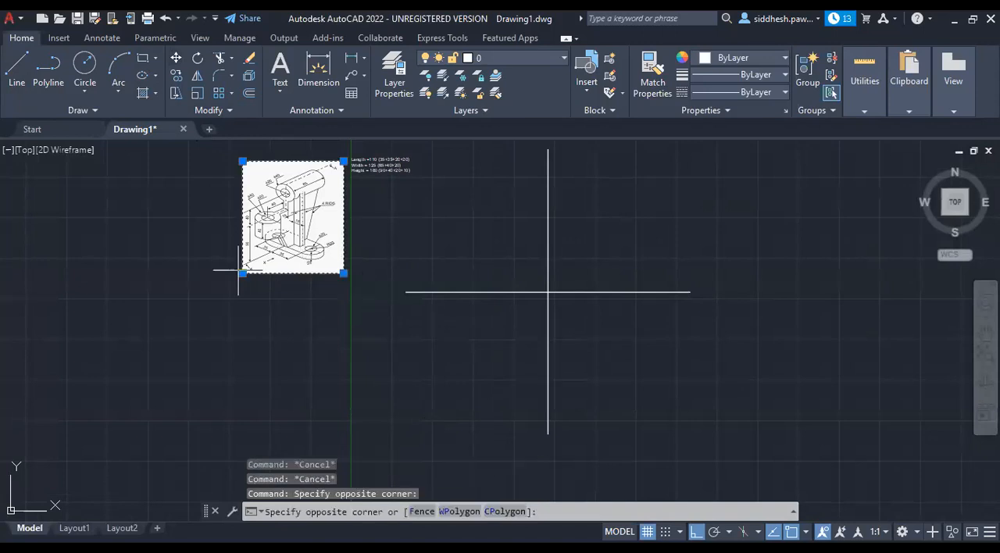
pyautogui.press('Escape')
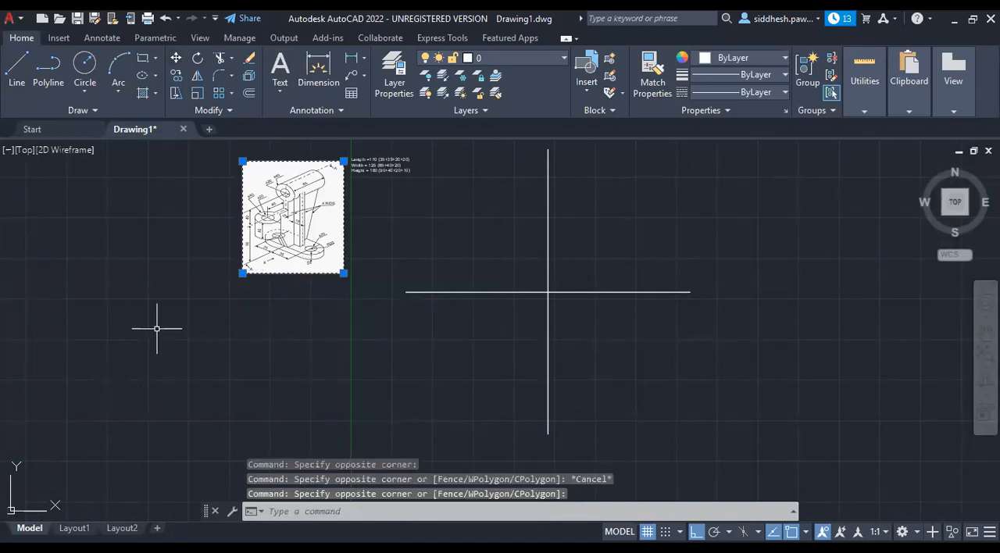
pyautogui.click(243, 274)
pyautogui.click(554, 346)
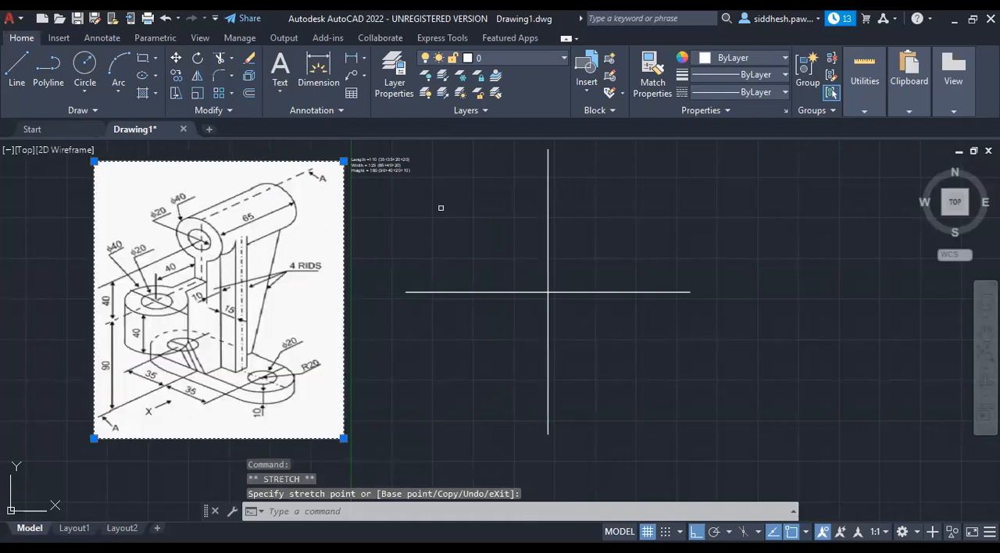
# Set the text height of the overall dimensions note to 6.
pyautogui.press('Escape')
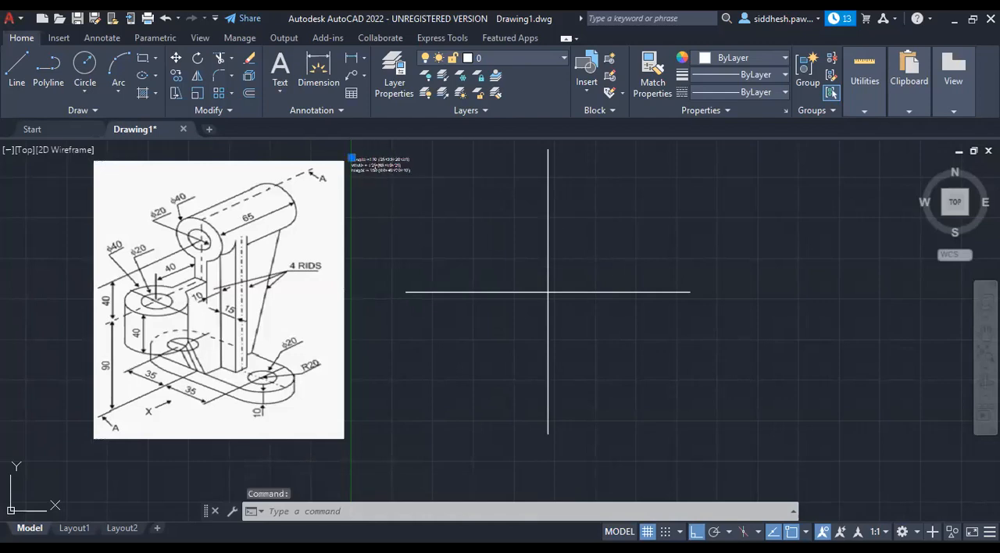
pyautogui.doubleClick(360, 164)
pyautogui.moveTo(512, 192); pyautogui.dragTo(353, 160)
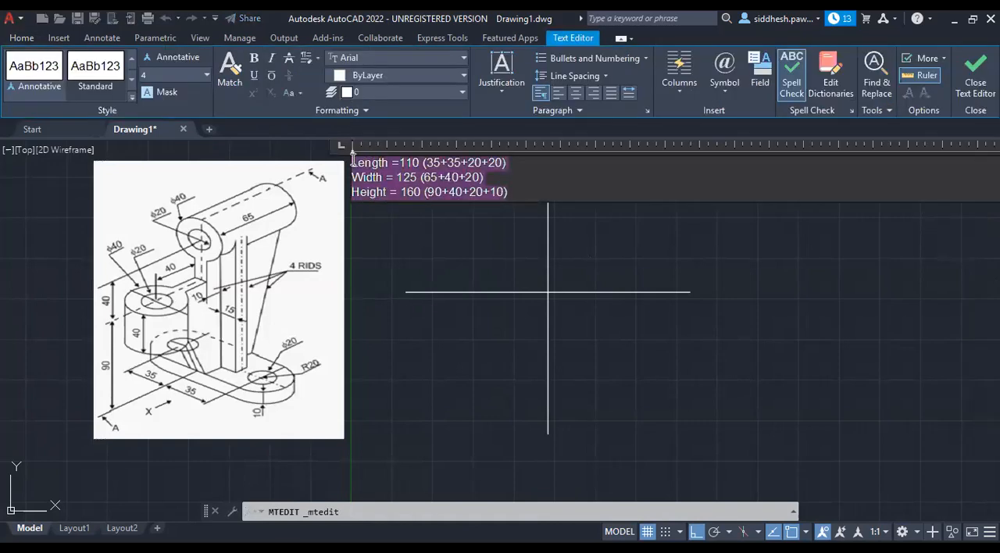
pyautogui.write('6')
pyautogui.press('Return')
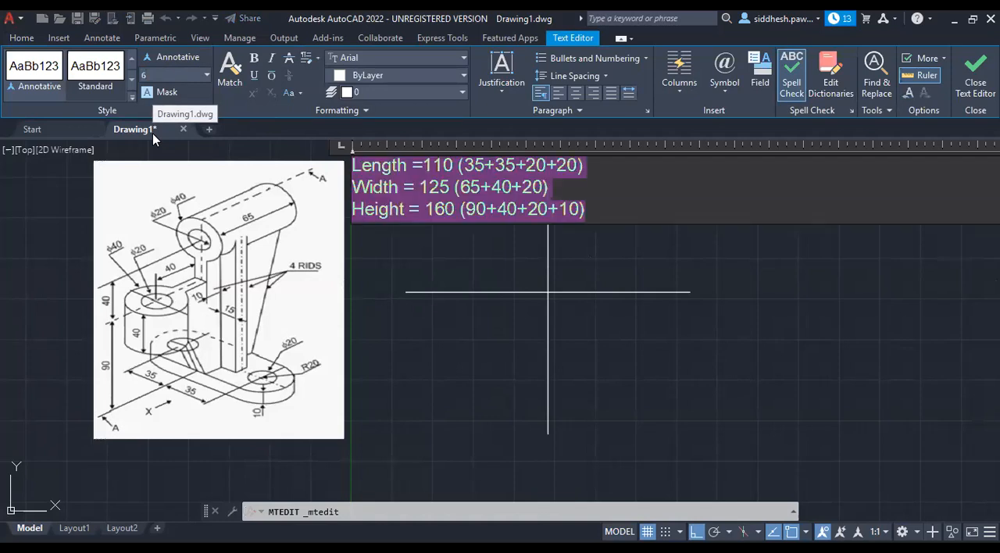
pyautogui.click(431, 360)
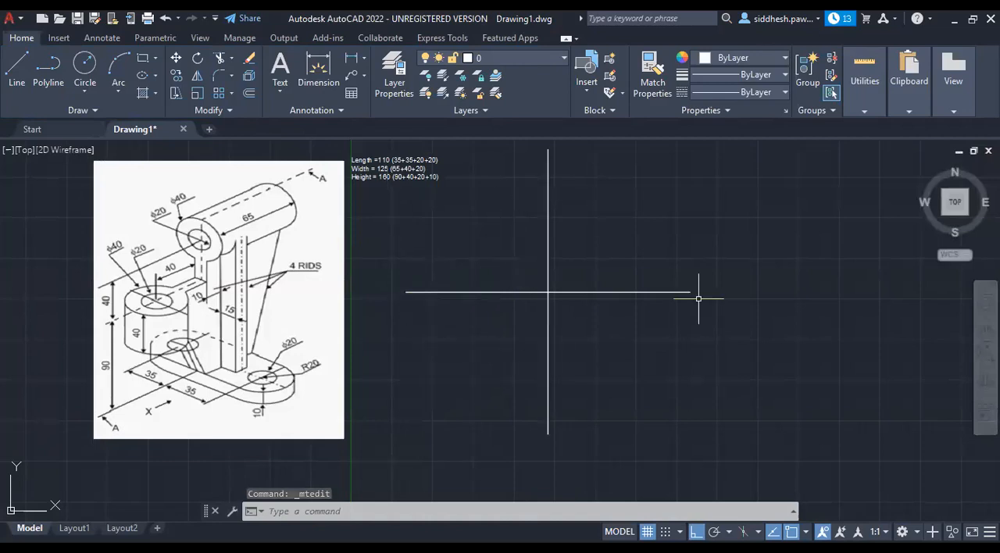
pyautogui.press('Escape')
pyautogui.press('Escape')
pyautogui.press('Escape')
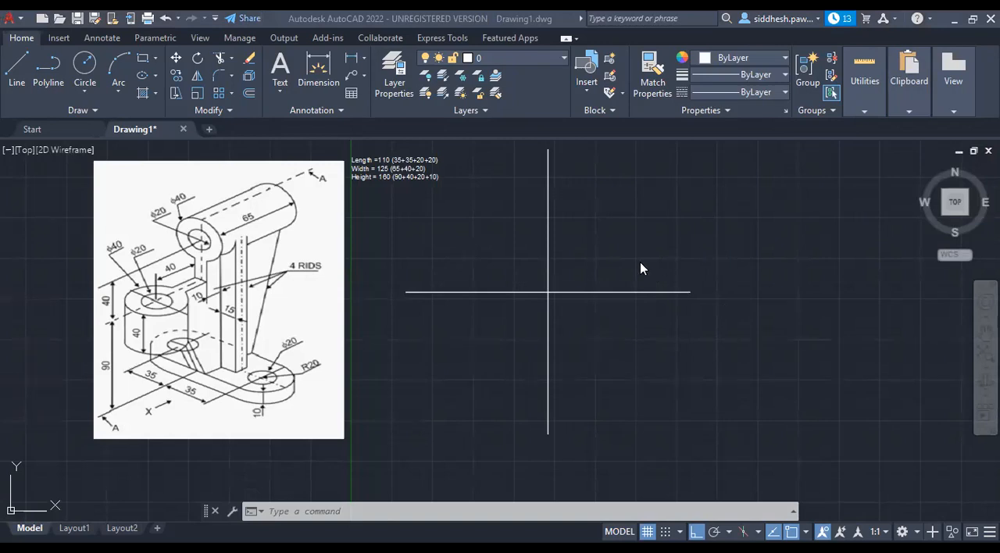
# Offset the vertical division line 10 to the right and 10 to the left.
pyautogui.click(548, 209)
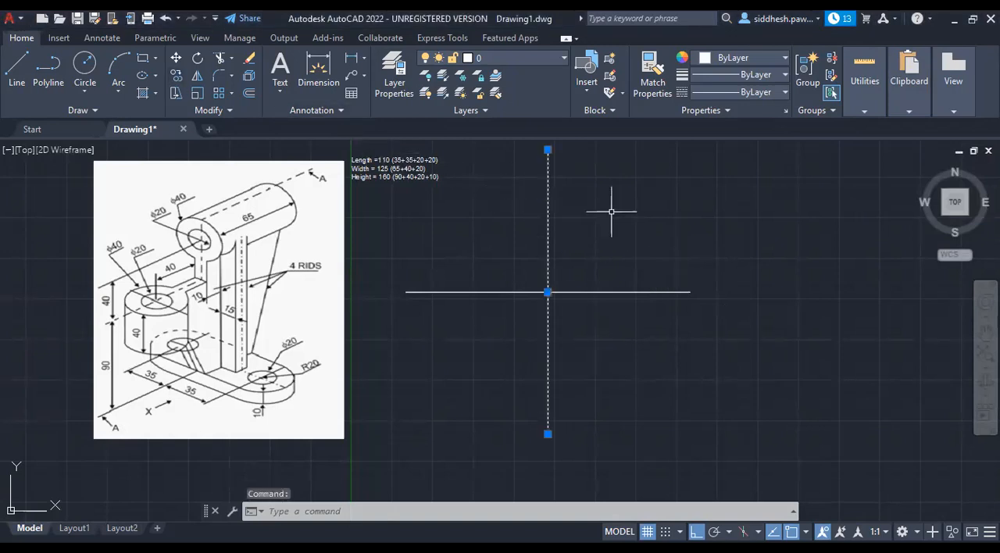
pyautogui.click(251, 96)
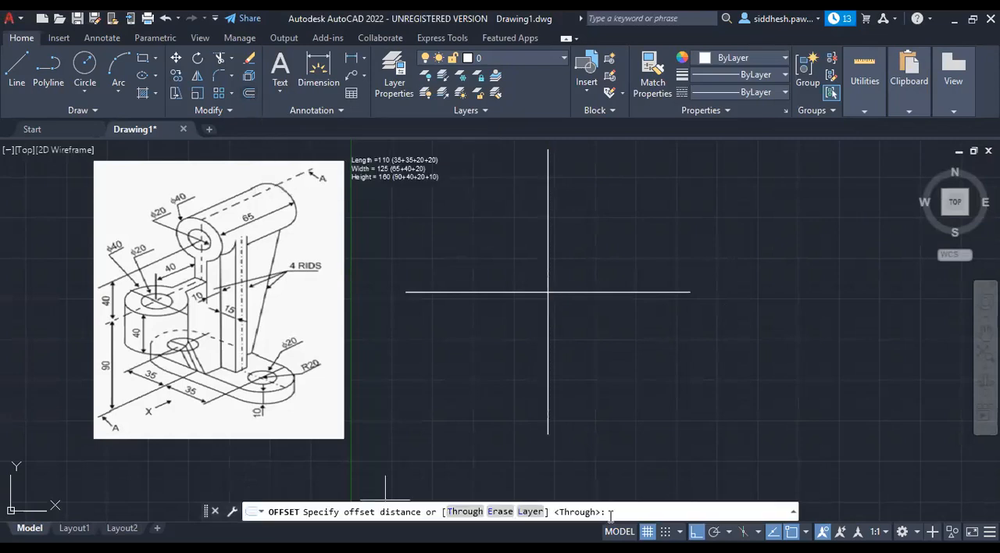
pyautogui.write('t')
pyautogui.press('Return')
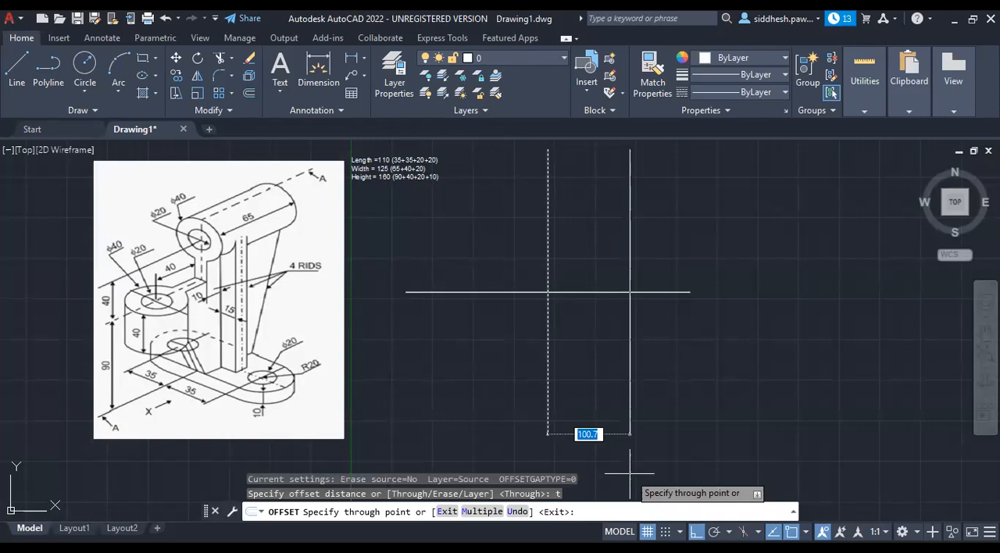
pyautogui.write('10')
pyautogui.press('Return')
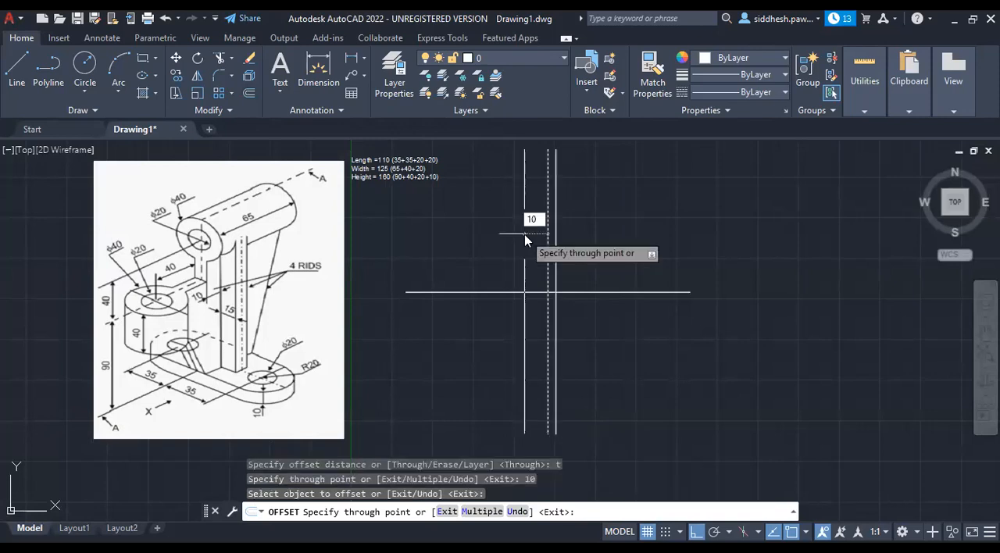
pyautogui.press('Return')
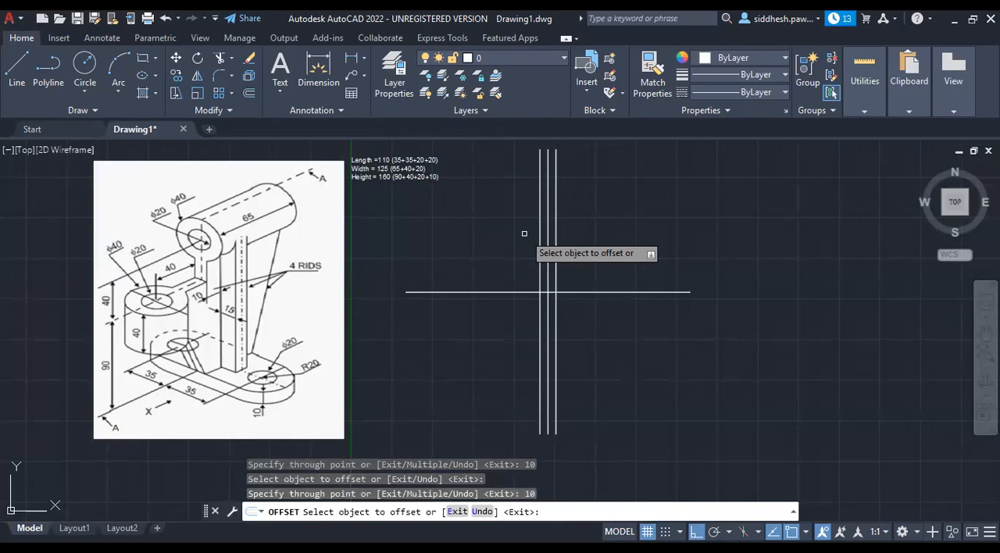
# Offset the horizontal division line 10 upward and 10 downward.
pyautogui.click(563, 293)
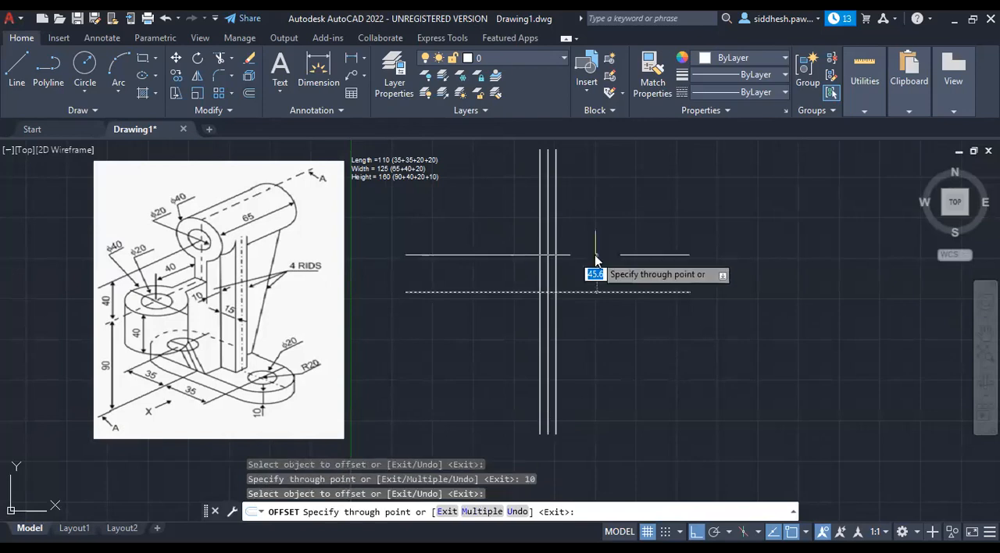
pyautogui.write('10')
pyautogui.press('Return')
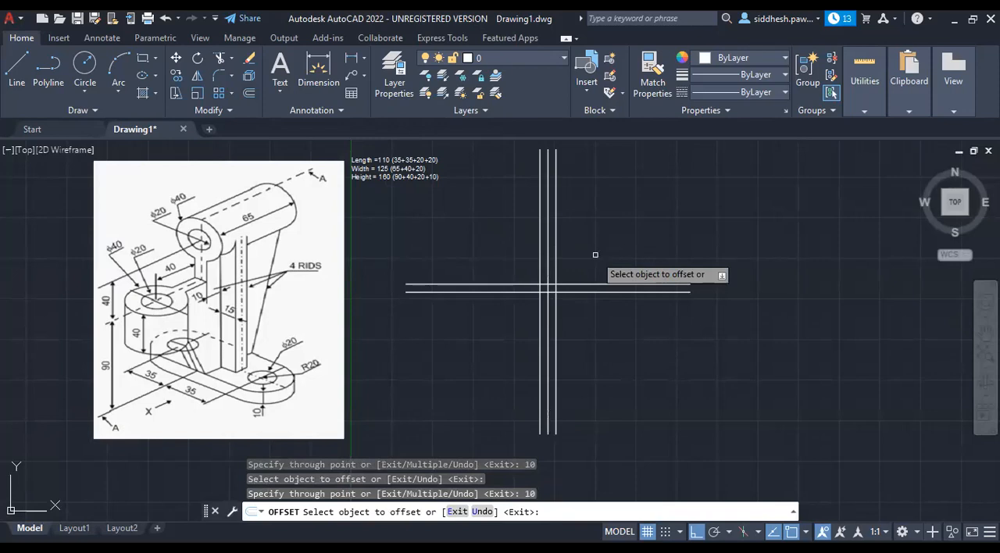
pyautogui.click(596, 292)
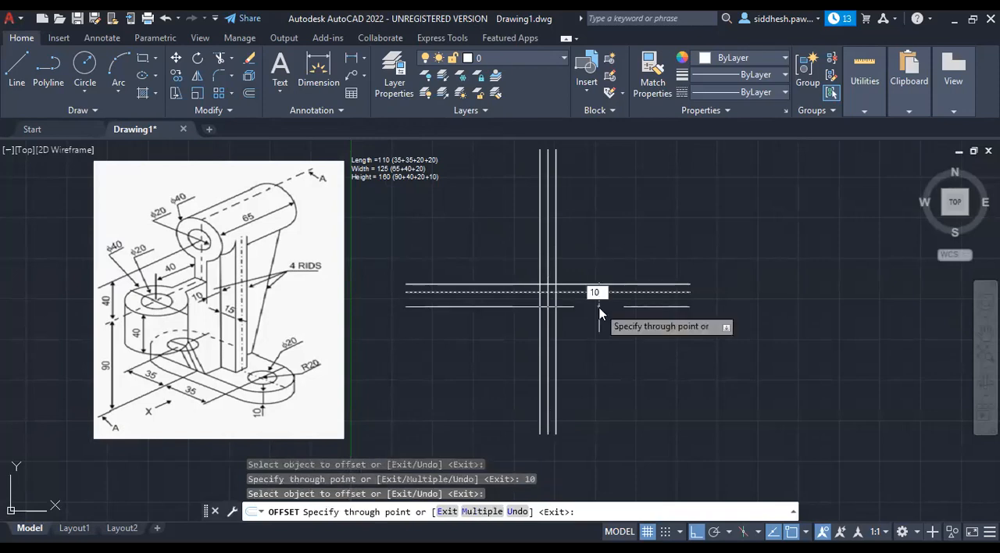
pyautogui.click(598, 307)
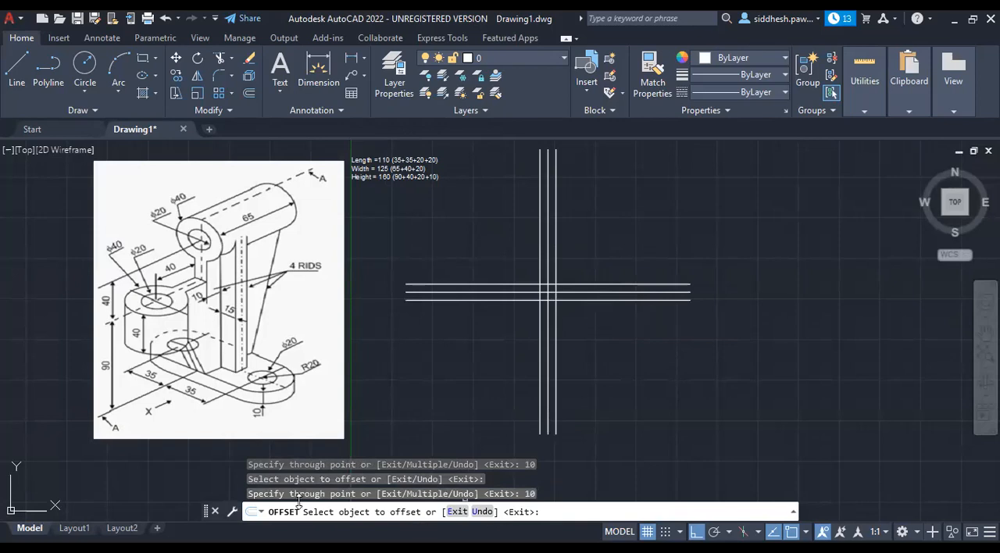
pyautogui.press('Escape')
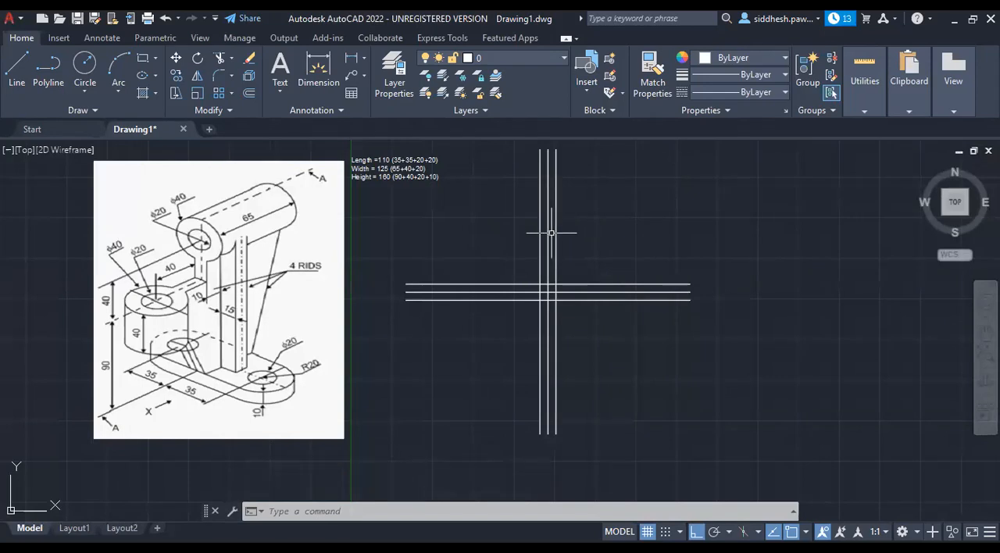
# Change the colour of the four offset lines to grey index colour 8.
pyautogui.moveTo(556, 235)
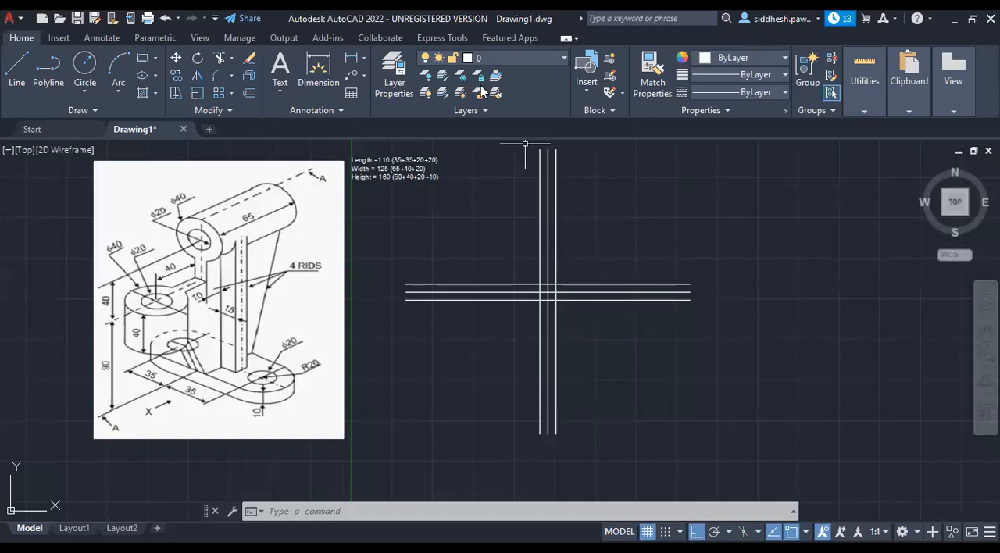
pyautogui.click(556, 239)
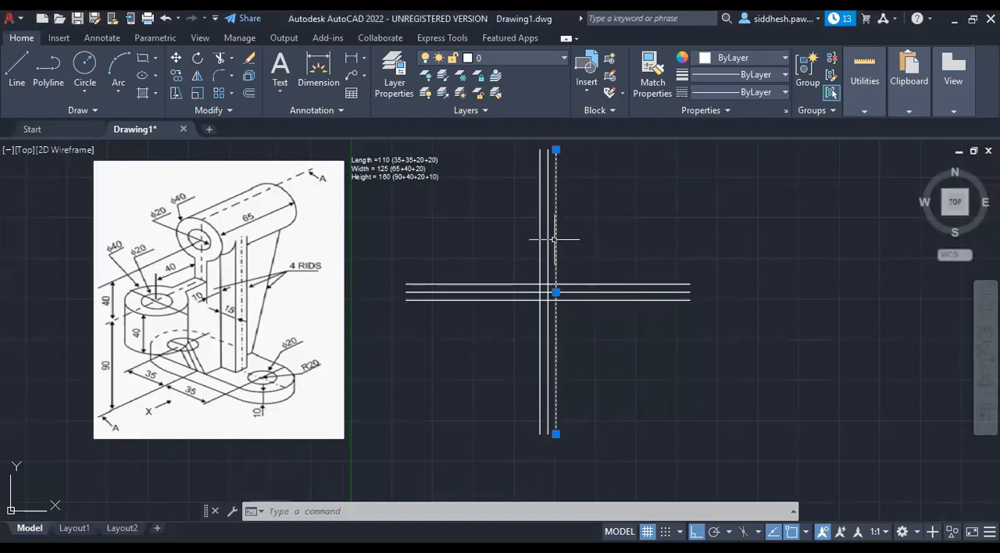
pyautogui.click(541, 236)
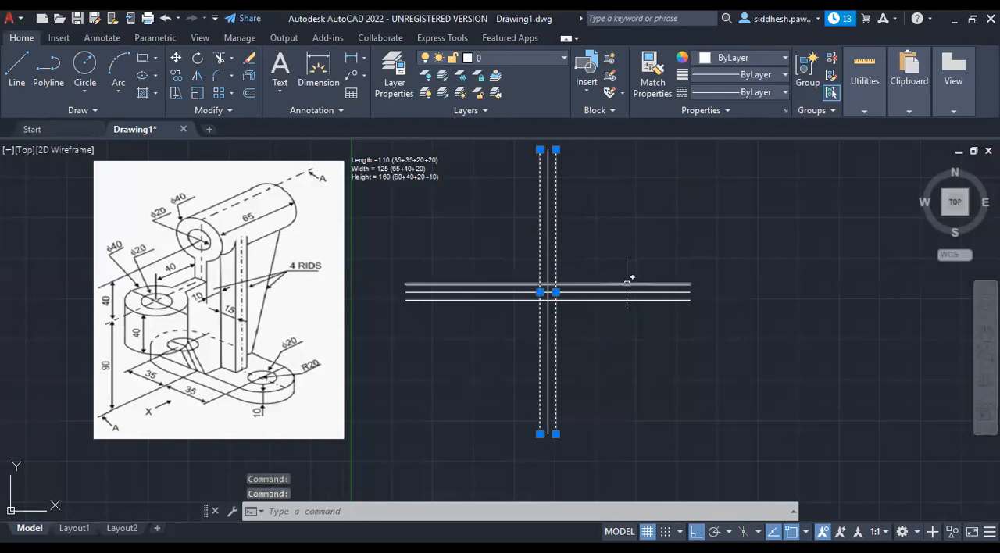
pyautogui.click(627, 285)
pyautogui.click(627, 300)
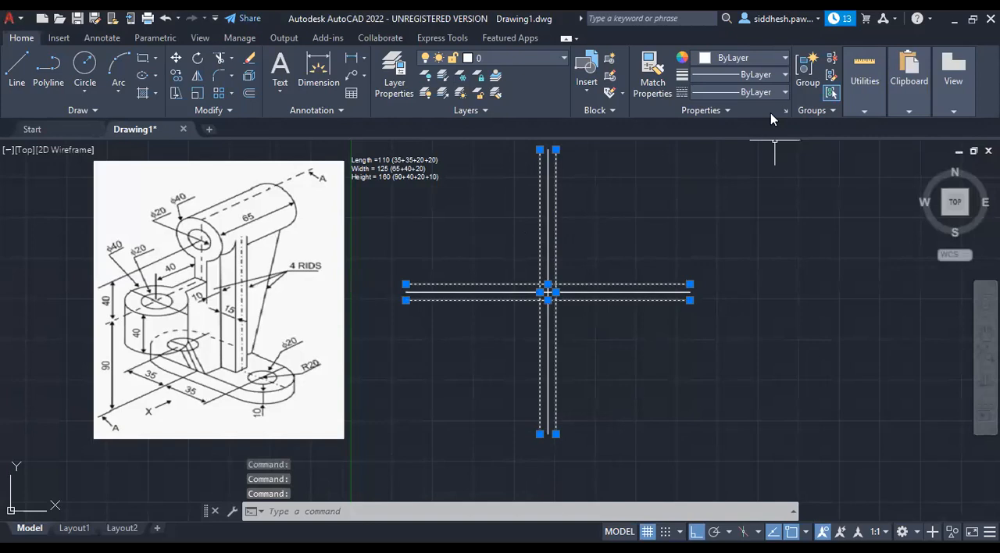
pyautogui.click(785, 60)
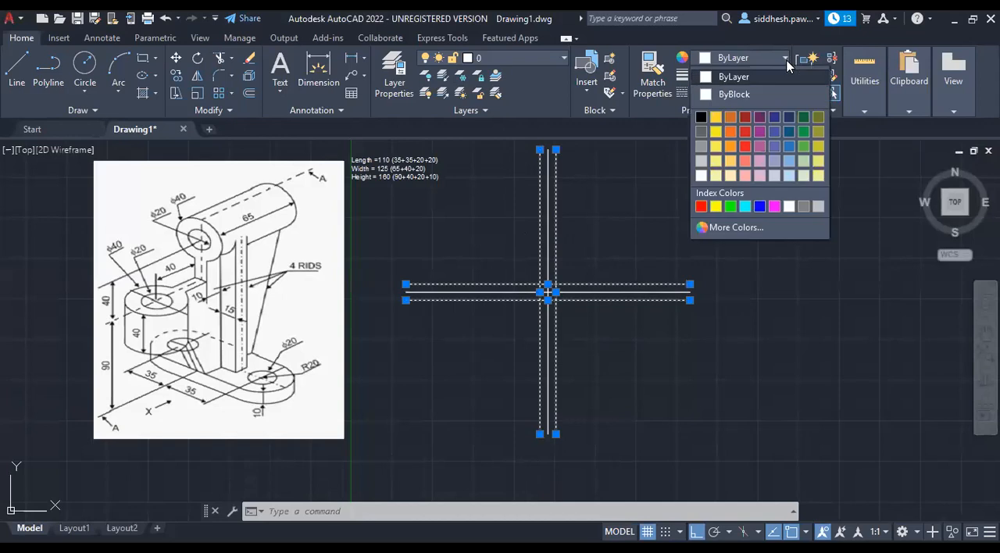
pyautogui.click(801, 206)
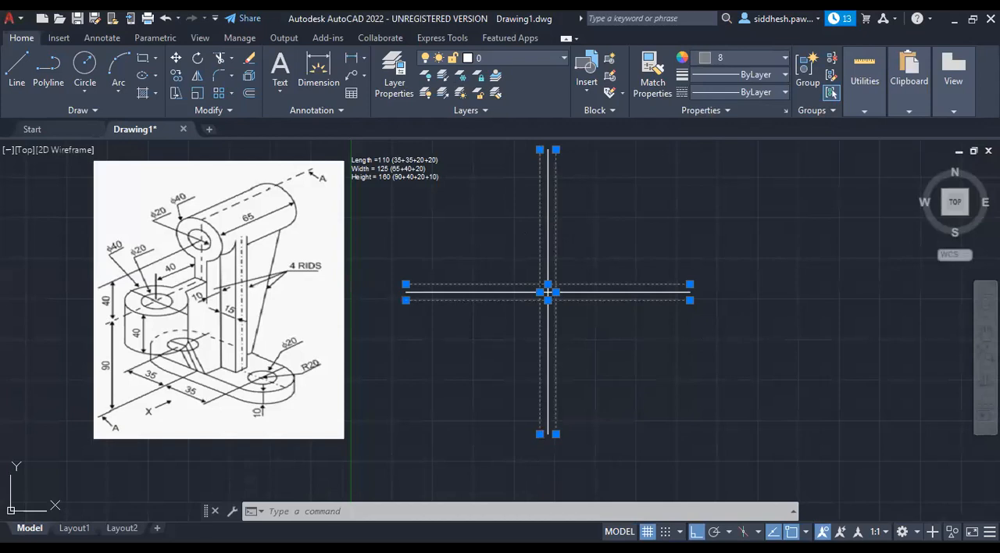
pyautogui.press('Escape')
pyautogui.press('Escape')
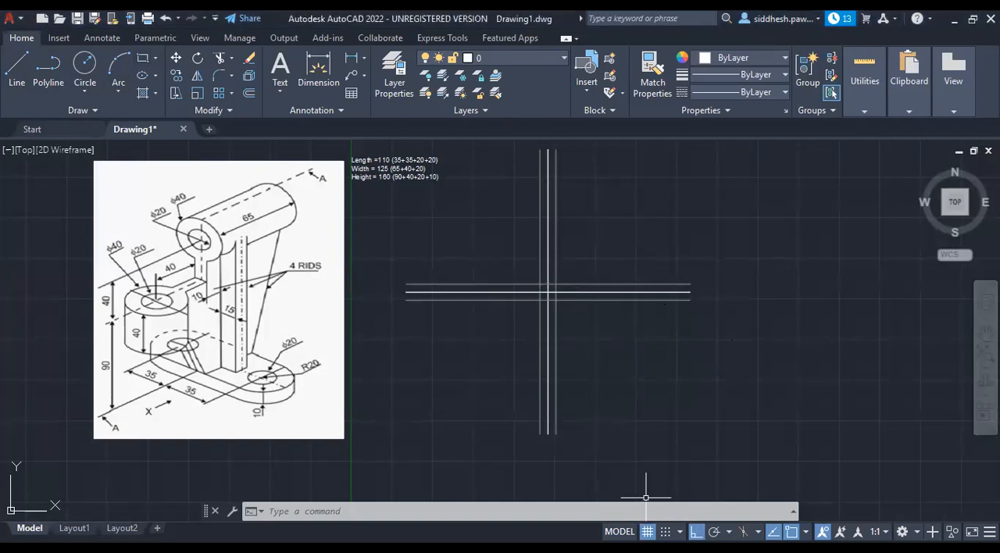
# Check which object snap modes are enabled in the drafting settings.
pyautogui.click(680, 532)
pyautogui.click(688, 511)
pyautogui.click(773, 185)
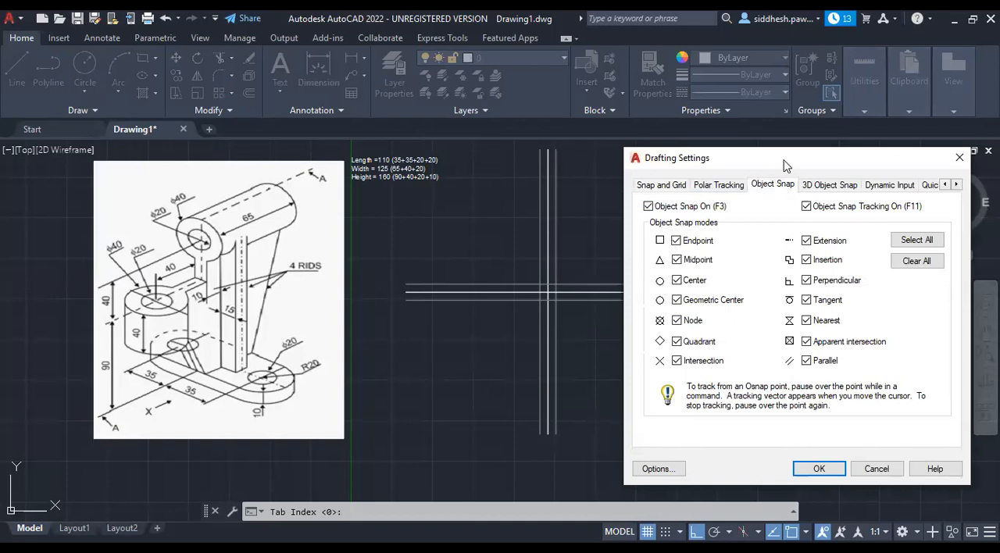
pyautogui.moveTo(785, 166); pyautogui.dragTo(576, 169)
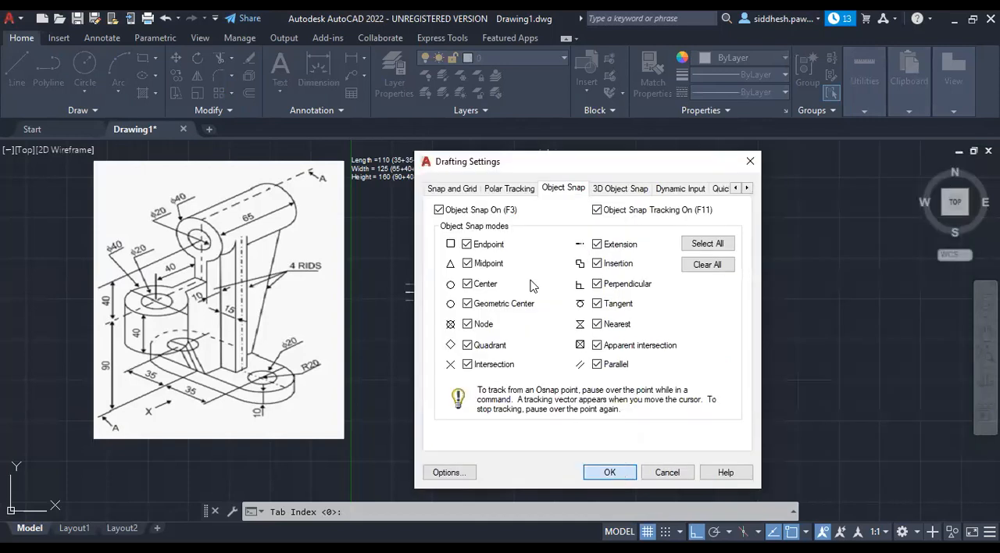
pyautogui.press('Return')
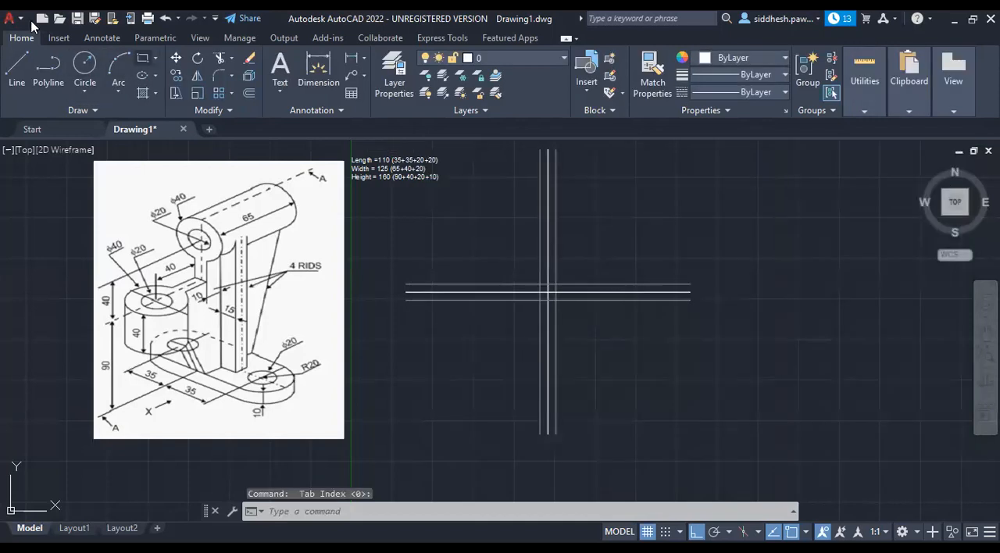
# Draw a rectangle 110 wide and 160 high in the upper-right quadrant from the intersection of the upper and right offset lines.
pyautogui.write('rec')
pyautogui.press('Return')
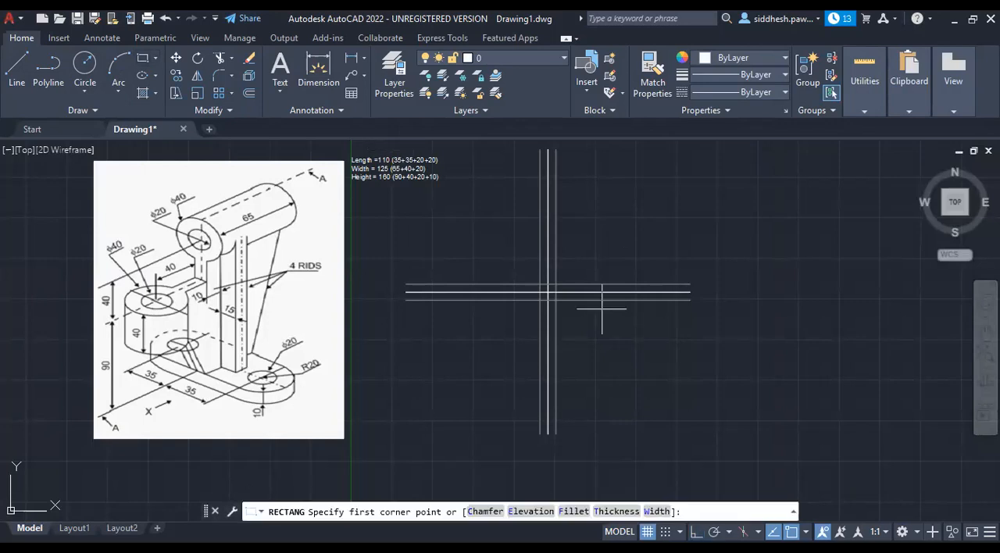
pyautogui.click(555, 285)
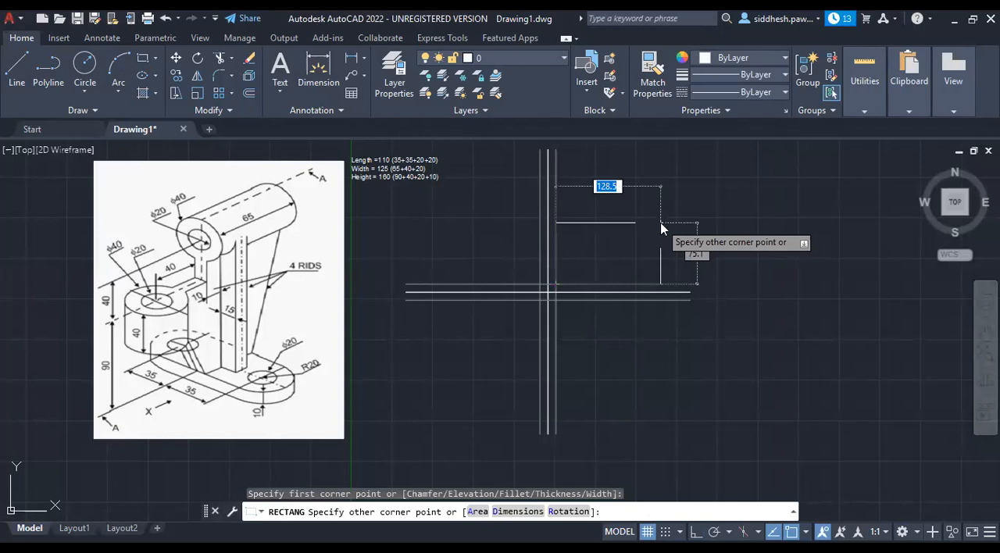
pyautogui.write('110')
pyautogui.press('Tab')
pyautogui.write('160')
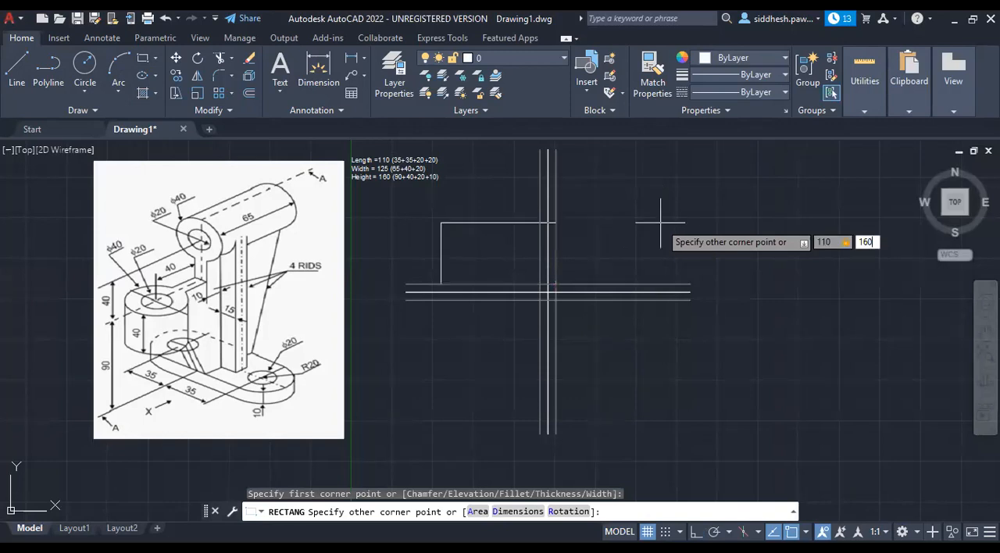
pyautogui.press('Return')
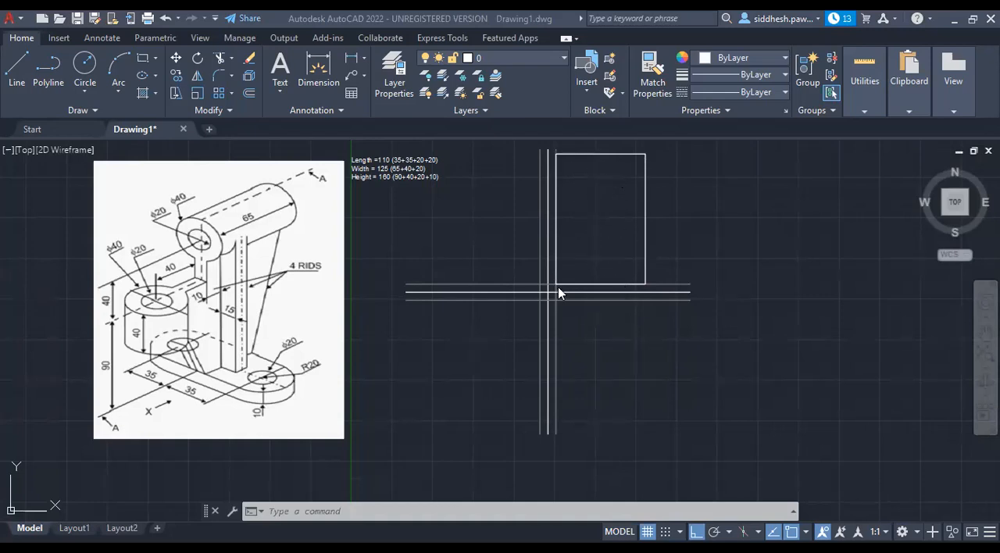
# Change the colour of the 110 by 160 rectangle to grey index colour 8.
pyautogui.click(646, 201)
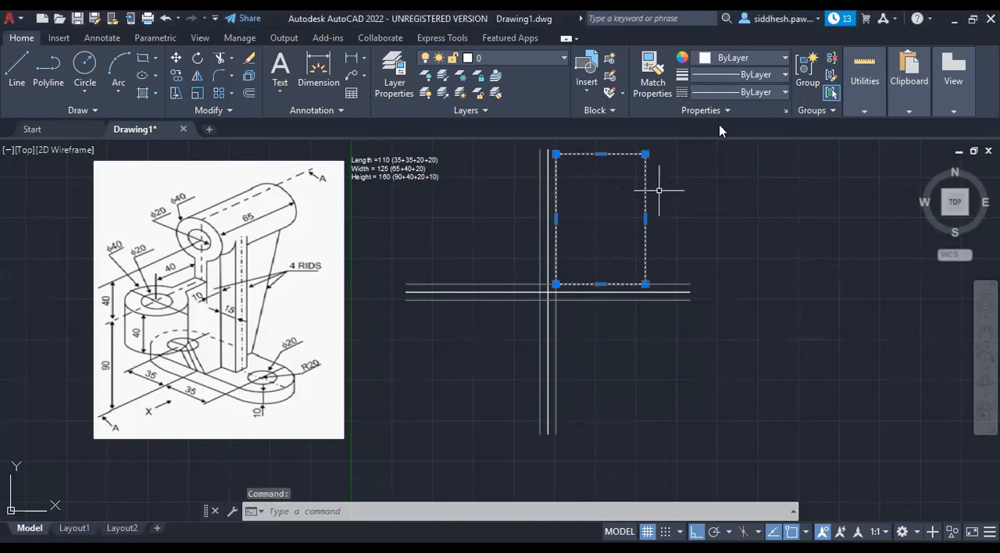
pyautogui.click(784, 58)
pyautogui.click(805, 206)
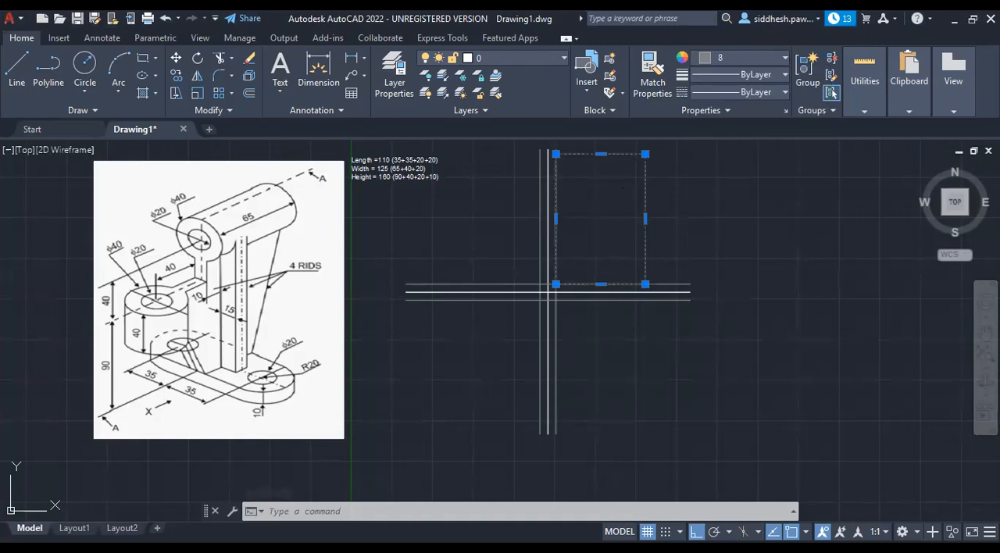
pyautogui.press('Escape')
pyautogui.press('Escape')
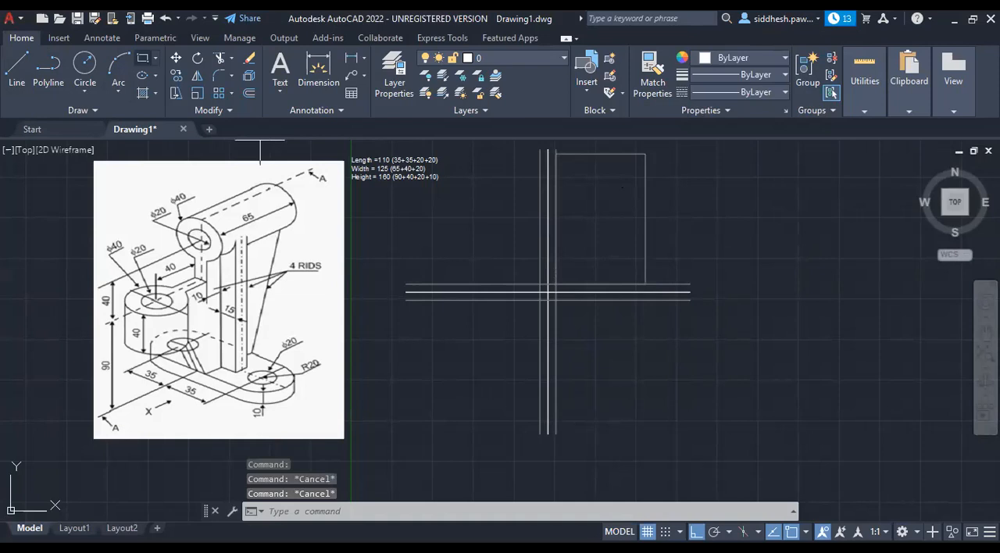
# Draw a rectangle 110 wide and 125 high in the lower-right quadrant from the intersection of the lower and right offset lines.
pyautogui.click(143, 57)
pyautogui.click(556, 300)
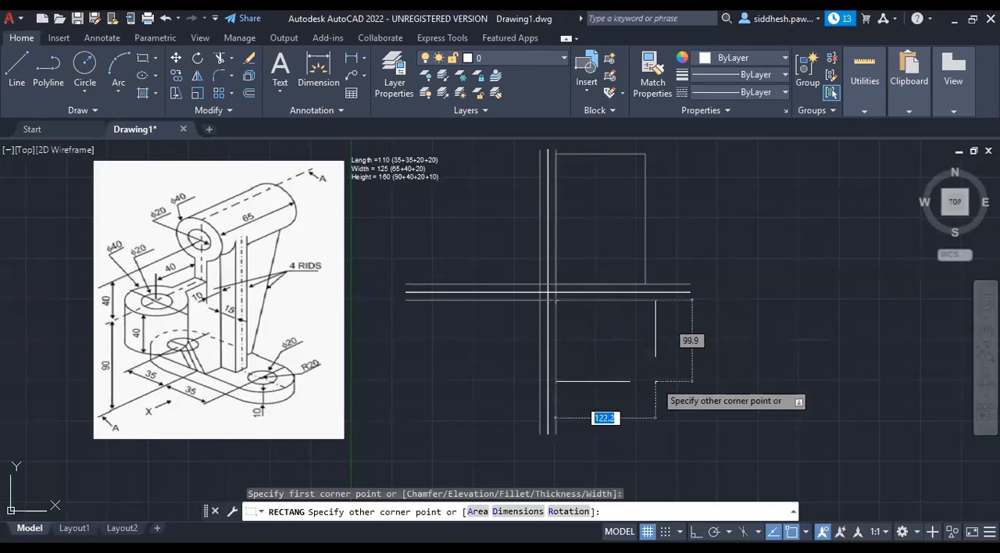
pyautogui.write('110')
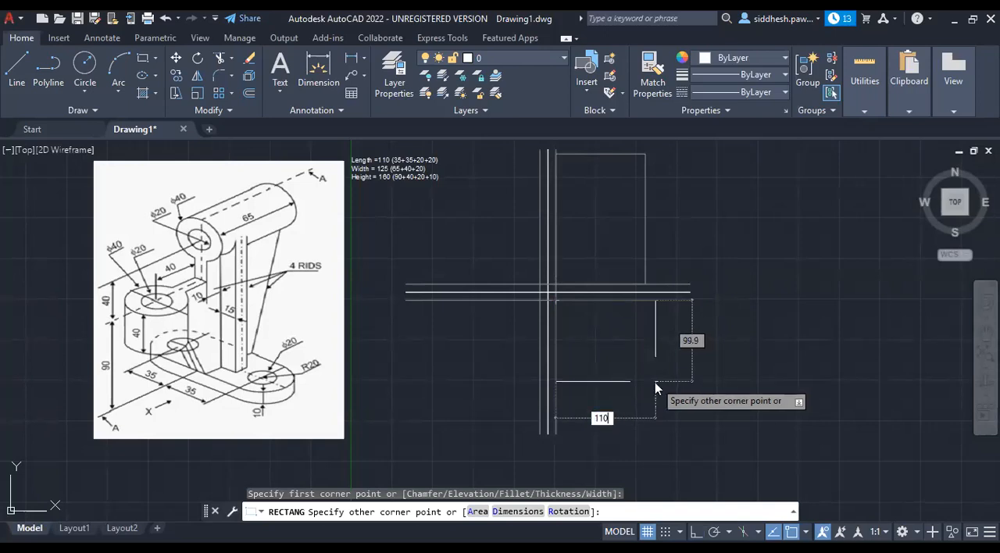
pyautogui.press('Tab')
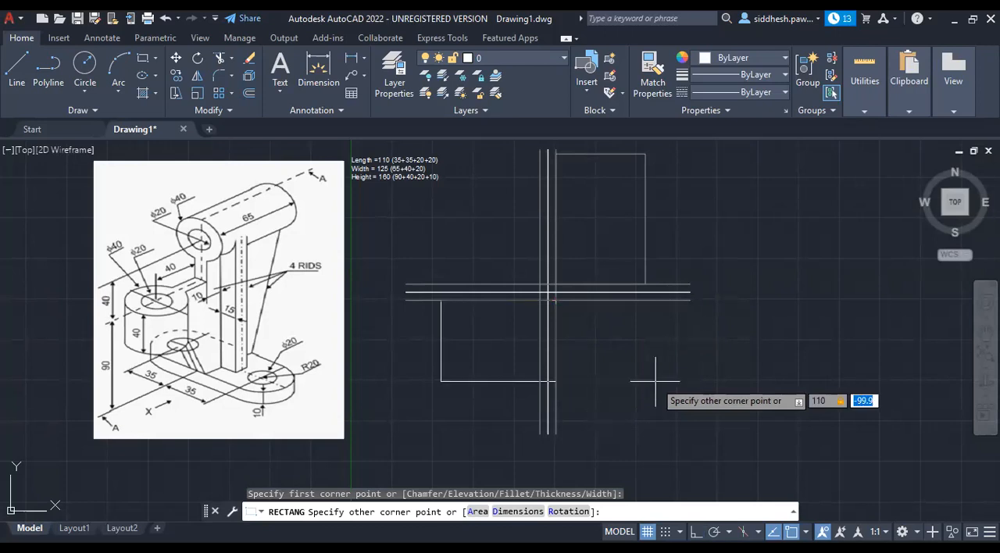
pyautogui.write('-125')
pyautogui.press('Return')
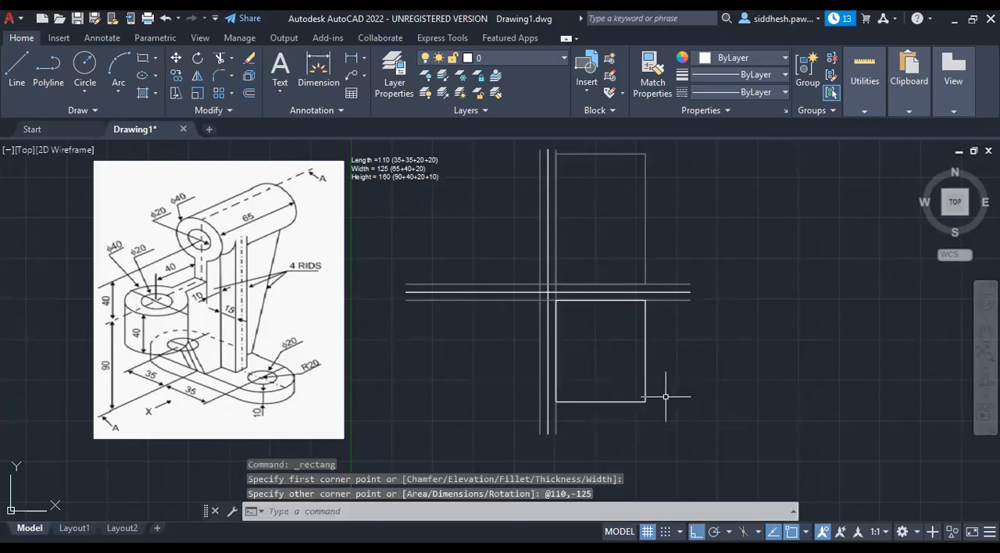
# Change the colour of the 110 by 125 rectangle to grey index colour 8.
pyautogui.click(646, 395)
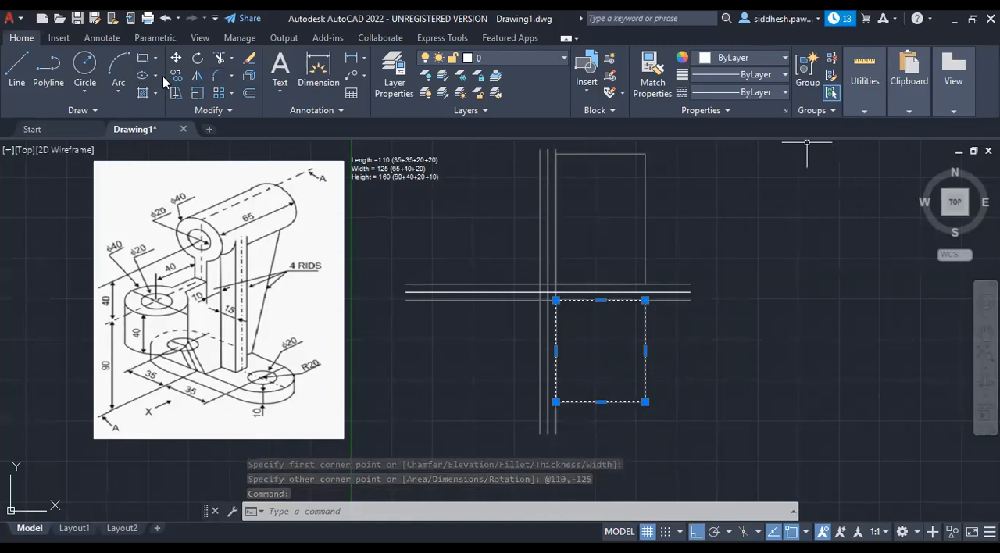
pyautogui.click(785, 59)
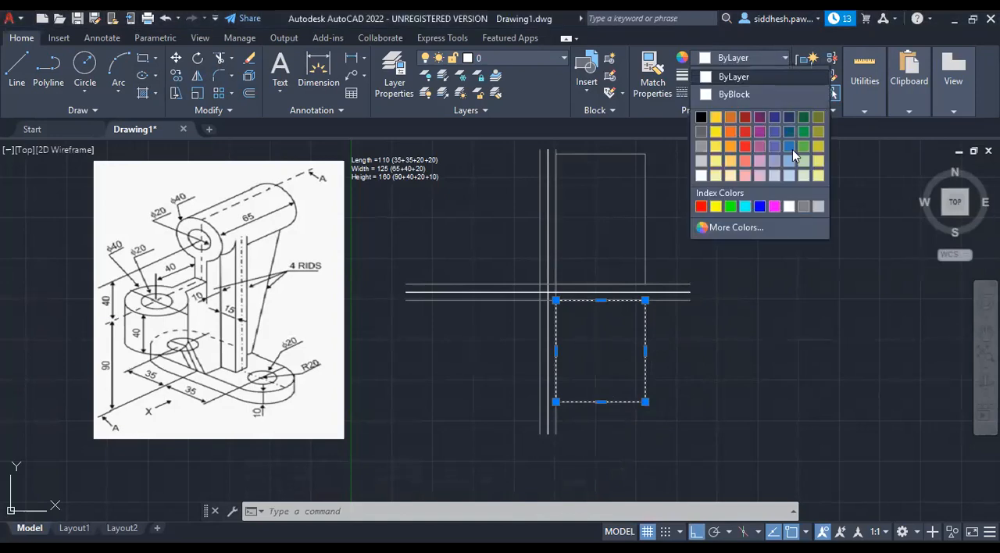
pyautogui.click(802, 205)
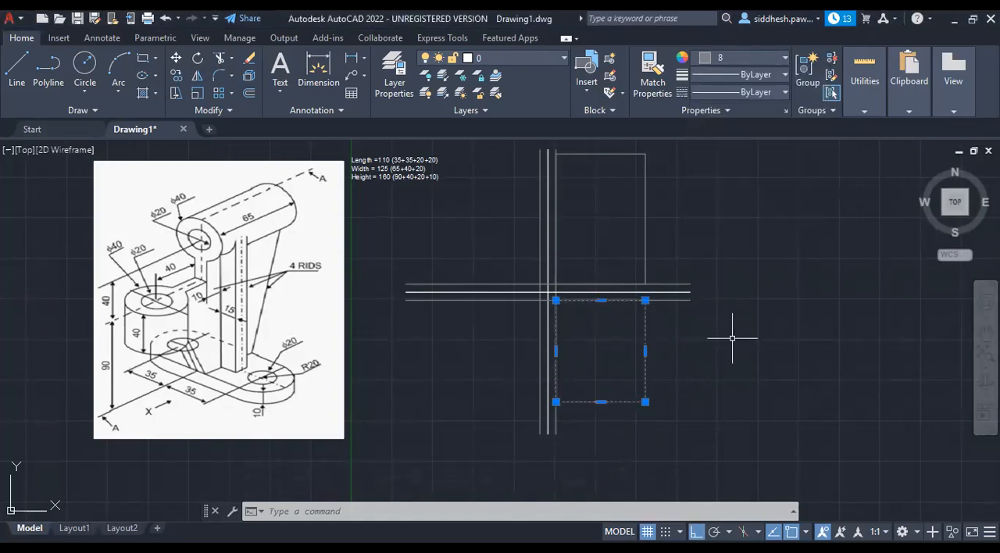
pyautogui.press('Escape')
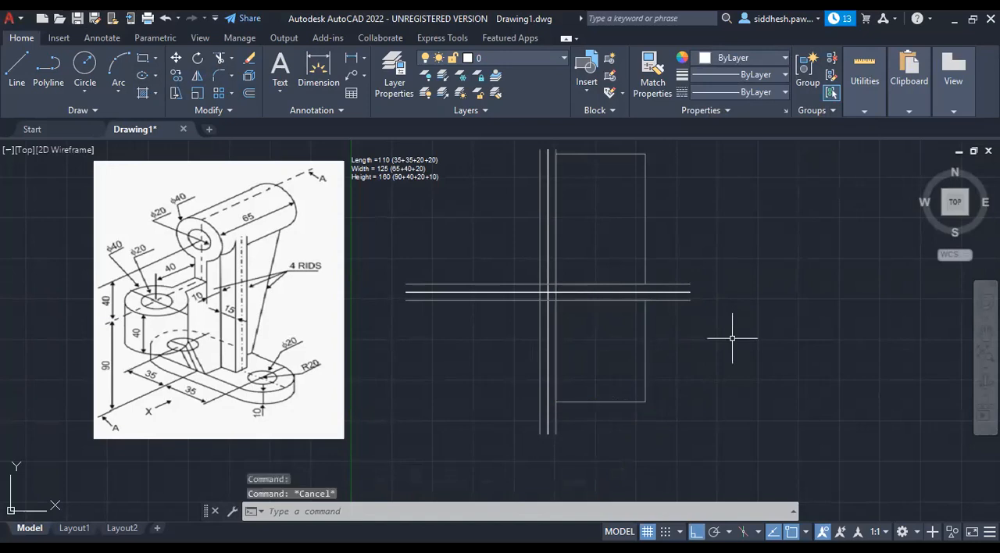
pyautogui.press('Escape')
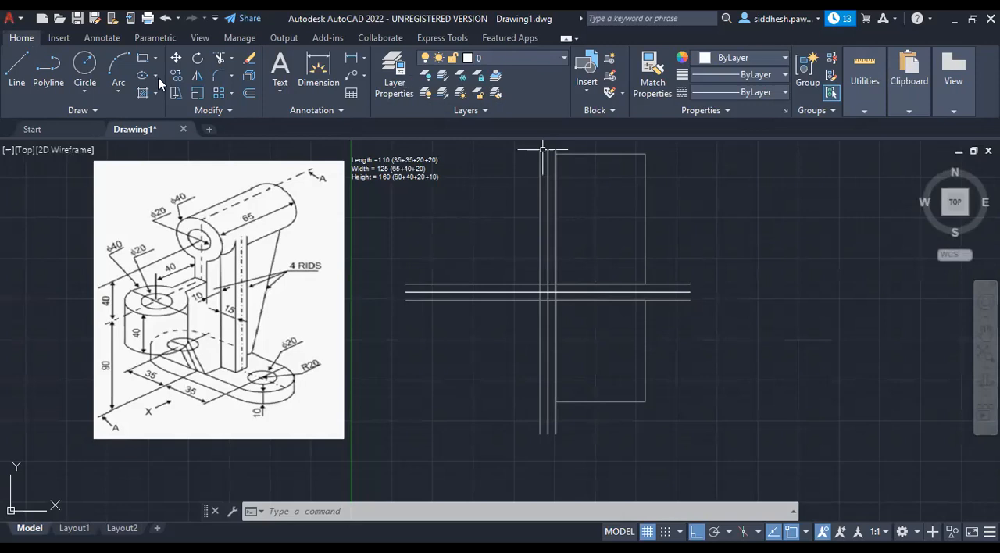
# Draw a rectangle 125 wide and 160 high in the upper-left quadrant from the intersection of the upper and left offset lines.
pyautogui.click(143, 57)
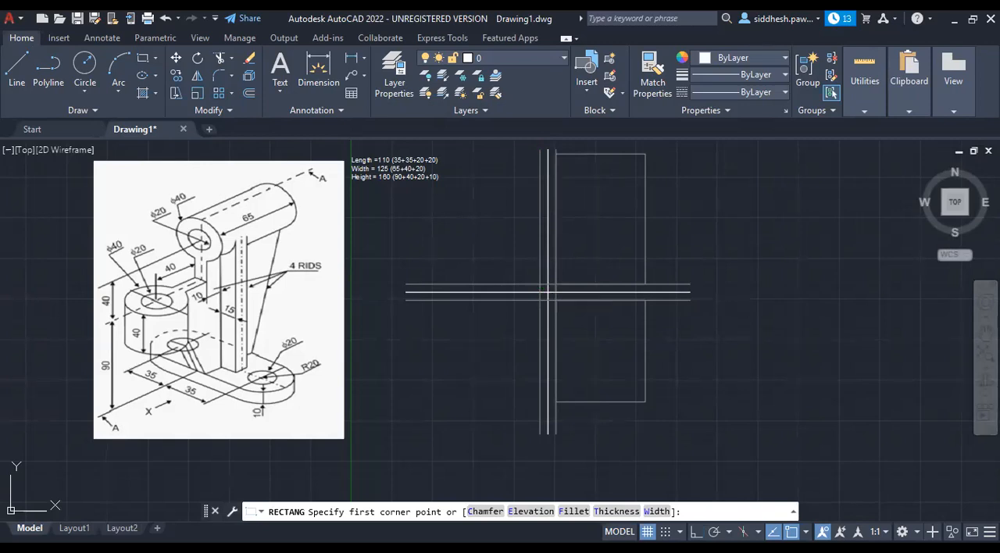
pyautogui.click(548, 294)
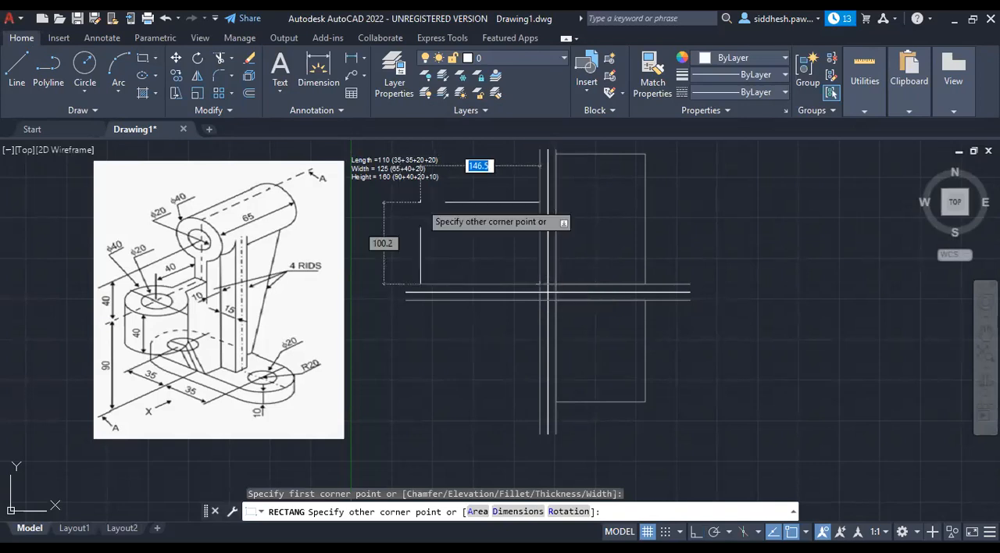
pyautogui.write('-125')
pyautogui.press('Tab')
pyautogui.write('160')
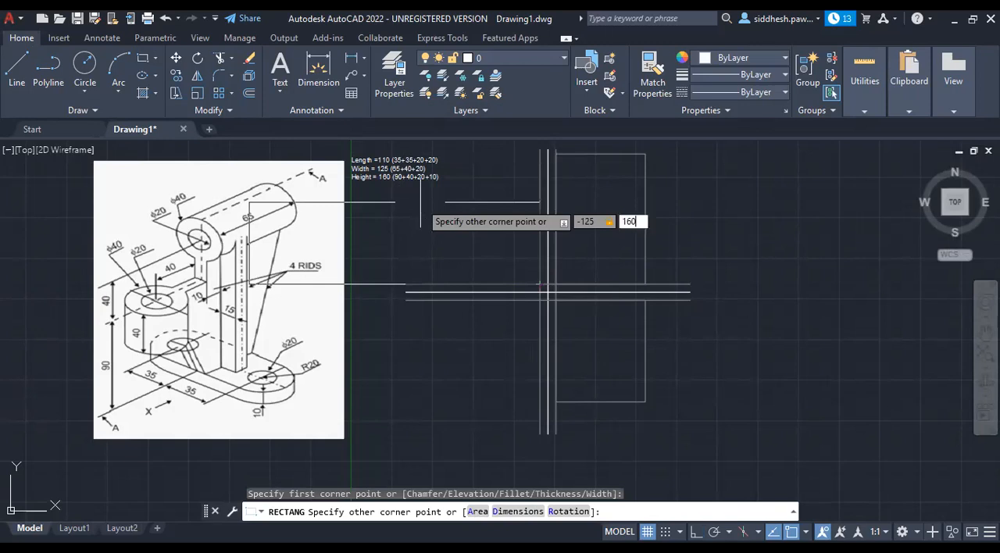
pyautogui.press('Return')
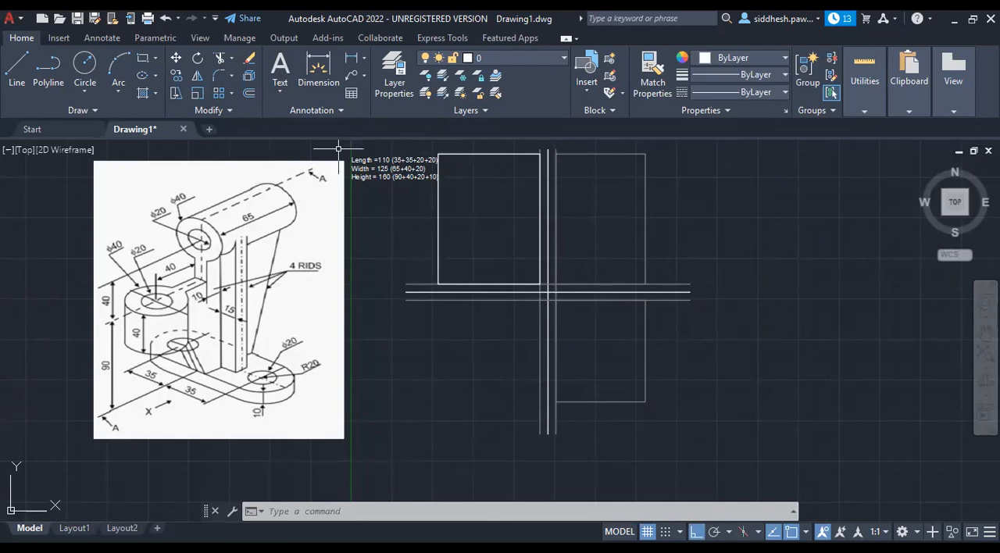
# Move the length, width and height note straight down, clear of the upper-left rectangle, beside the reference image's lower edge.
pyautogui.click(388, 169)
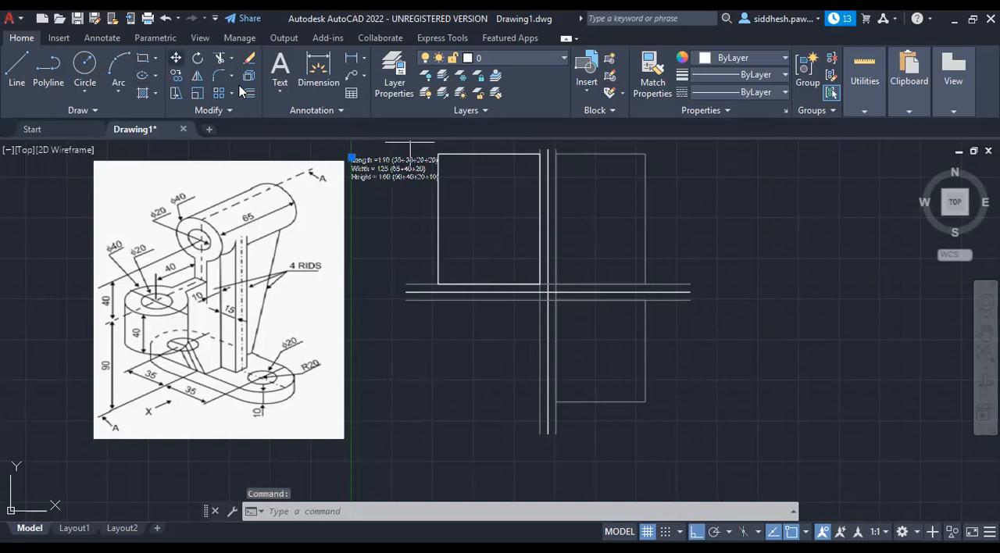
pyautogui.click(410, 183)
pyautogui.click(405, 416)
pyautogui.click(405, 417)
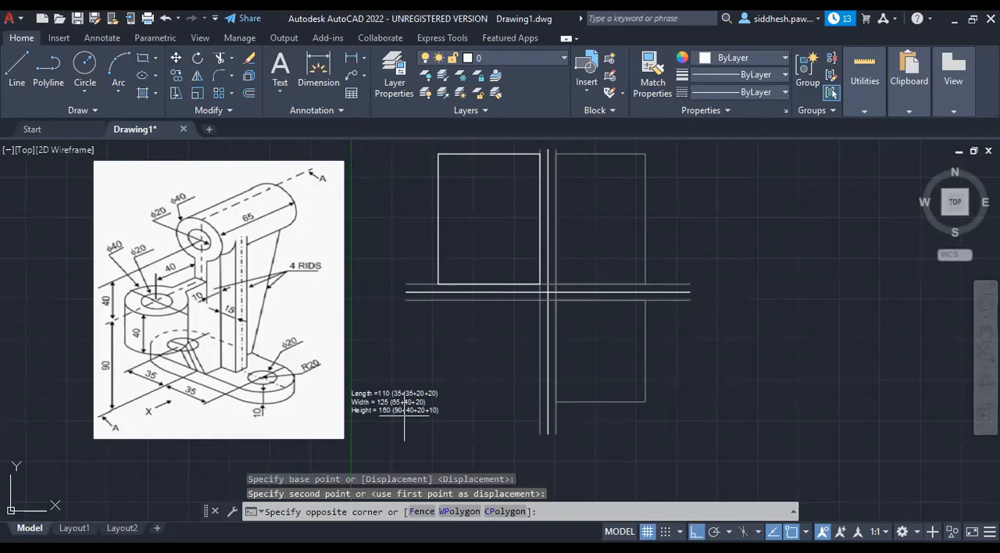
pyautogui.press('Escape')
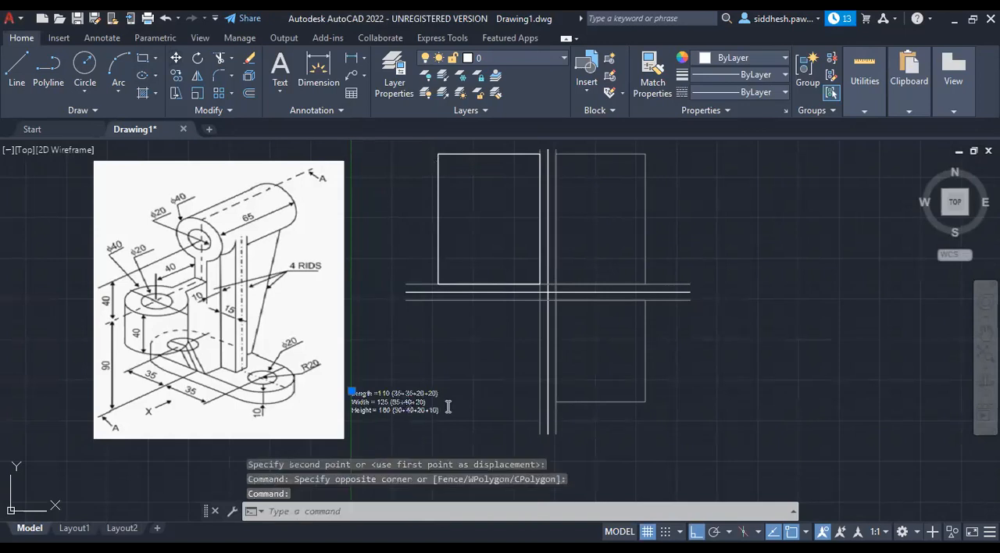
# Set the text height of the whole length, width and height note to 10.
pyautogui.doubleClick(405, 402)
pyautogui.moveTo(450, 414); pyautogui.dragTo(342, 383)
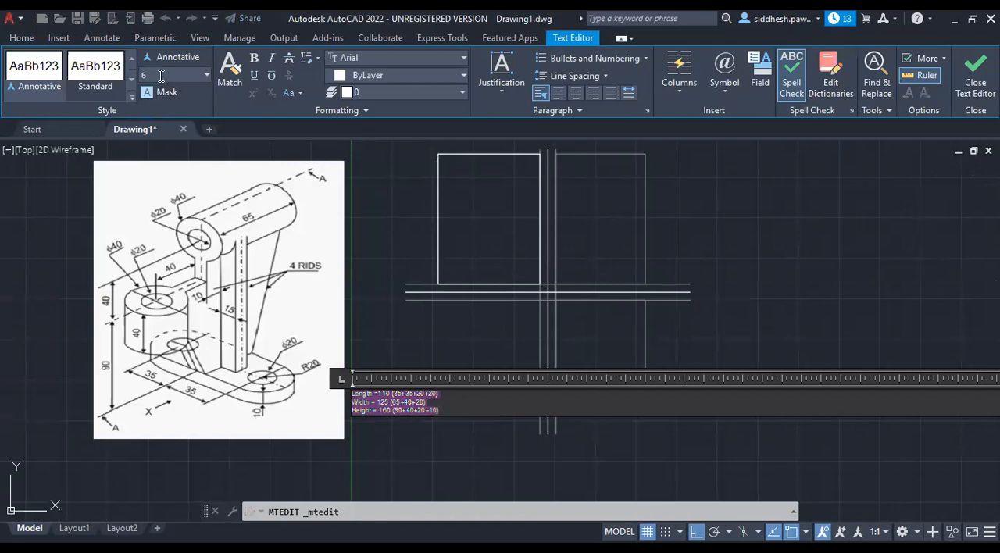
pyautogui.write('10')
pyautogui.press('Return')
pyautogui.click(346, 477)
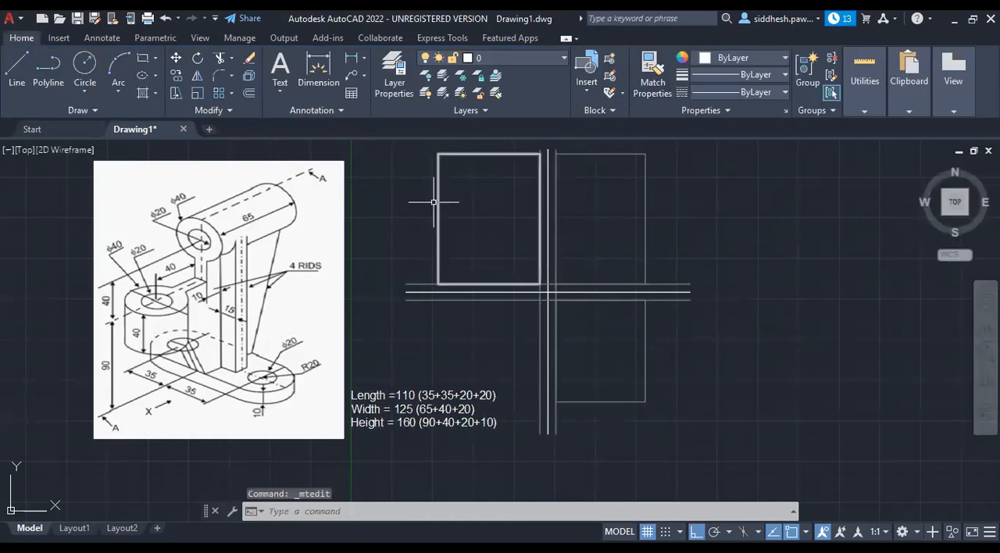
# Change the colour of the 125 by 160 rectangle to grey index colour 8.
pyautogui.click(451, 154)
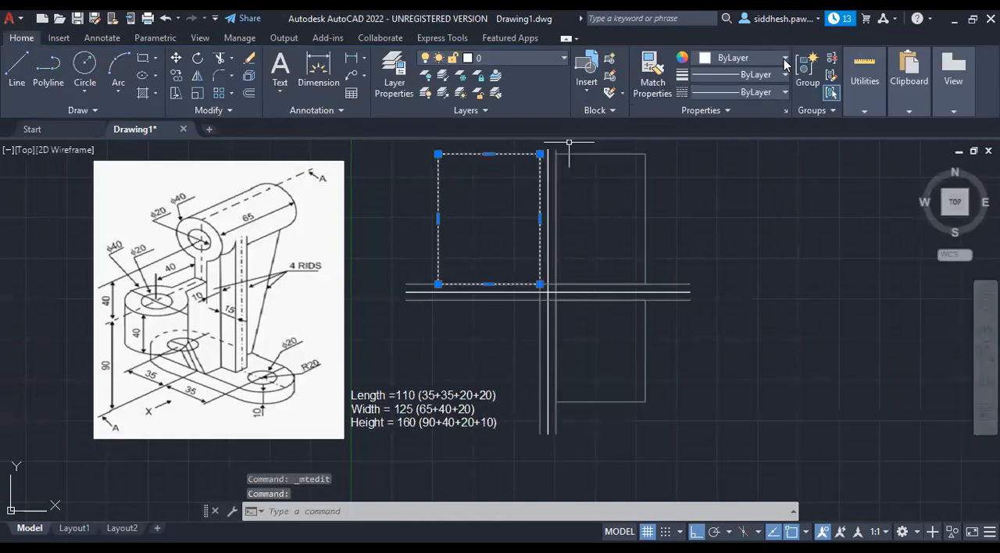
pyautogui.click(784, 59)
pyautogui.click(803, 208)
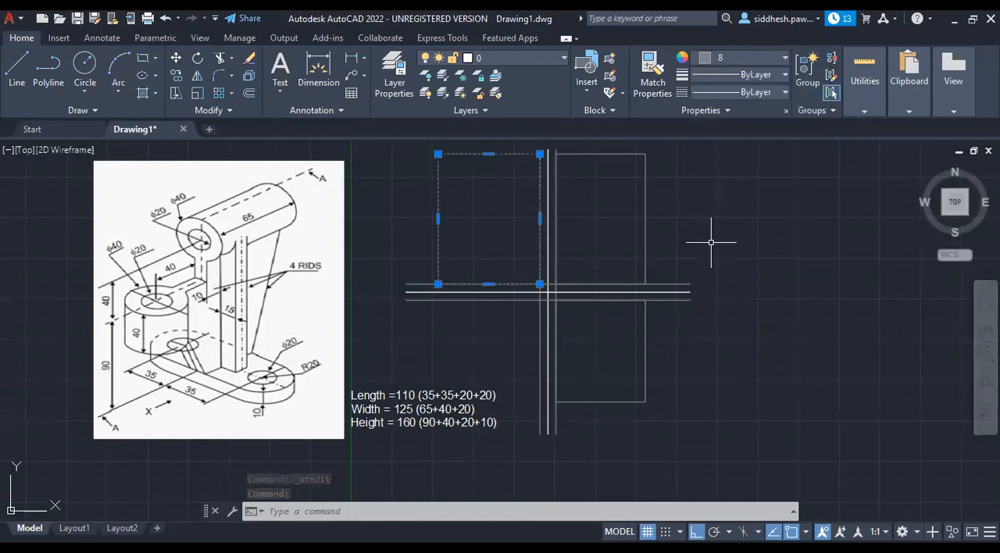
pyautogui.press('Escape')
pyautogui.press('Escape')
pyautogui.press('Escape')
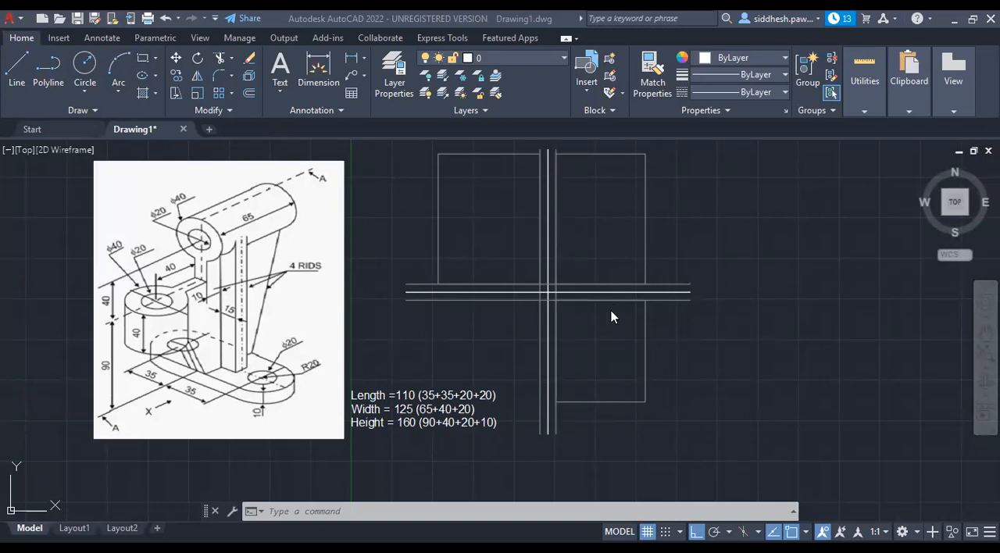
# Draw a tall freehand rectangle in the empty area to the right of the view layout.
pyautogui.scroll(-2, 591, 316)
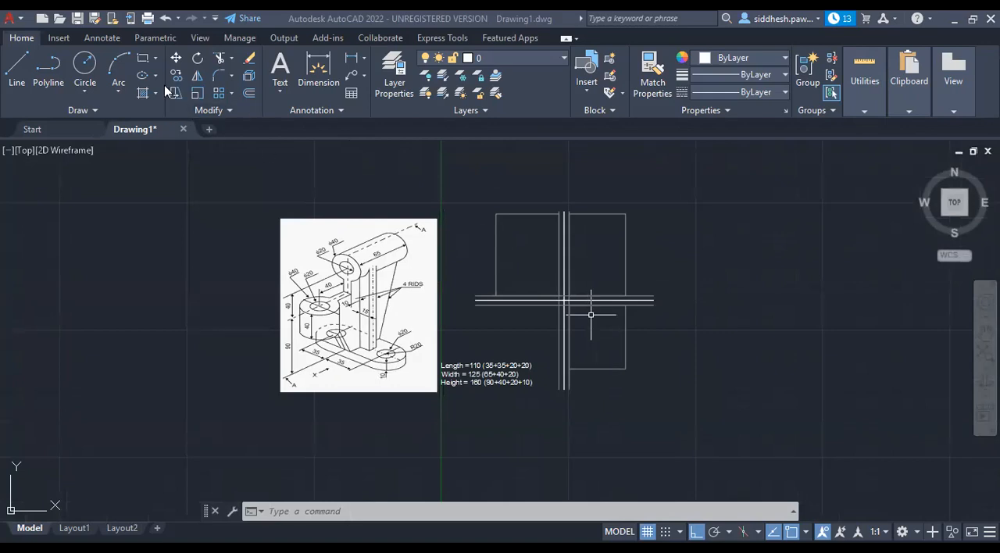
pyautogui.scroll(2, 379, 329)
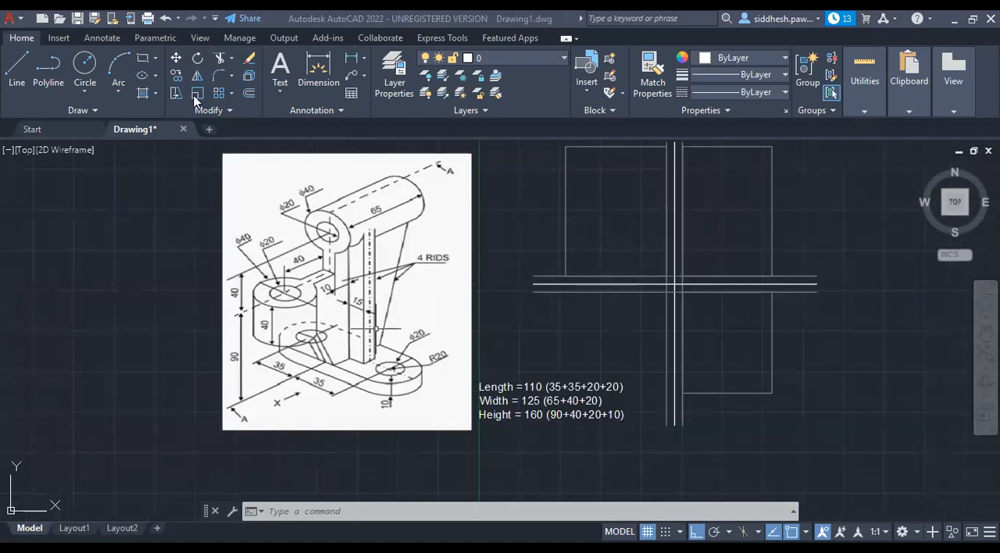
pyautogui.scroll(-2, 287, 266)
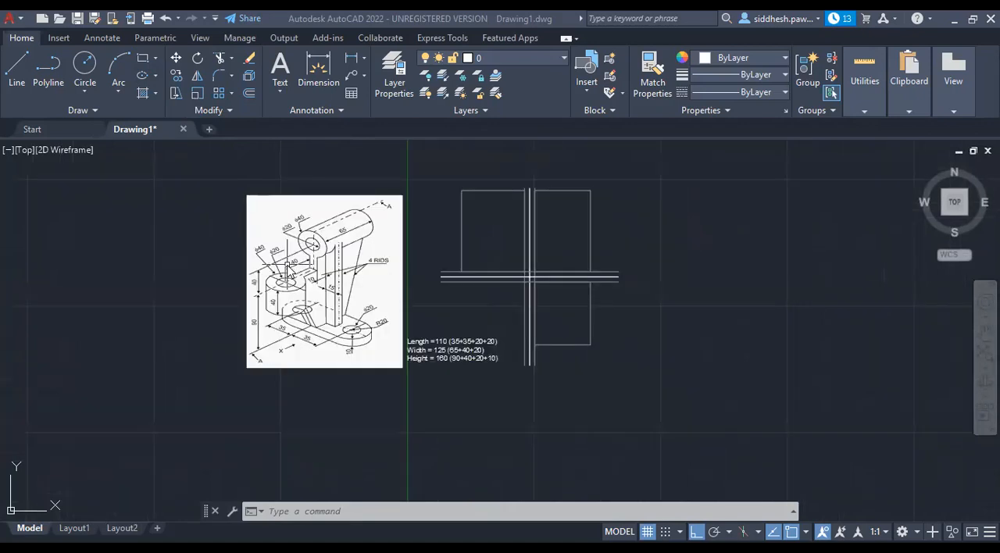
pyautogui.scroll(2, 386, 255)
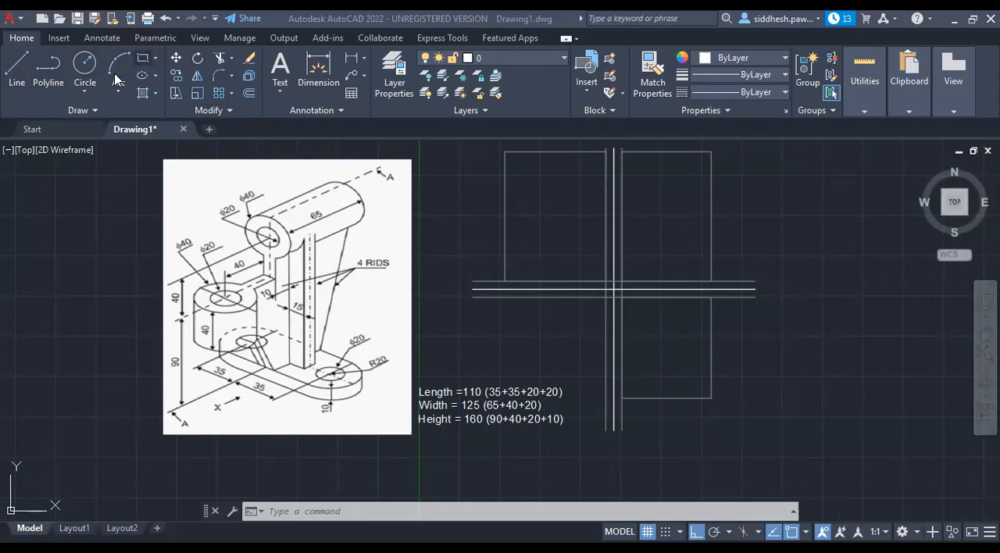
pyautogui.click(811, 290)
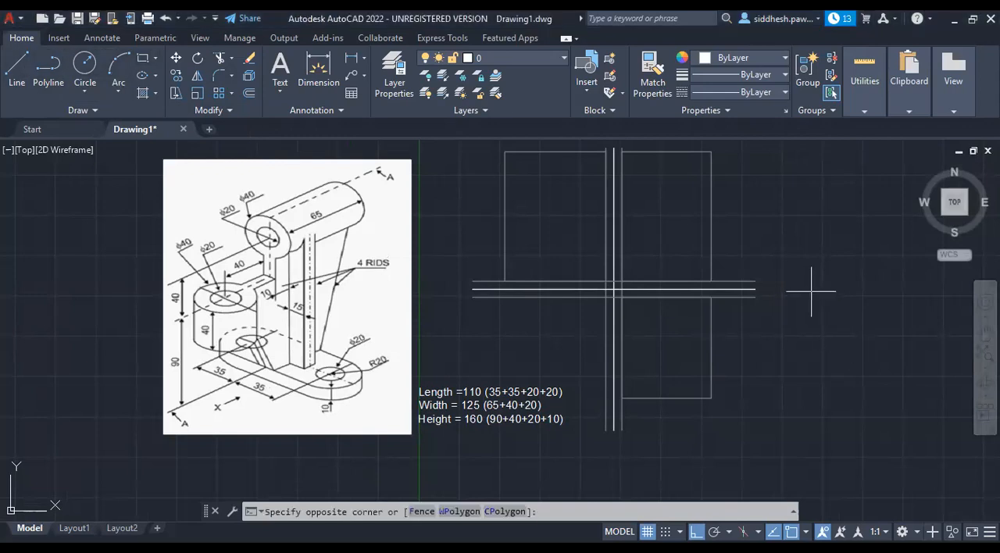
pyautogui.click(811, 291)
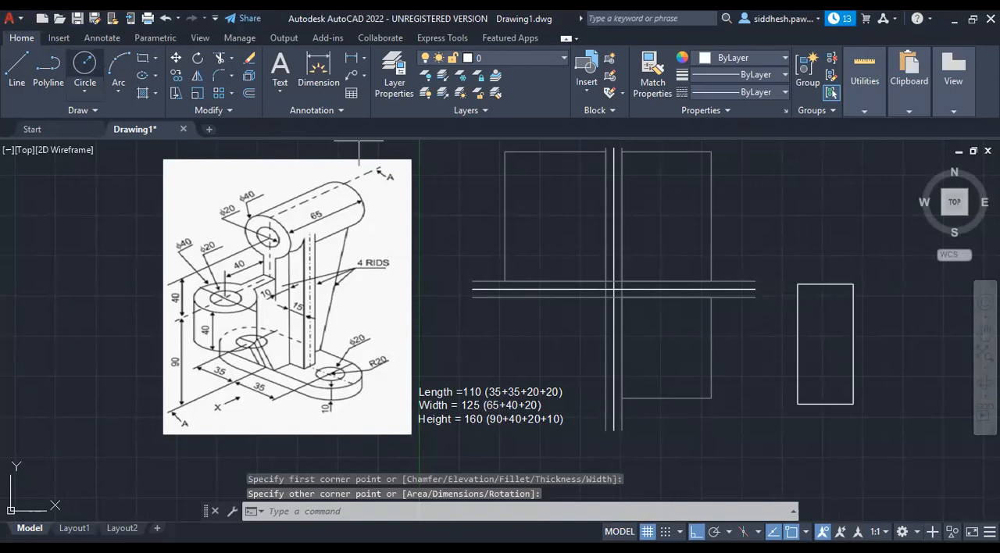
# Draw a vertical line from the tall rectangle's top midpoint down through its bottom edge, ending a short way below it.
pyautogui.click(84, 66)
pyautogui.click(18, 66)
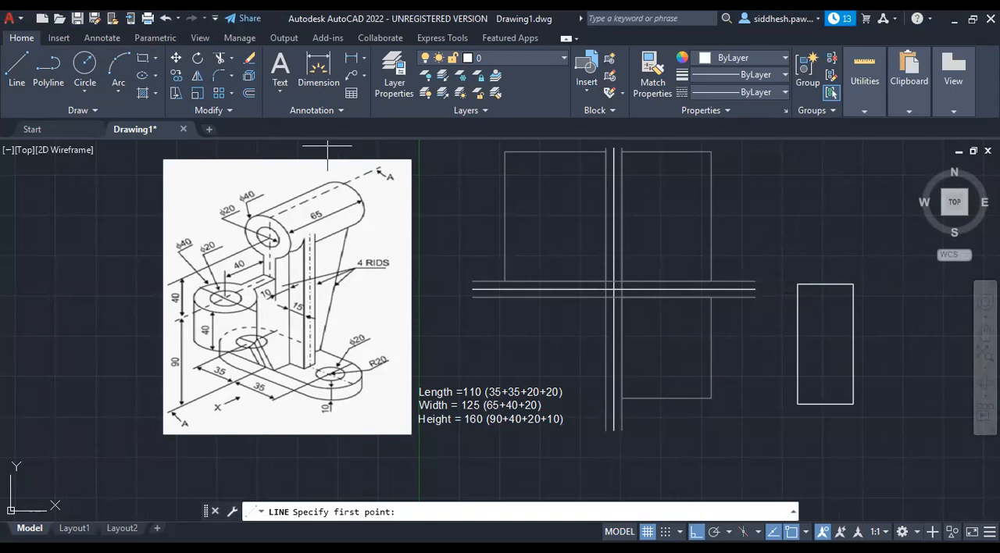
pyautogui.click(825, 405)
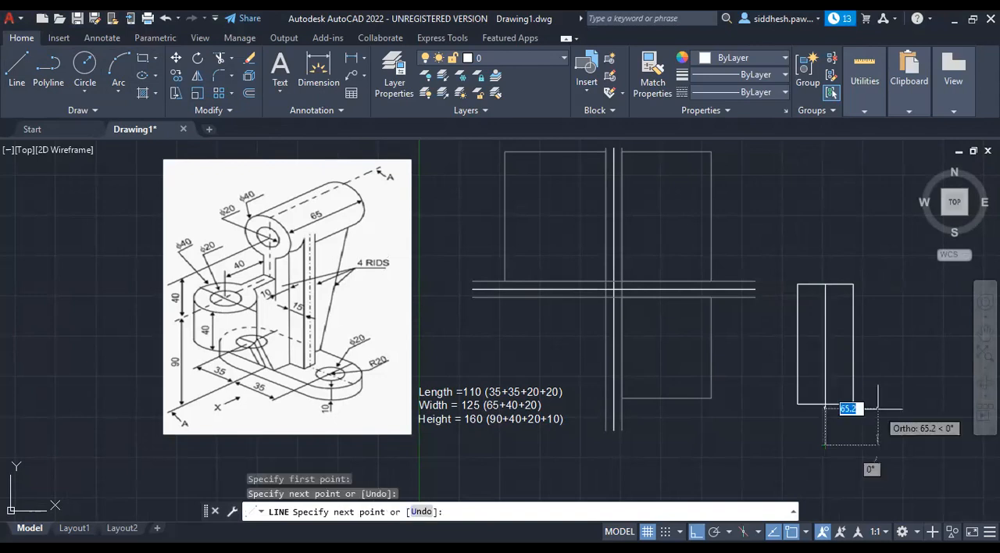
pyautogui.press('Escape')
pyautogui.press('Escape')
pyautogui.press('Escape')
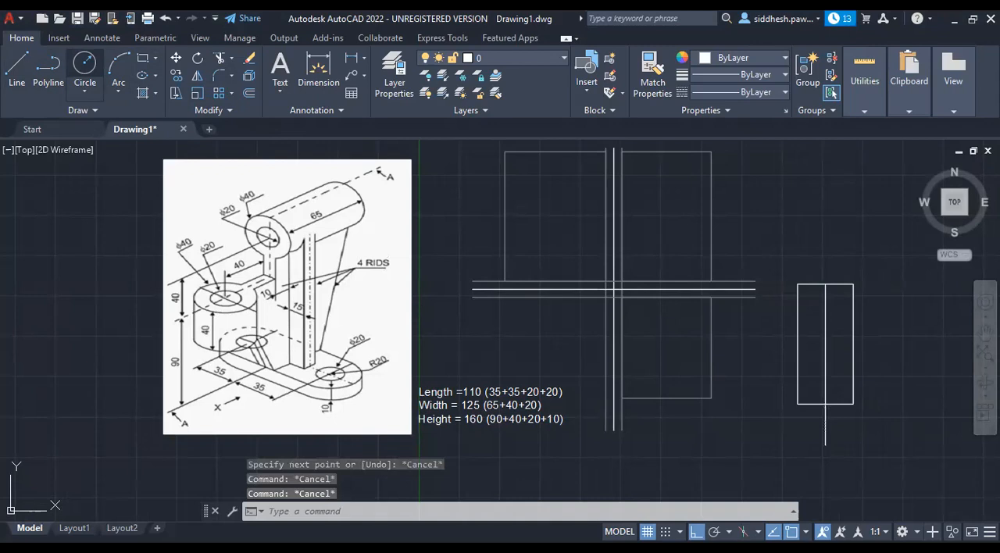
# Draw two concentric circles centred on the vertical line's lower end, with radii of about 16.3 and 33.5.
pyautogui.click(85, 64)
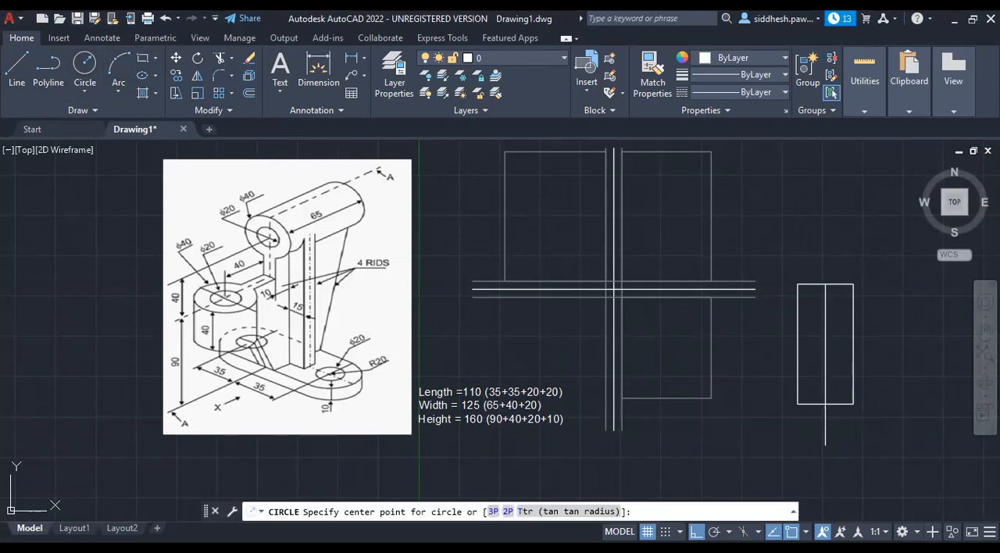
pyautogui.click(825, 445)
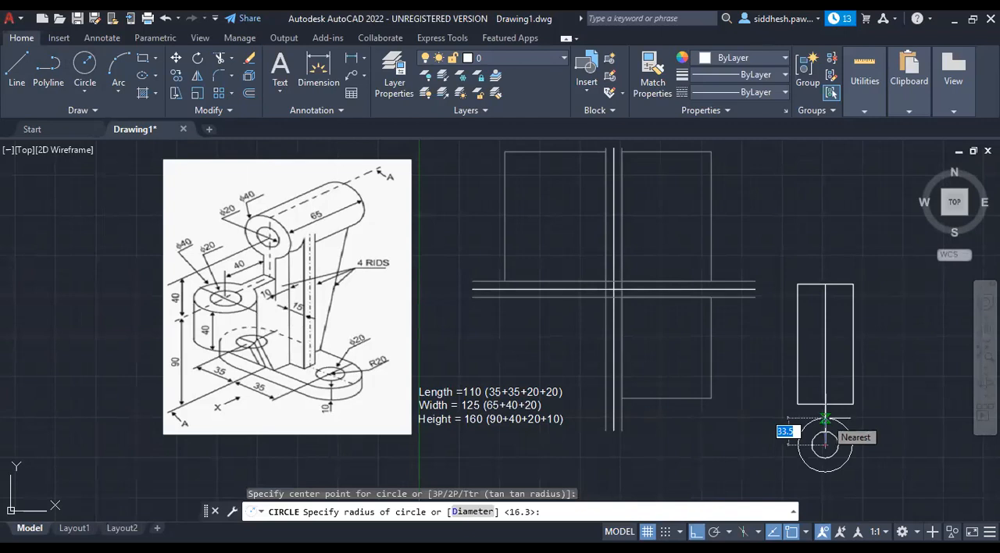
pyautogui.click(825, 419)
pyautogui.press('Escape')
pyautogui.press('Escape')
pyautogui.press('Escape')
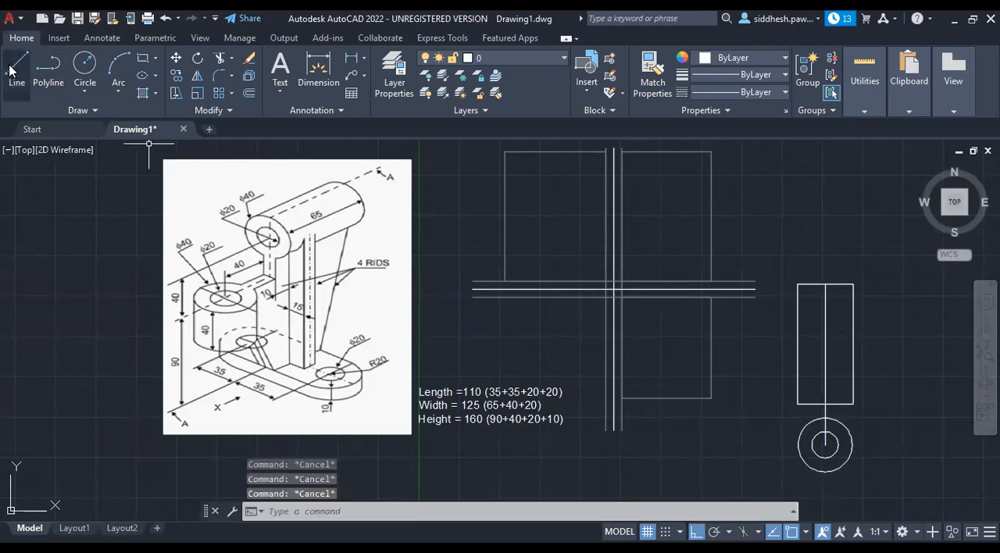
pyautogui.click(825, 379)
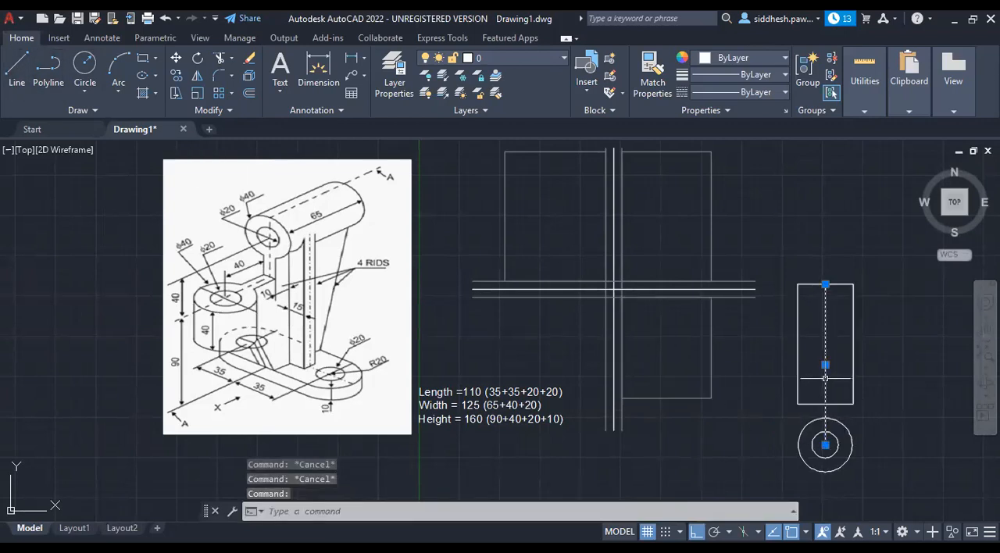
pyautogui.press('Escape')
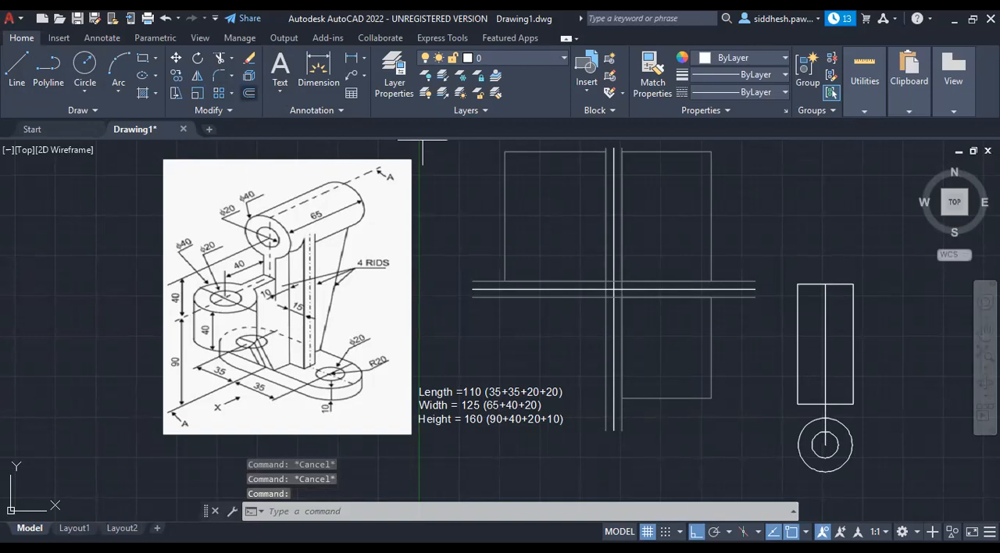
# Offset the vertical centre line to both sides through points about 15 away, near the small circle's width.
pyautogui.write('o')
pyautogui.press('Return')
pyautogui.write('t')
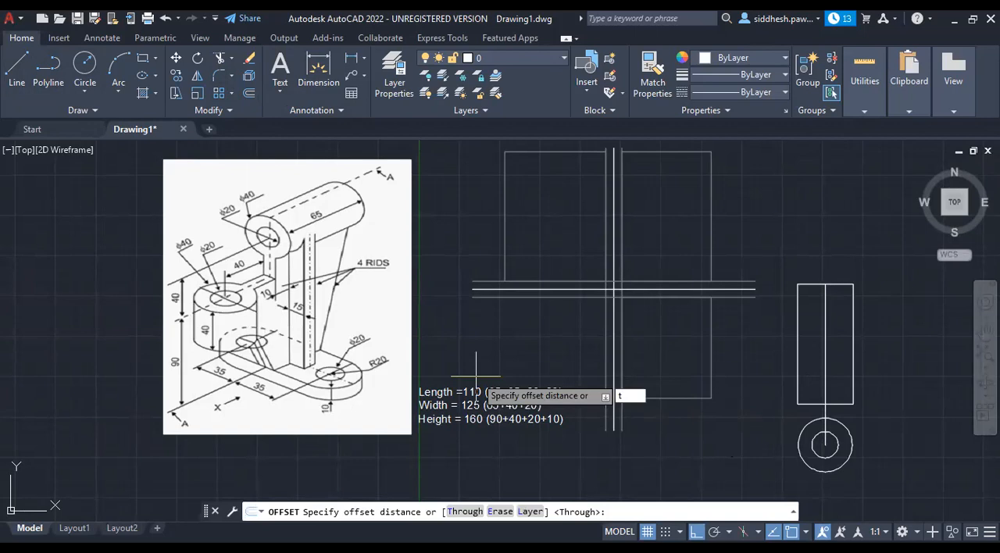
pyautogui.press('Return')
pyautogui.click(826, 336)
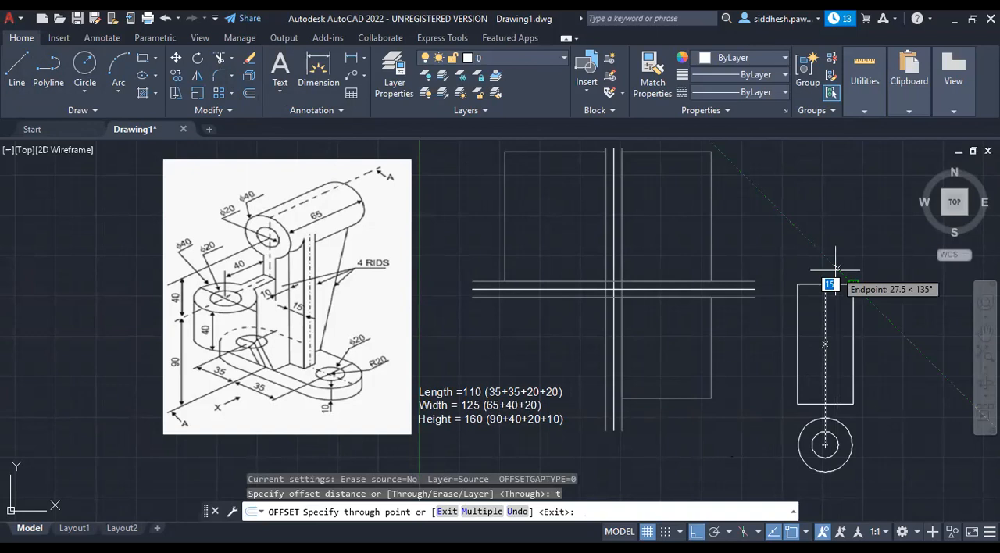
pyautogui.click(836, 269)
pyautogui.click(813, 275)
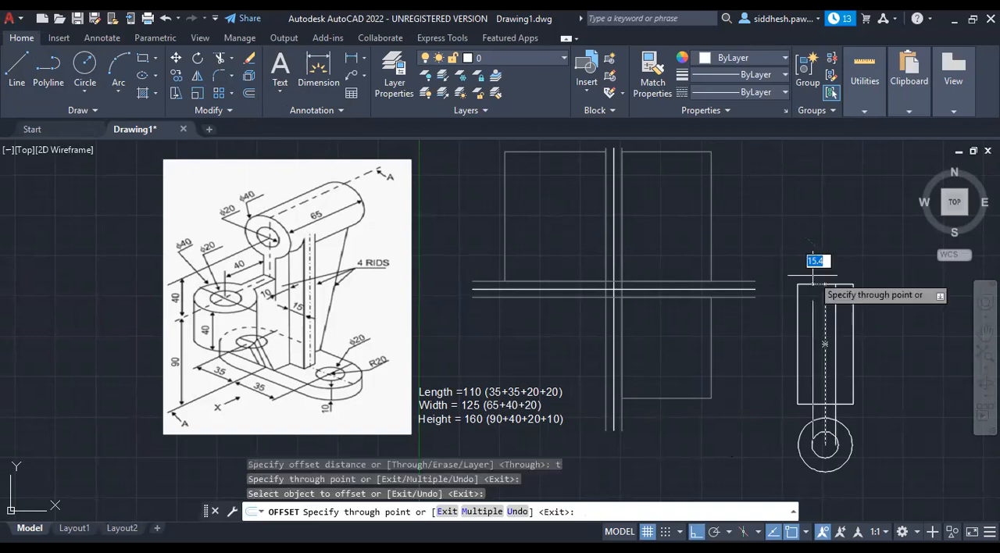
pyautogui.press('Escape')
# Trim the offset lines to the neck between the rectangle and the outer circle, and delete the pieces left inside the rectangle.
pyautogui.hotkey('ctrl', 'a')
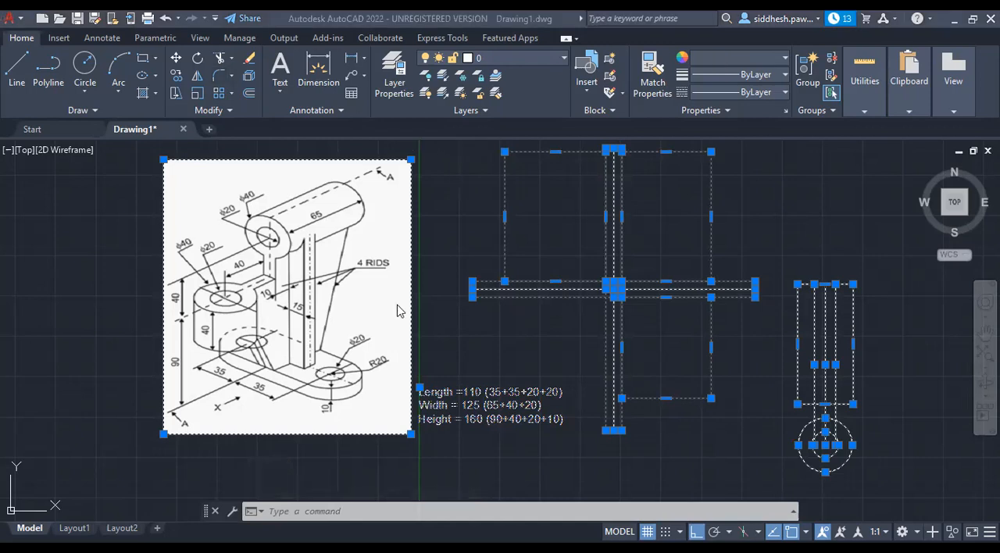
pyautogui.click(305, 515)
pyautogui.write('tri')
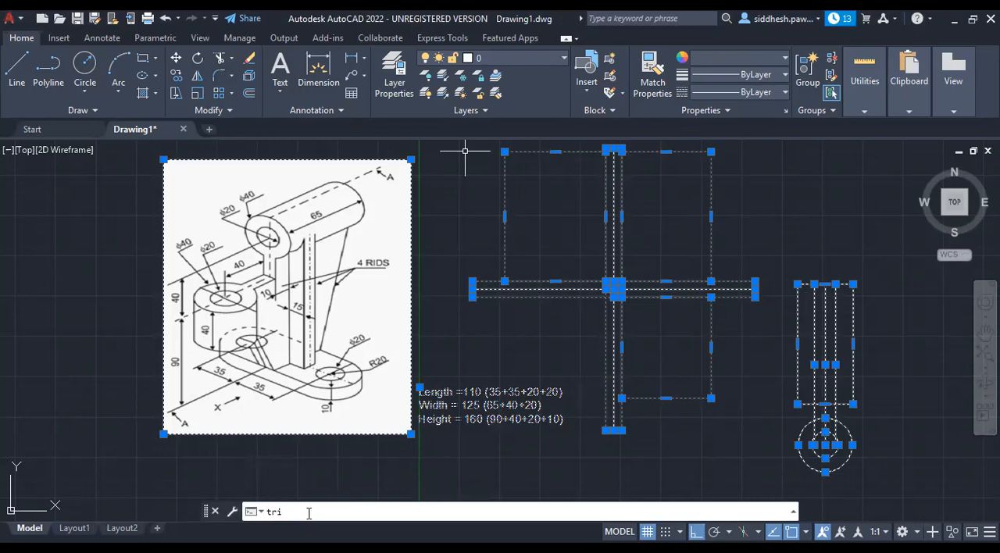
pyautogui.write('m')
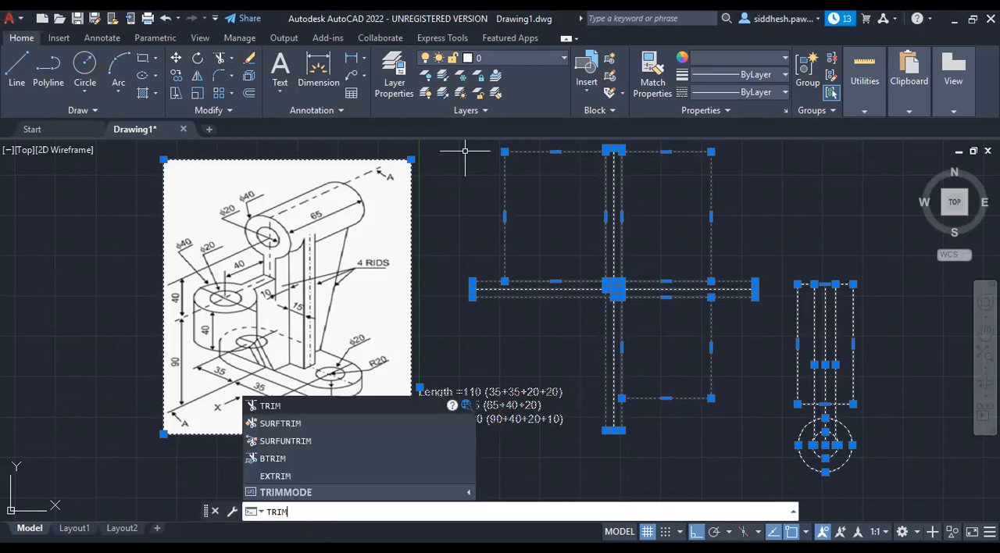
pyautogui.press('Return')
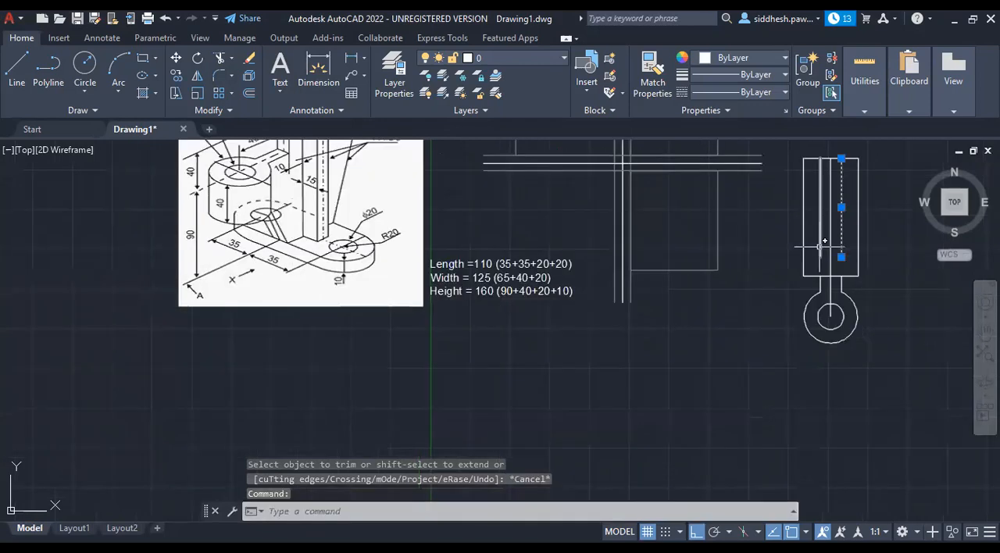
pyautogui.click(821, 242)
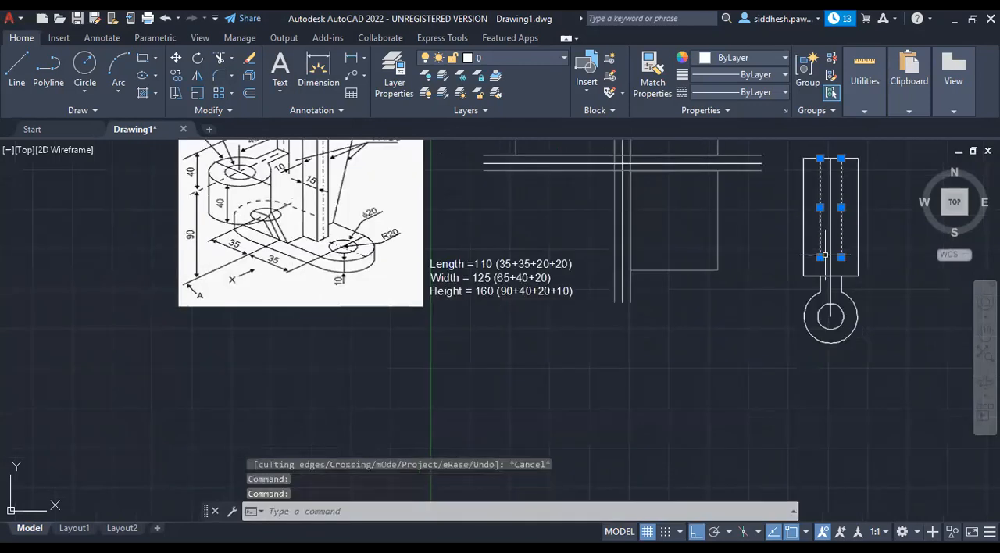
pyautogui.press('Delete')
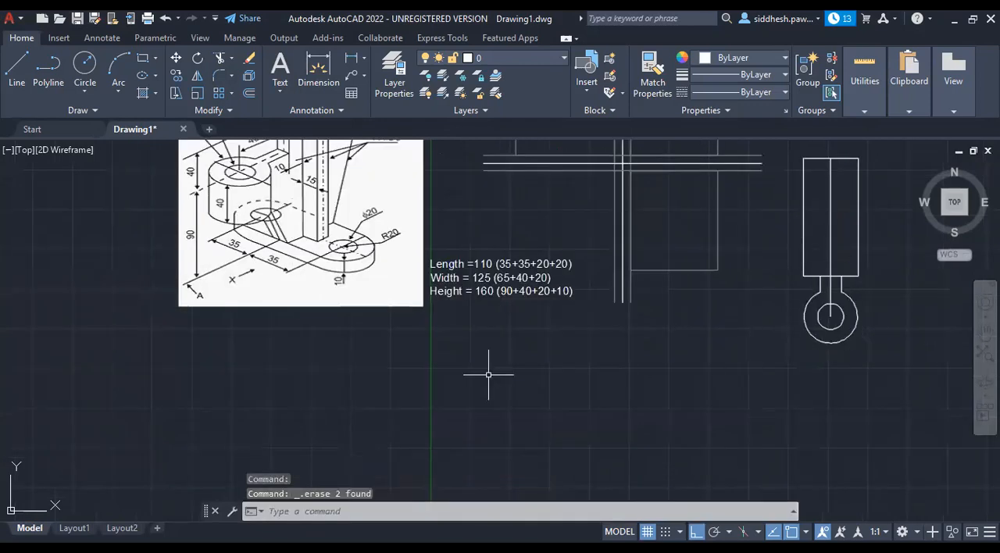
pyautogui.scroll(-2, 452, 387)
pyautogui.scroll(2, 453, 201)
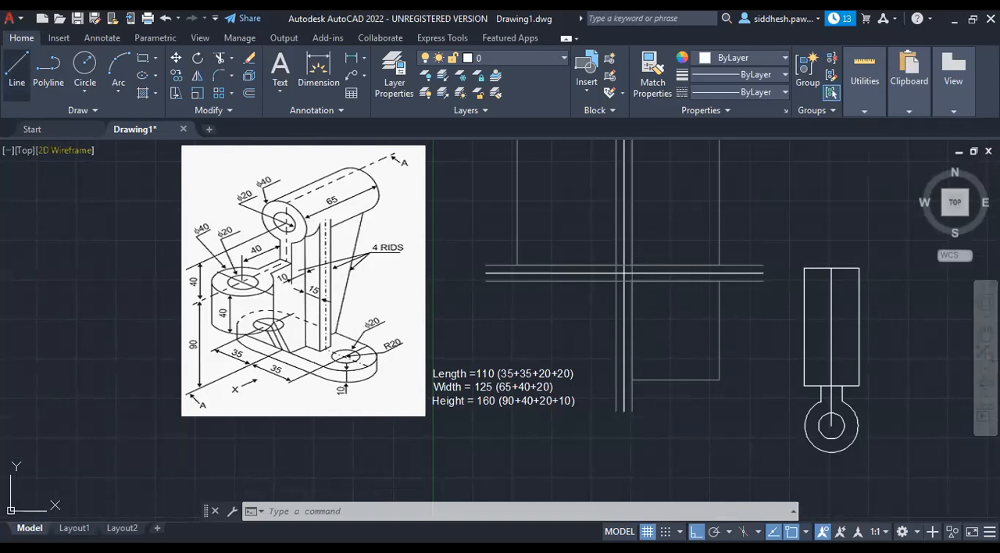
pyautogui.click(17, 70)
pyautogui.click(832, 426)
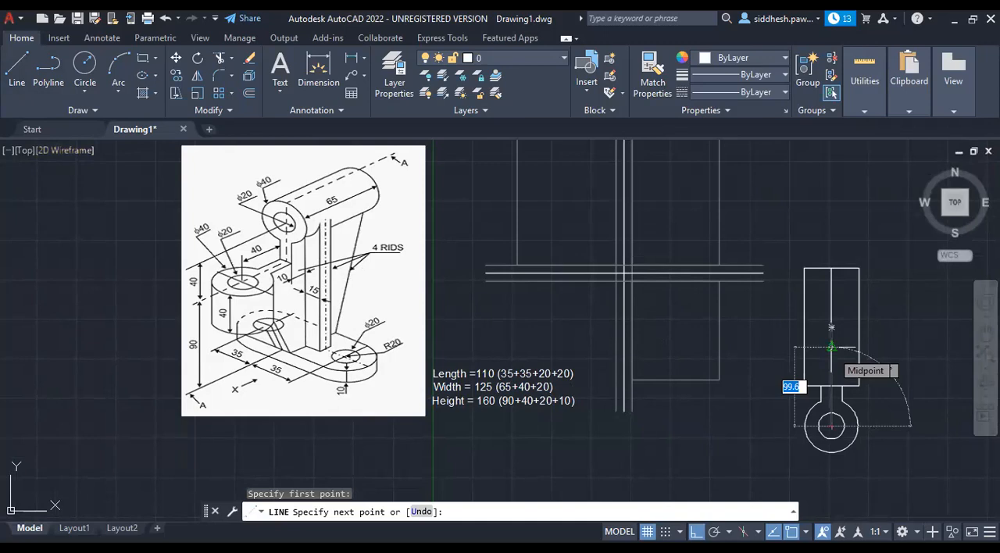
pyautogui.press('Escape')
pyautogui.press('Escape')
pyautogui.press('Escape')
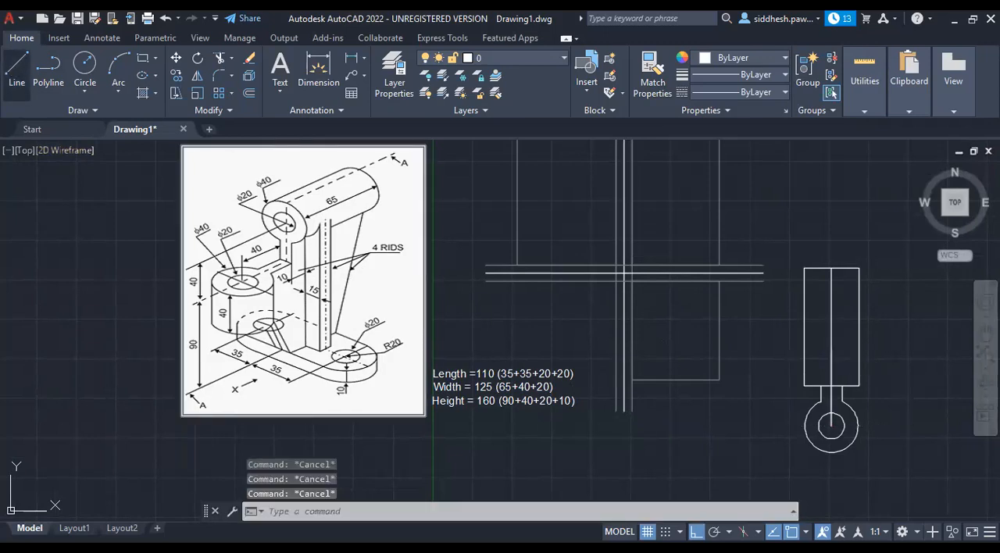
# Draw a horizontal line through the vertical line's midpoint, extending well beyond both sides of the tall rectangle.
pyautogui.click(841, 345)
pyautogui.click(832, 345)
pyautogui.press('Escape')
pyautogui.click(838, 348)
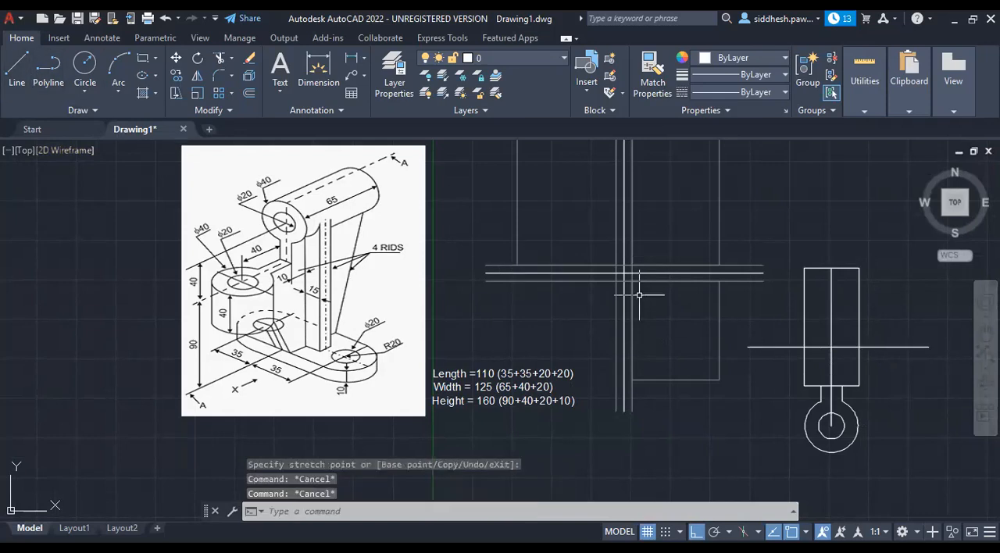
pyautogui.click(831, 347)
pyautogui.press('Escape')
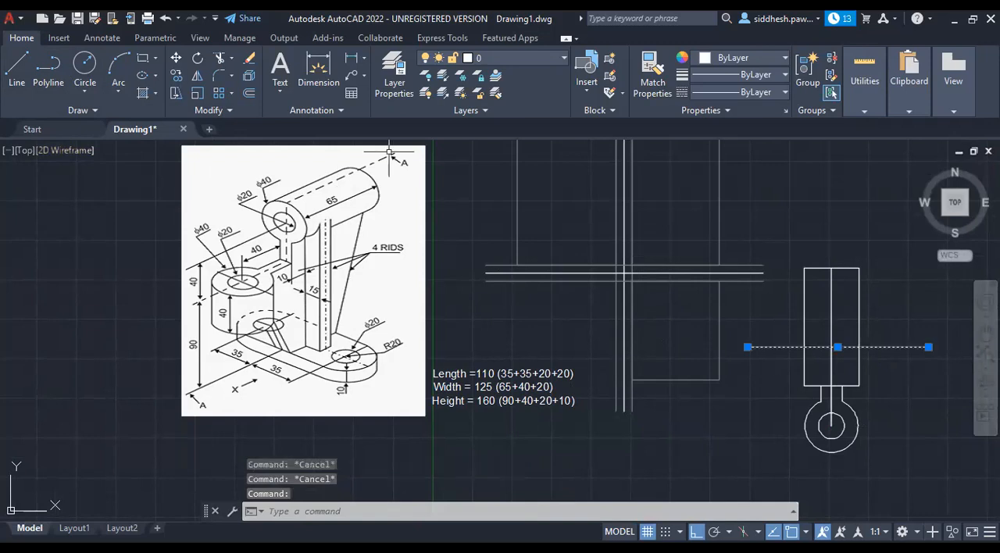
pyautogui.press('Escape')
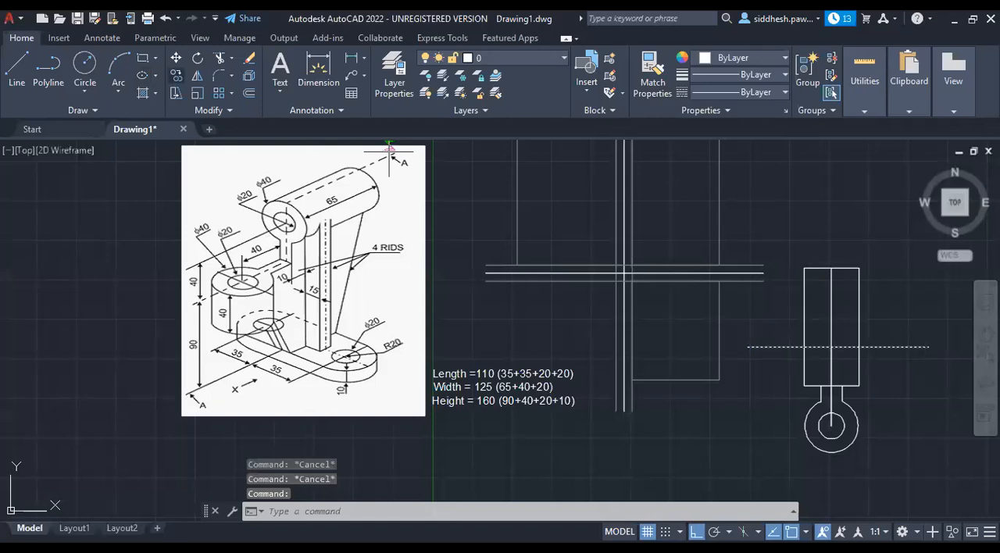
# Copy the horizontal line about 41.6 upward and about 35 downward.
pyautogui.click(782, 346)
pyautogui.write('co')
pyautogui.press('Return')
pyautogui.click(749, 346)
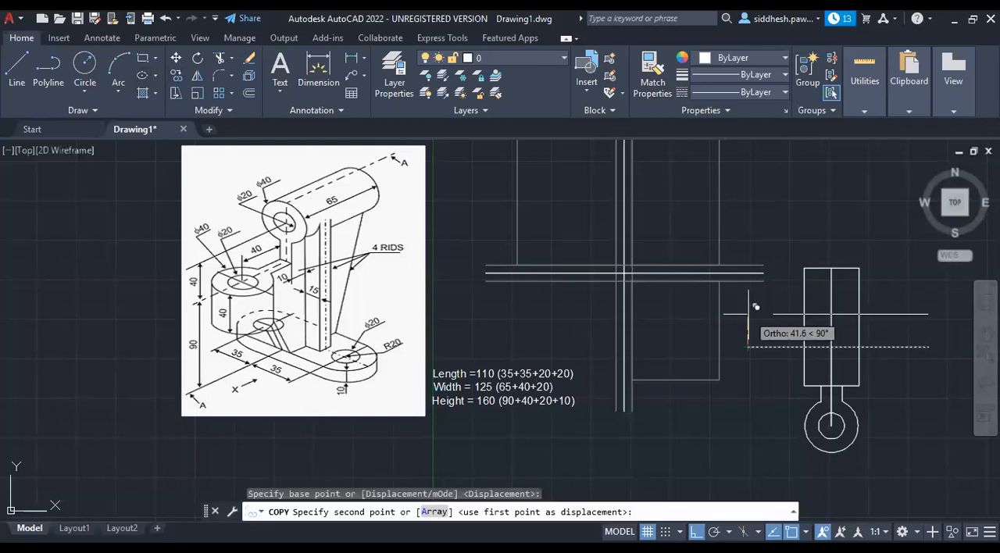
pyautogui.click(755, 306)
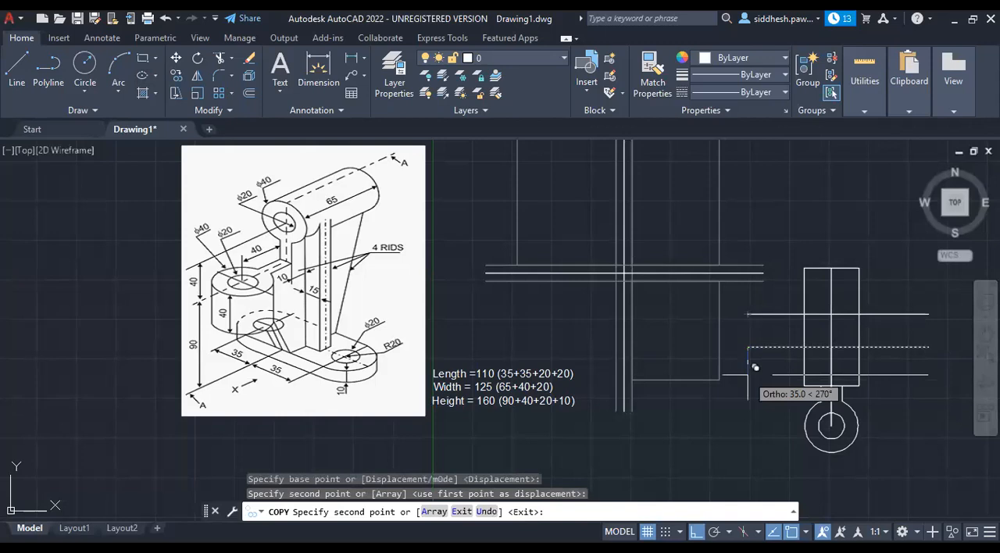
pyautogui.press('Escape')
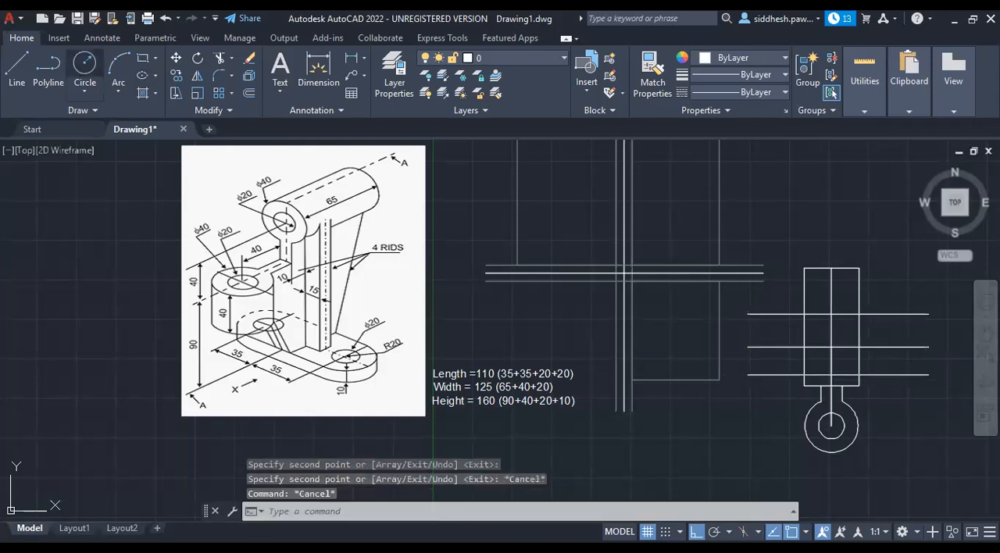
# Draw a circle of radius about 41.6 at each end of the middle horizontal line, reaching the upper line's ends.
pyautogui.click(85, 74)
pyautogui.click(748, 347)
pyautogui.click(748, 314)
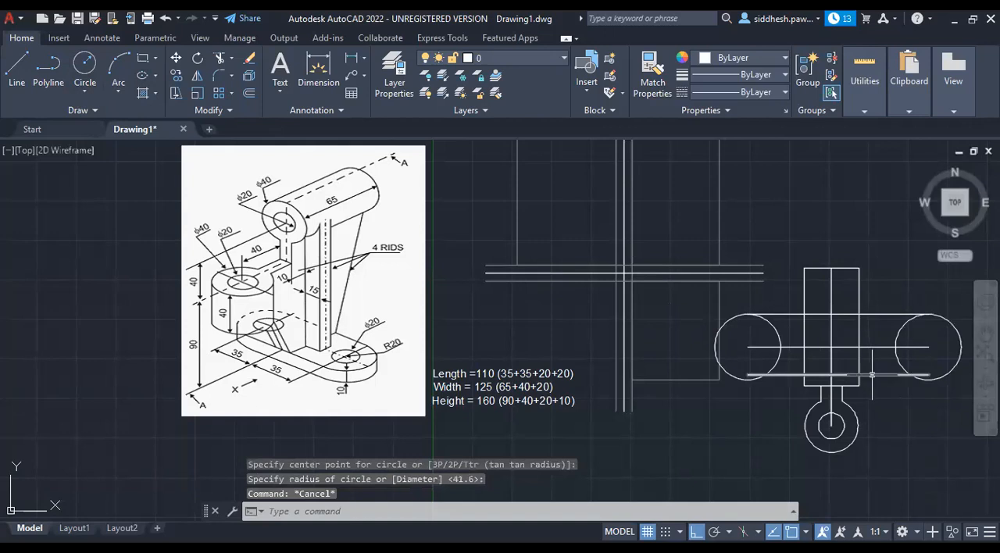
# Move the lower horizontal line down to the bottom quadrants of the two large circles.
pyautogui.click(872, 375)
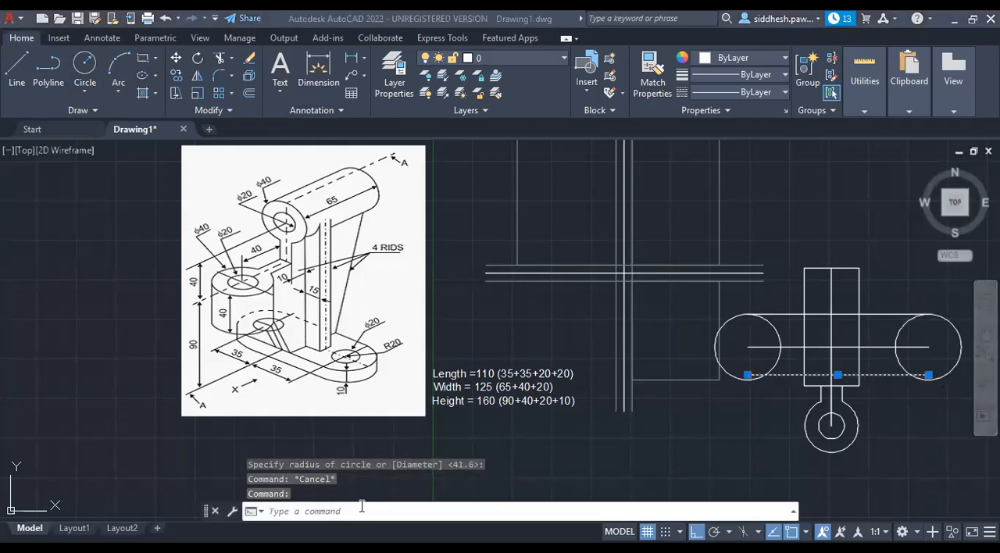
pyautogui.write('move')
pyautogui.press('Return')
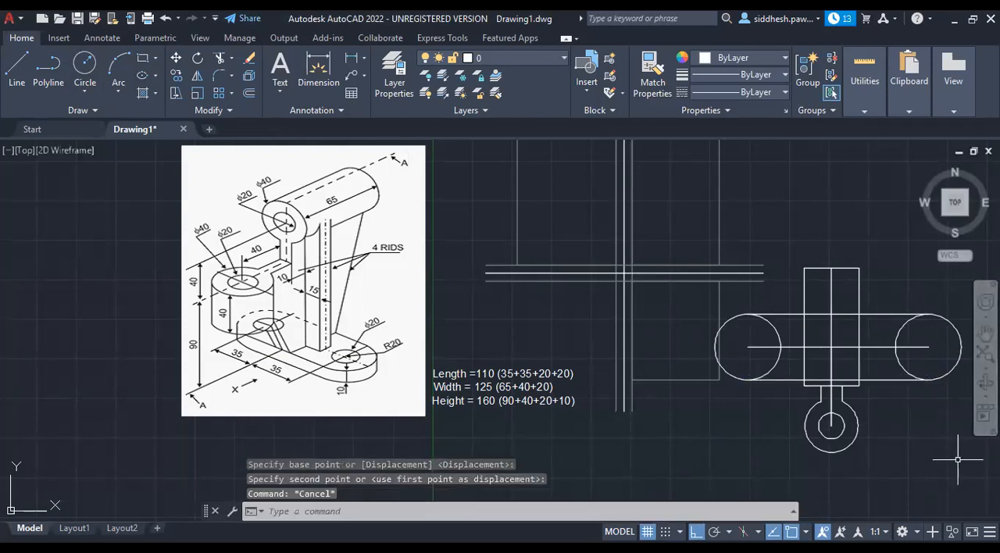
pyautogui.press('Escape')
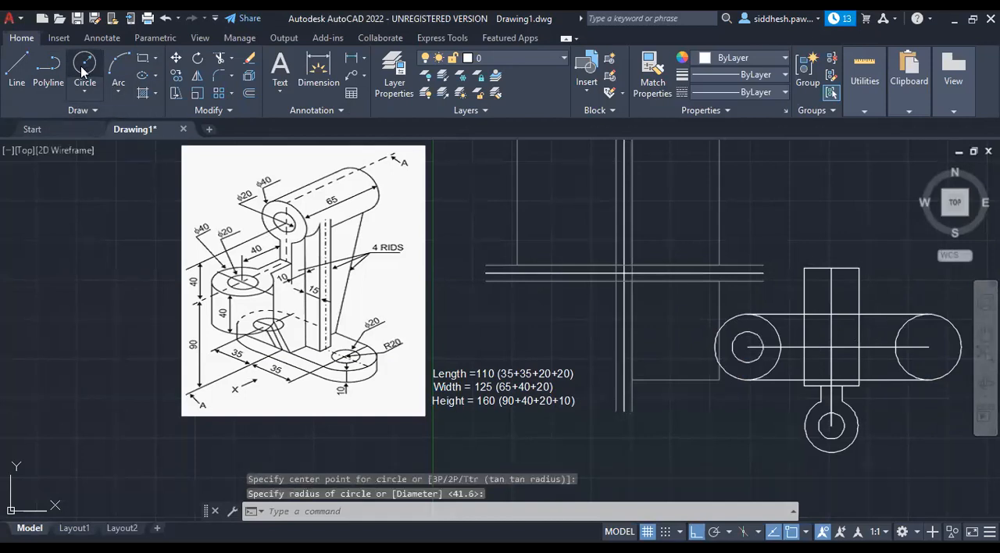
# Add a small concentric circle inside each of the two large end circles.
pyautogui.click(84, 70)
pyautogui.click(928, 347)
pyautogui.click(927, 361)
pyautogui.press('Escape')
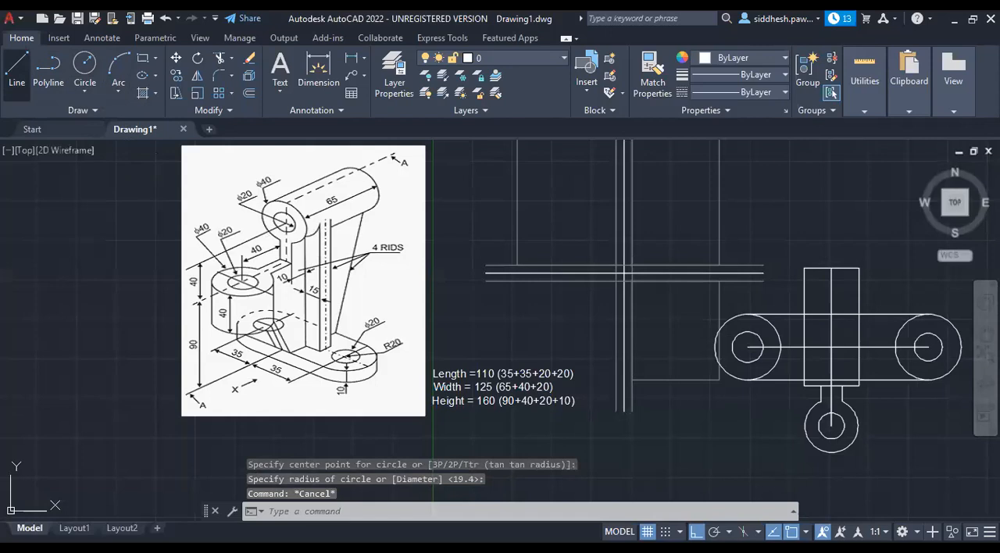
# Draw a full vertical diameter line across the left large circle and copy it to the right large circle's centre.
pyautogui.click(16, 70)
pyautogui.click(748, 346)
pyautogui.click(748, 315)
pyautogui.press('Escape')
pyautogui.click(748, 339)
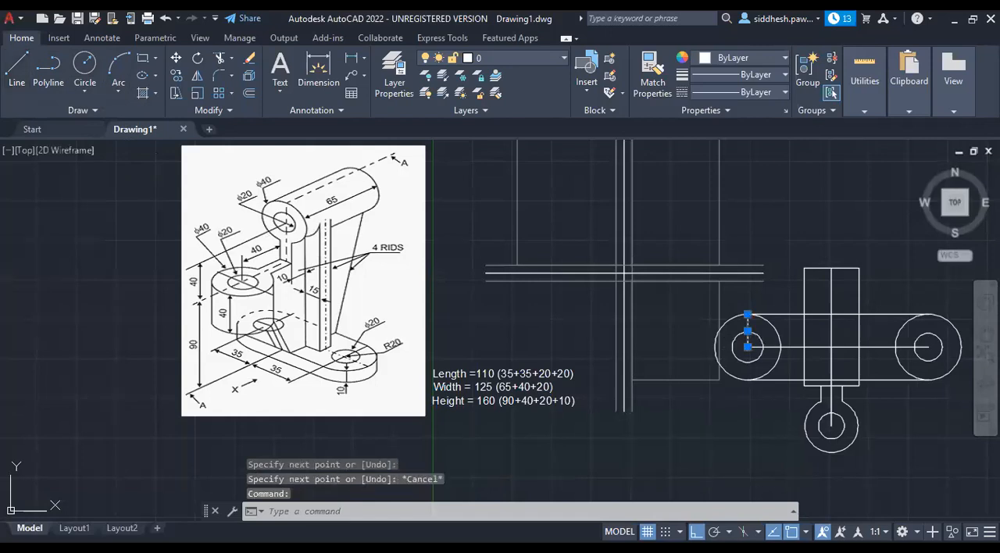
pyautogui.click(748, 347)
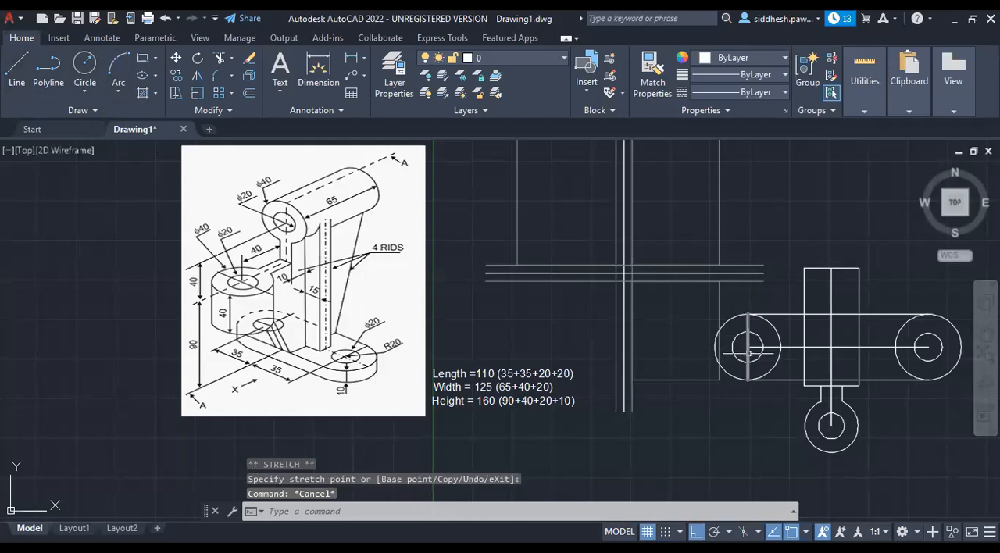
pyautogui.click(748, 380)
pyautogui.click(177, 77)
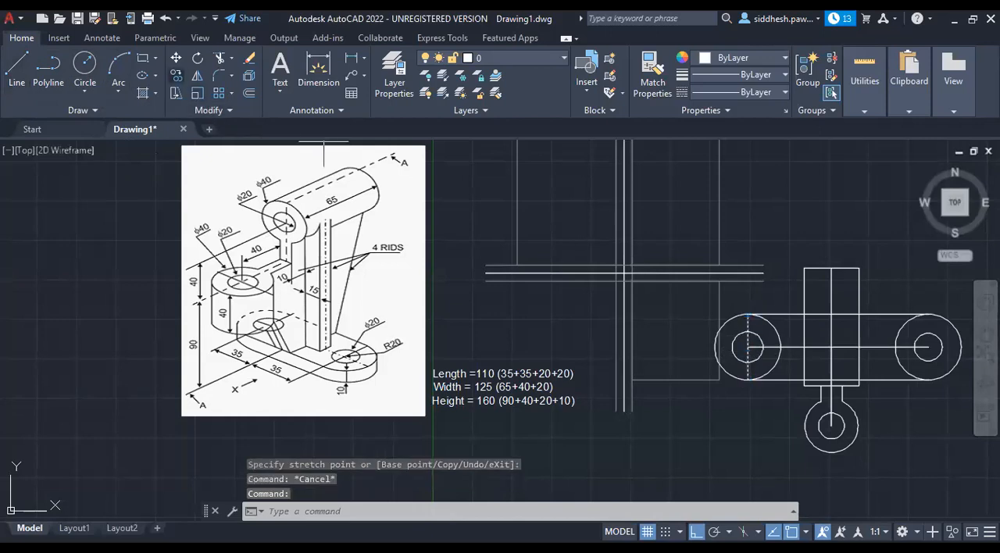
pyautogui.press('Escape')
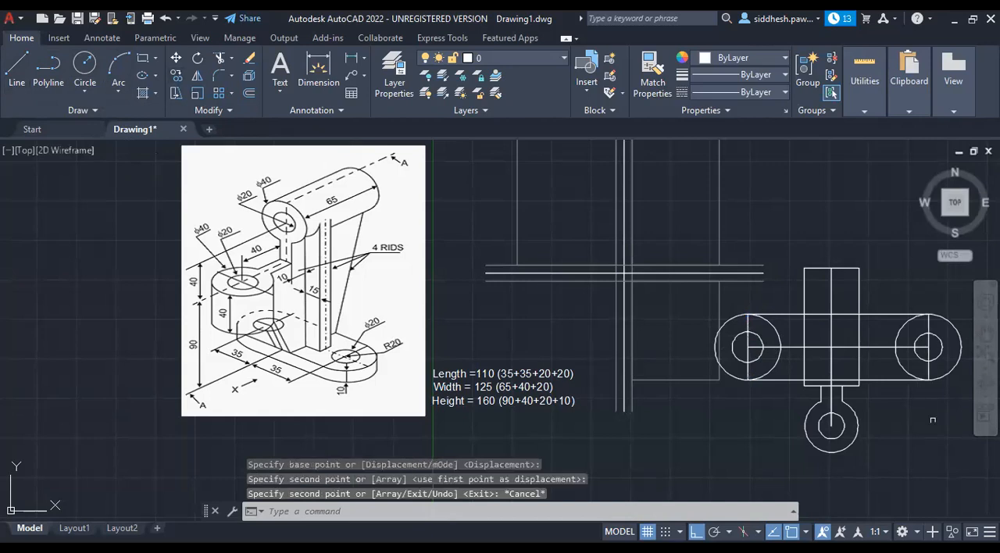
# Trim the large circles' inner arcs and the horizontal edges inside the rectangle, and delete the middle horizontal line.
pyautogui.hotkey('ctrl', 'a')
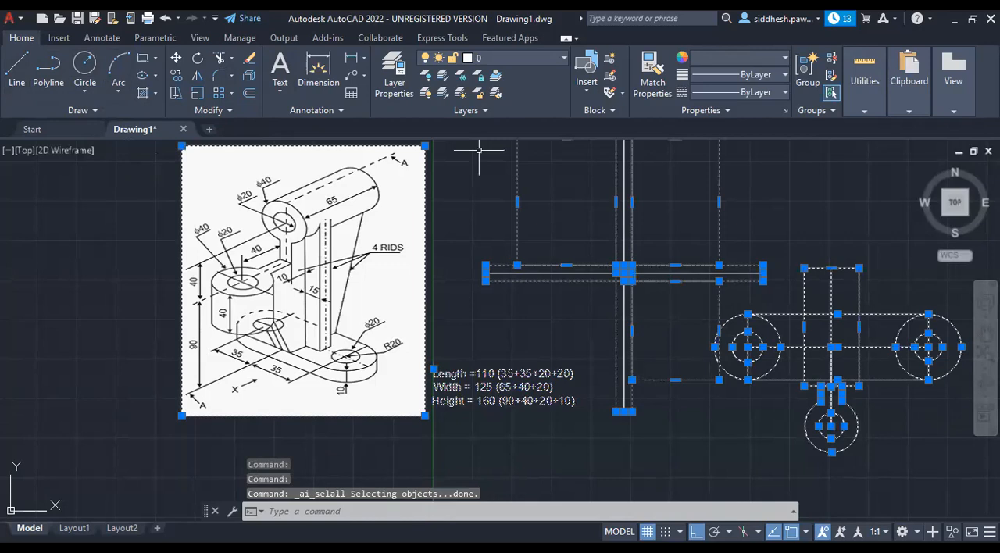
pyautogui.write('trim')
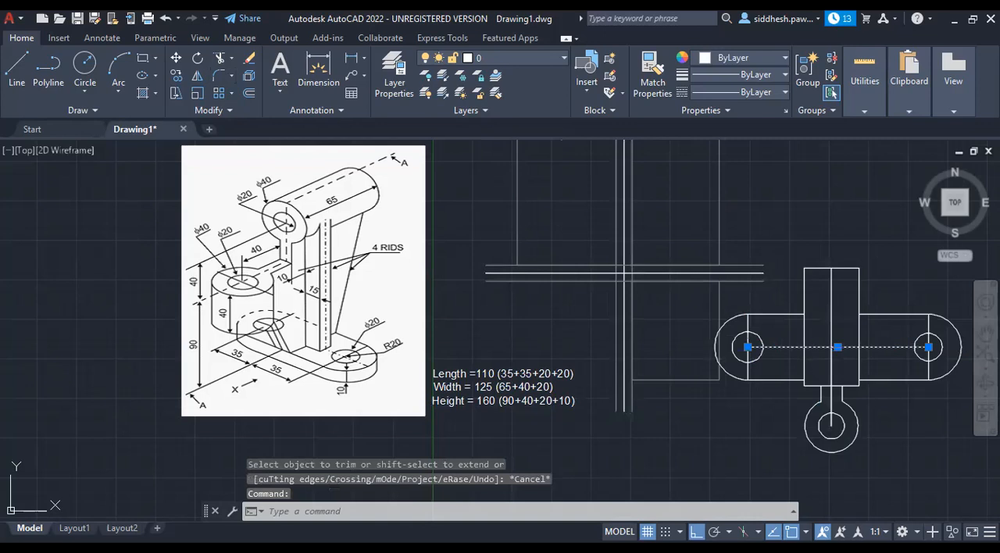
pyautogui.press('Delete')
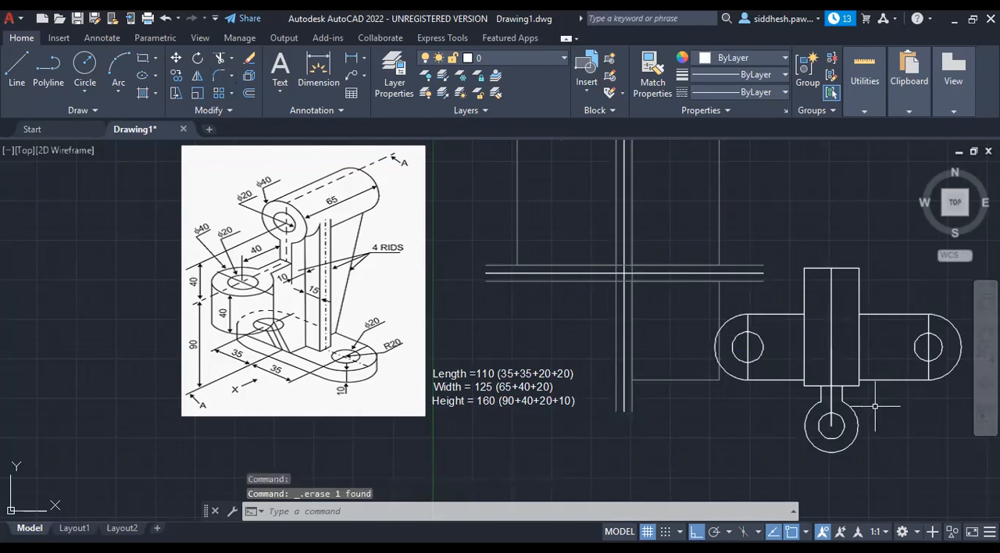
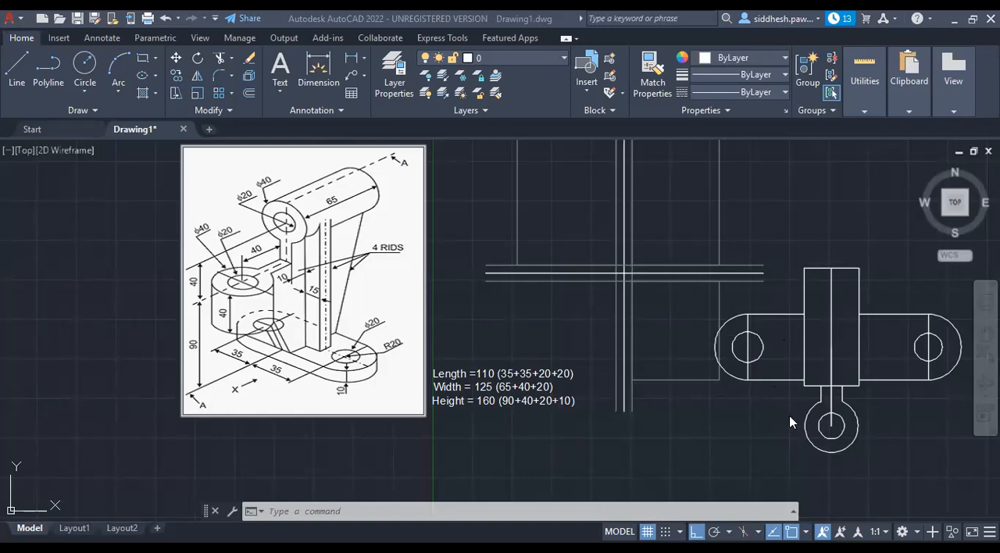
# Delete the example sketch's central rectangle and its right rounded end, including the adjoining horizontal lines.
pyautogui.click(831, 414)
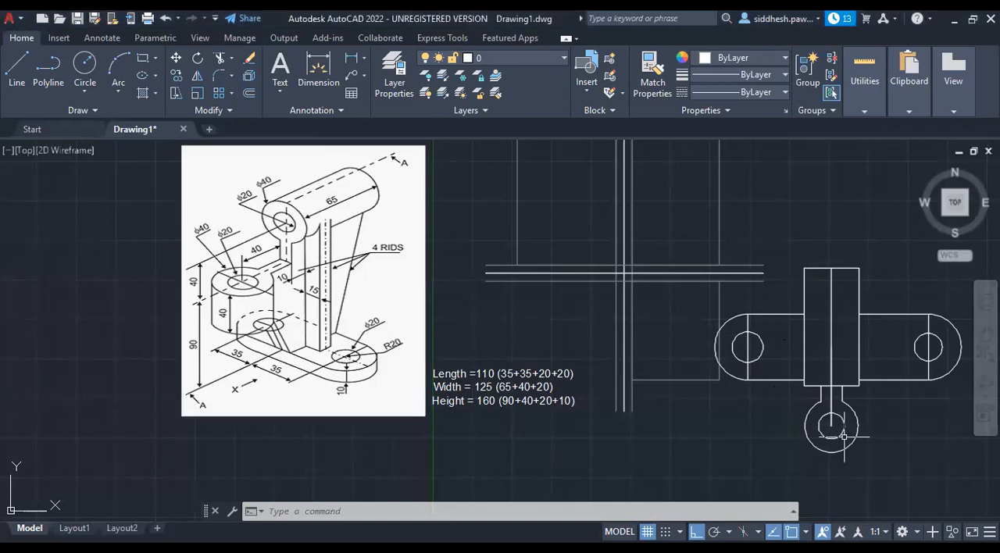
pyautogui.click(907, 475)
pyautogui.moveTo(872, 407)
pyautogui.mouseDown()
pyautogui.moveTo(821, 242)
pyautogui.moveTo(818, 254)
pyautogui.mouseUp()
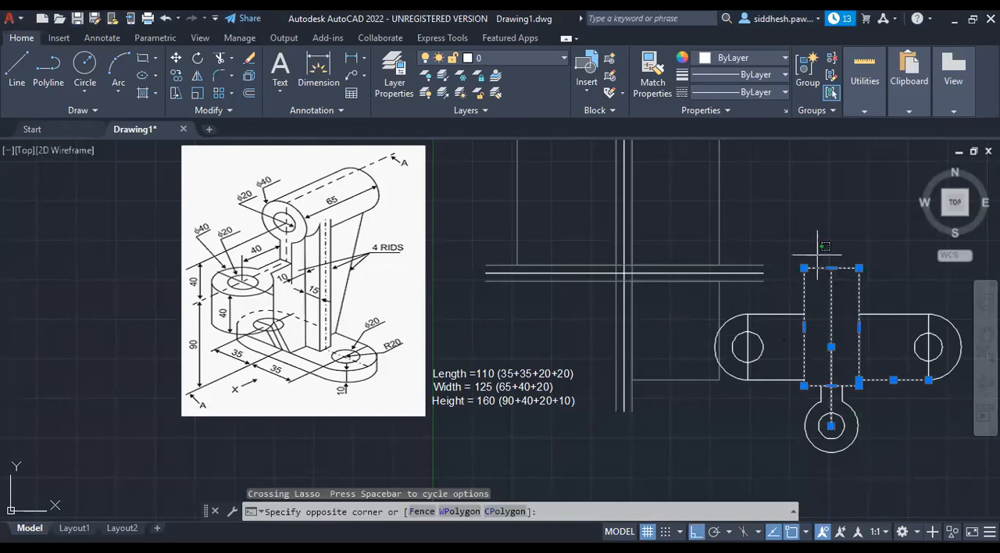
pyautogui.press('Delete')
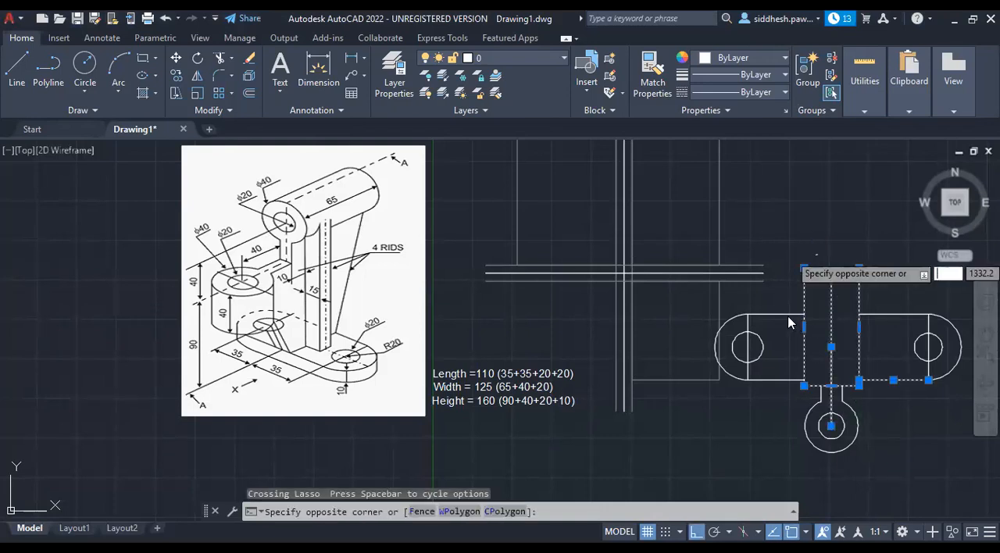
pyautogui.press('Delete')
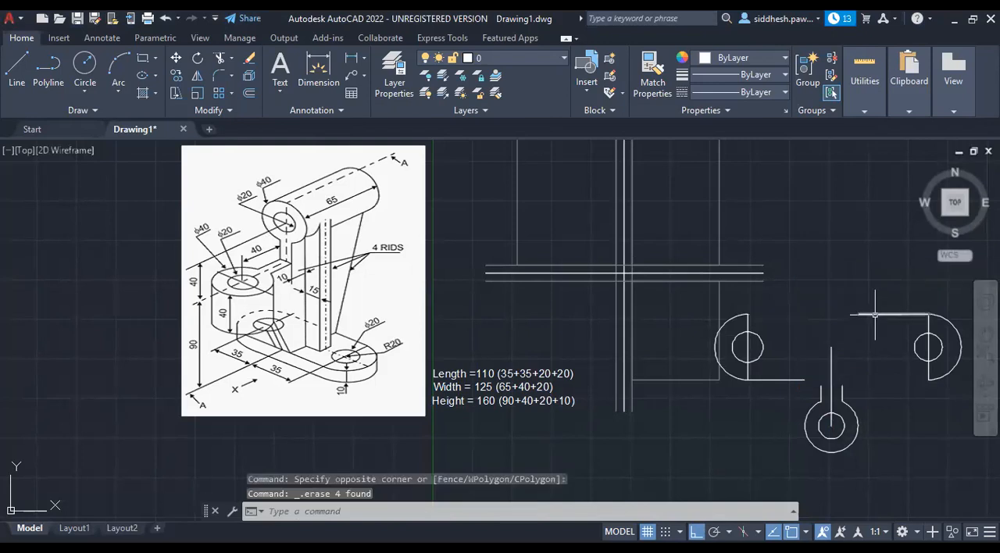
pyautogui.click(876, 315)
pyautogui.press('Delete')
pyautogui.click(929, 327)
pyautogui.click(950, 321)
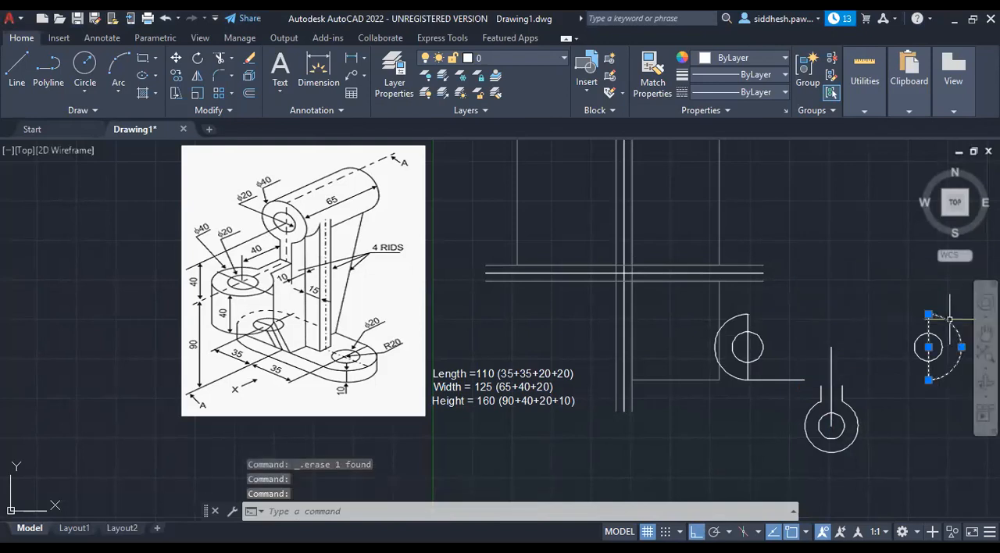
pyautogui.press('Delete')
# Delete the example sketch's lower boss circles together with the neck lines and vertical centre line above them.
pyautogui.click(831, 414)
pyautogui.click(816, 406)
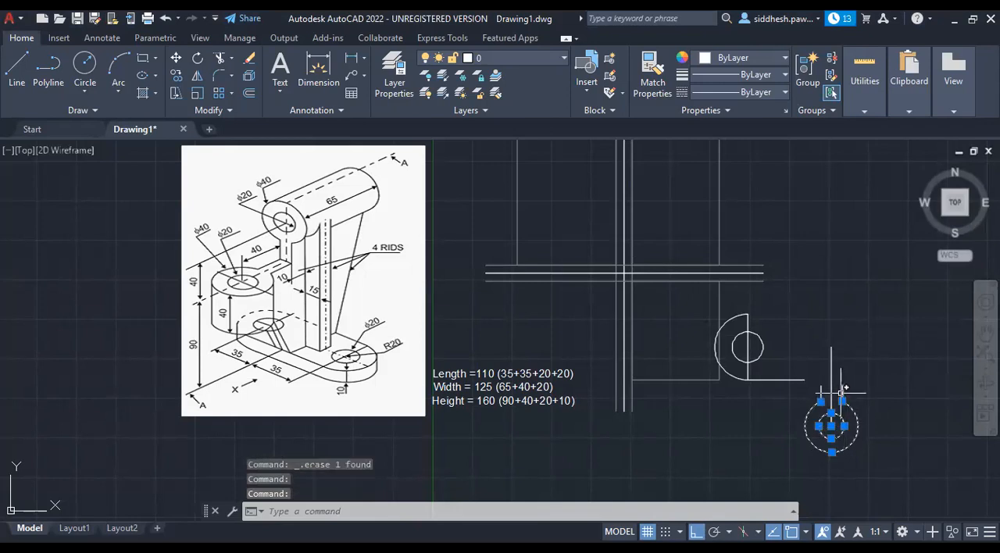
pyautogui.click(841, 389)
pyautogui.click(832, 389)
pyautogui.click(823, 390)
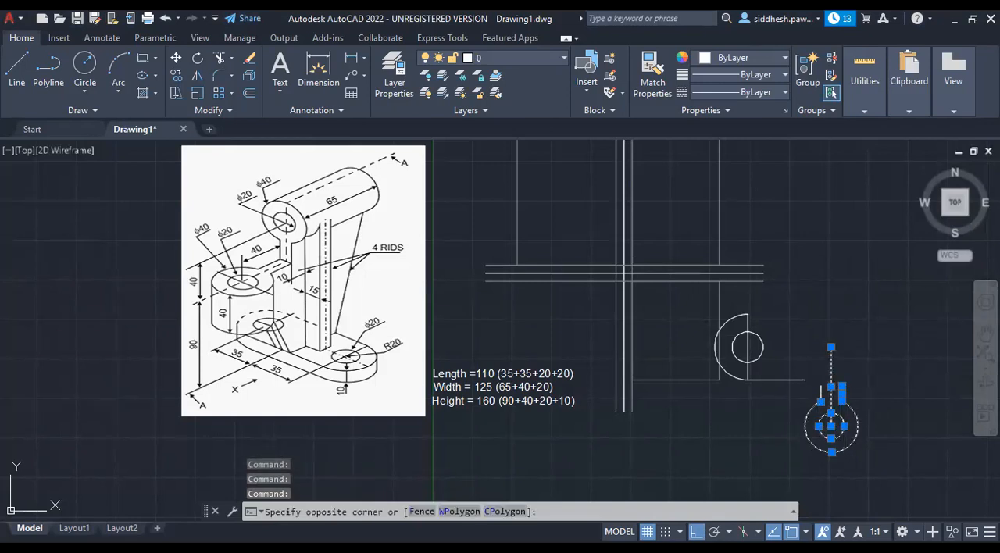
pyautogui.click(821, 395)
pyautogui.press('Delete')
# Delete the example sketch's remaining left rounded end with its circle, diameter line and horizontal edge.
pyautogui.click(789, 380)
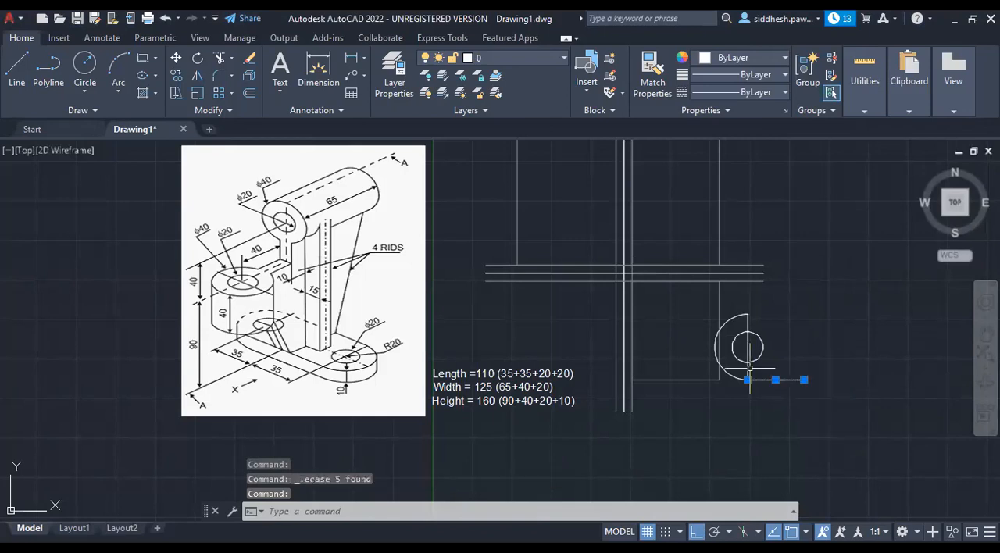
pyautogui.click(717, 348)
pyautogui.click(747, 355)
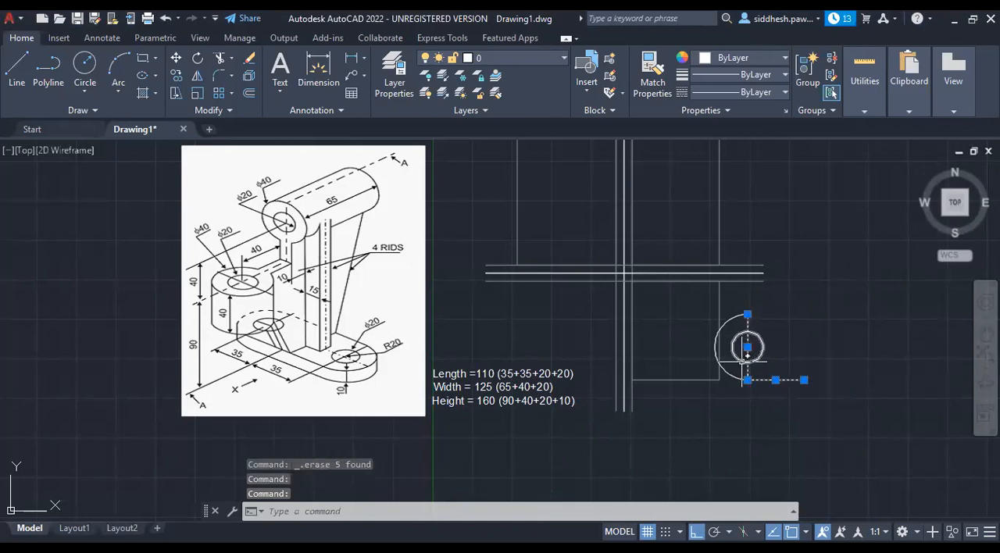
pyautogui.press('Delete')
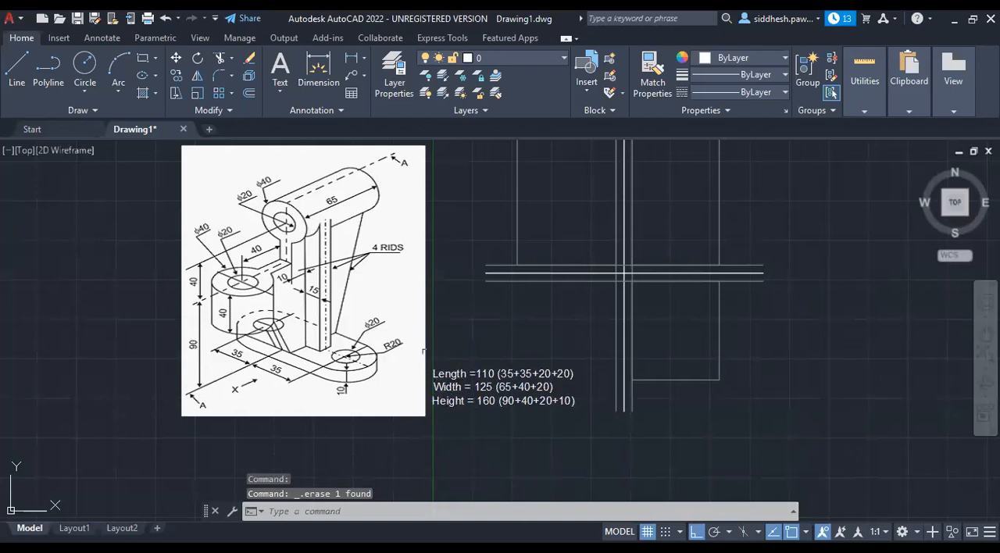
pyautogui.scroll(2, 708, 272)
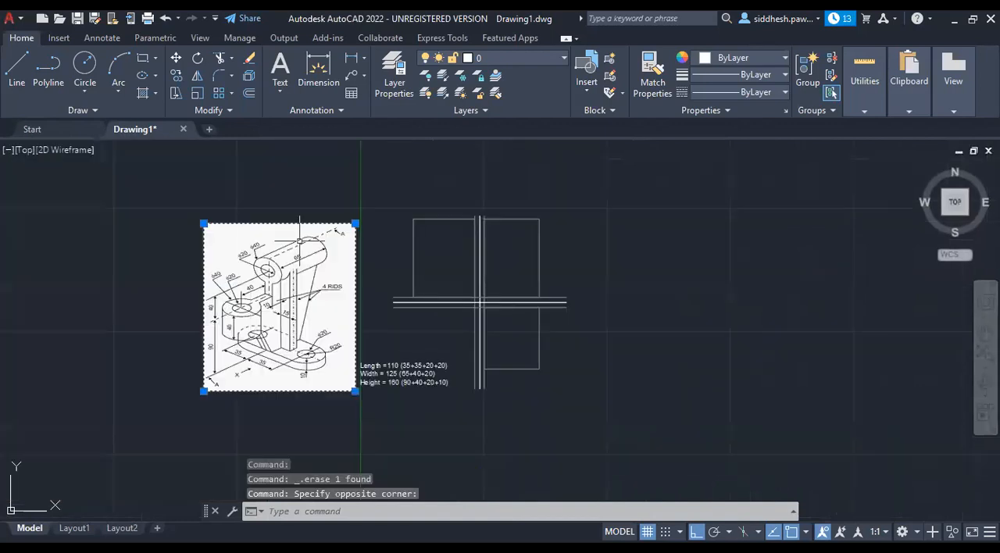
pyautogui.click(356, 223)
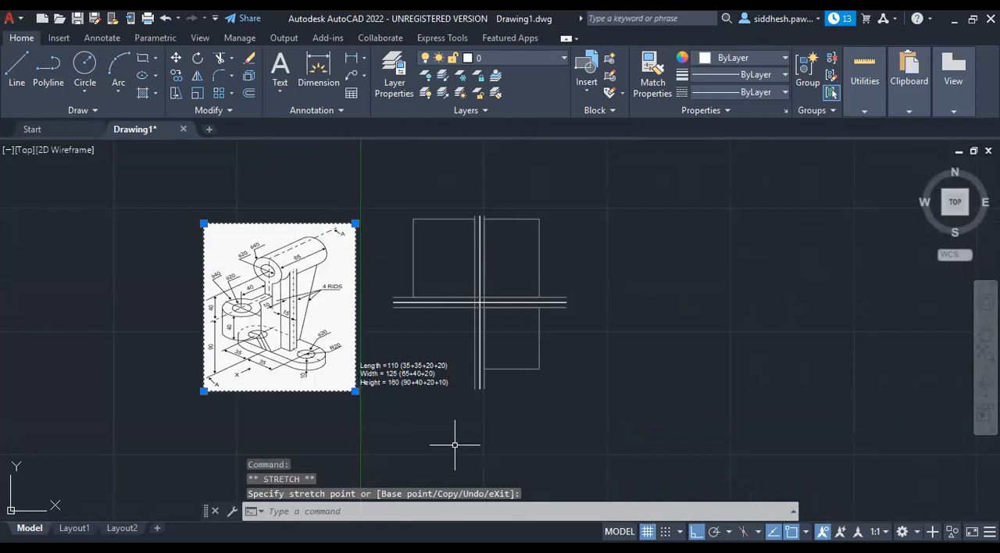
pyautogui.press('Escape')
pyautogui.press('Escape')
pyautogui.scroll(2, 293, 335)
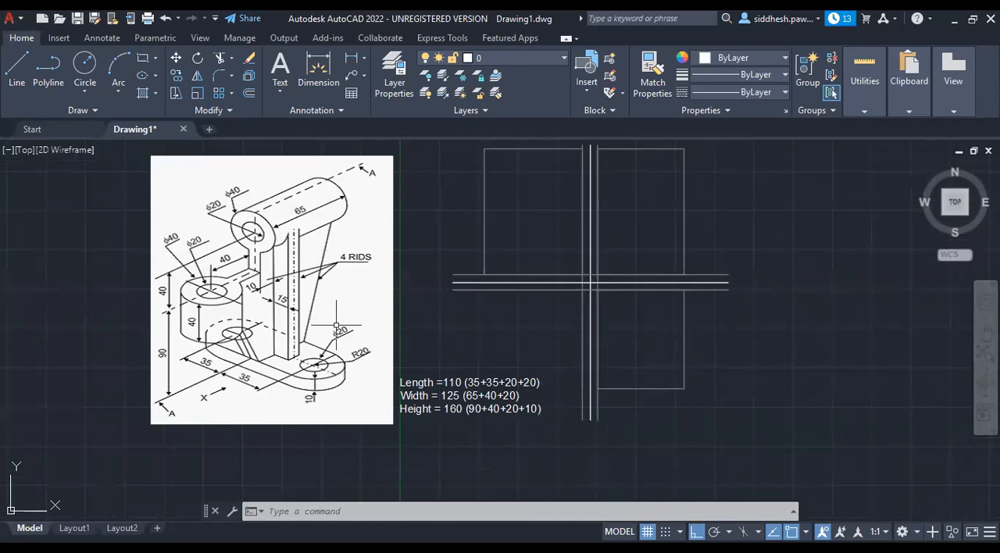
# Draw a vertical centre line through the grey top-view rectangle, from its upper edge's midpoint to its lower edge.
pyautogui.click(16, 69)
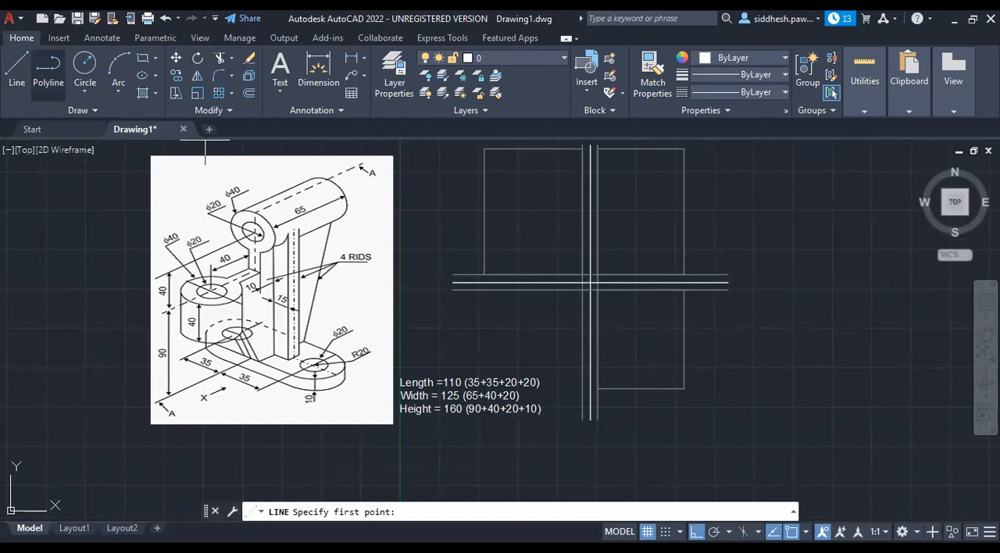
pyautogui.click(641, 291)
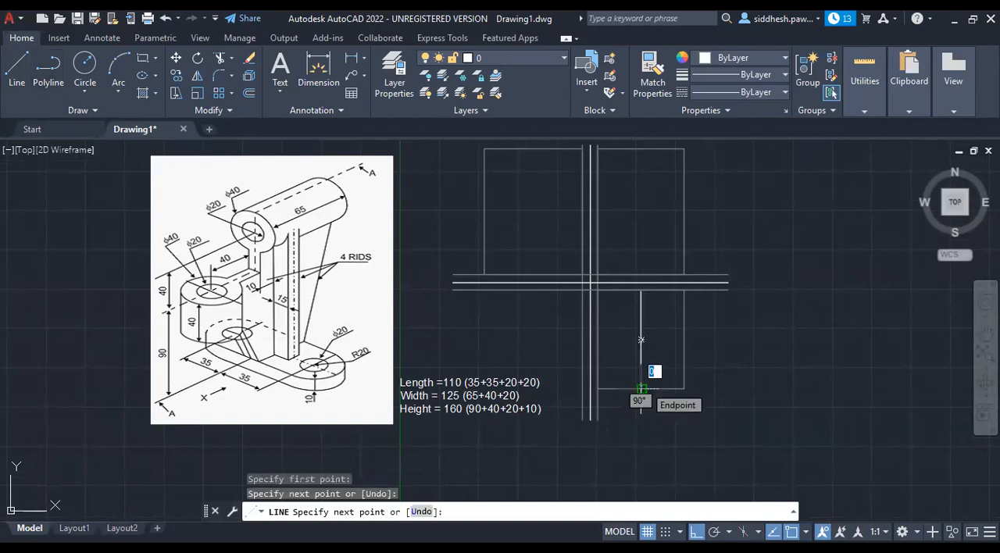
pyautogui.click(640, 388)
pyautogui.press('Escape')
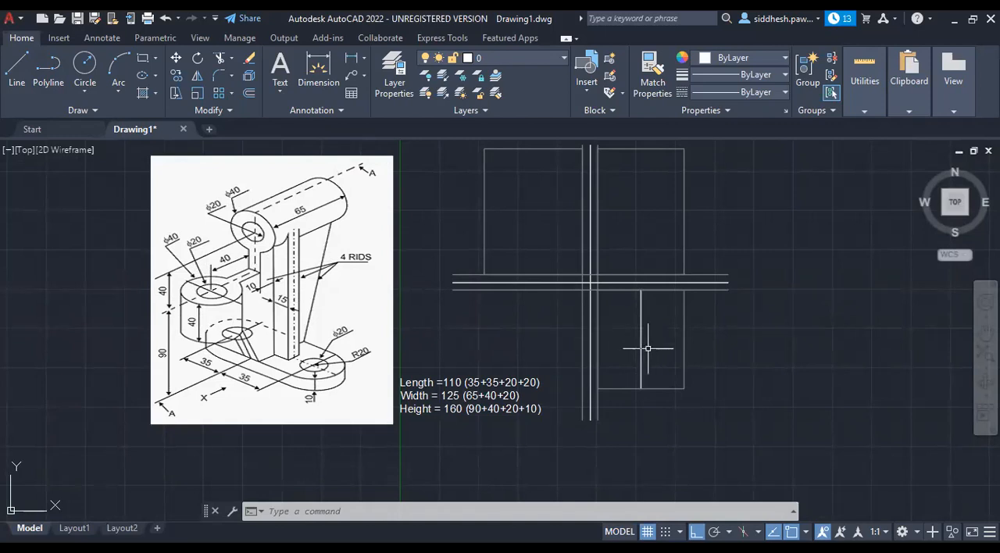
# Draw the cylinder's right half outline from the centre line's upper end: 20 right, 65 down and 20 back left.
pyautogui.click(17, 67)
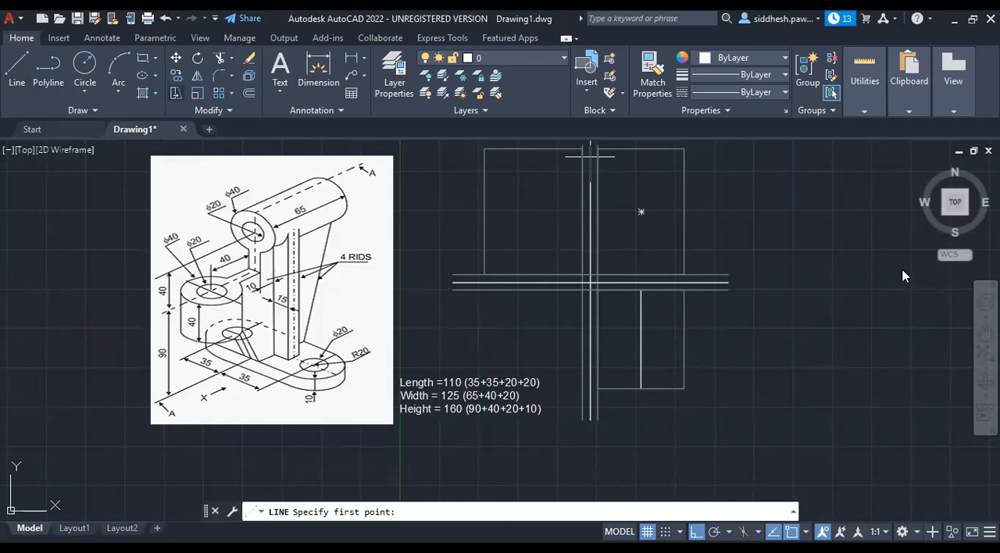
pyautogui.write('20')
pyautogui.press('Return')
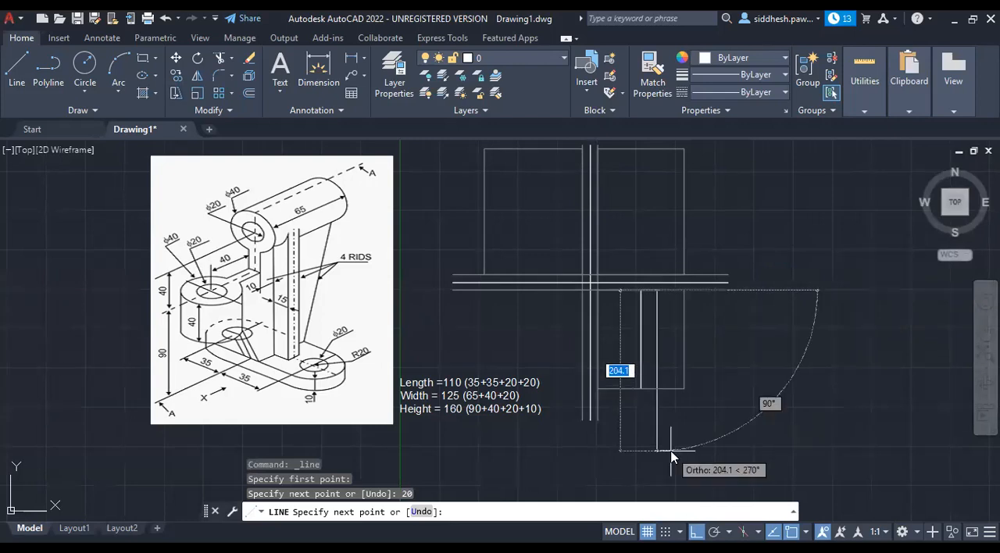
pyautogui.write('65')
pyautogui.press('Return')
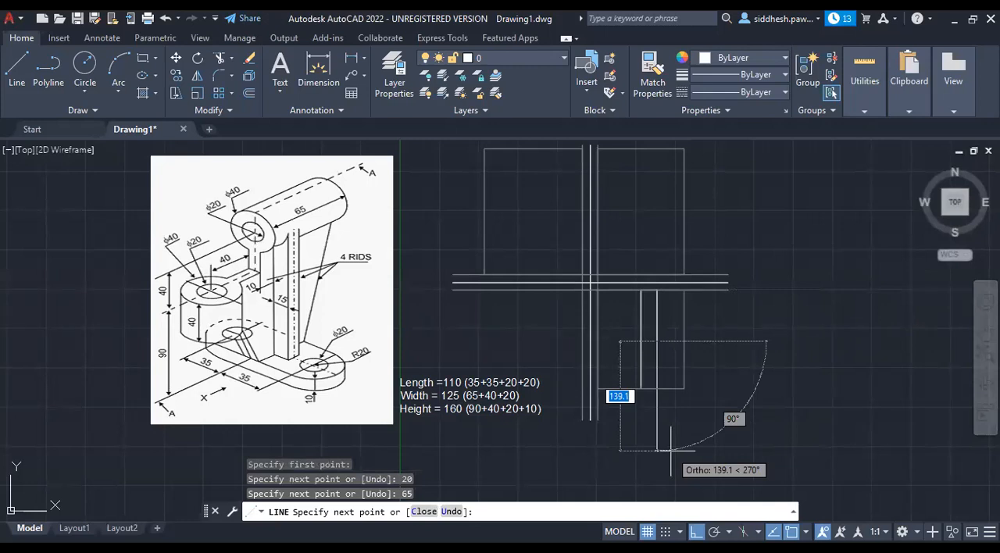
pyautogui.scroll(5, 677, 349)
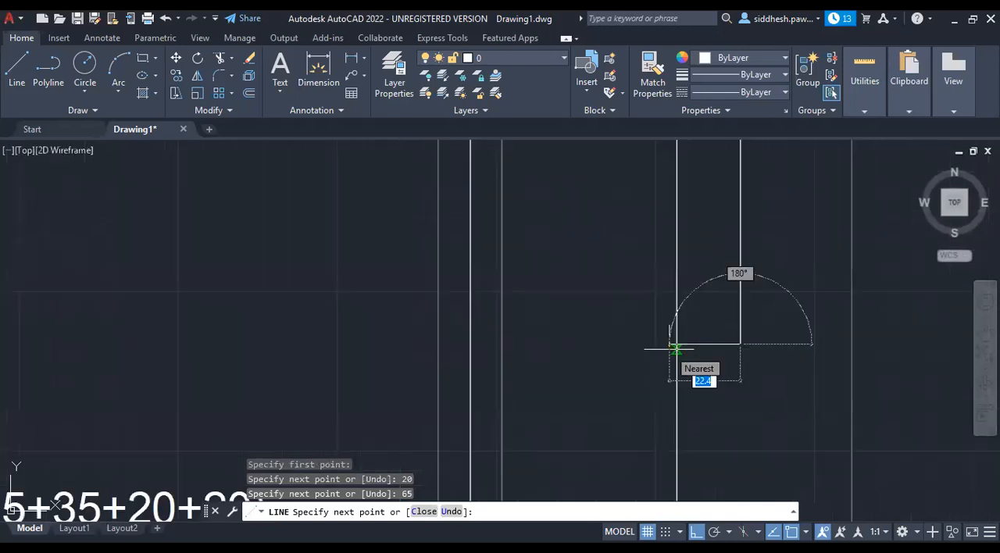
pyautogui.write('20')
pyautogui.press('Return')
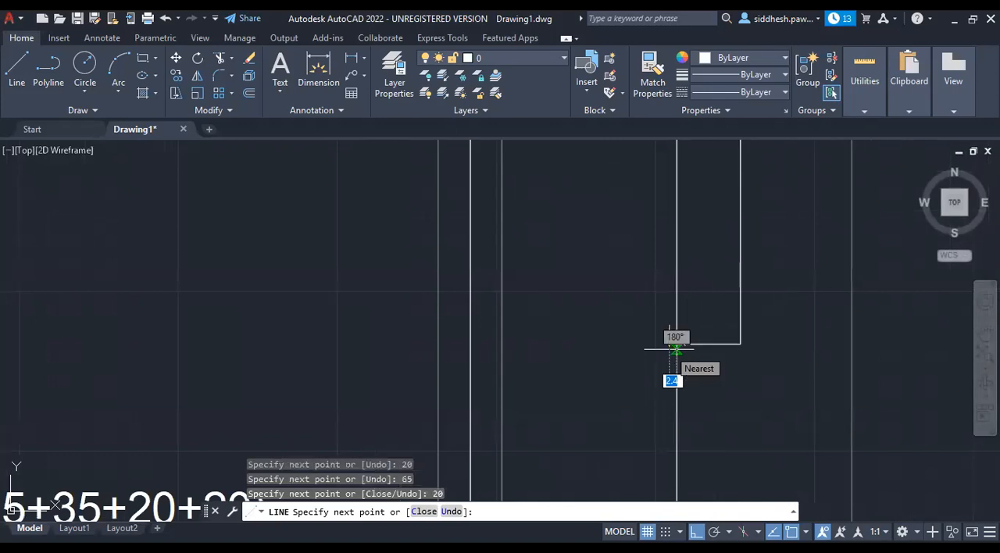
pyautogui.press('Escape')
pyautogui.scroll(-5, 653, 325)
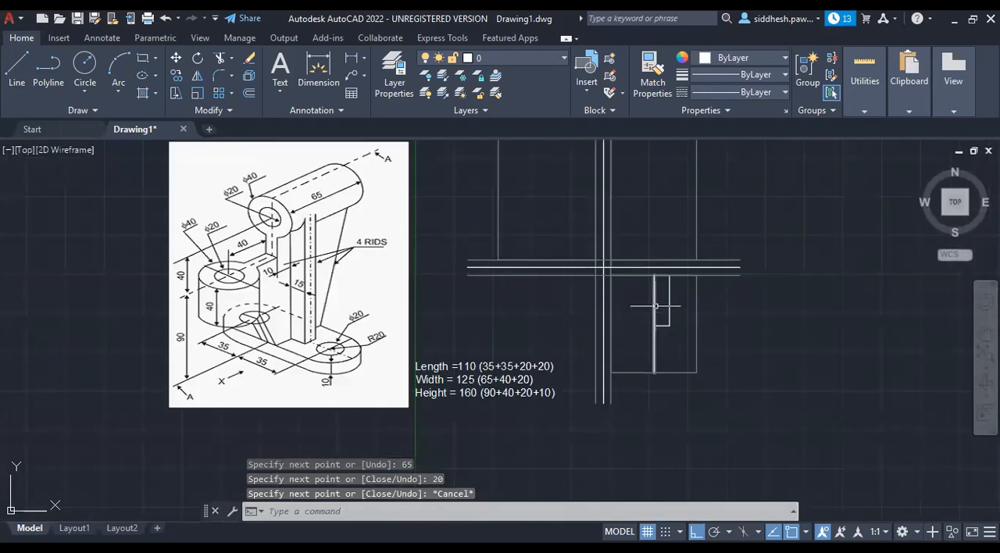
# Mirror the three lines of the cylinder's half outline about the vertical centre line, keeping the originals.
pyautogui.scroll(5, 669, 279)
pyautogui.scroll(4, 661, 272)
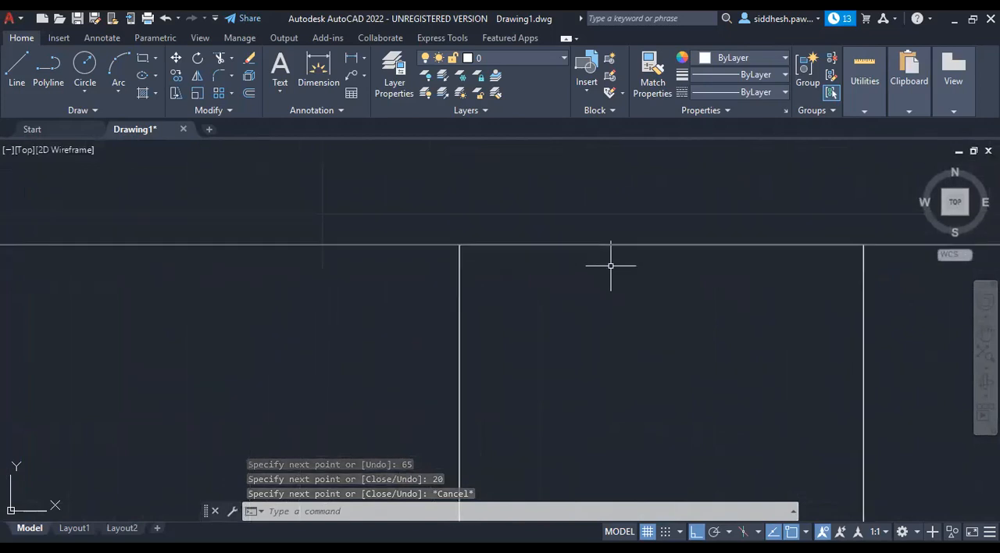
pyautogui.click(608, 260)
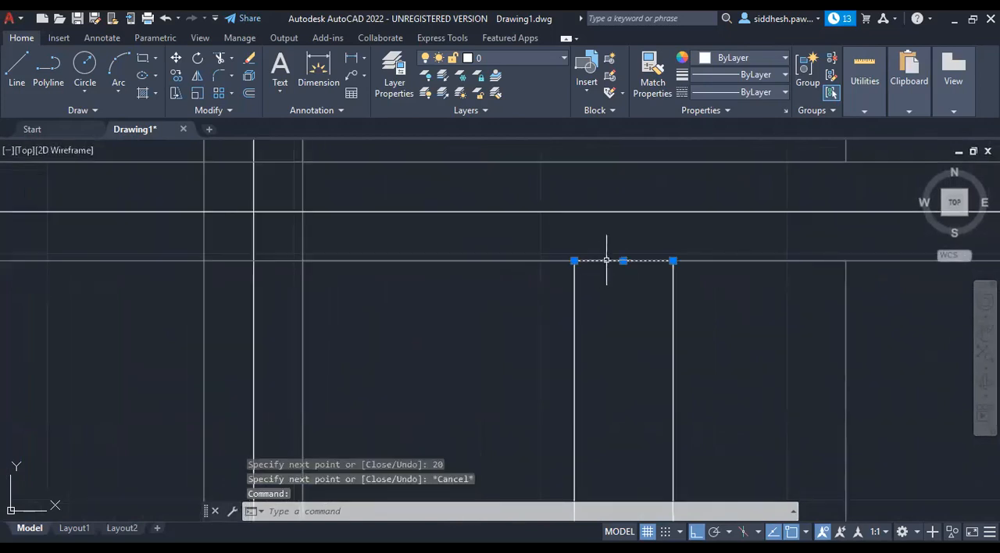
pyautogui.click(673, 335)
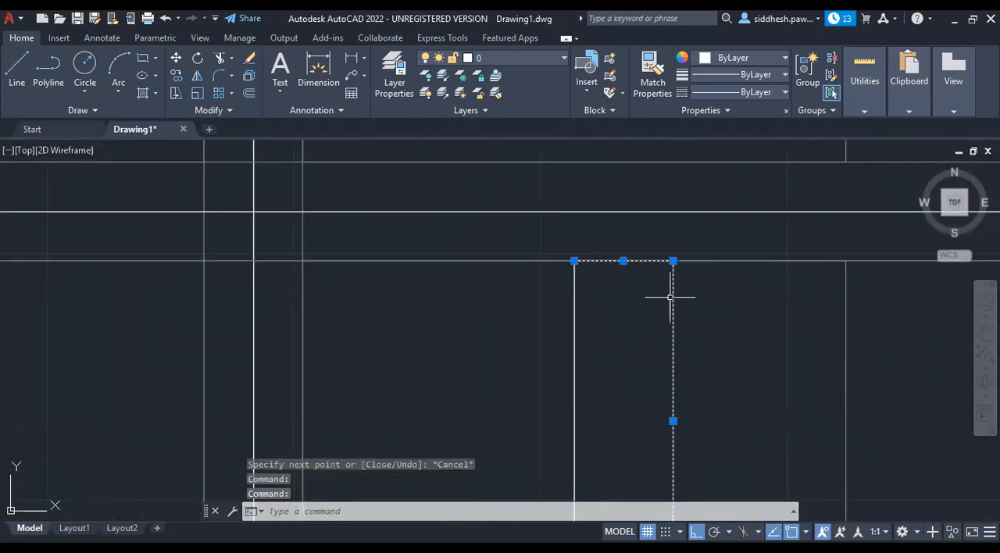
pyautogui.scroll(-4, 674, 270)
pyautogui.click(653, 388)
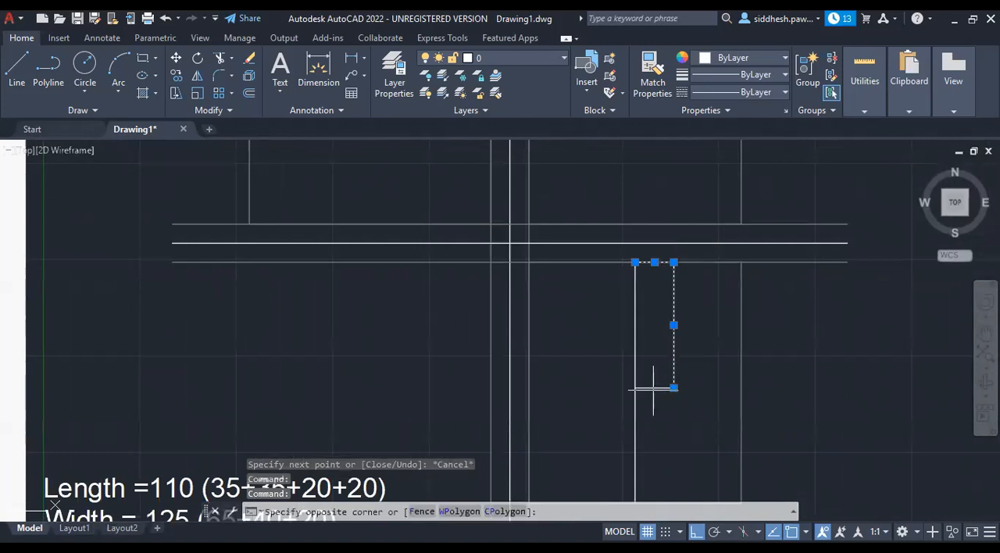
pyautogui.click(655, 390)
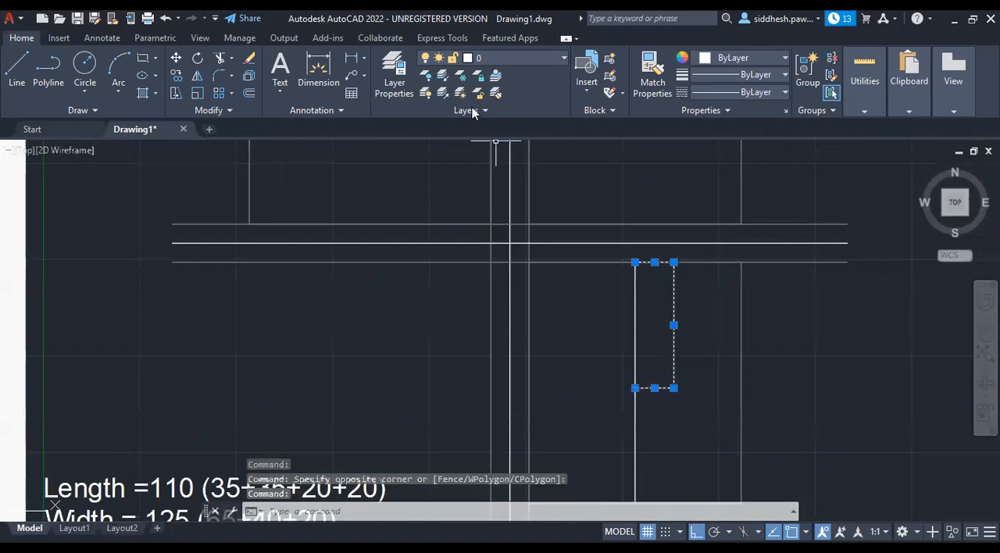
pyautogui.click(198, 76)
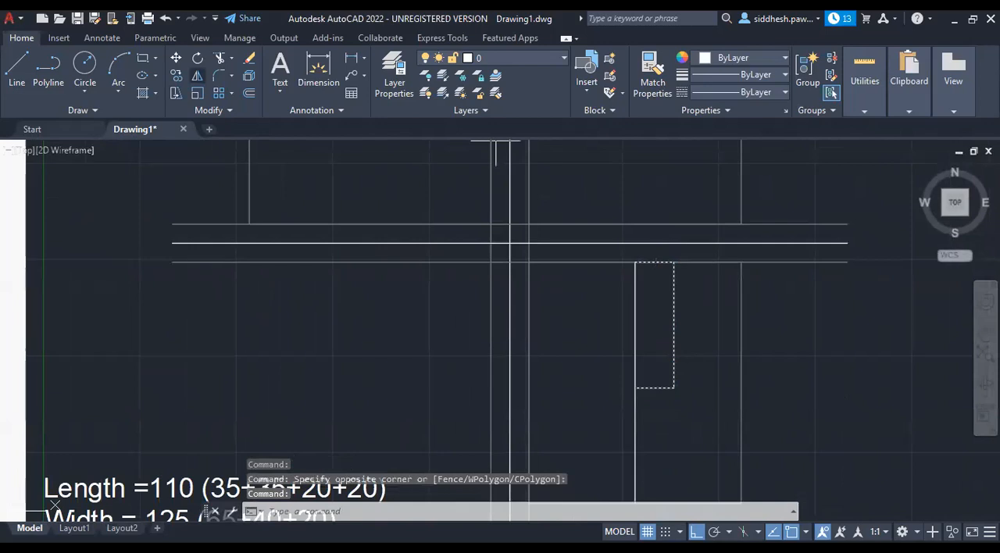
pyautogui.click(636, 263)
pyautogui.click(636, 388)
pyautogui.press('Return')
pyautogui.scroll(-3, 678, 284)
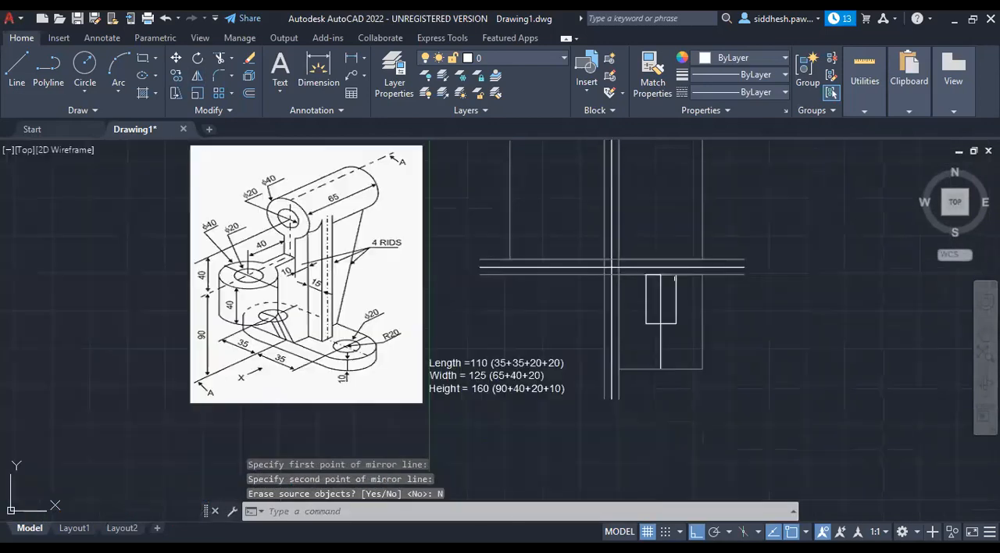
# Change the colour of the cylinder's rectangular outline in the top view to Red, leaving out the centre line.
pyautogui.scroll(2, 680, 285)
pyautogui.click(665, 279)
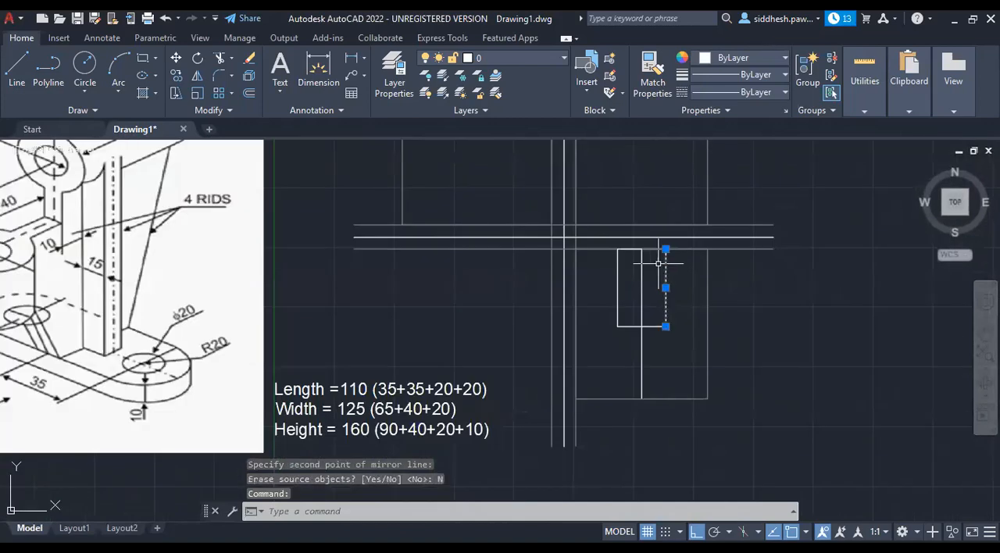
pyautogui.click(653, 249)
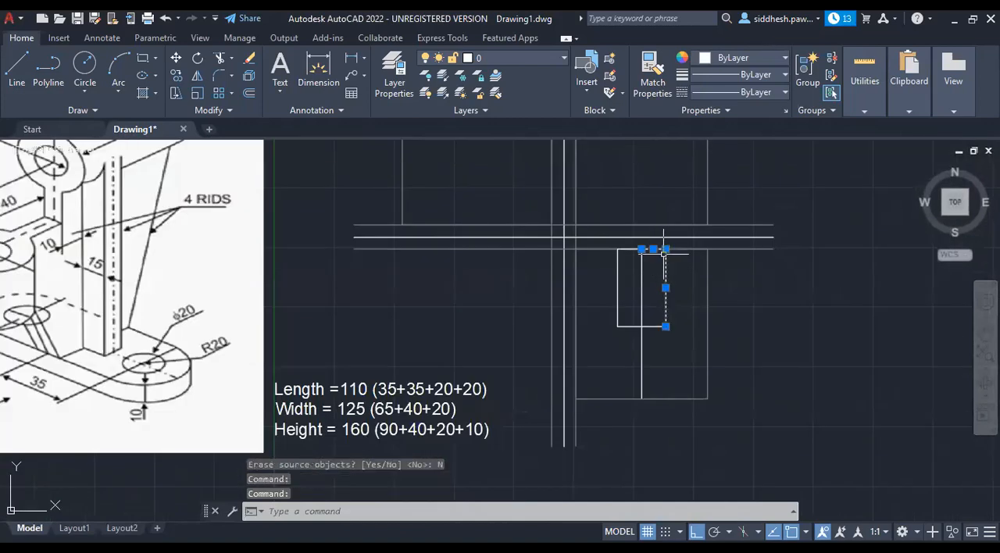
pyautogui.click(625, 249)
pyautogui.click(618, 269)
pyautogui.click(636, 326)
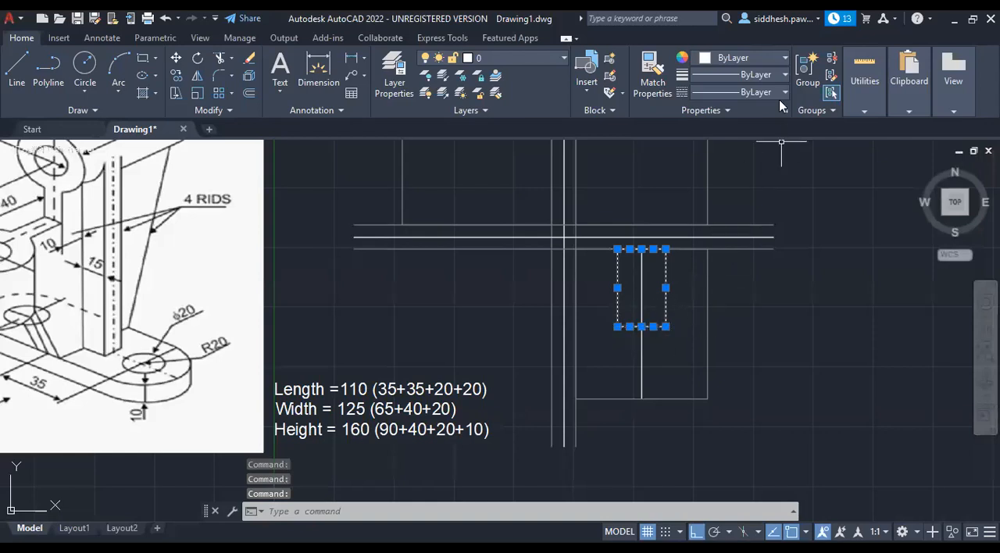
pyautogui.click(784, 58)
pyautogui.click(702, 207)
pyautogui.click(751, 336)
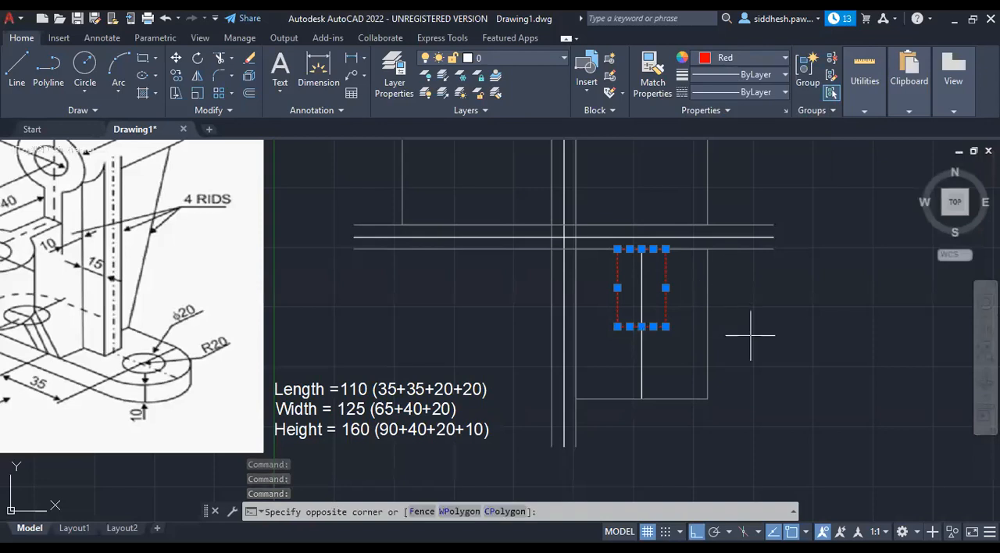
pyautogui.press('Escape')
pyautogui.press('Escape')
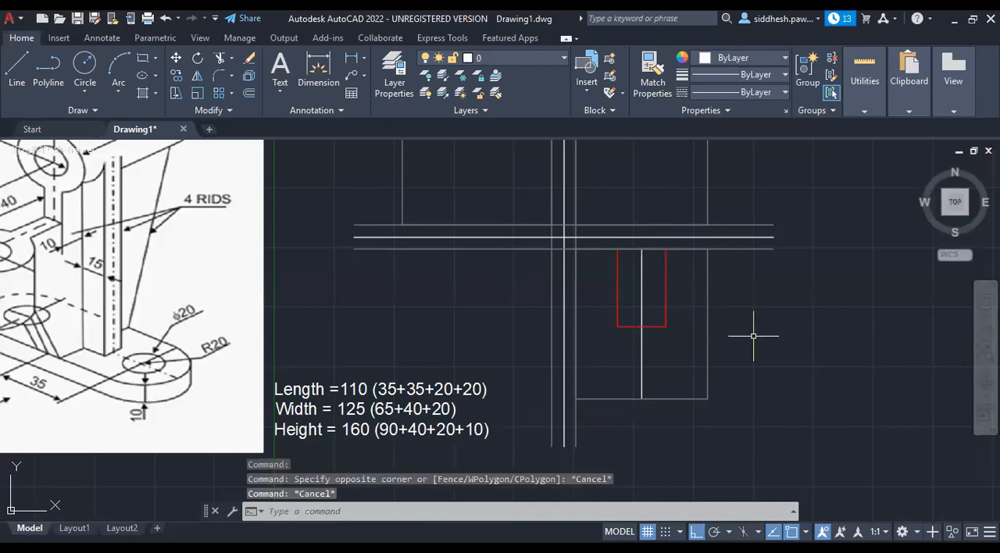
pyautogui.scroll(6, 656, 249)
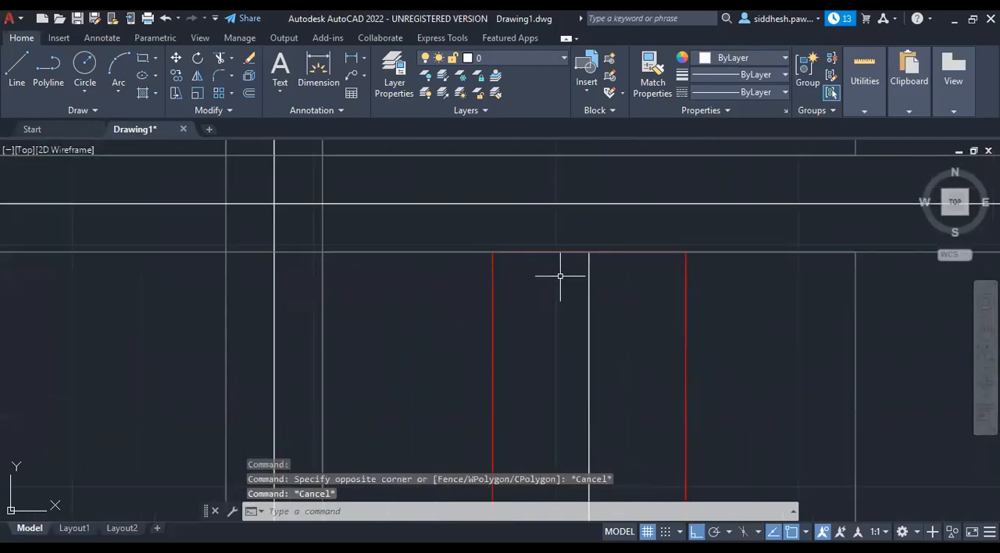
pyautogui.scroll(-4, 560, 277)
pyautogui.click(585, 267)
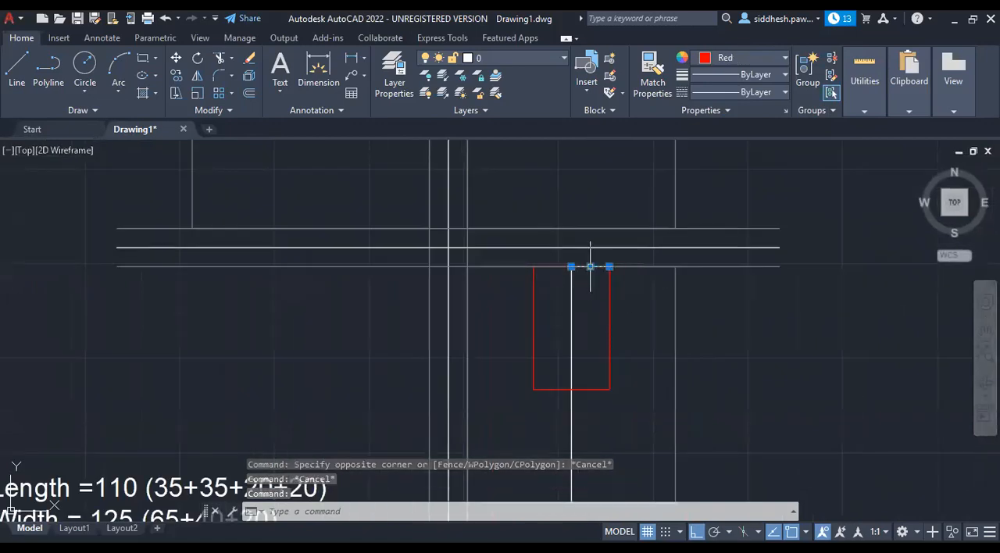
pyautogui.click(561, 259)
pyautogui.press('Escape')
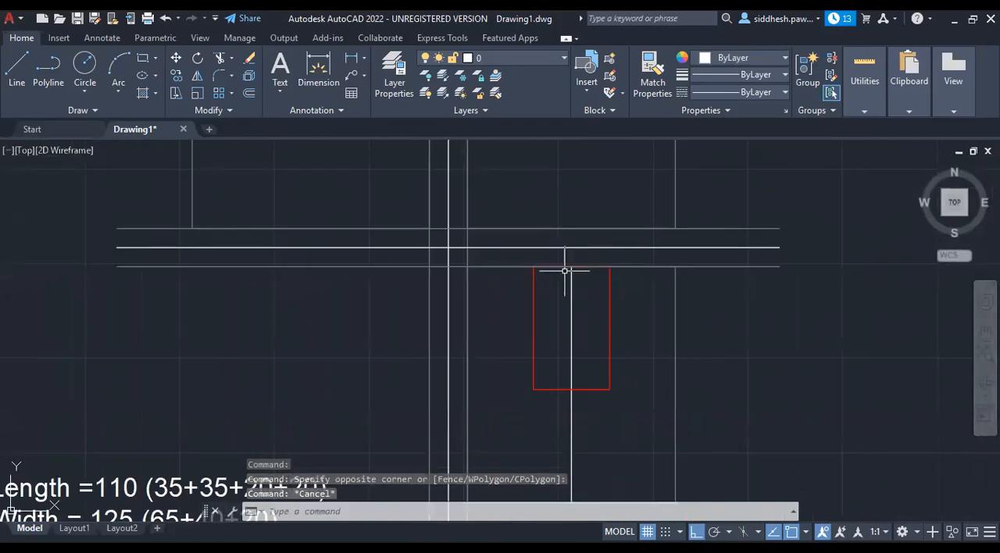
pyautogui.press('Escape')
# Try erasing the long grey horizontal line along the top view's upper edge, and undo the erasure.
pyautogui.click(748, 267)
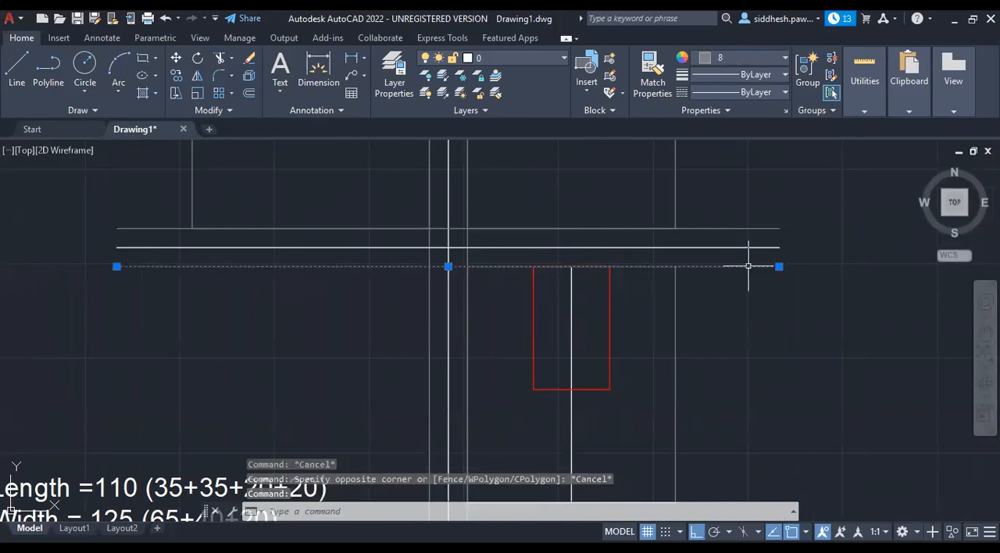
pyautogui.press('Delete')
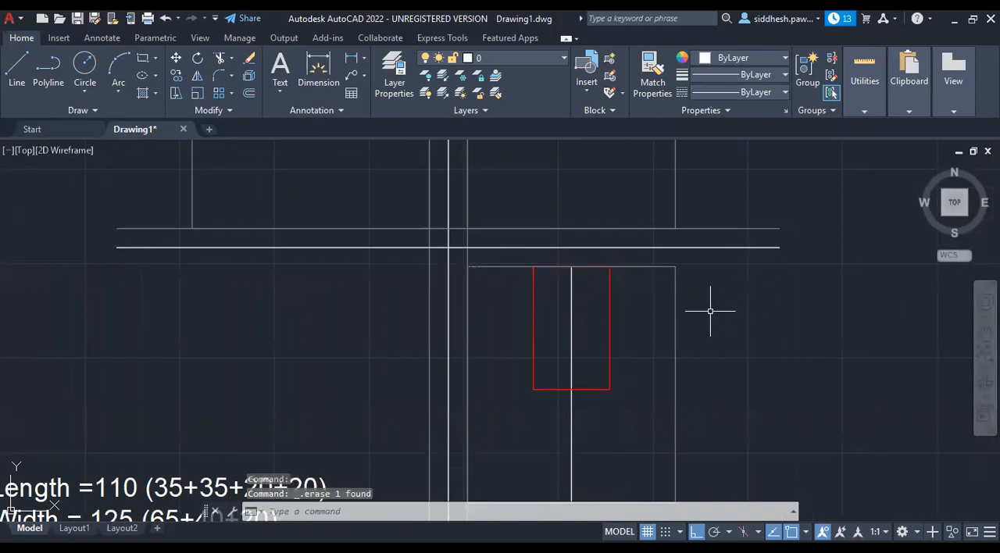
pyautogui.moveTo(660, 267)
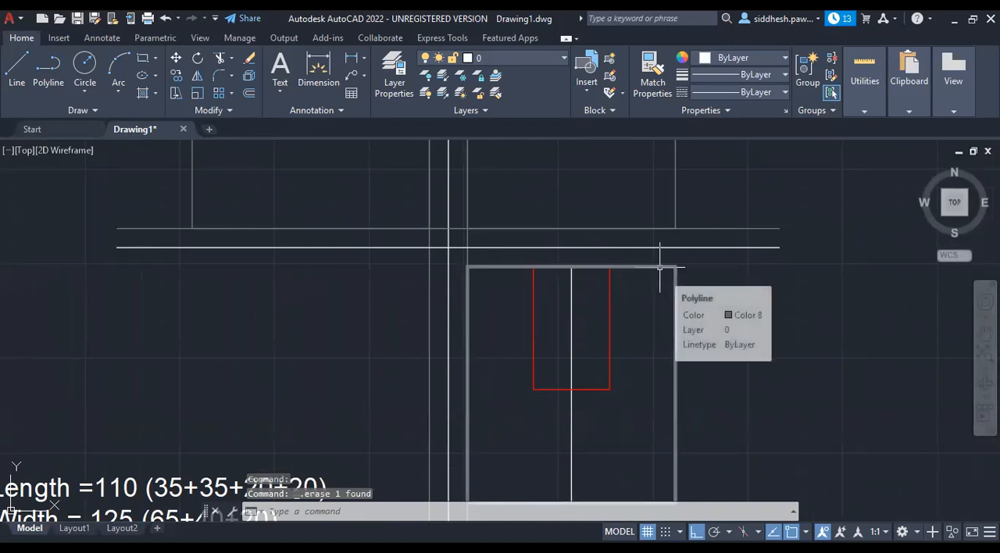
pyautogui.hotkey('ctrl', 'z')
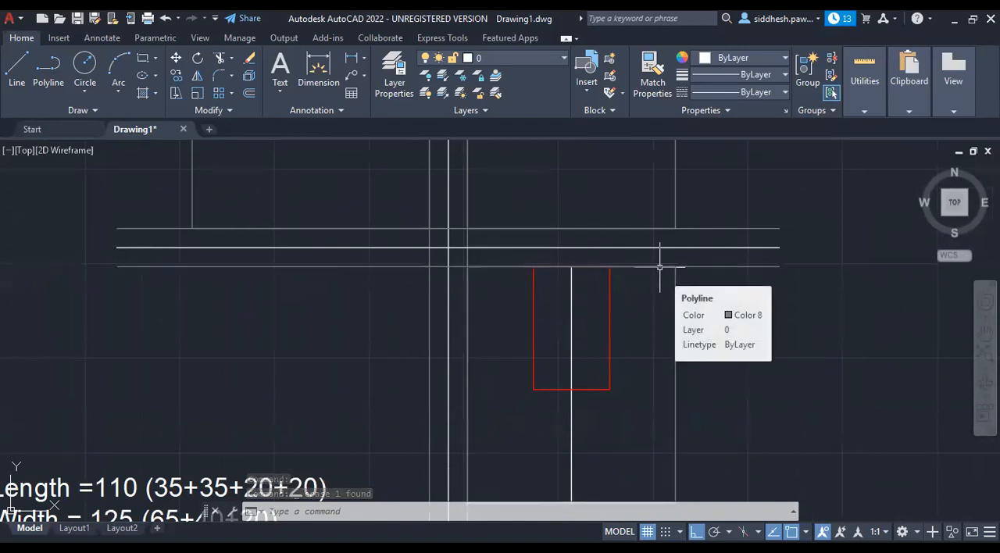
pyautogui.scroll(-3, 465, 265)
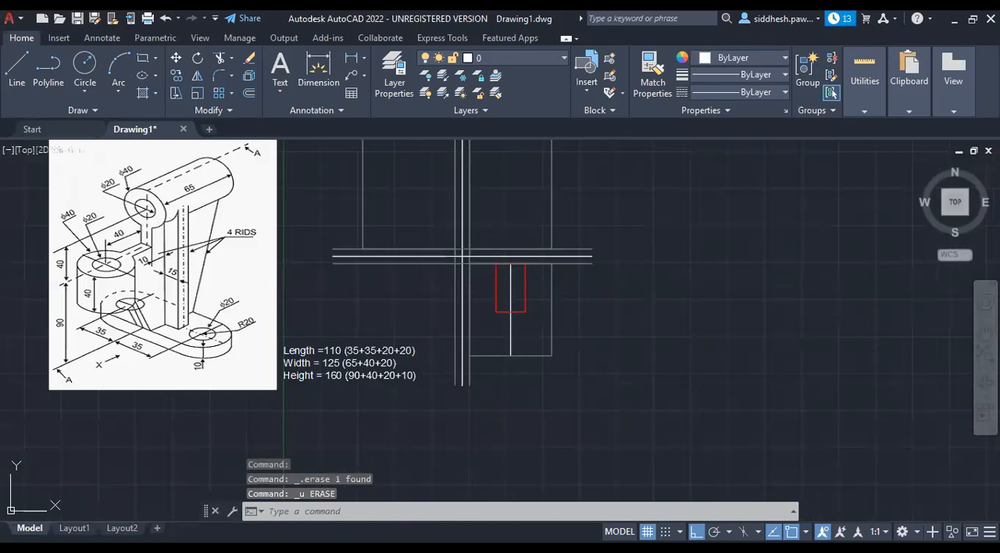
pyautogui.click(513, 264)
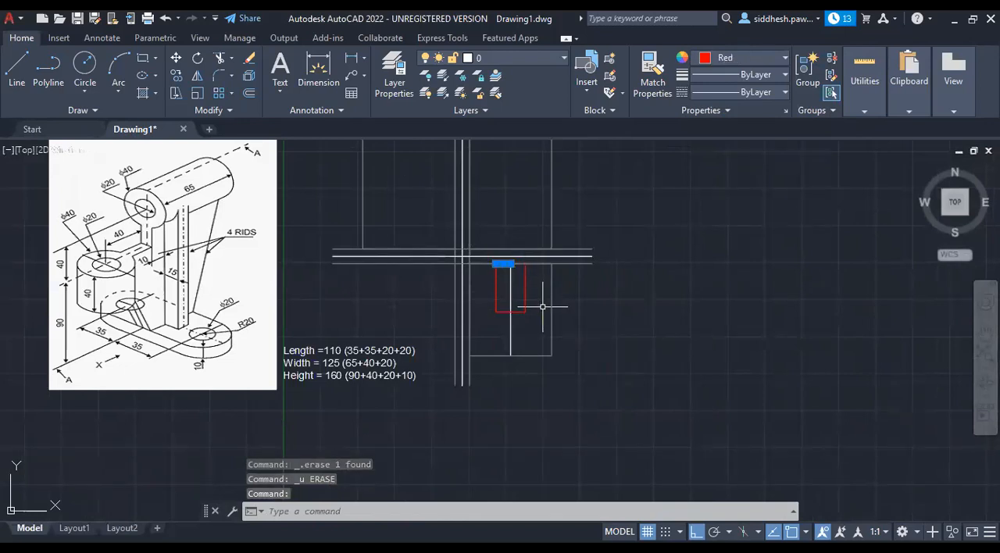
pyautogui.press('Escape')
pyautogui.press('Escape')
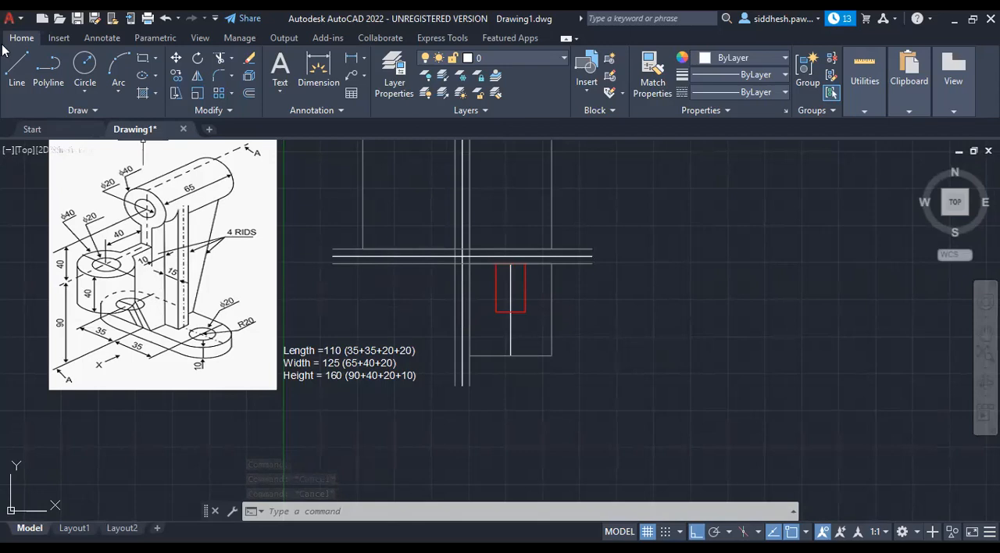
# Draw a line 40 straight down from the midpoint of the red rectangle's lower edge, followed by a short horizontal segment to the right.
pyautogui.click(17, 66)
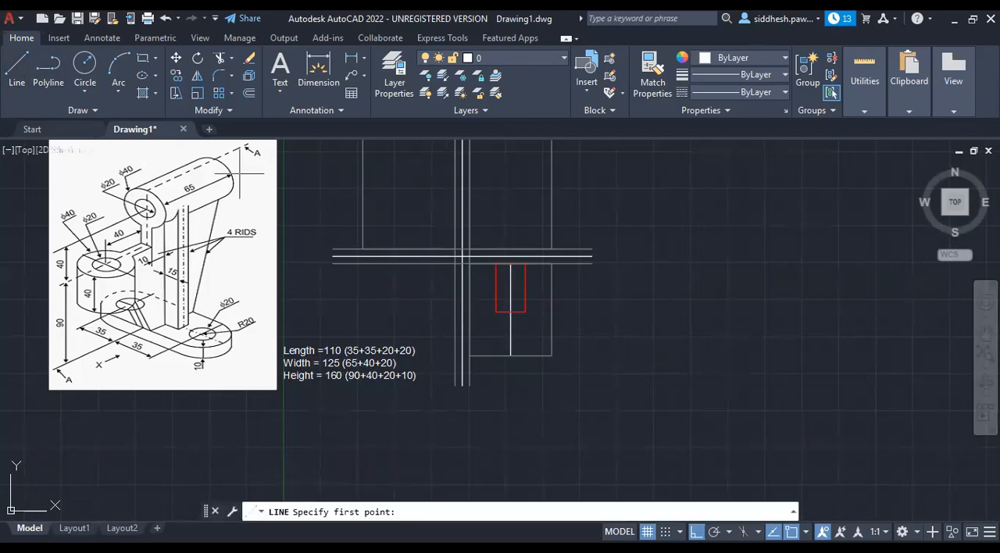
pyautogui.click(511, 311)
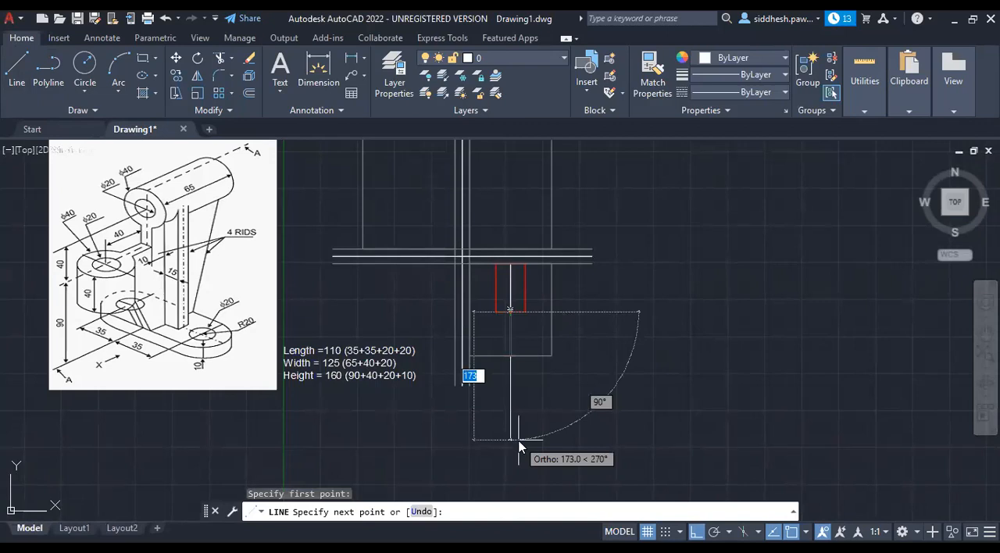
pyautogui.write('40')
pyautogui.press('Return')
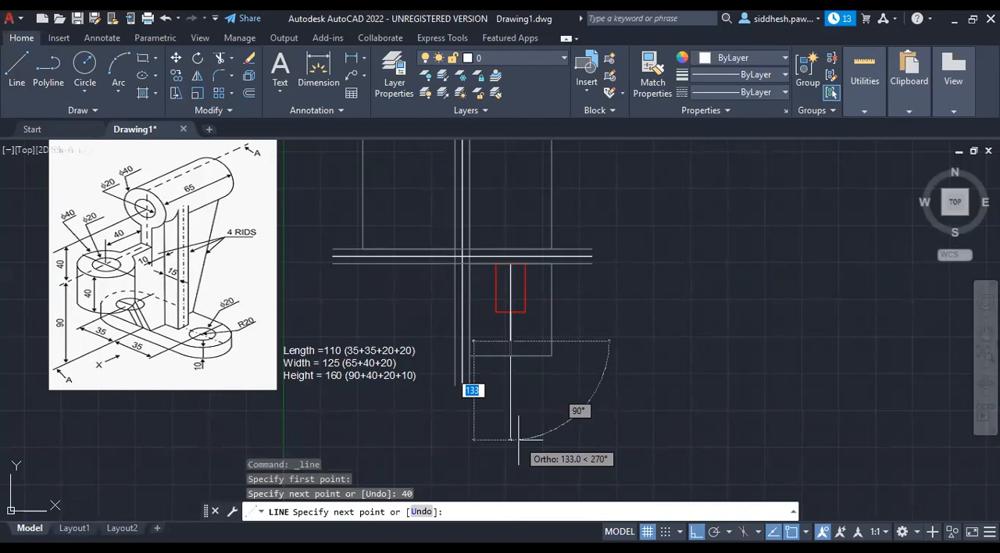
pyautogui.click(525, 343)
pyautogui.scroll(4, 526, 341)
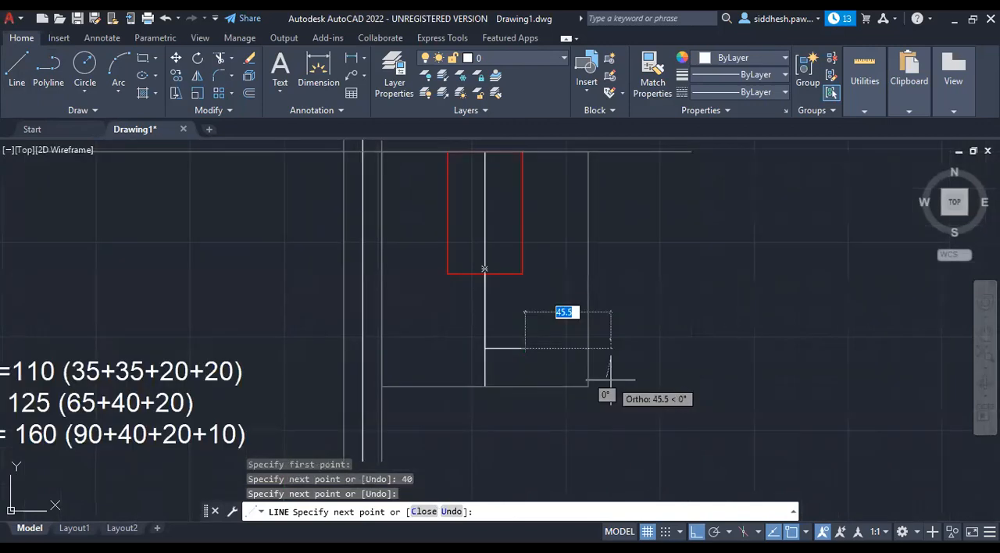
pyautogui.press('Escape')
pyautogui.press('Escape')
pyautogui.press('Escape')
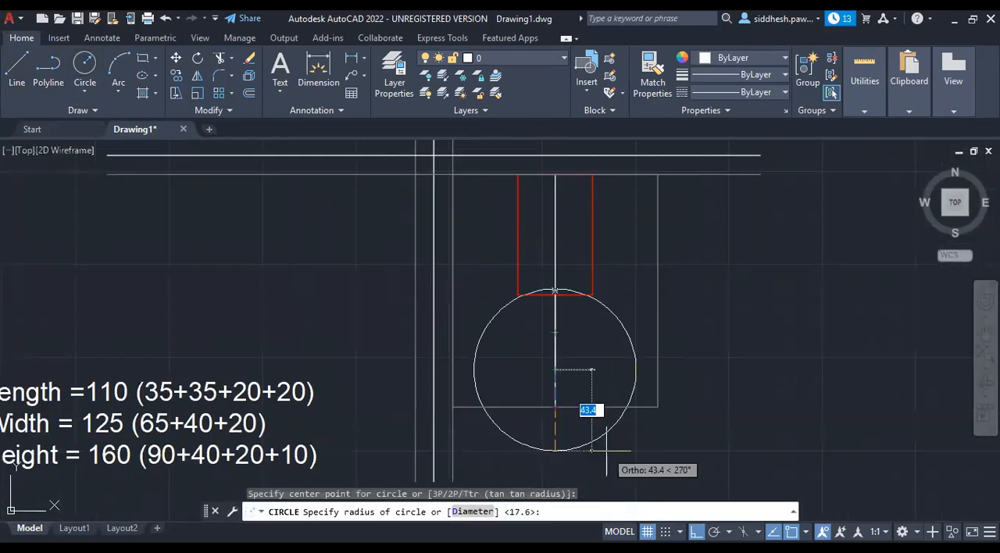
# Draw two concentric circles of radius 20 and 10 centred on the lower end of the 40-long line.
pyautogui.write('20')
pyautogui.press('Return')
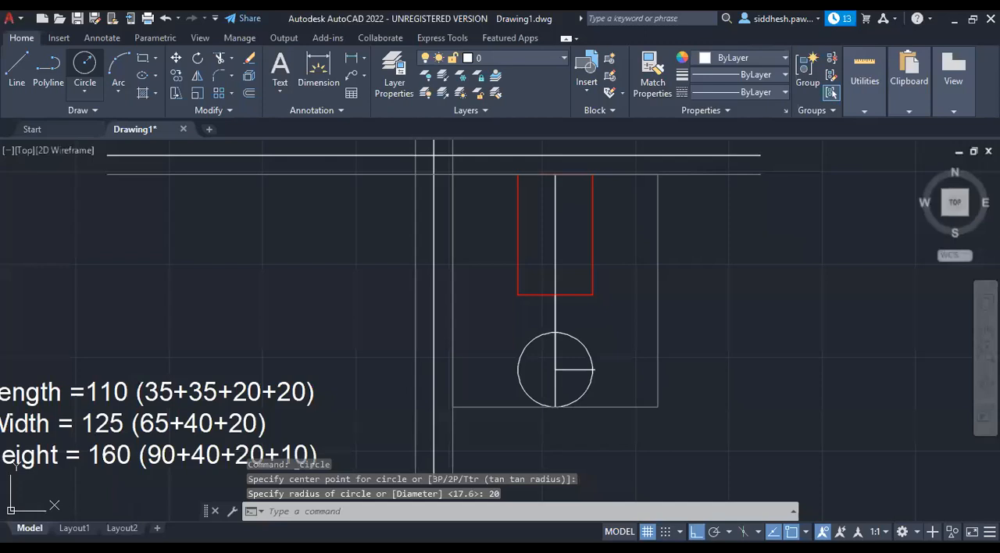
pyautogui.write('10')
pyautogui.press('Return')
# Erase the short horizontal segment running right from the circles' centre.
pyautogui.click(586, 370)
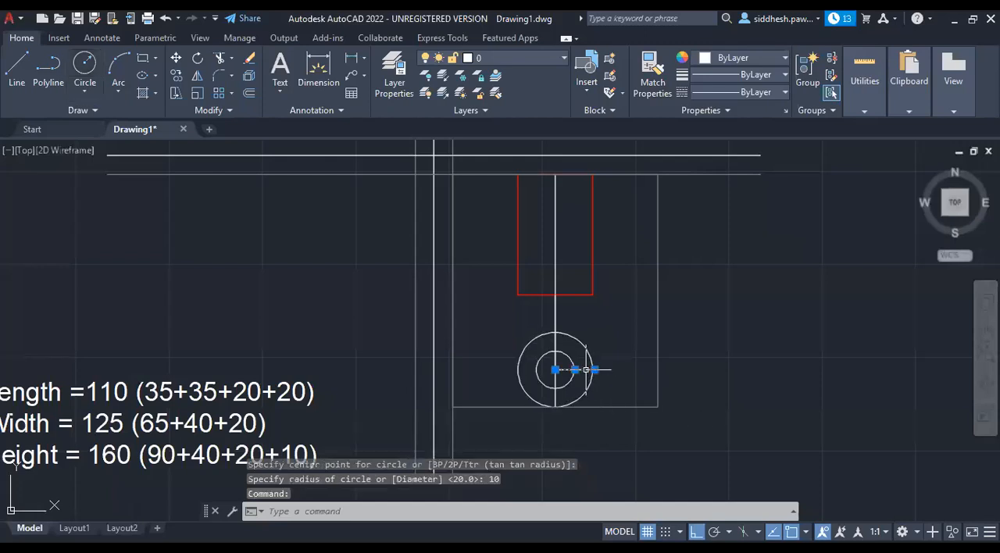
pyautogui.press('Delete')
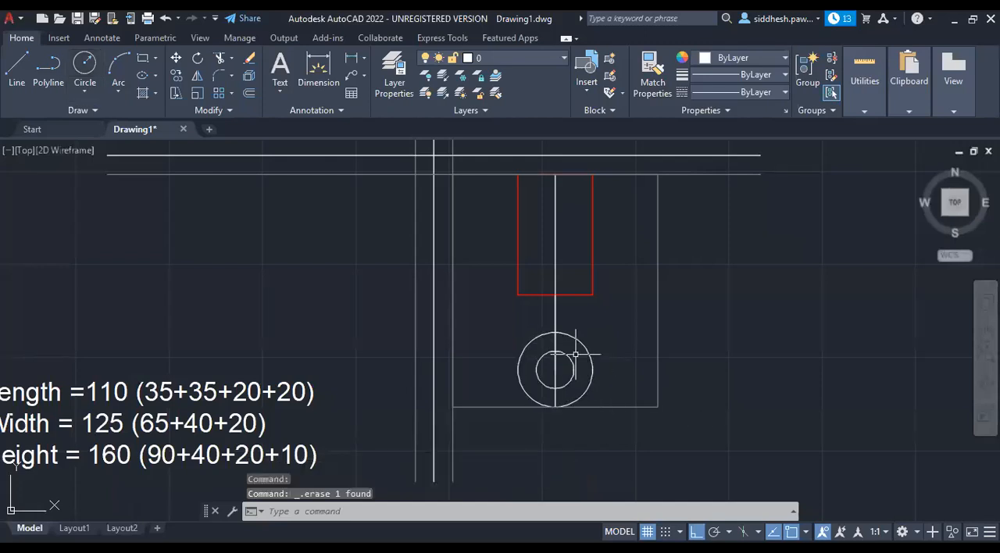
pyautogui.click(556, 349)
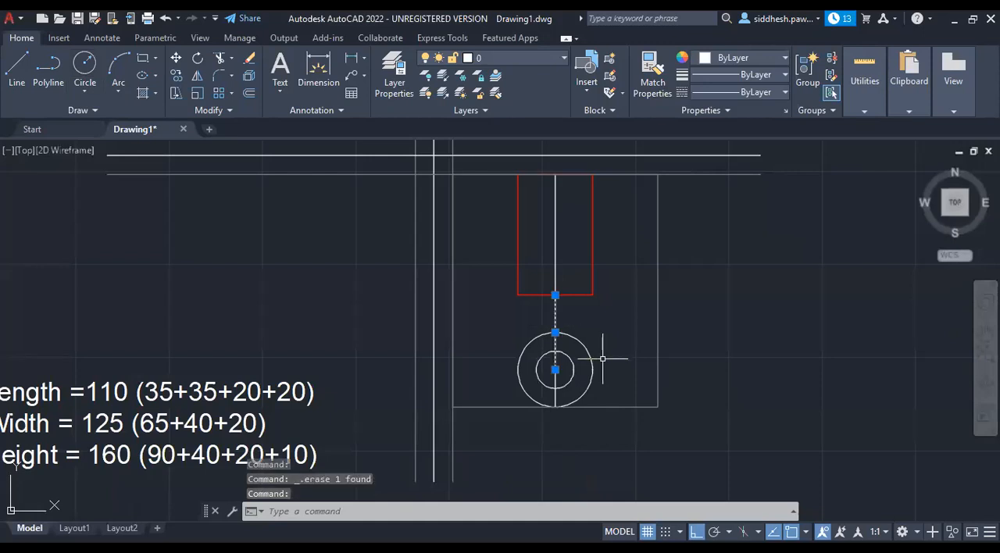
pyautogui.press('Escape')
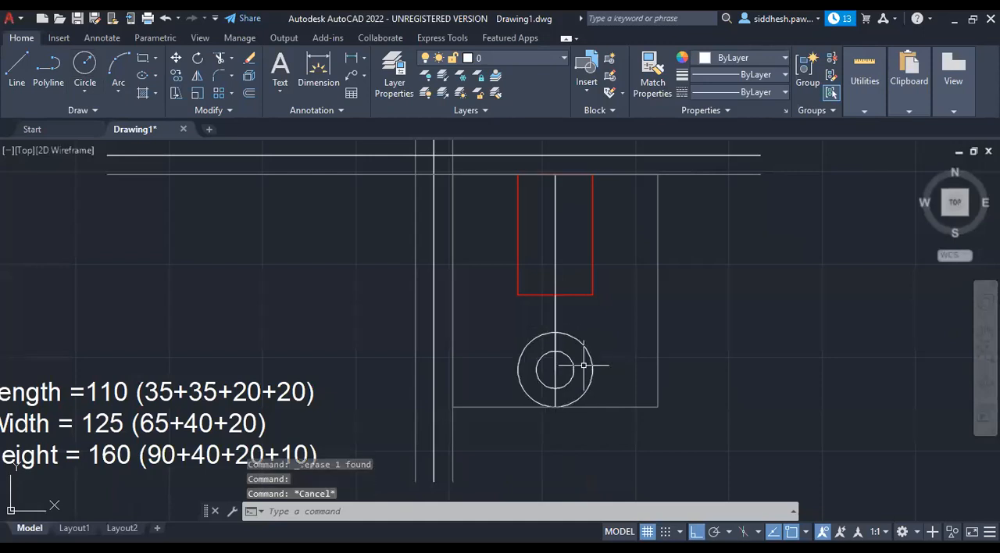
# Change the colour of both concentric circles in the top view to Red.
pyautogui.click(591, 362)
pyautogui.click(574, 369)
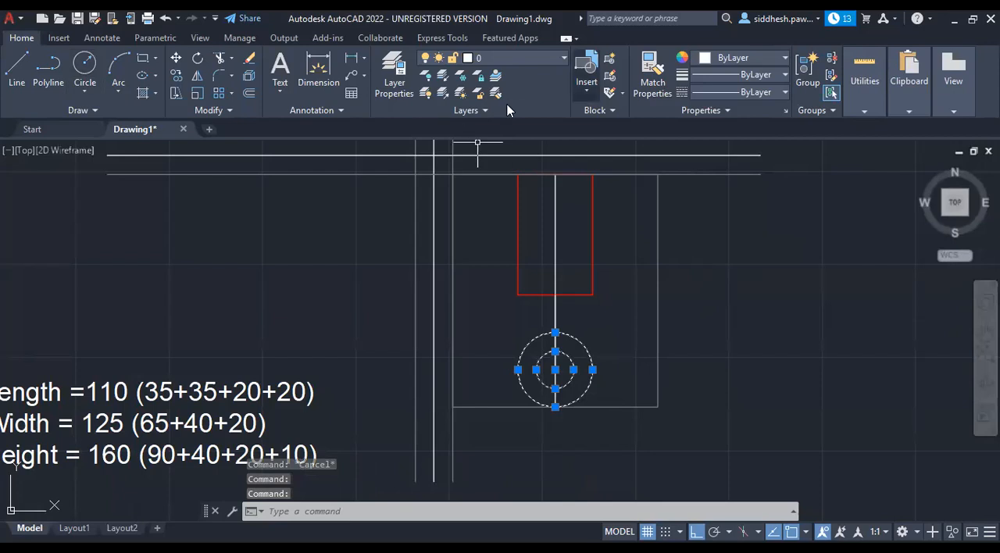
pyautogui.click(780, 59)
pyautogui.click(702, 206)
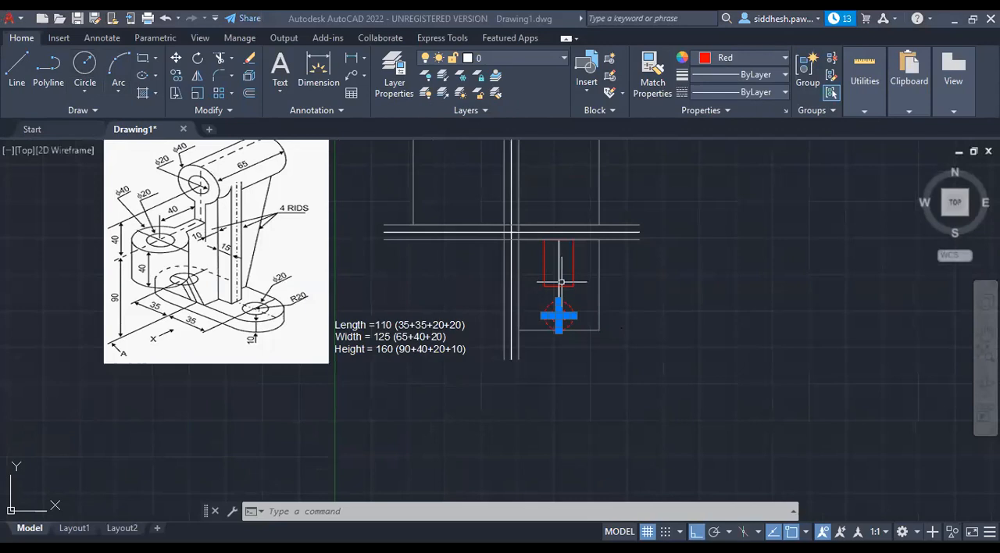
pyautogui.press('Escape')
pyautogui.press('Escape')
pyautogui.press('Escape')
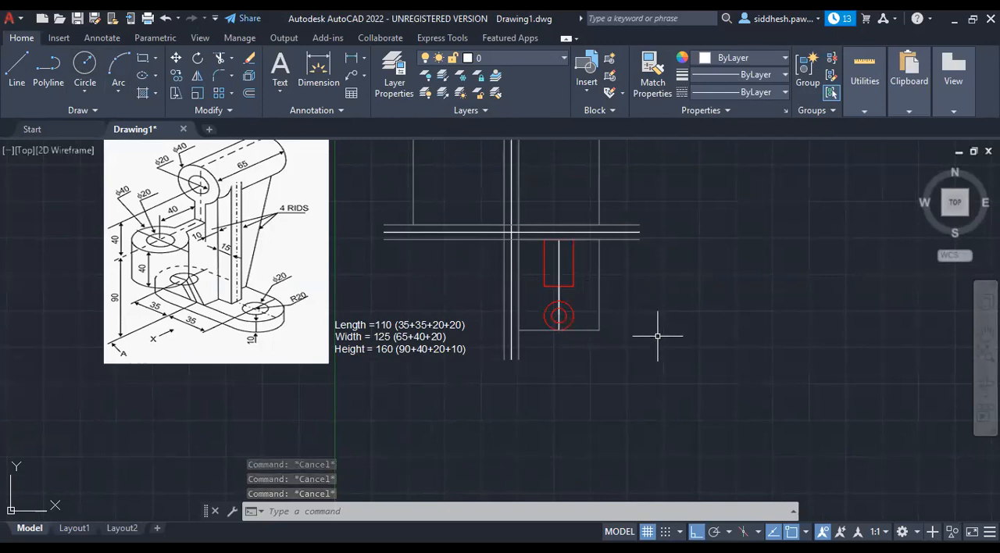
pyautogui.scroll(2, 661, 357)
pyautogui.scroll(2, 458, 217)
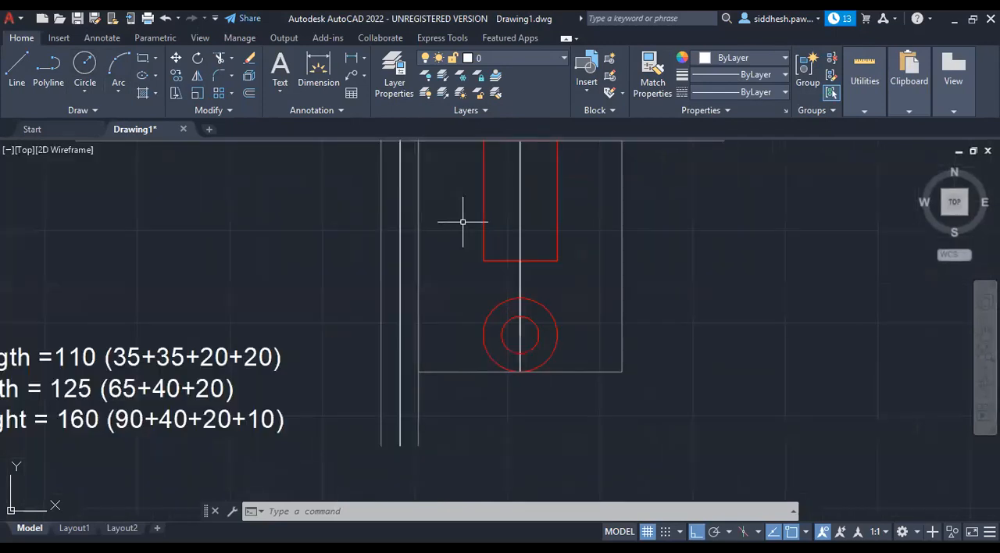
pyautogui.click(521, 277)
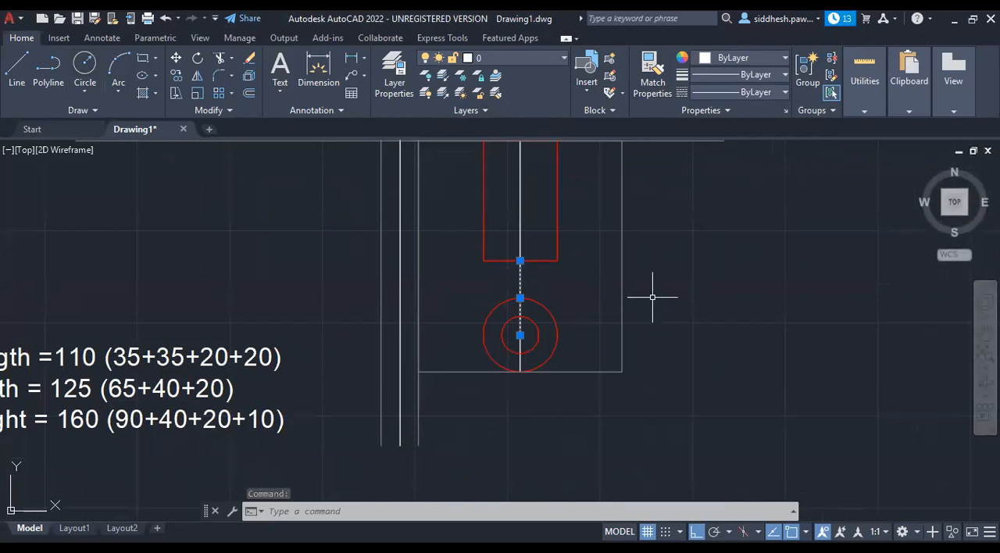
pyautogui.scroll(-2, 652, 297)
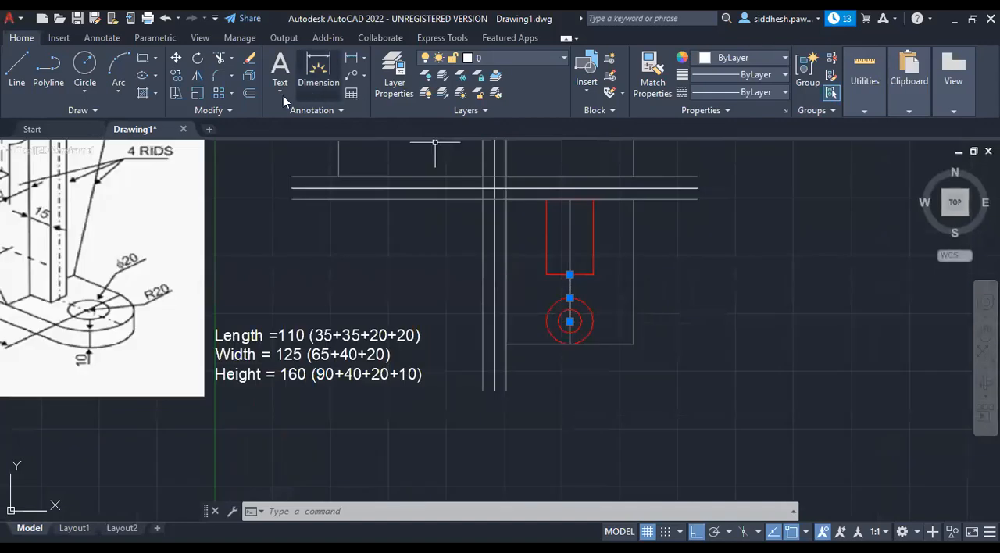
pyautogui.click(249, 93)
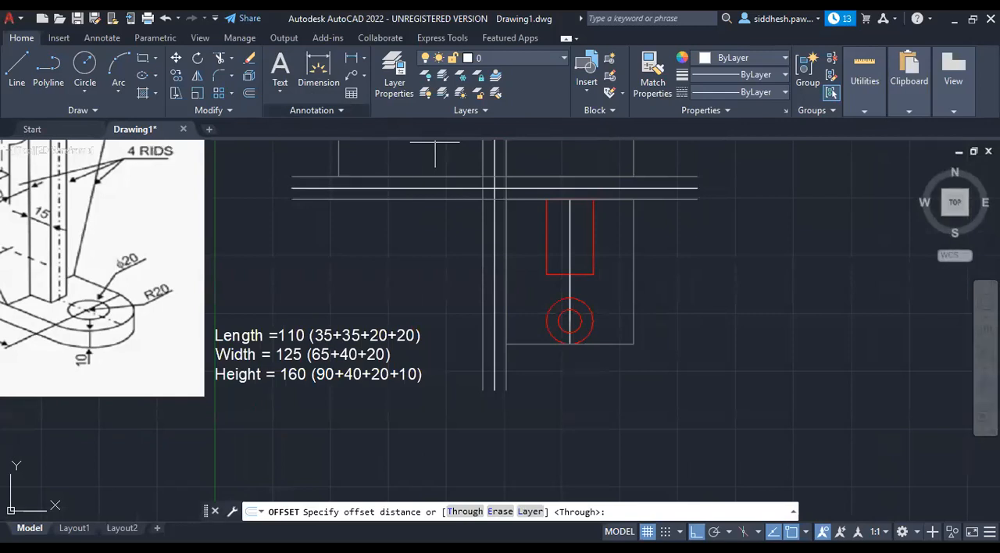
# Examine the web joining the upright cylinder to the horizontal one, and its dimensions, in the pictorial reference drawing.
pyautogui.scroll(-2, 658, 298)
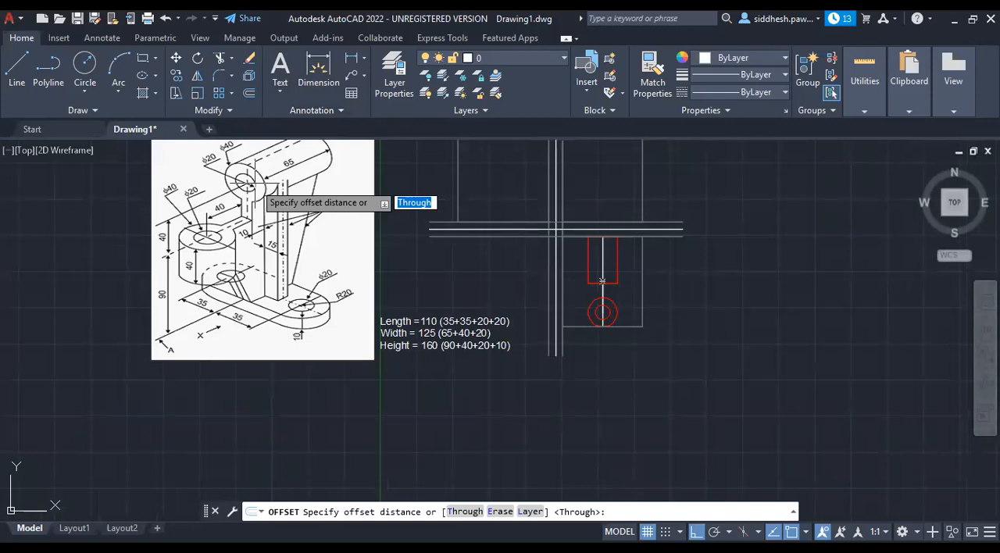
pyautogui.scroll(2, 250, 192)
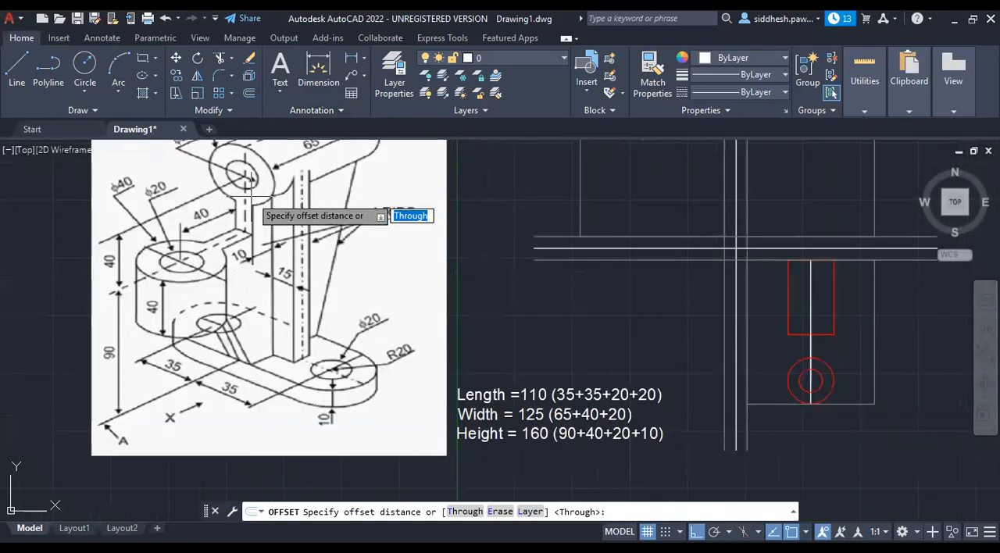
pyautogui.scroll(-2, 250, 192)
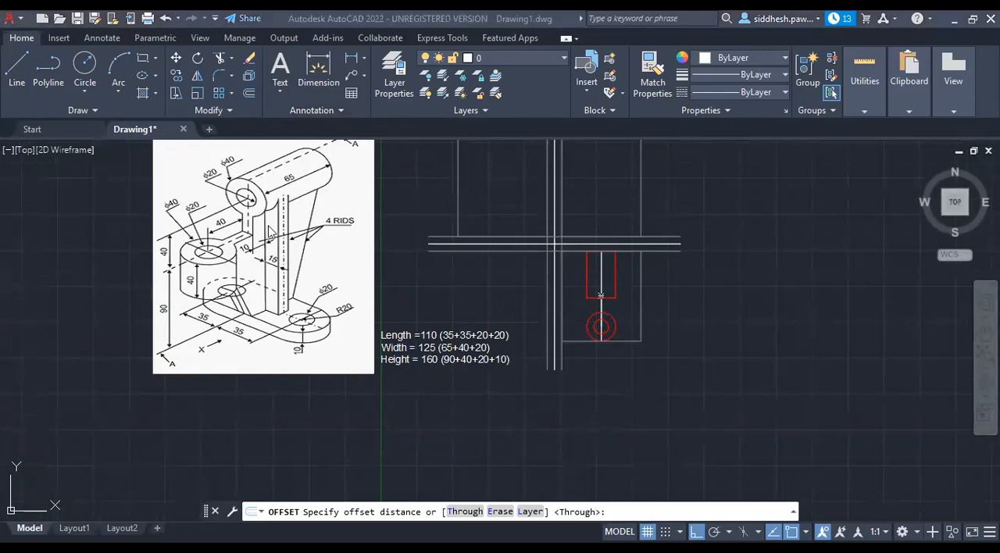
pyautogui.scroll(2, 254, 219)
pyautogui.scroll(2, 249, 227)
pyautogui.scroll(-2, 249, 228)
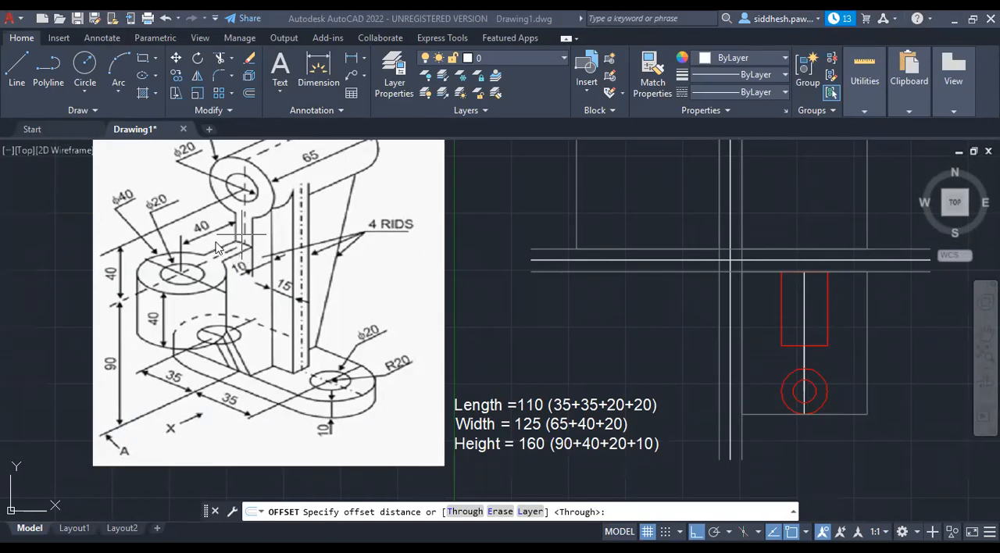
pyautogui.scroll(-2, 281, 247)
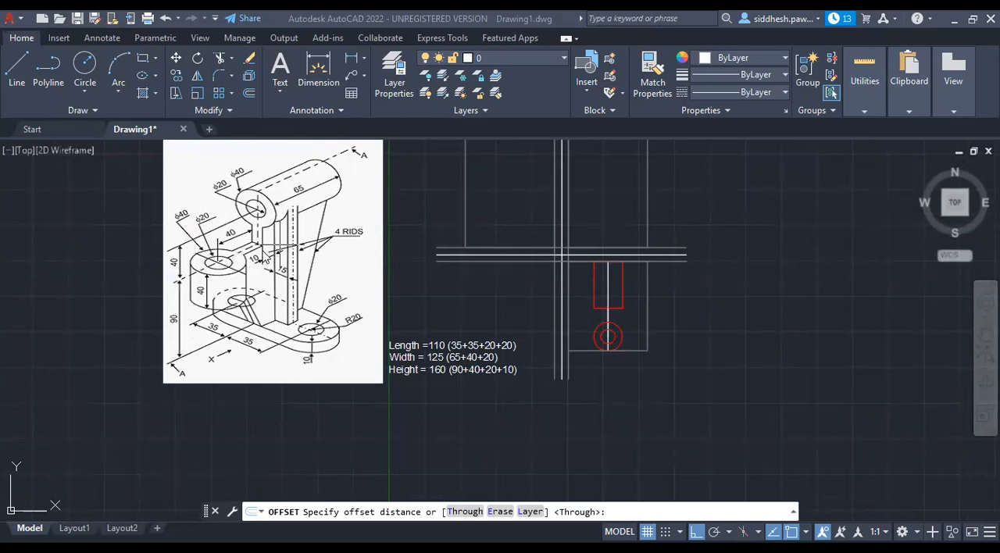
pyautogui.scroll(2, 263, 239)
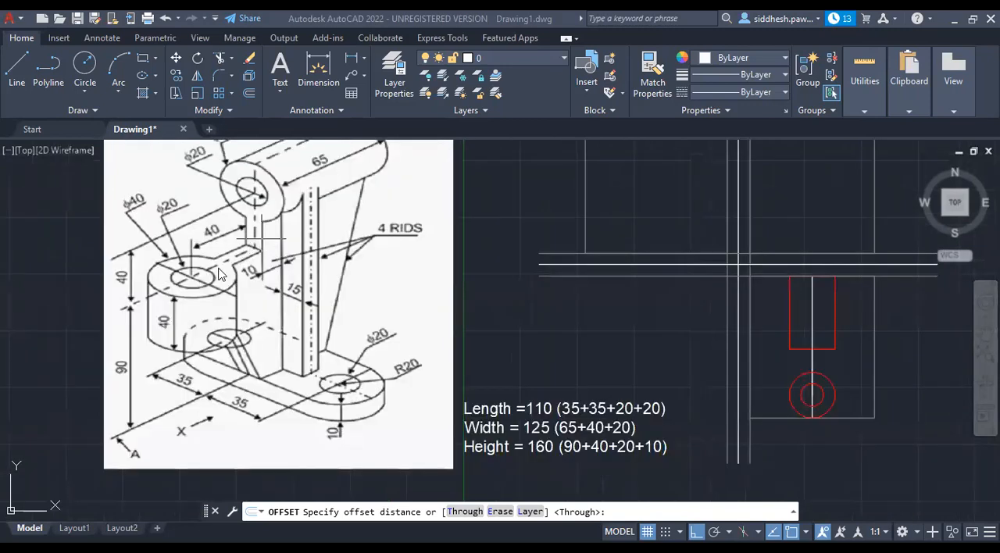
pyautogui.scroll(-2, 218, 273)
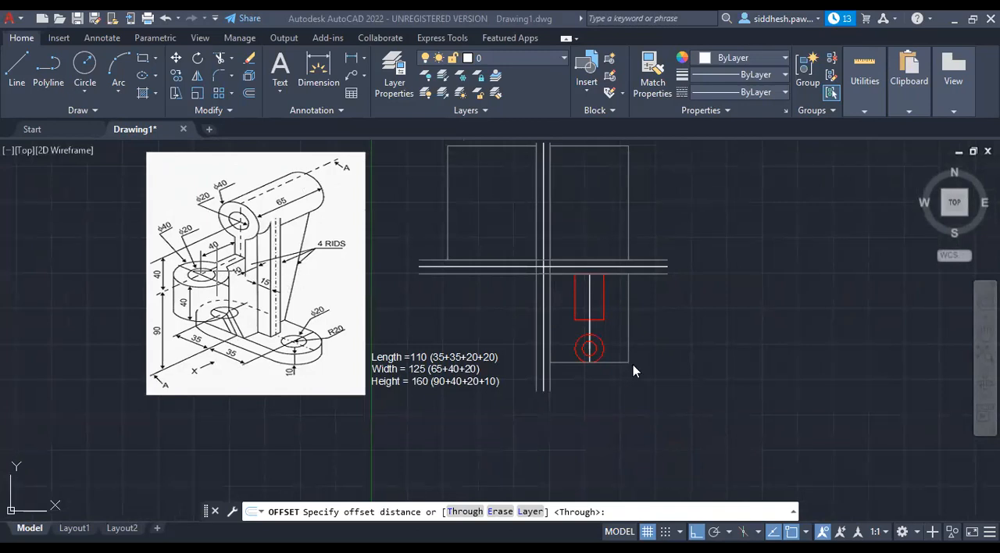
pyautogui.scroll(8, 592, 324)
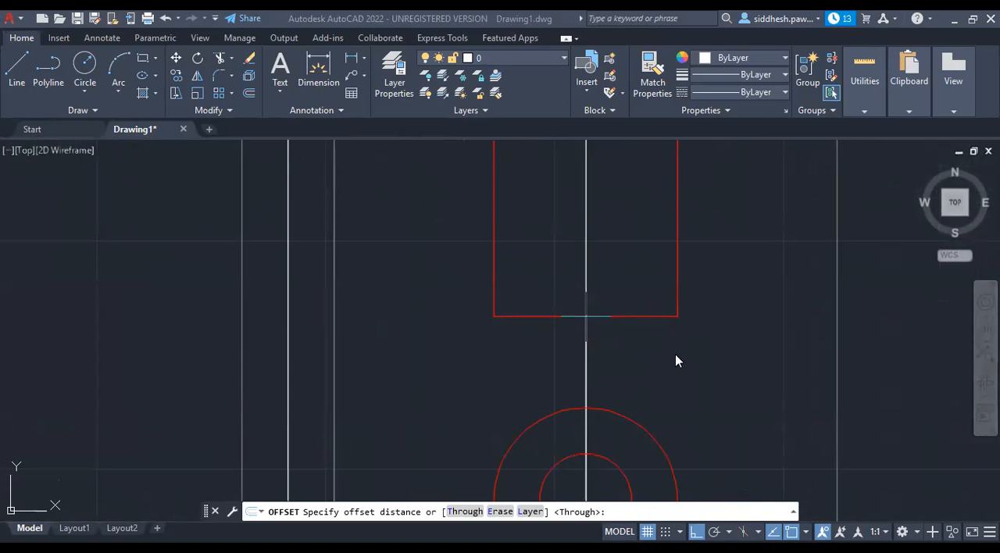
# Offset the vertical line joining the cylinder's lower edge to the circles' centre by 5 on both sides.
pyautogui.press('Escape')
pyautogui.press('Escape')
pyautogui.click(586, 324)
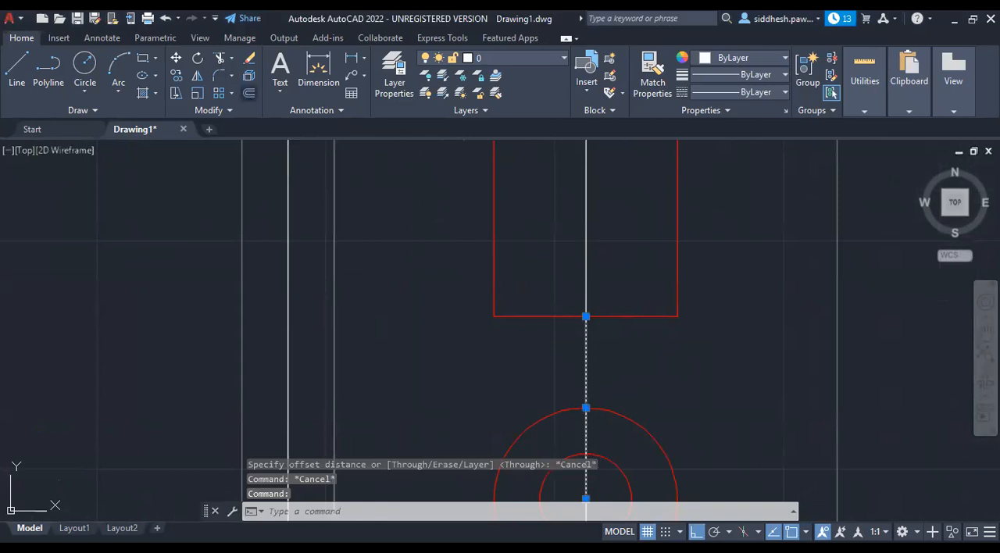
pyautogui.click(248, 93)
pyautogui.write('t')
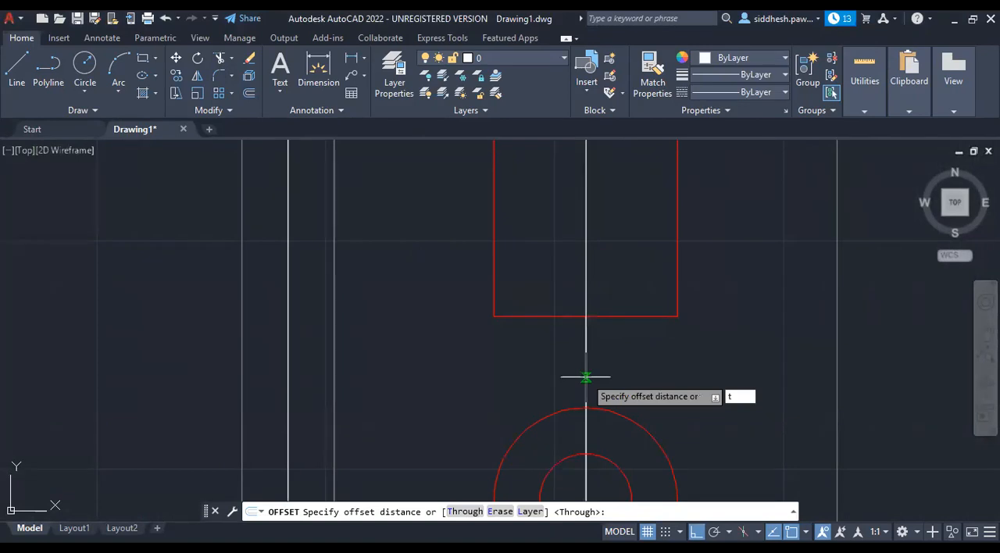
pyautogui.press('Return')
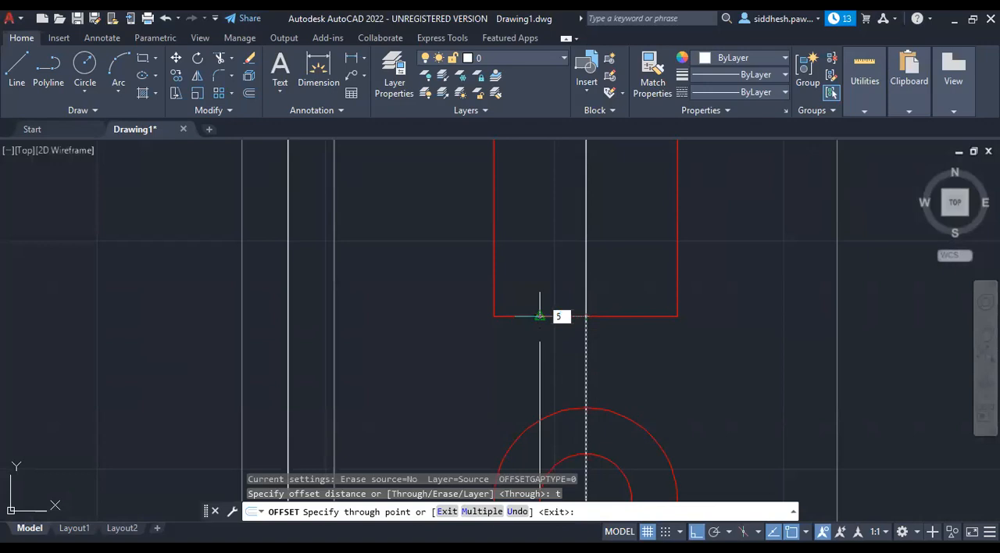
pyautogui.press('Return')
pyautogui.click(586, 334)
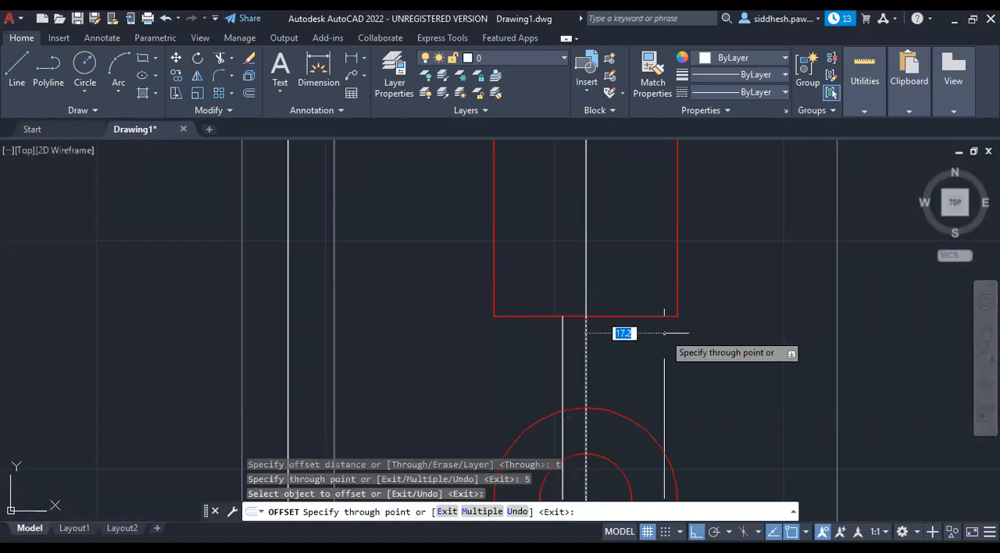
pyautogui.write('5')
pyautogui.press('Return')
pyautogui.press('Escape')
# Trim the two web lines inside the outer circle and the outer circle's arc between them.
pyautogui.scroll(-3, 664, 333)
pyautogui.scroll(-1, 576, 347)
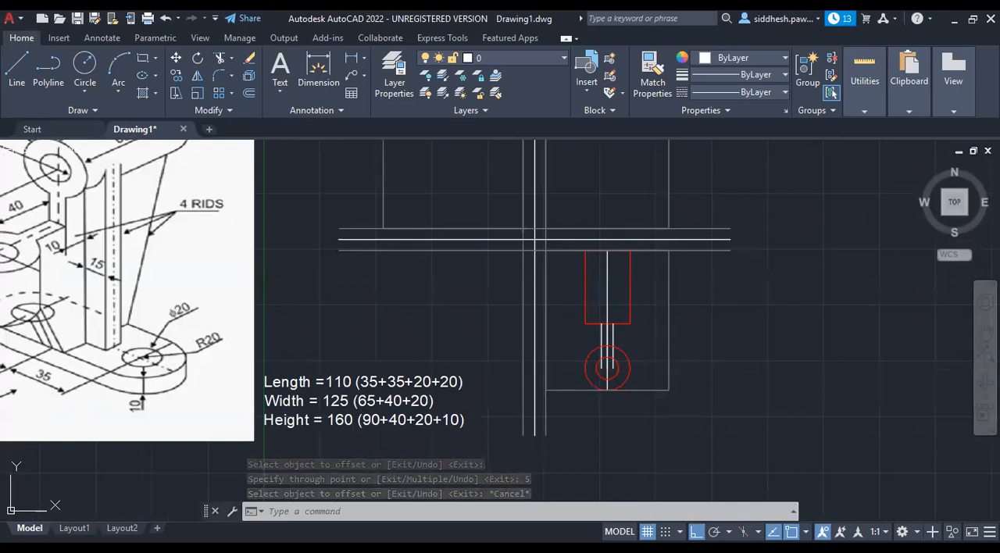
pyautogui.hotkey('ctrl', 'a')
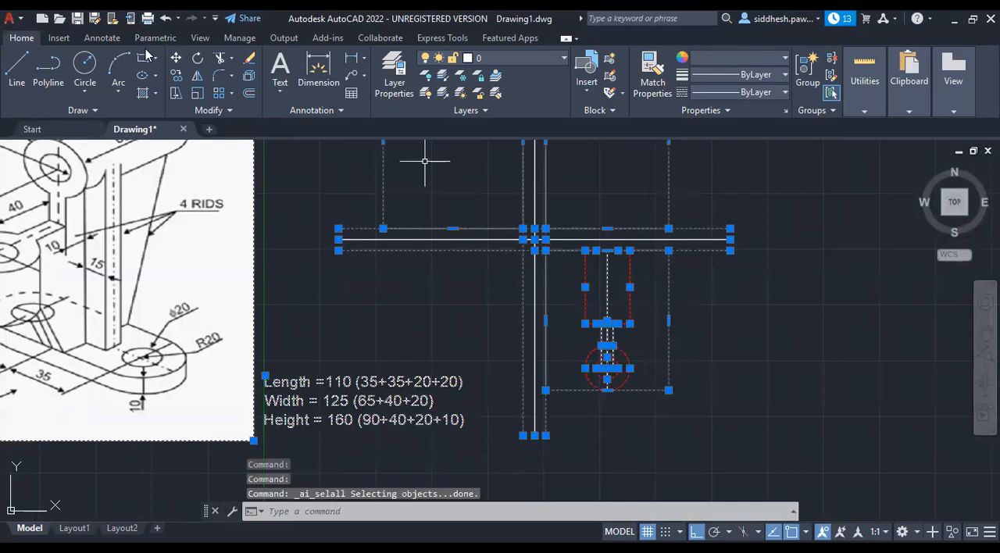
pyautogui.write('trim')
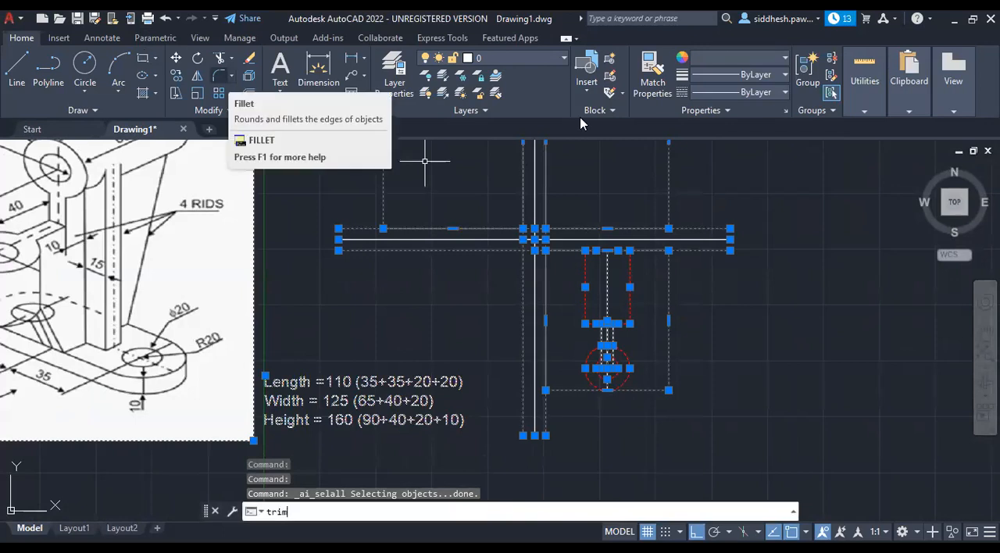
pyautogui.press('Return')
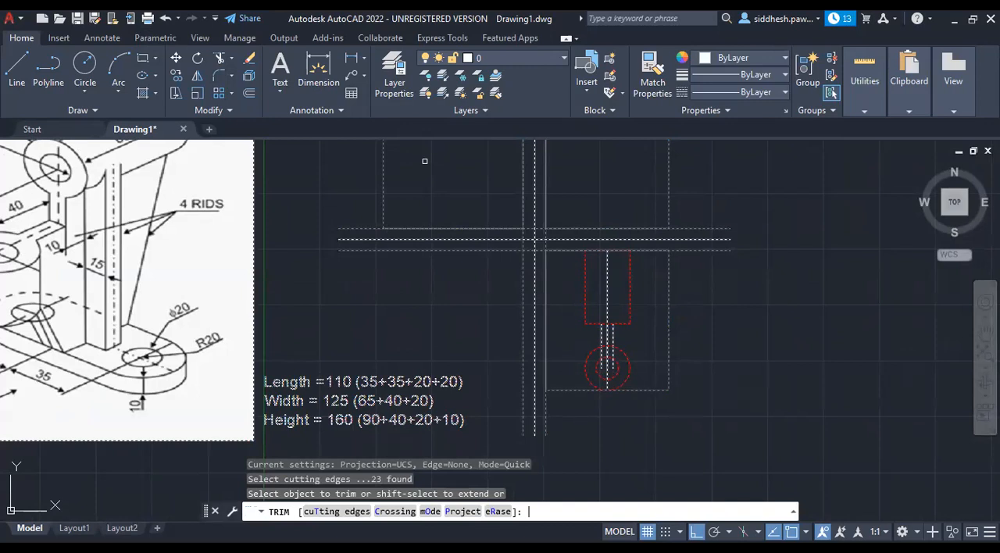
pyautogui.press('Escape')
# Change the colour of the two vertical web lines in the top view to Red.
pyautogui.scroll(6, 616, 344)
pyautogui.click(604, 317)
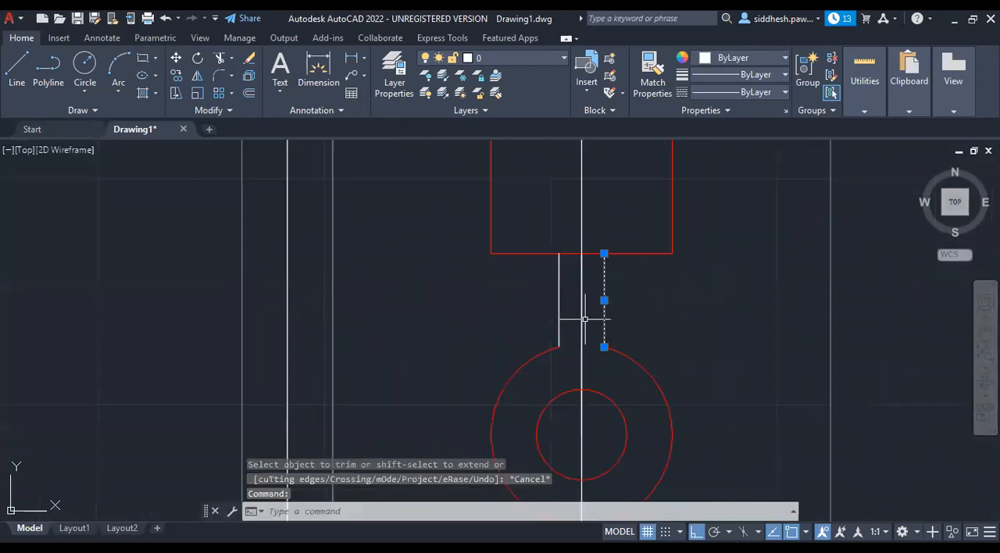
pyautogui.click(559, 320)
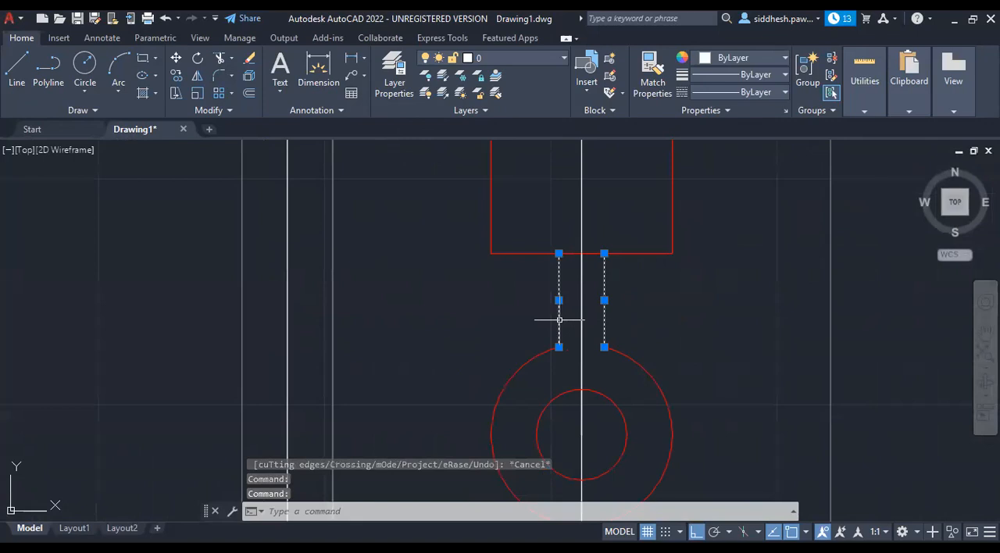
pyautogui.click(785, 58)
pyautogui.click(701, 206)
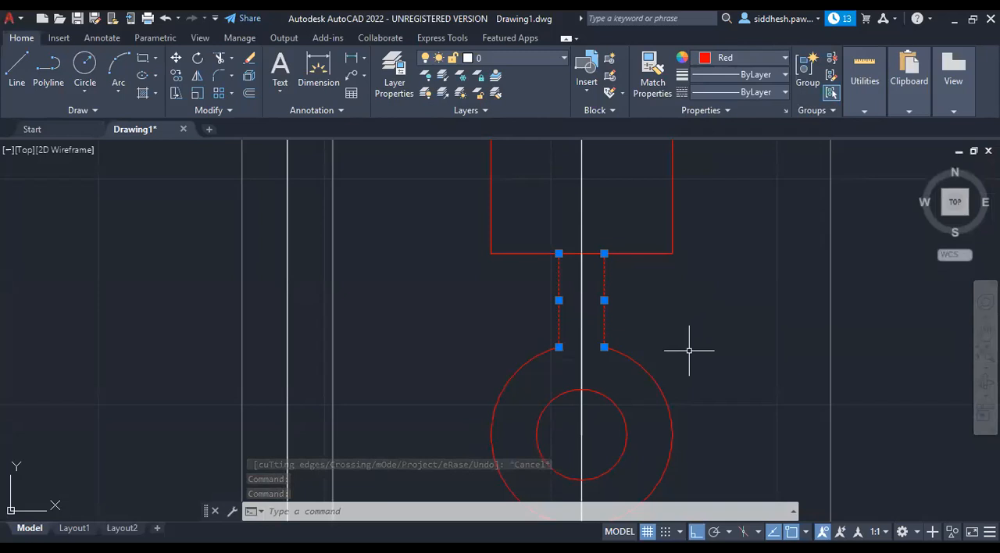
pyautogui.press('Escape')
pyautogui.press('Escape')
# Examine the red cylinder, web and circles of the top view against the pictorial reference drawing.
pyautogui.scroll(-5, 601, 196)
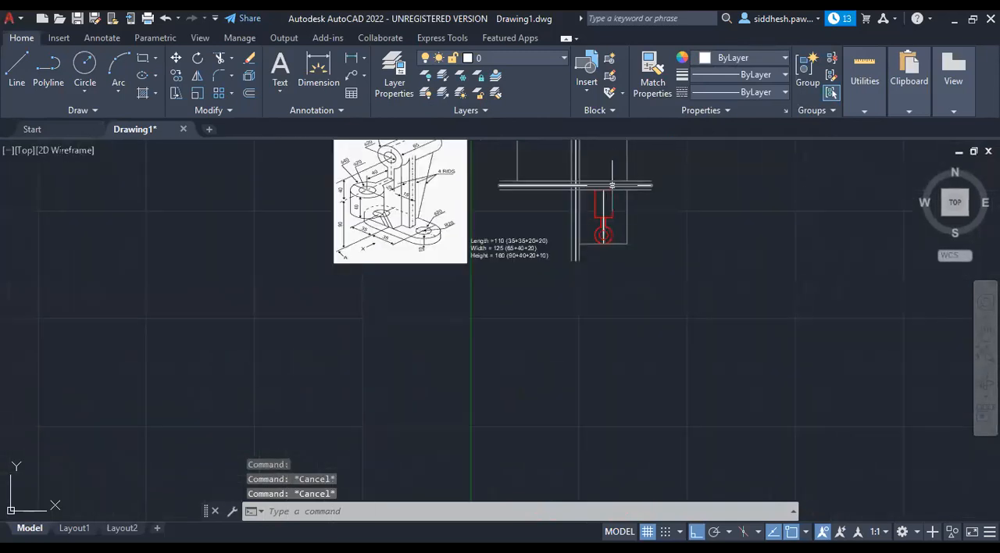
pyautogui.scroll(4, 611, 185)
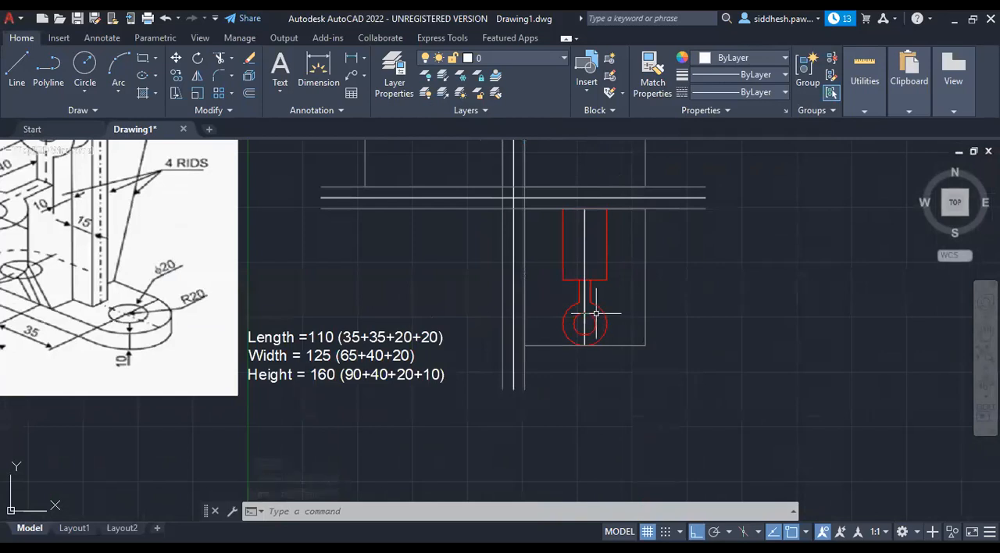
pyautogui.scroll(-2, 515, 384)
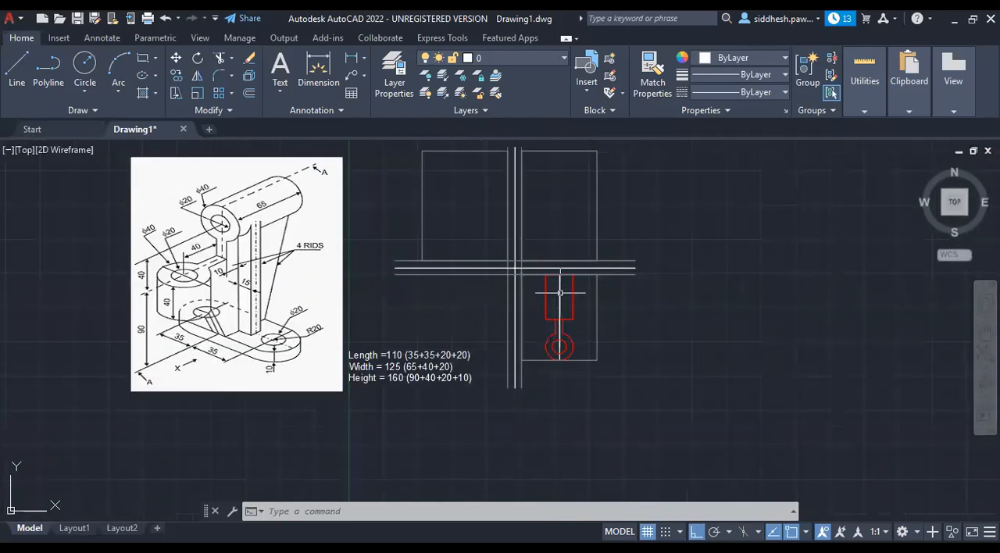
pyautogui.scroll(2, 569, 259)
pyautogui.scroll(-1, 578, 351)
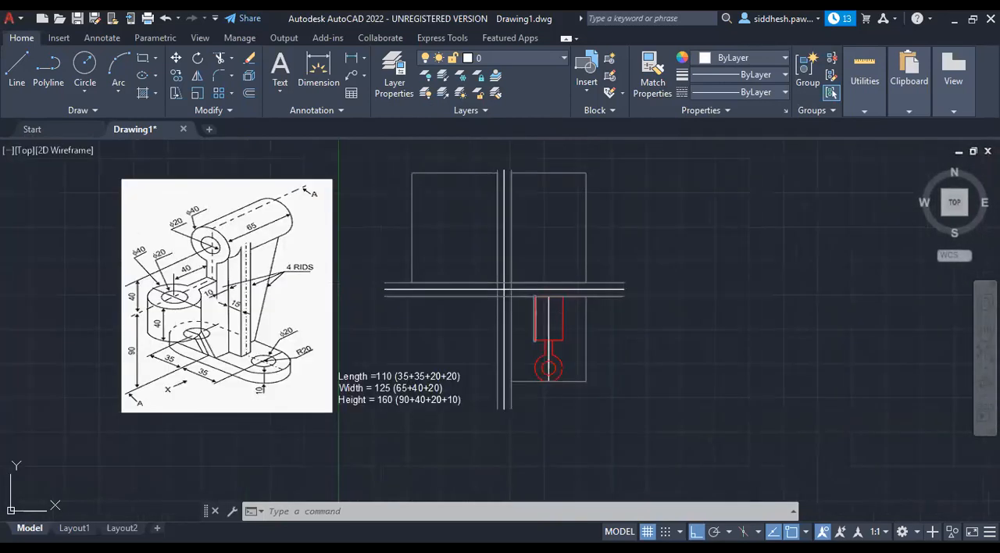
pyautogui.scroll(2, 594, 350)
pyautogui.scroll(1, 566, 394)
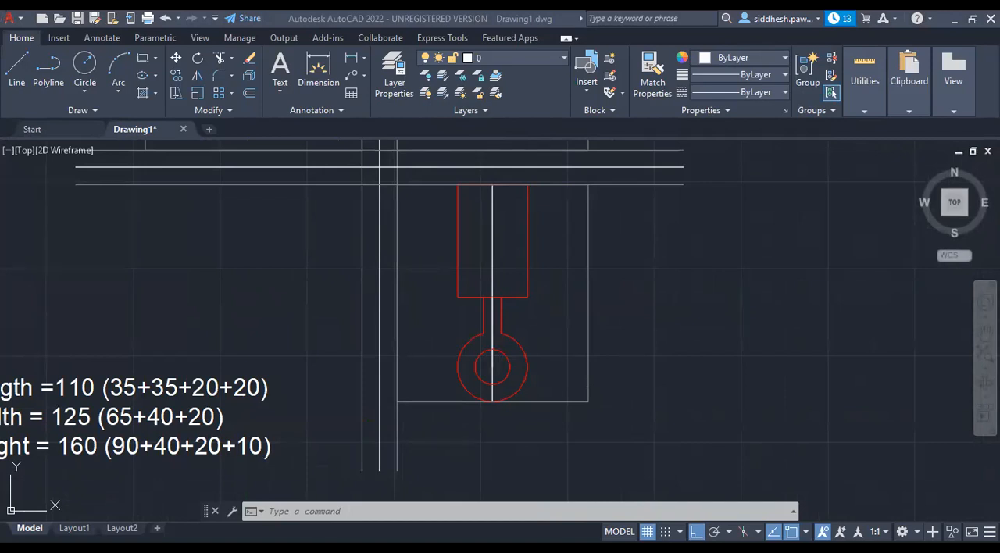
pyautogui.click(797, 374)
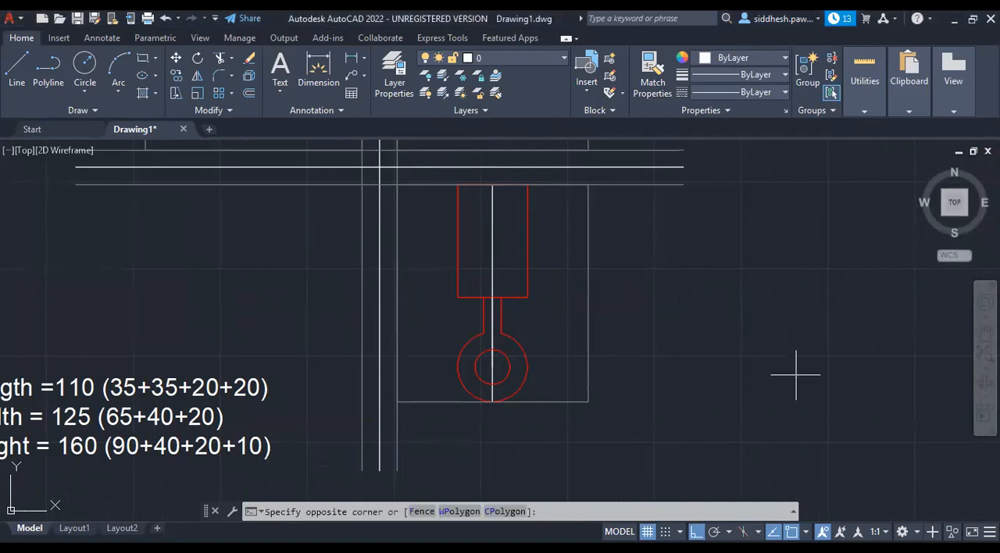
pyautogui.click(749, 320)
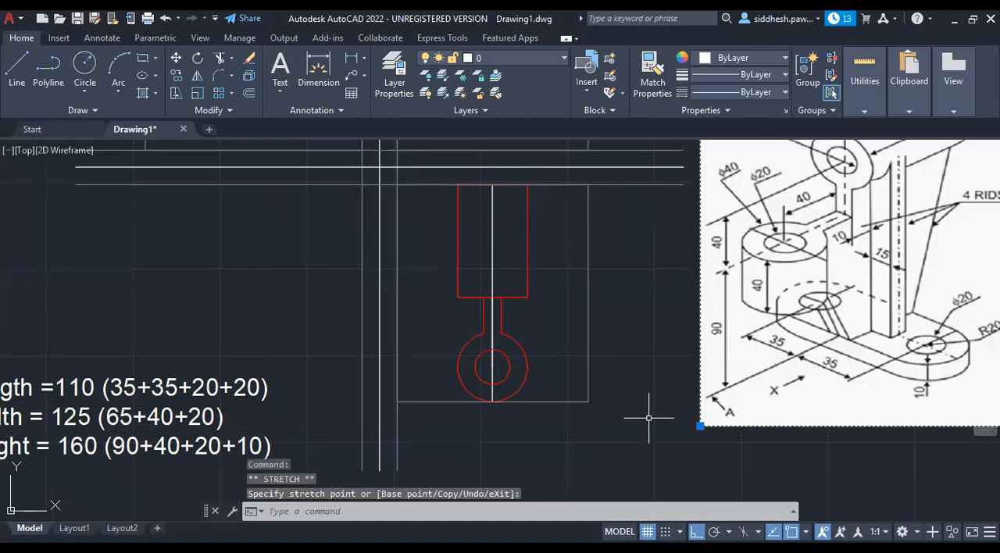
# Erase the smaller copy of the reference image beside the top view and close the Properties palette.
pyautogui.scroll(-3, 652, 408)
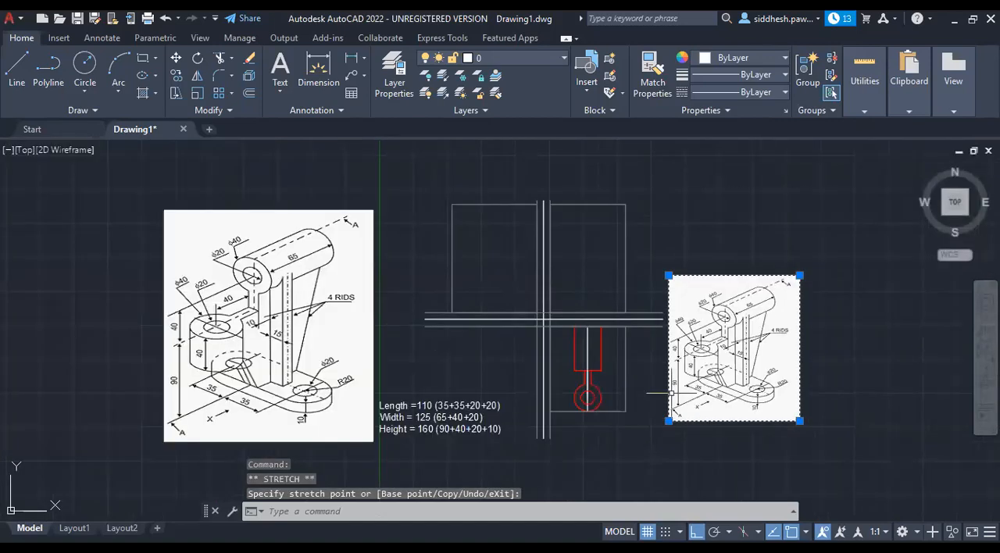
pyautogui.click(800, 275)
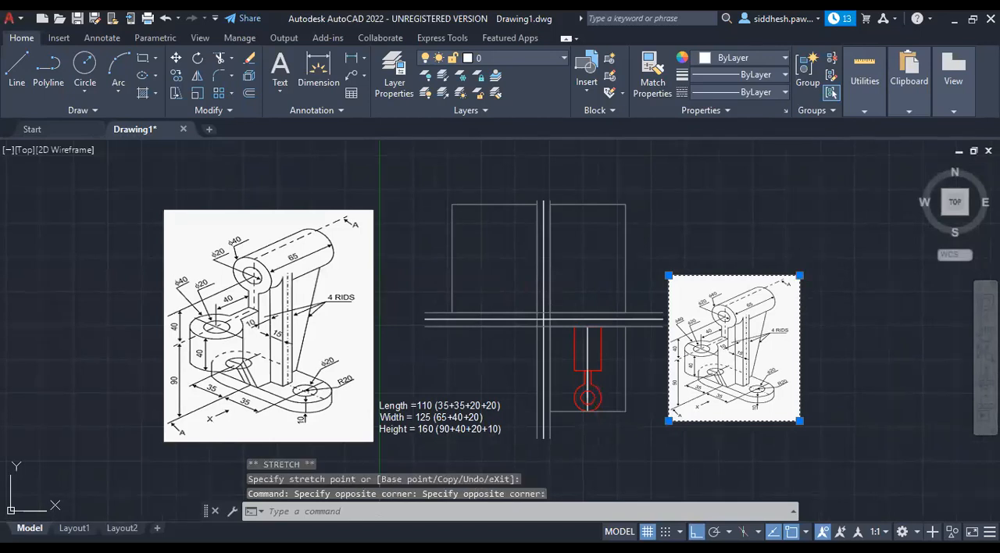
pyautogui.hotkey('ctrl', '1')
pyautogui.press('Delete')
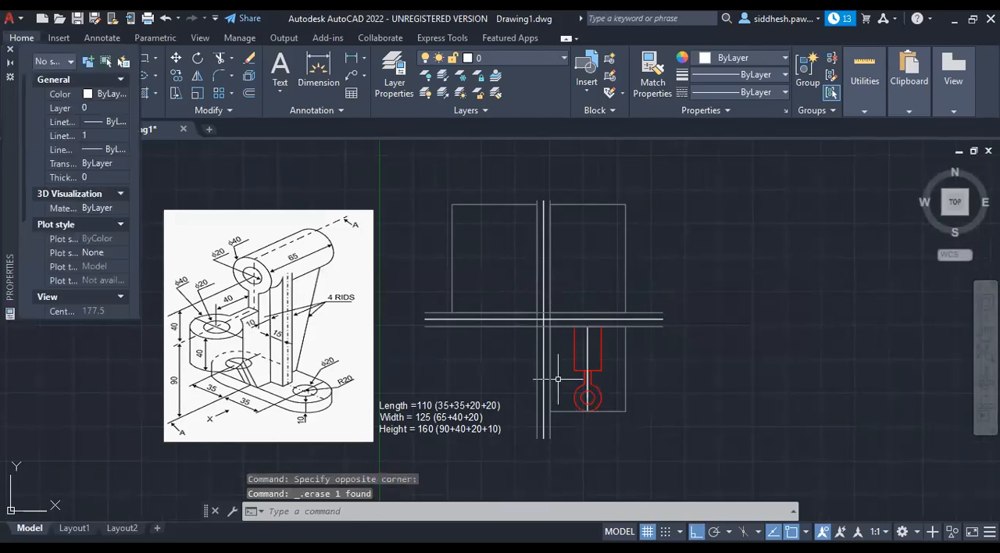
pyautogui.scroll(4, 562, 373)
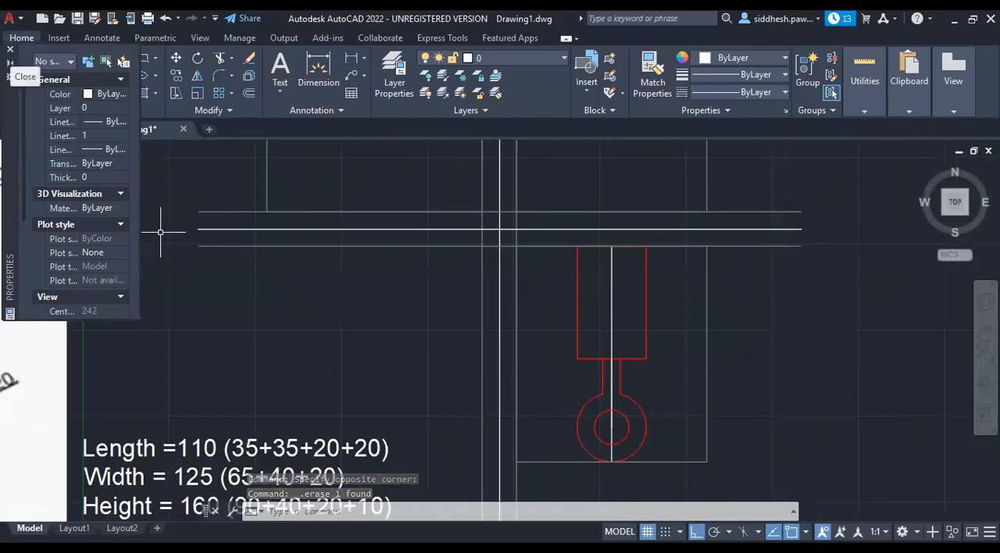
pyautogui.click(10, 53)
# Draw a horizontal line from the centre line to the bounding rectangle's right edge, 15 above the cylinder's lower edge, and erase the 15-long guide line.
pyautogui.scroll(-3, 182, 299)
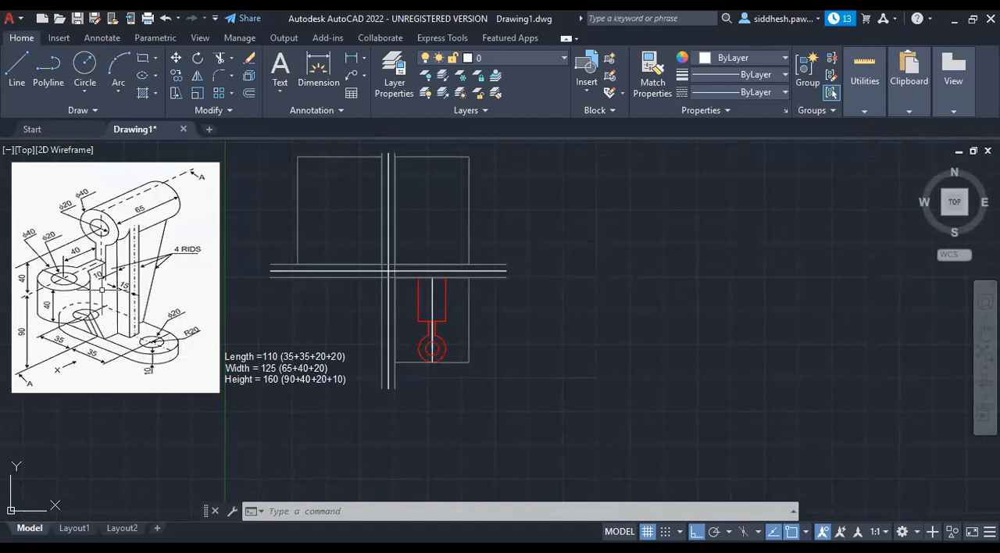
pyautogui.scroll(2, 64, 335)
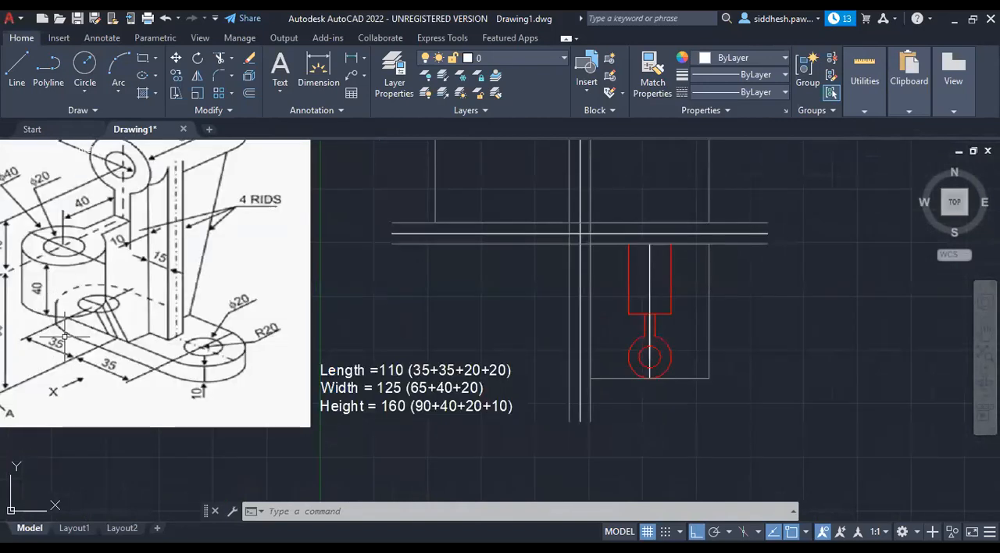
pyautogui.scroll(-2, 64, 336)
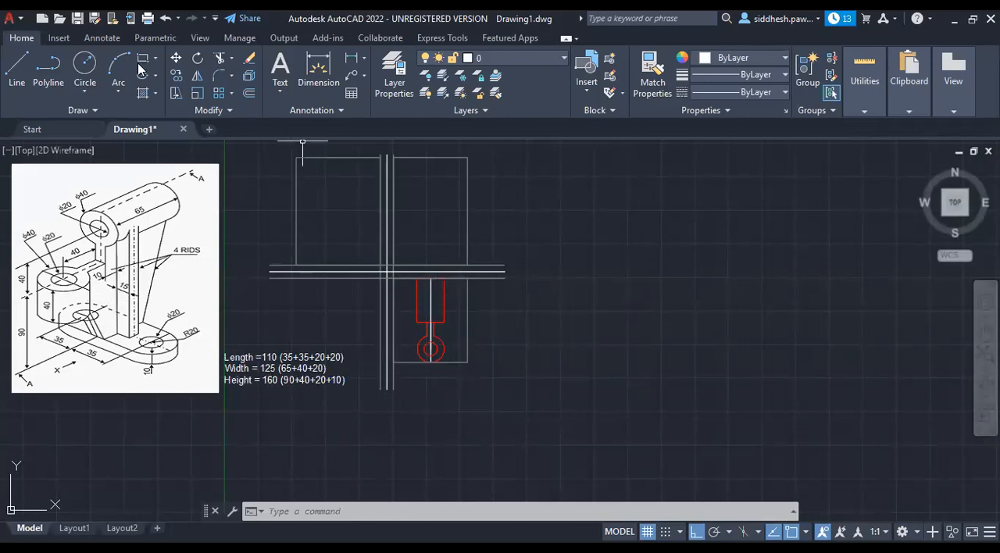
pyautogui.click(16, 66)
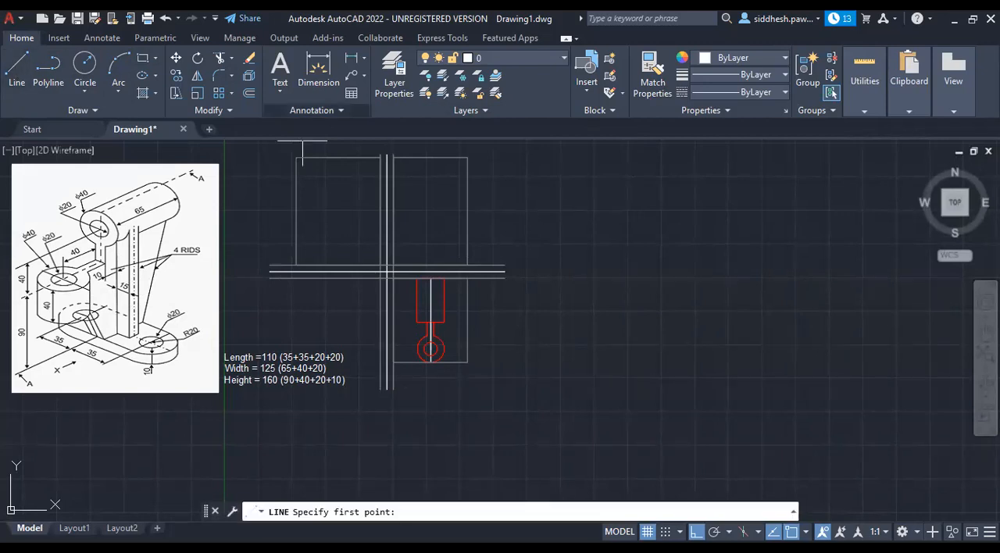
pyautogui.scroll(5, 441, 324)
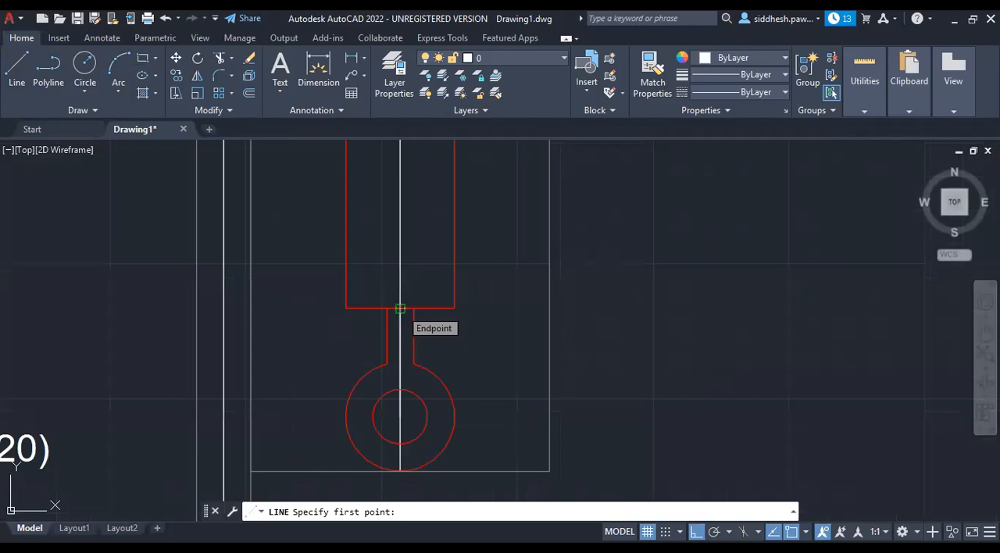
pyautogui.click(400, 309)
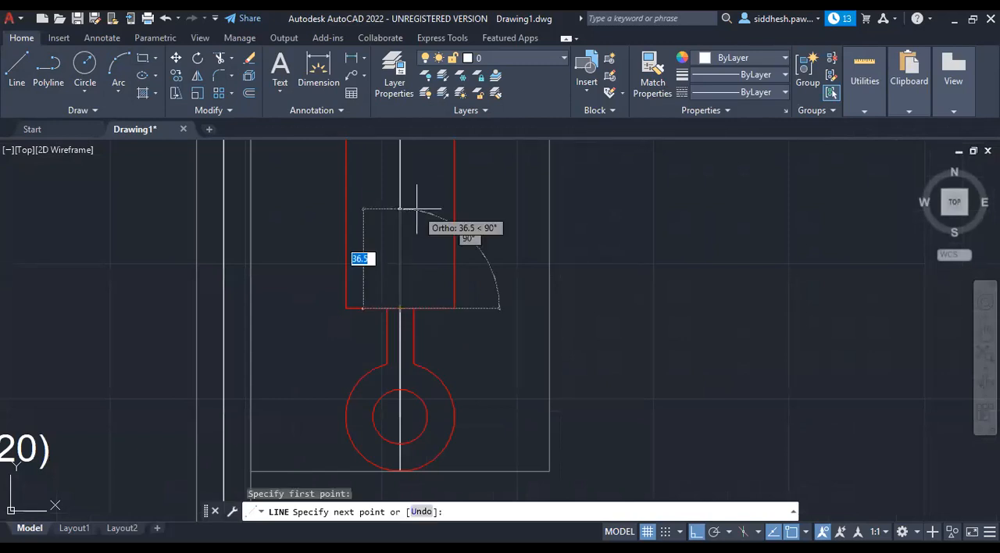
pyautogui.write('15')
pyautogui.press('Return')
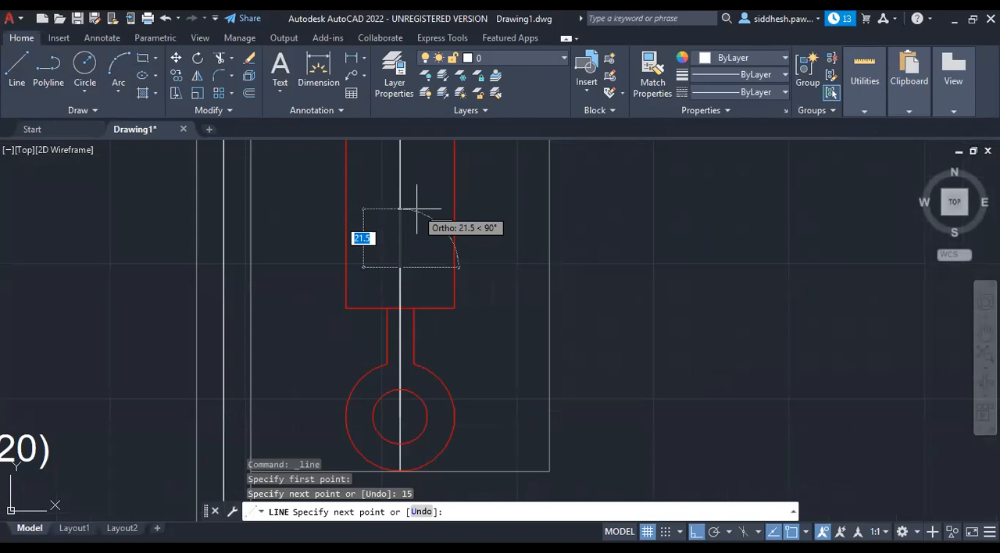
pyautogui.click(416, 210)
pyautogui.press('Escape')
pyautogui.scroll(-3, 504, 268)
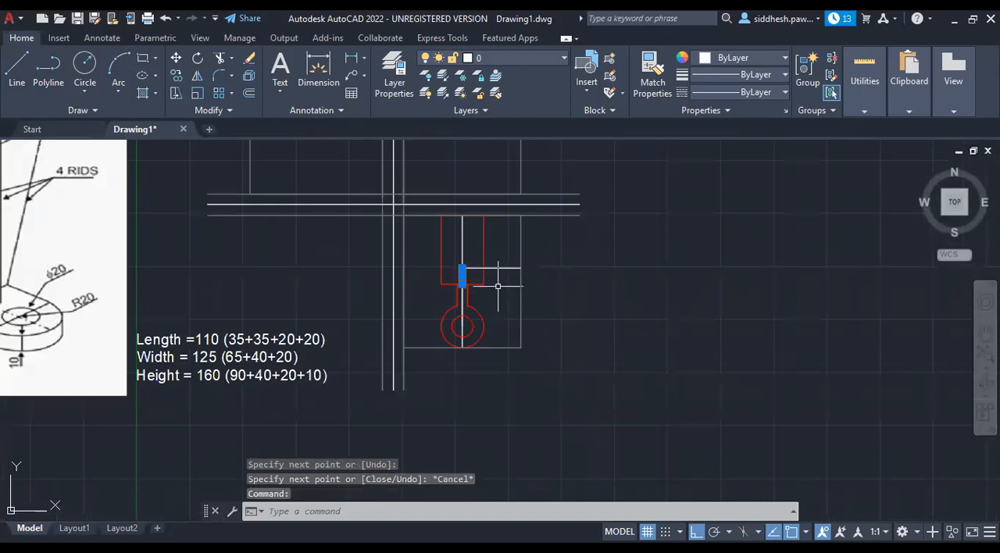
pyautogui.press('Delete')
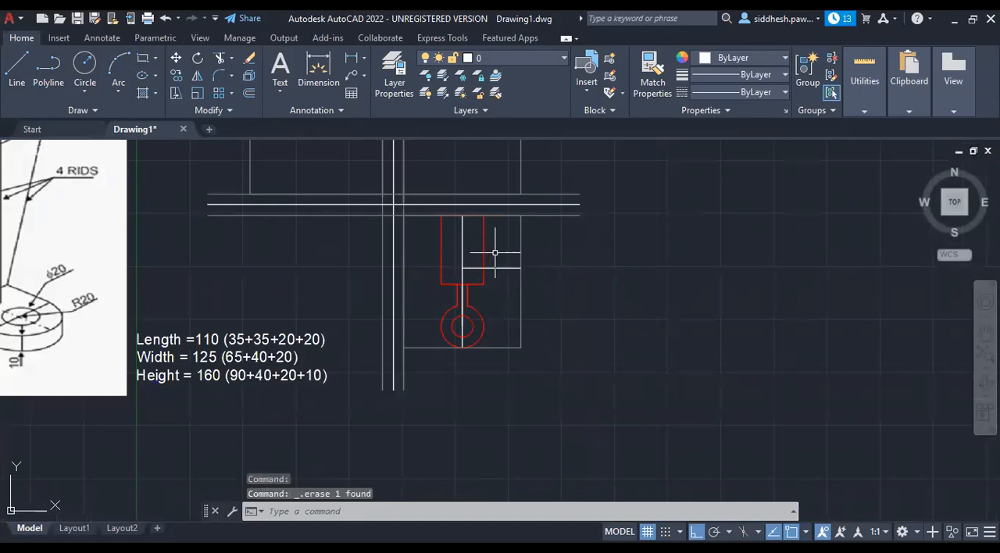
# Stretch the inner end of the new horizontal line to the left edge of the top view's bounding rectangle.
pyautogui.scroll(-4, 486, 258)
pyautogui.scroll(2, 304, 237)
pyautogui.scroll(2, 309, 236)
pyautogui.scroll(-2, 328, 211)
pyautogui.scroll(2, 330, 205)
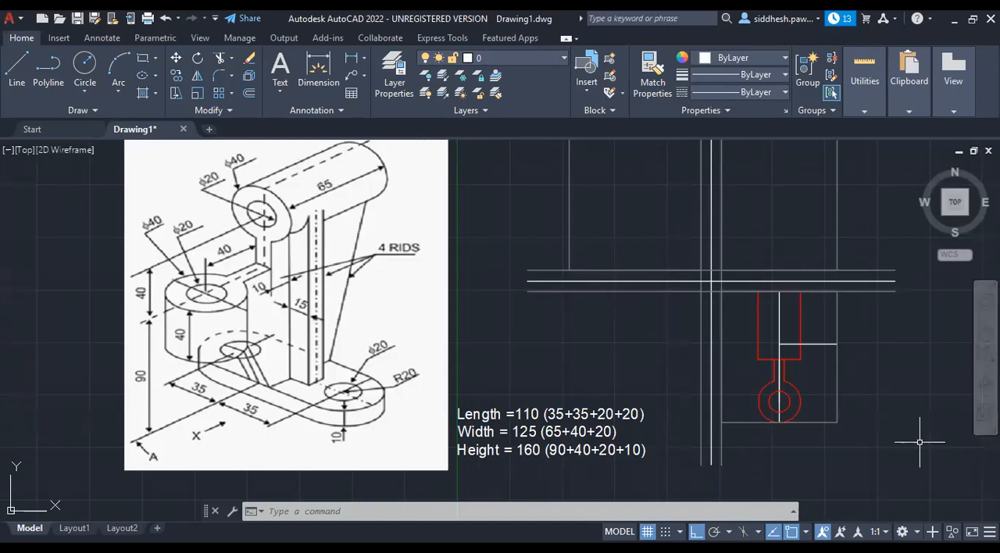
pyautogui.click(823, 344)
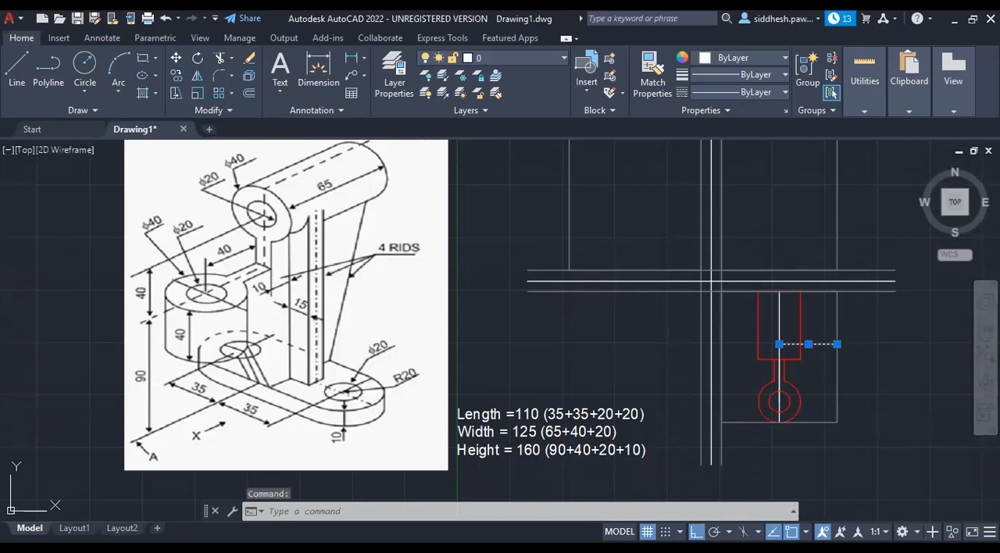
pyautogui.click(779, 344)
pyautogui.click(721, 343)
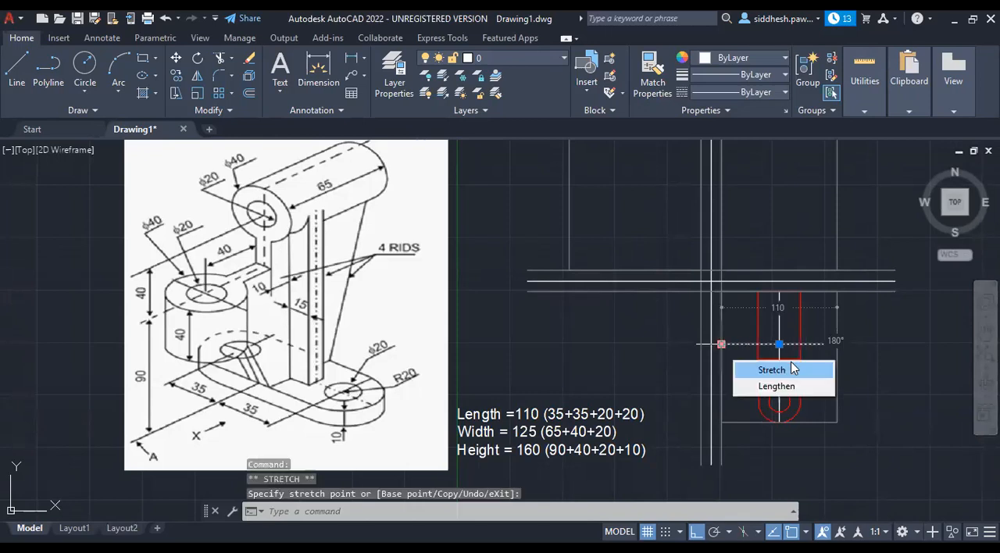
pyautogui.press('Escape')
pyautogui.press('Escape')
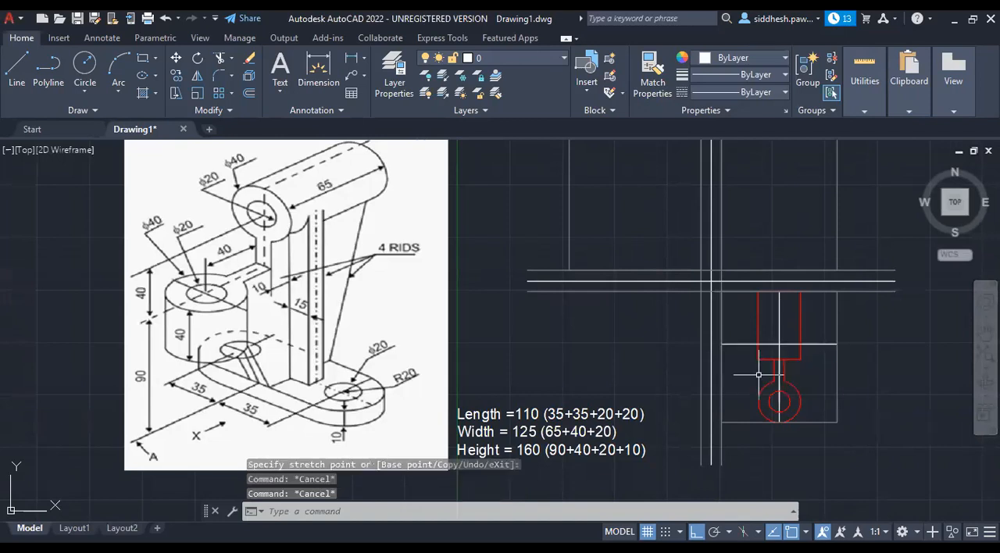
# With the top view's horizontal line selected, load the CENTERX2 linetype from acadiso.lin into the drawing.
pyautogui.press('Escape')
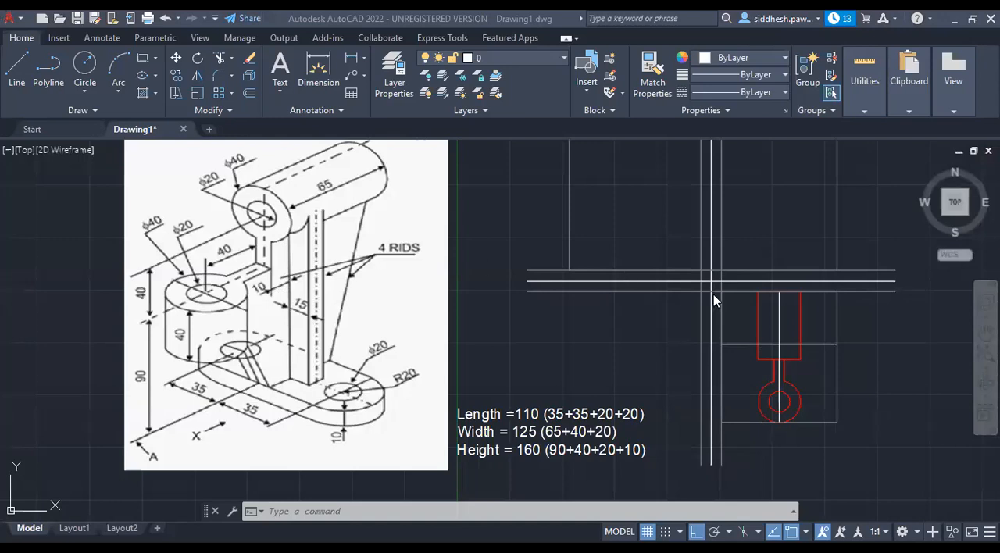
pyautogui.click(820, 343)
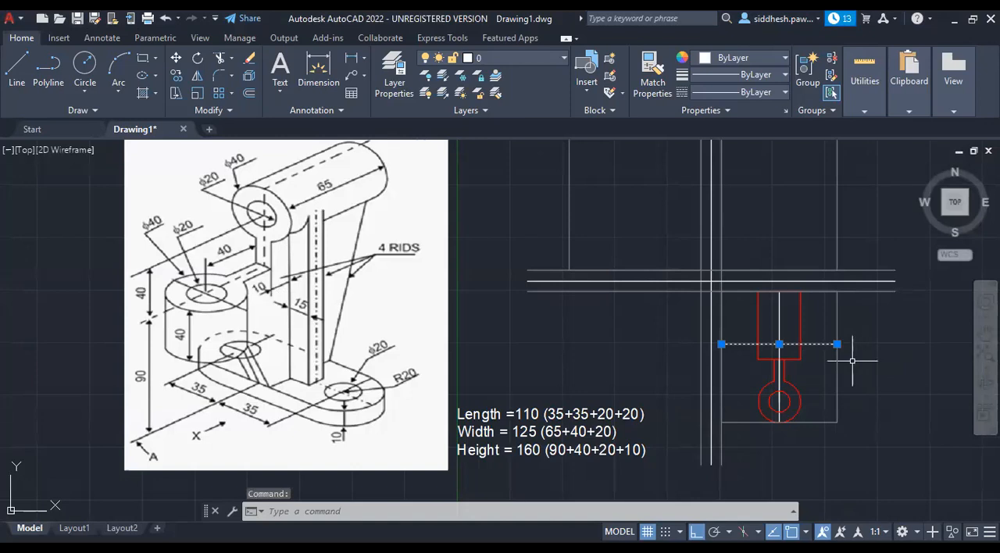
pyautogui.click(788, 93)
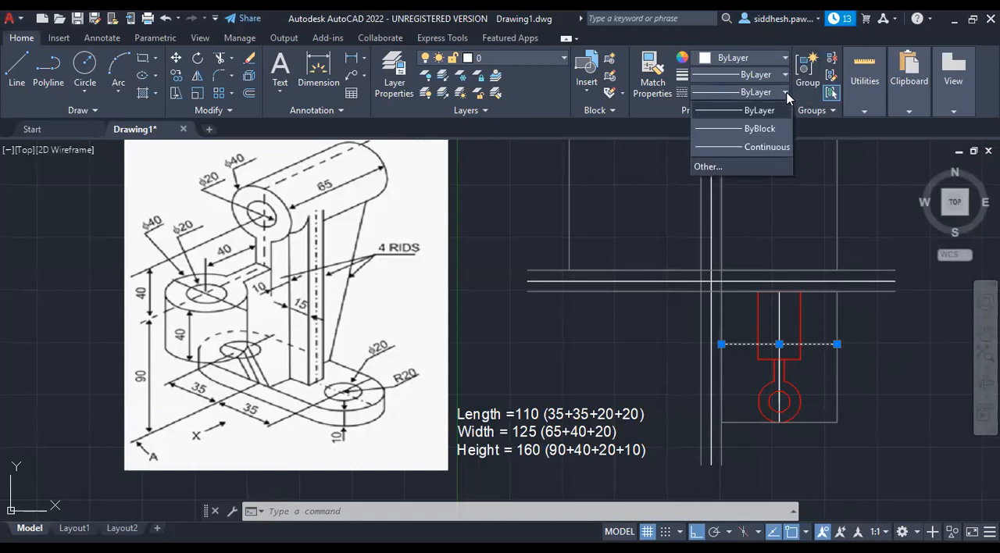
pyautogui.click(744, 166)
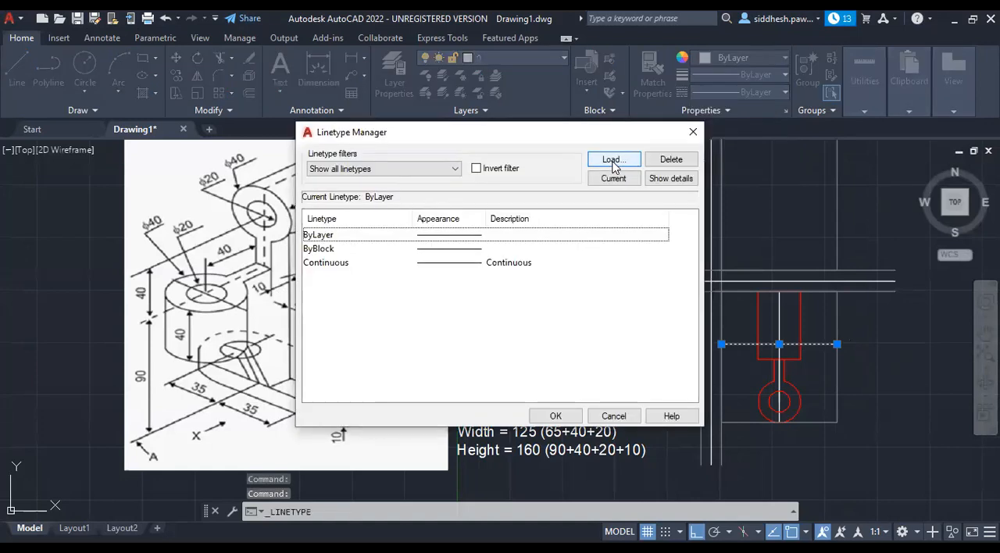
pyautogui.click(614, 160)
pyautogui.scroll(-2, 375, 355)
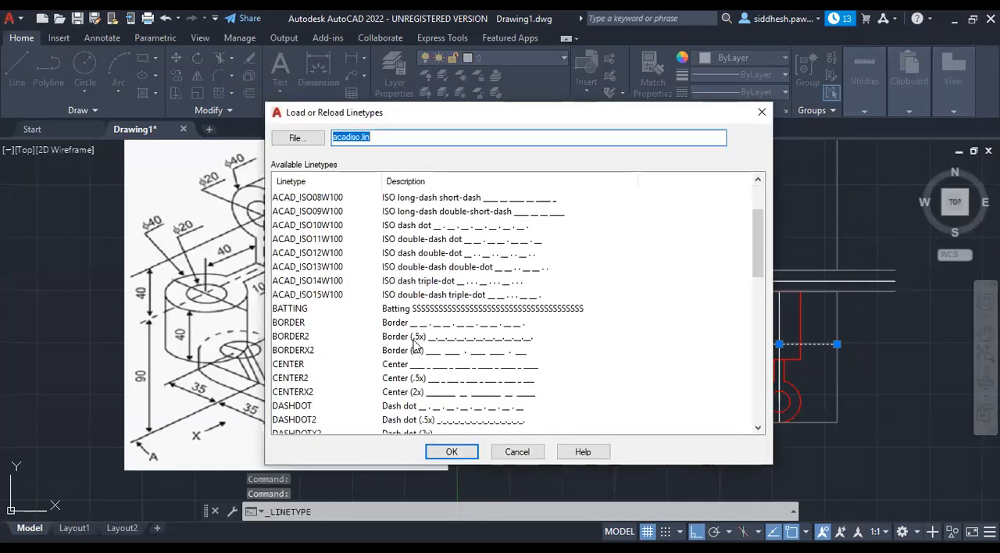
pyautogui.click(375, 353)
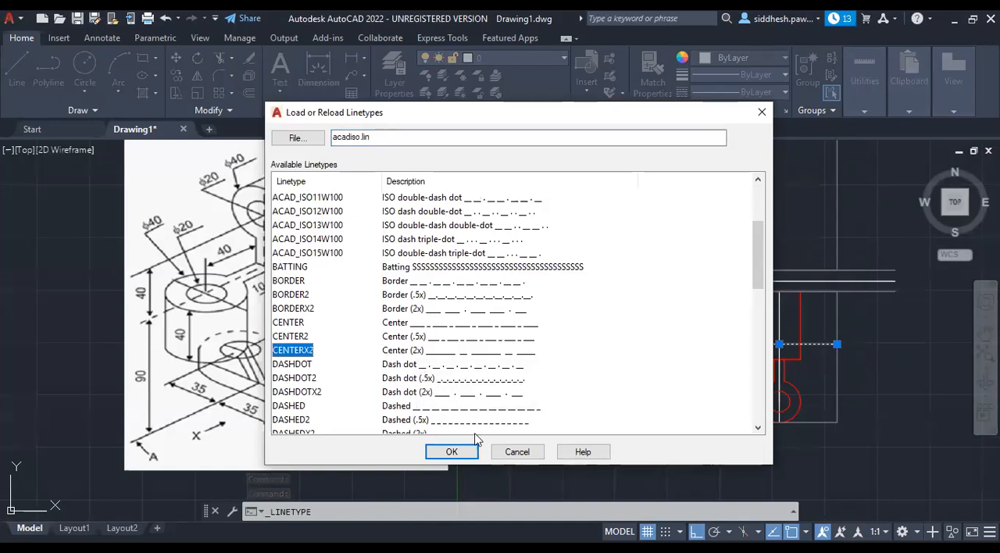
pyautogui.click(451, 452)
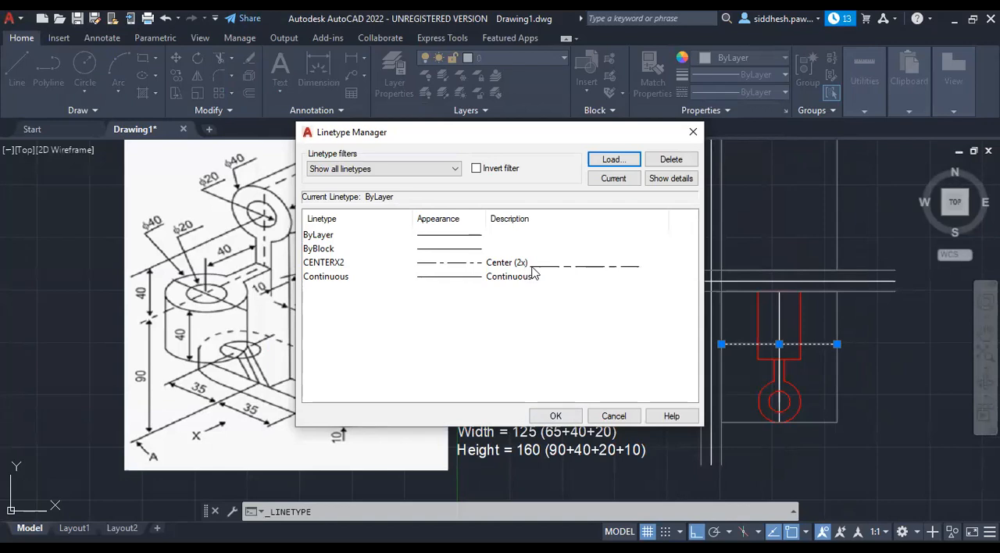
pyautogui.click(504, 264)
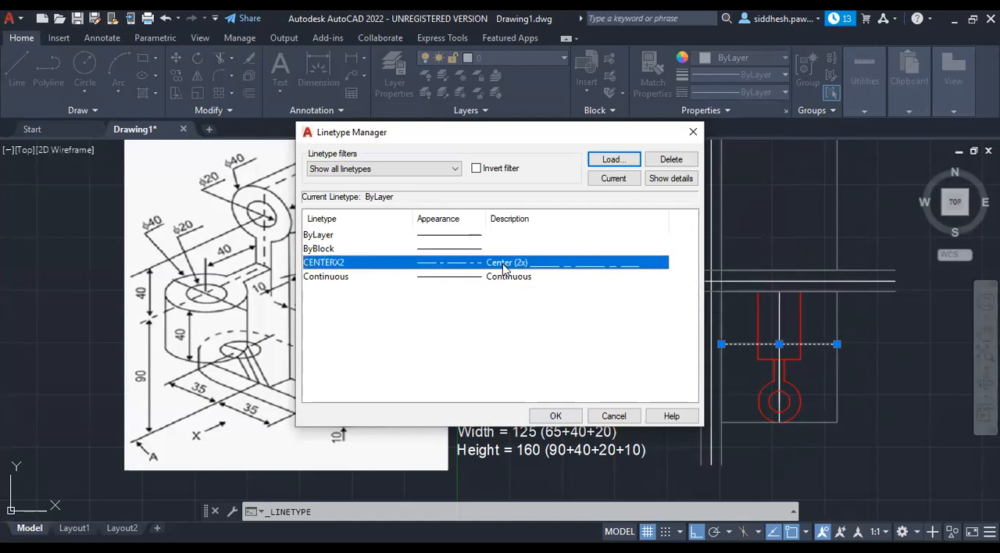
pyautogui.click(554, 417)
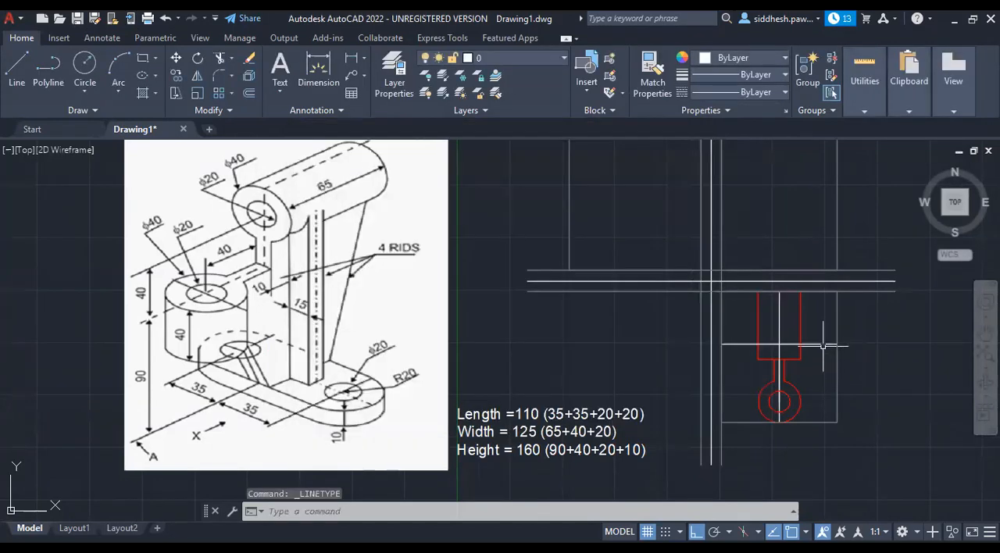
# Set the current linetype scale for new objects to 5 in the Properties palette.
pyautogui.click(787, 110)
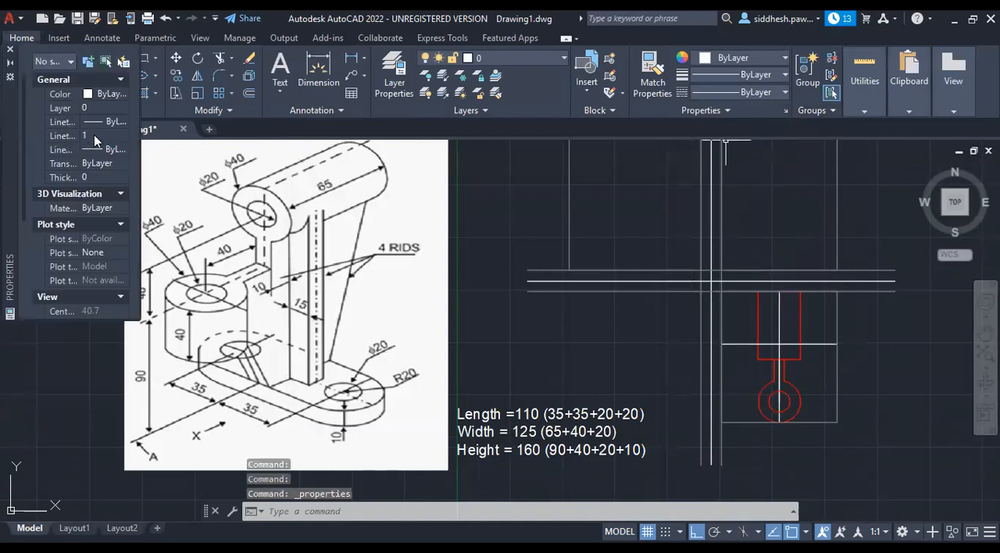
pyautogui.click(94, 135)
pyautogui.write('5')
pyautogui.press('Tab')
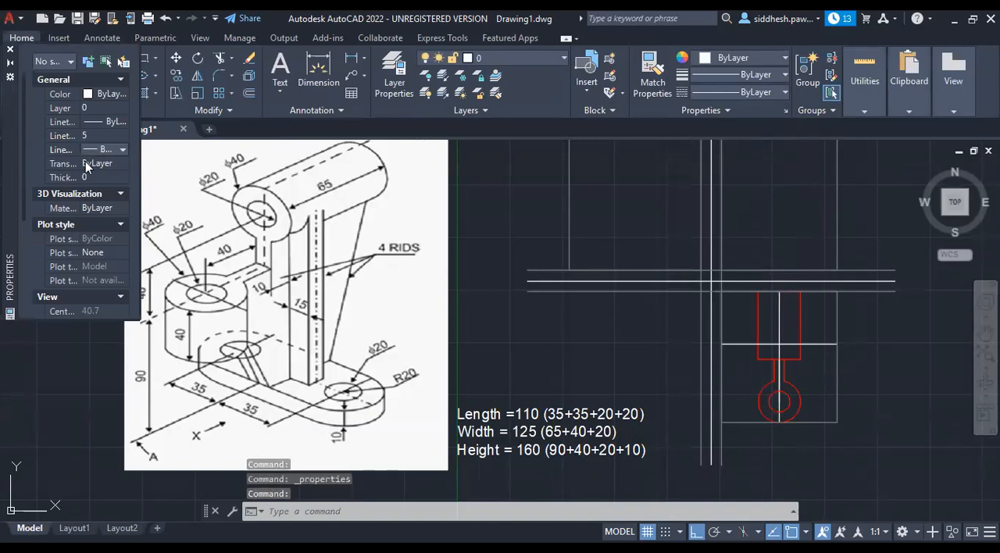
# Try linetype scales of 5 and 10 on the top view's horizontal line.
pyautogui.click(752, 344)
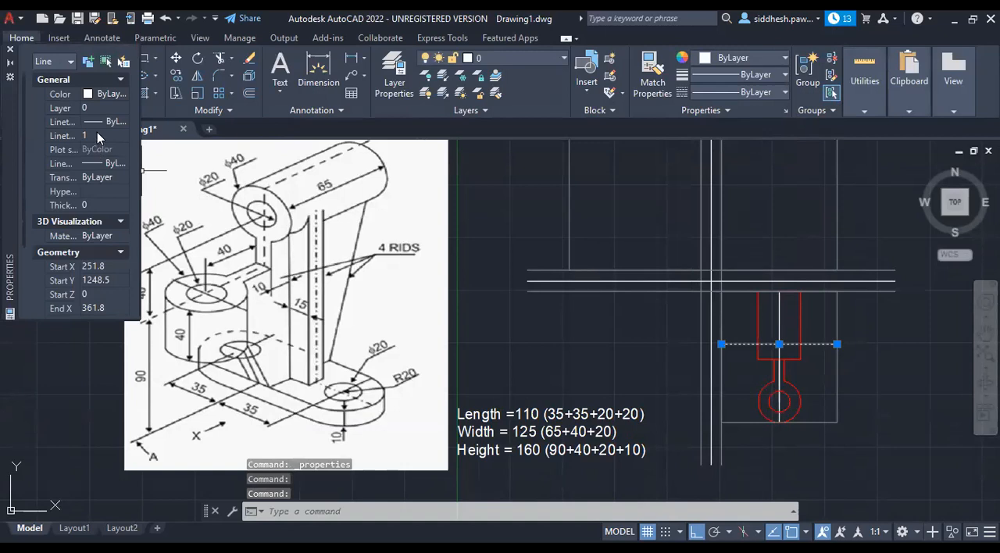
pyautogui.click(97, 135)
pyautogui.write('5')
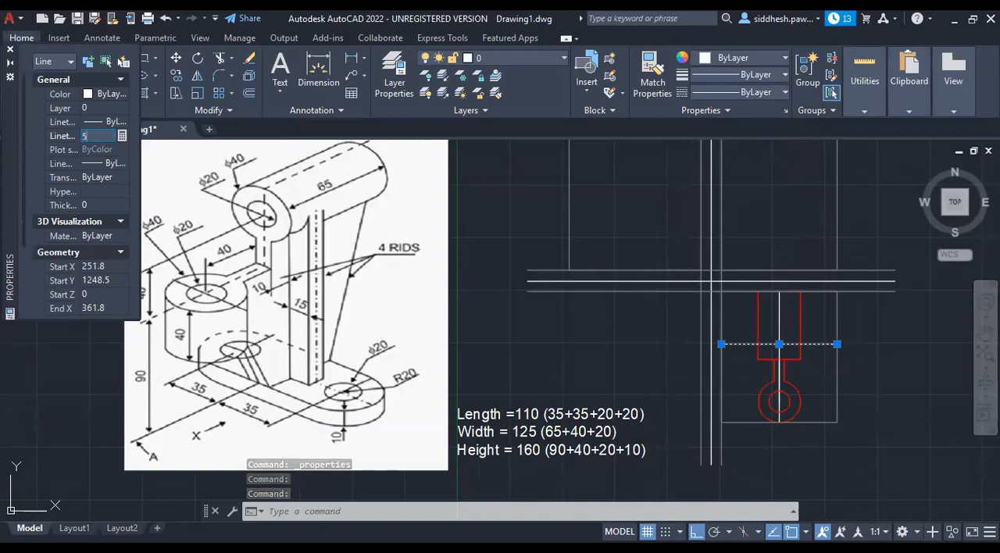
pyautogui.press('Return')
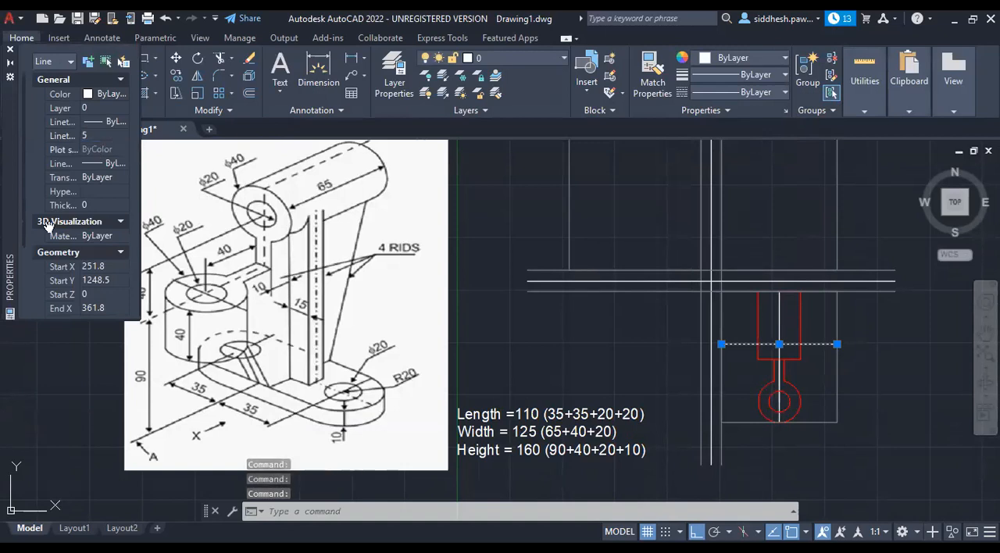
pyautogui.click(92, 134)
pyautogui.write('10')
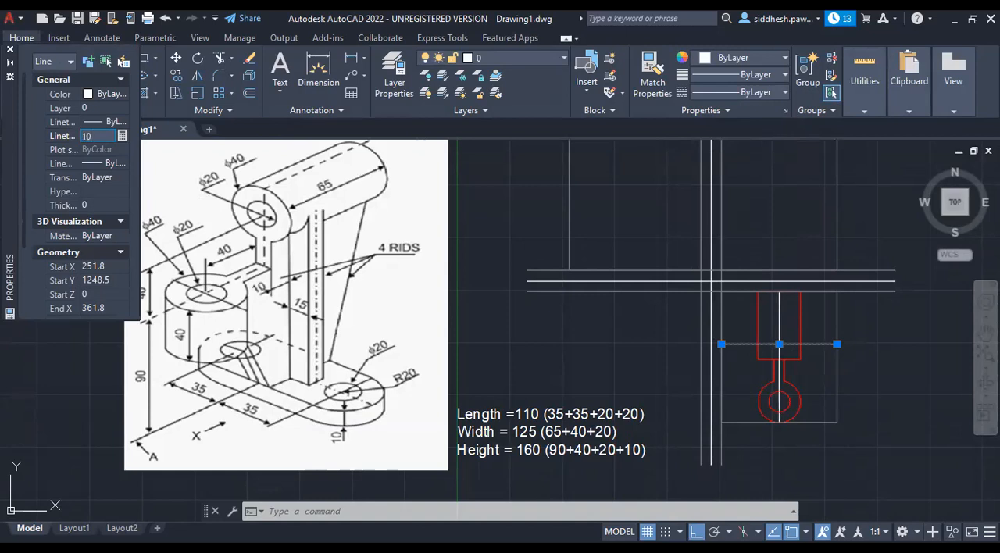
pyautogui.press('Return')
# Set the linetype scale of the top view's horizontal line to 0.25.
pyautogui.click(85, 138)
pyautogui.write('0.25')
pyautogui.press('Return')
pyautogui.press('Escape')
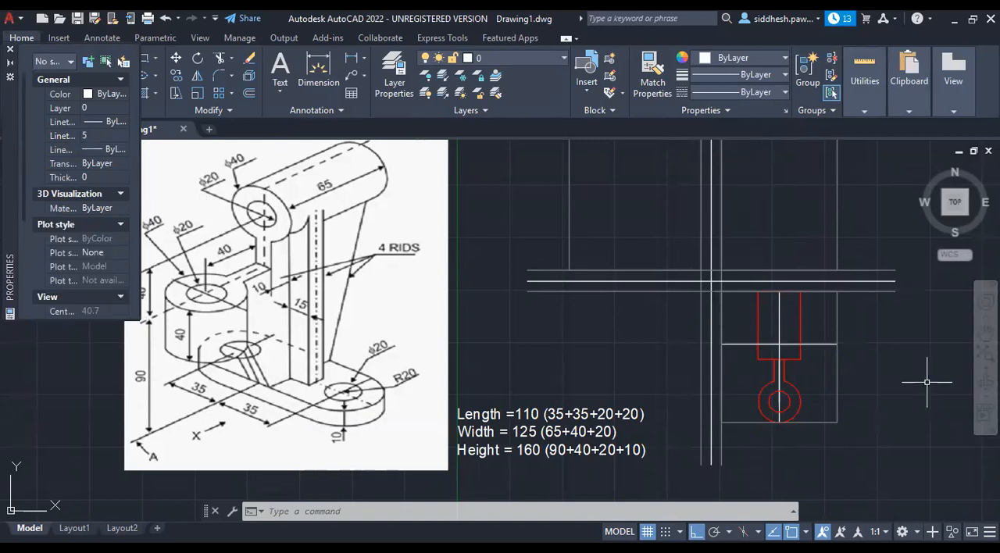
# Assign the CENTERX2 linetype to the top view's horizontal line and close the Properties palette.
pyautogui.scroll(10, 822, 344)
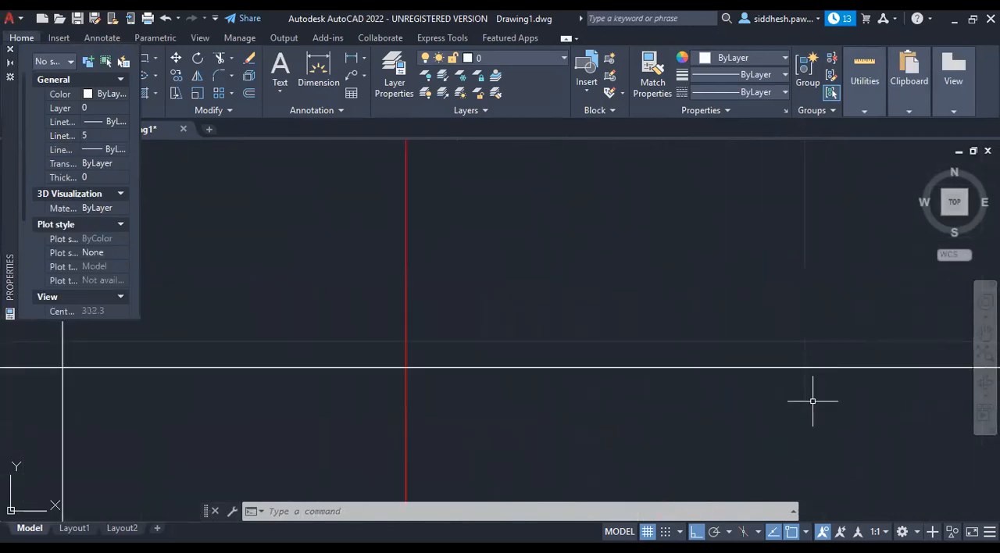
pyautogui.click(795, 348)
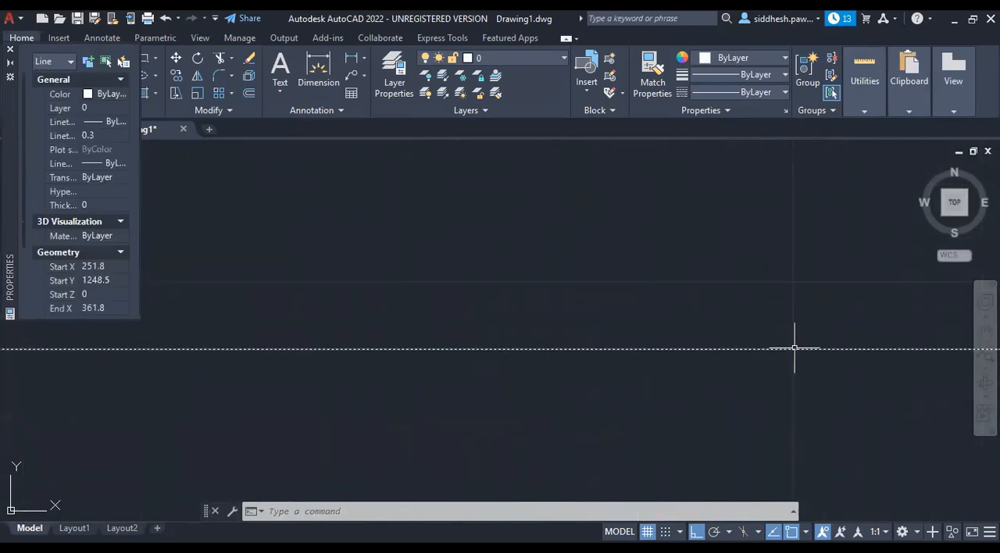
pyautogui.click(783, 92)
pyautogui.click(759, 149)
pyautogui.scroll(-5, 700, 285)
pyautogui.scroll(-3, 701, 282)
pyautogui.press('Escape')
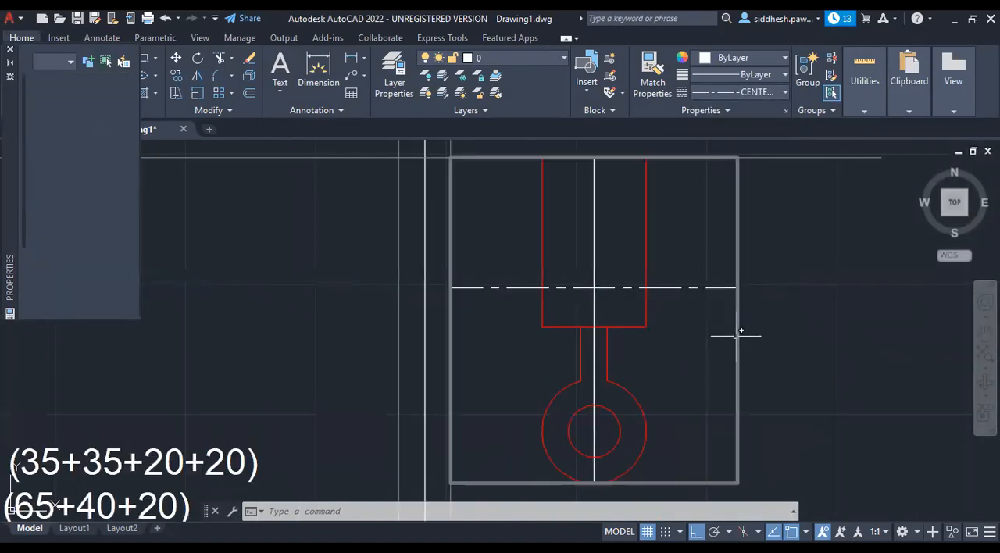
pyautogui.scroll(-2, 744, 337)
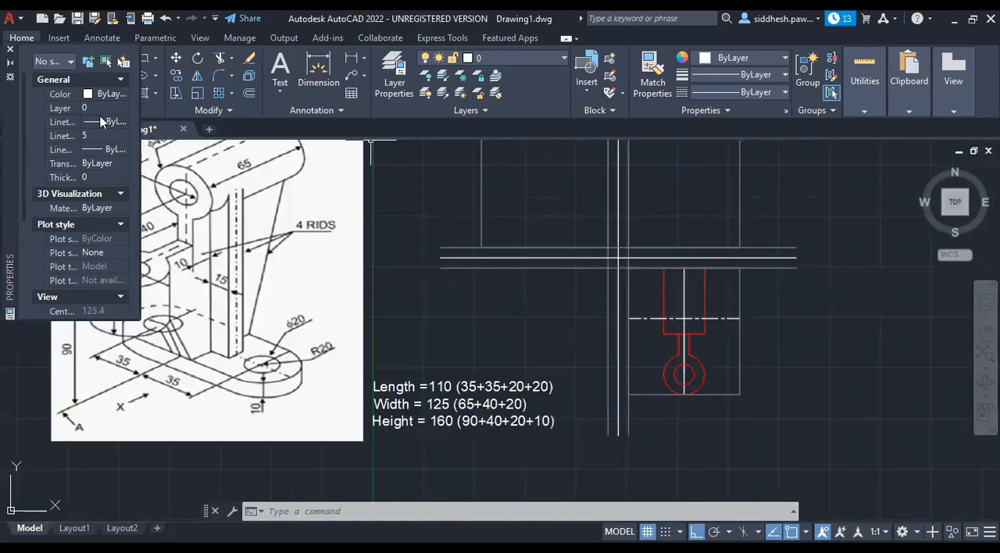
pyautogui.click(11, 50)
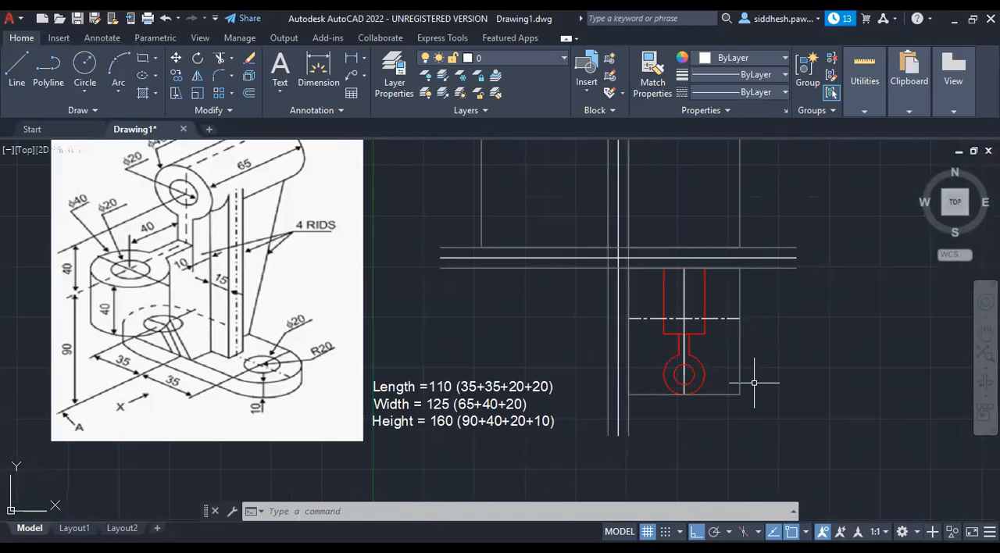
# Change the colour of the top view's horizontal centre line to cyan.
pyautogui.click(719, 319)
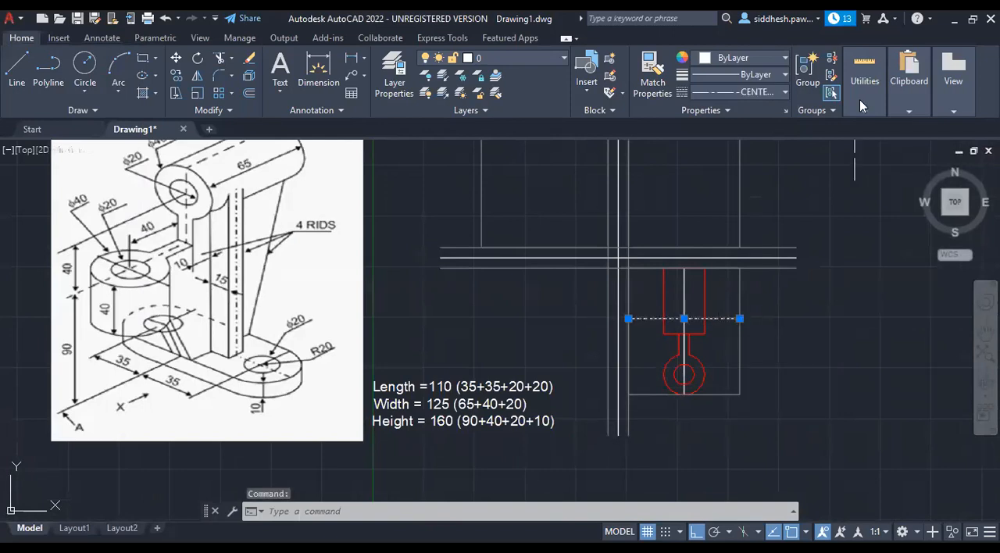
pyautogui.click(785, 58)
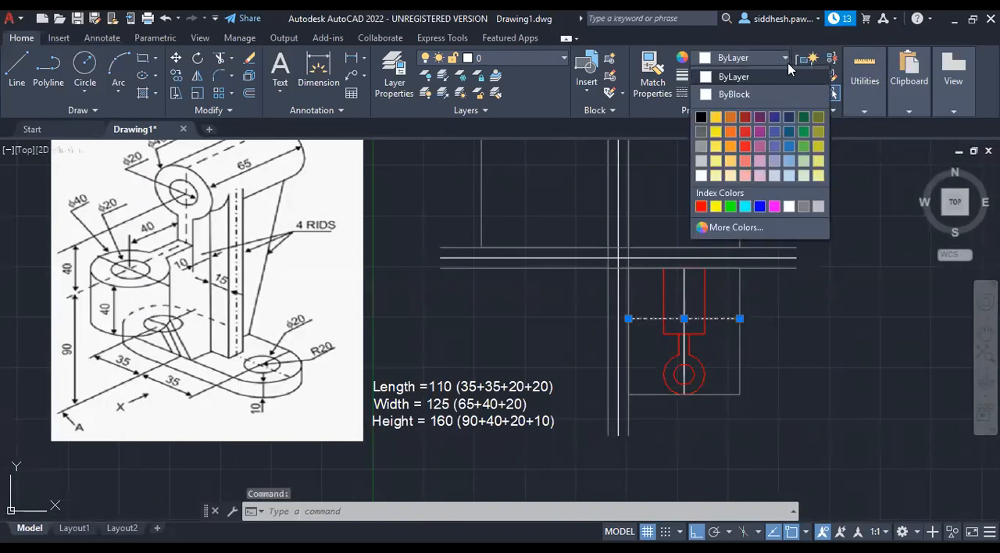
pyautogui.click(744, 206)
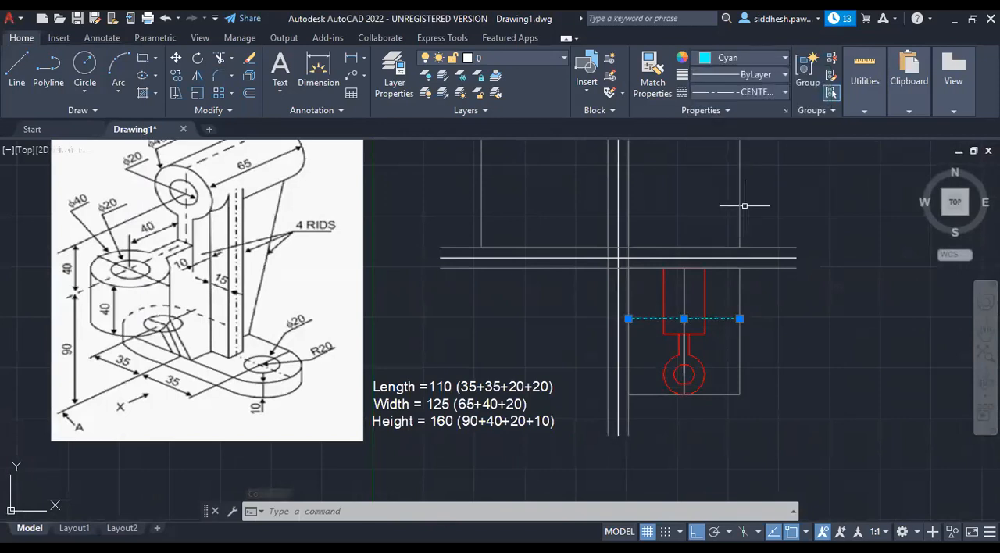
pyautogui.press('Escape')
pyautogui.press('Escape')
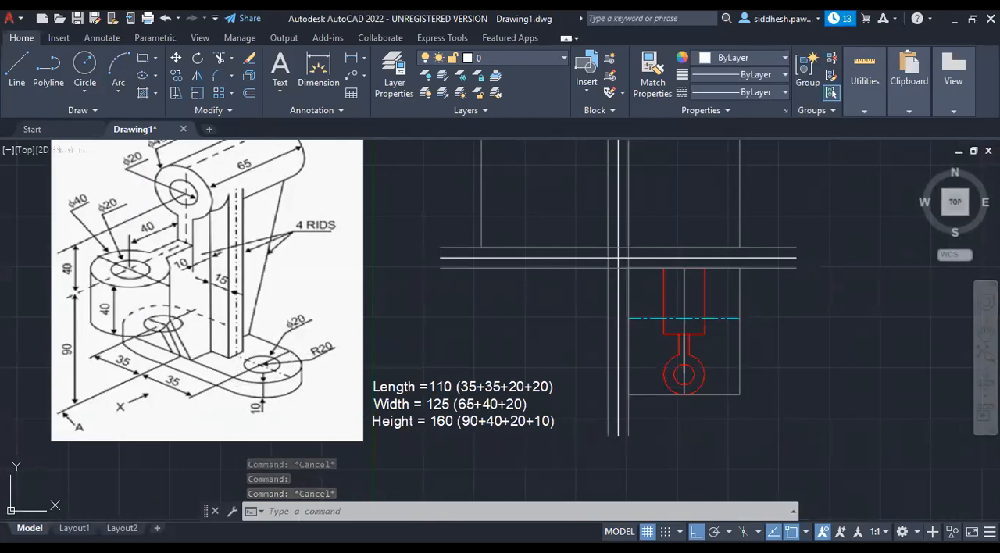
# Offset the cyan centre line 20 downwards in the top view using the Through option.
pyautogui.click(731, 318)
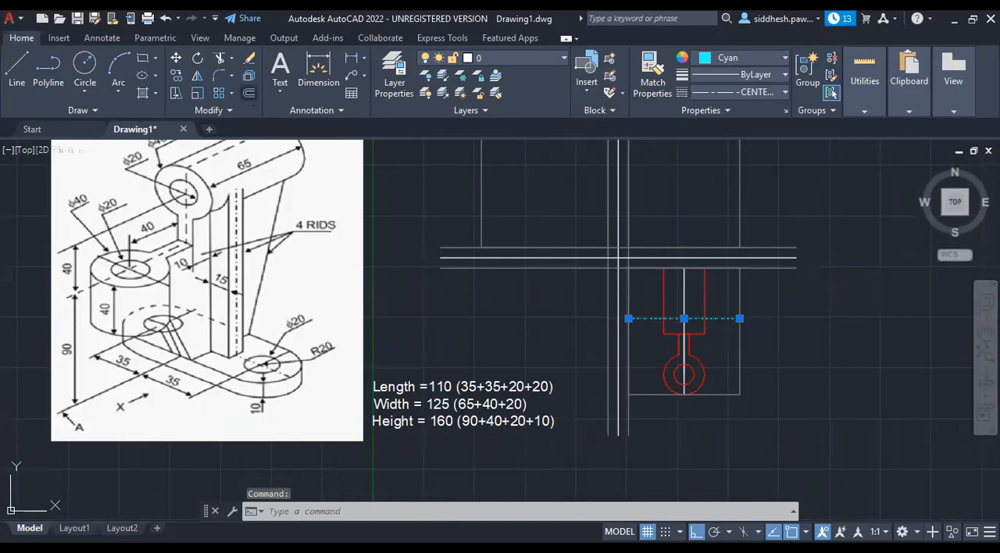
pyautogui.click(248, 93)
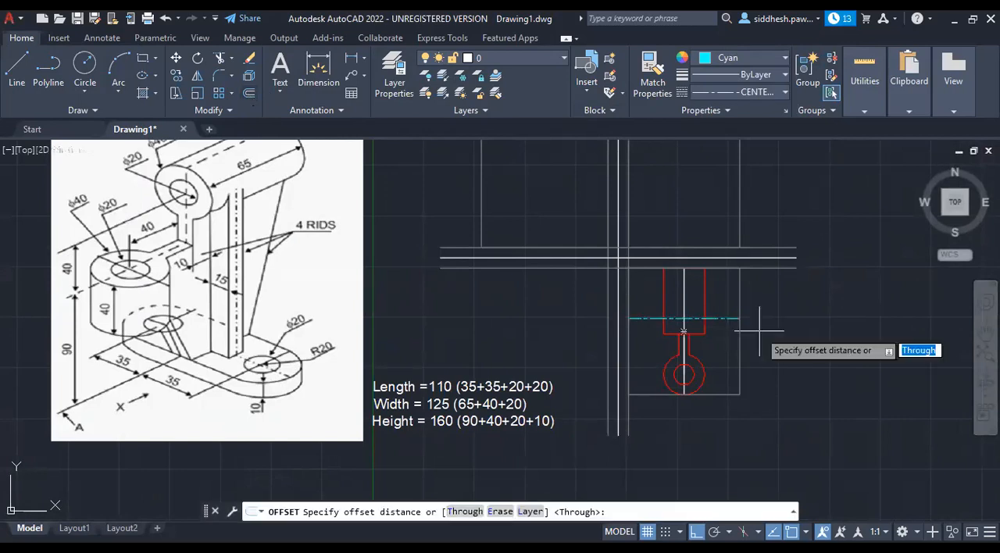
pyautogui.write('t')
pyautogui.press('Return')
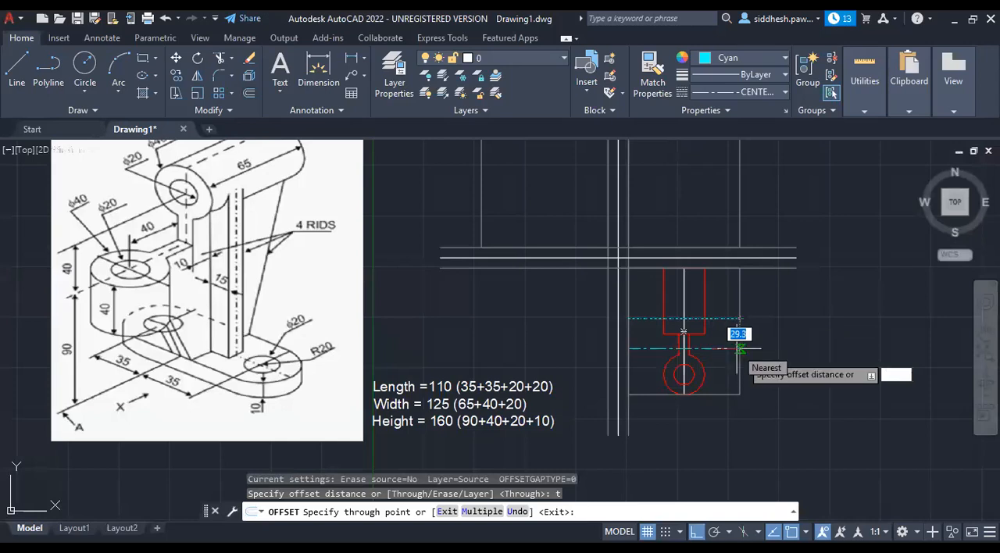
pyautogui.write('20')
pyautogui.press('Return')
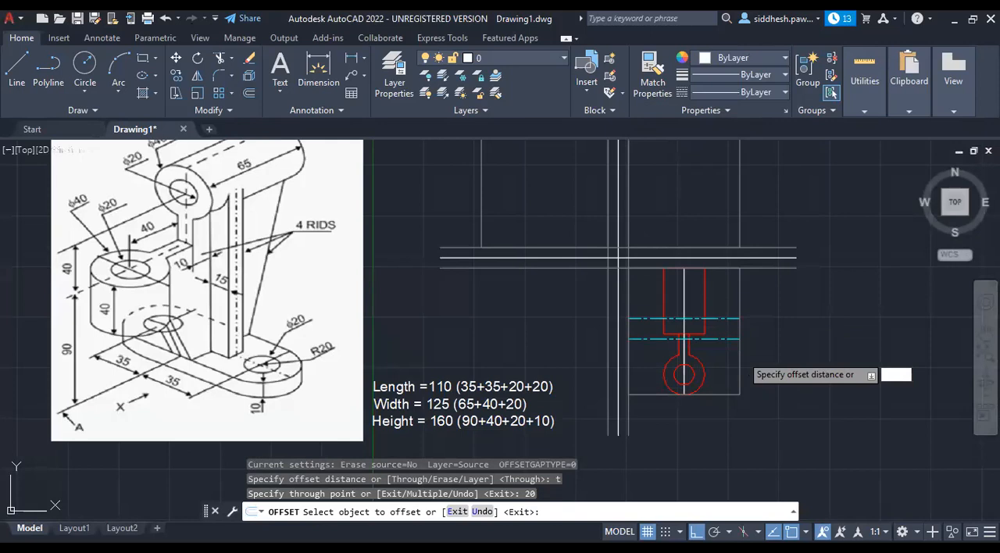
pyautogui.press('Escape')
pyautogui.press('Escape')
# Copy the original cyan centre line 20 straight up from its right endpoint.
pyautogui.click(731, 318)
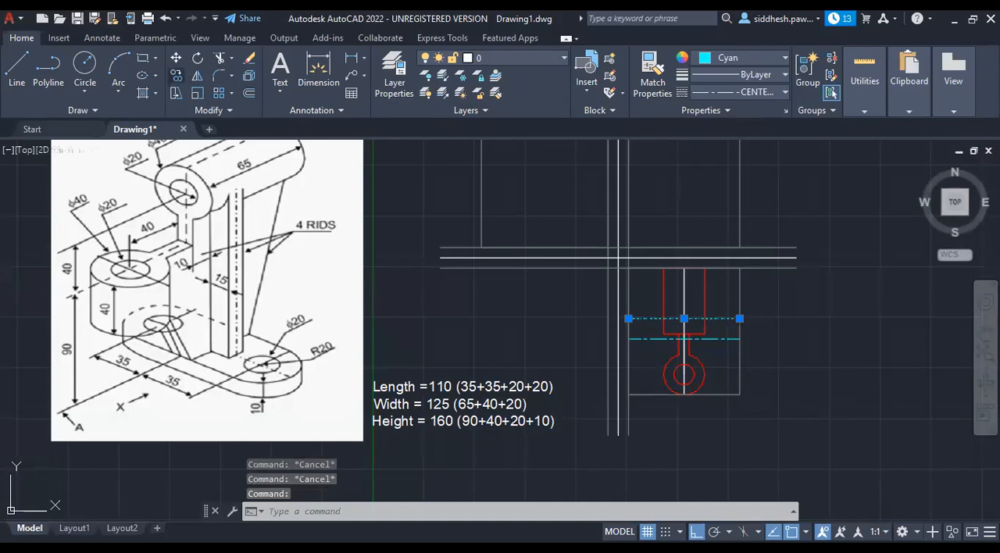
pyautogui.click(178, 75)
pyautogui.click(740, 319)
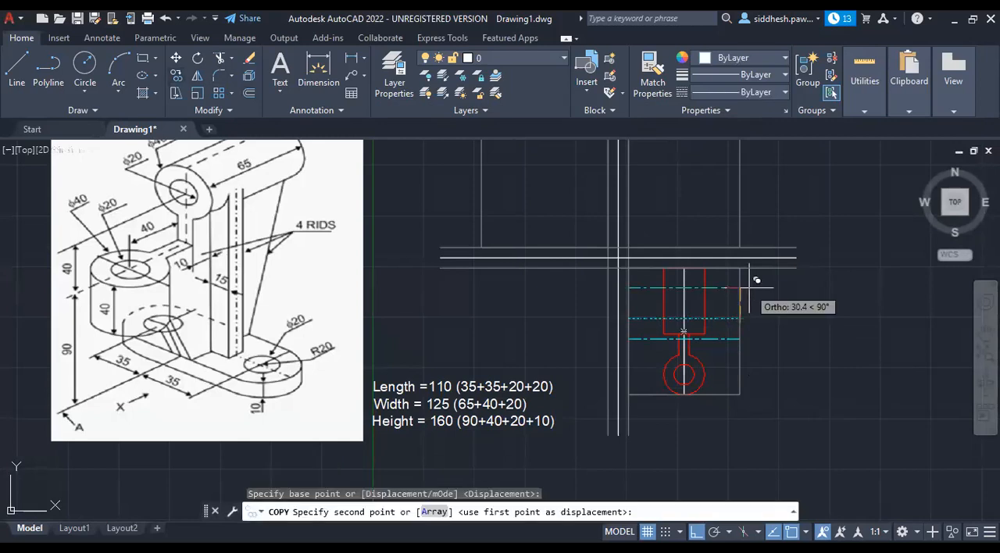
pyautogui.write('20')
pyautogui.press('Return')
pyautogui.press('Escape')
pyautogui.press('Escape')
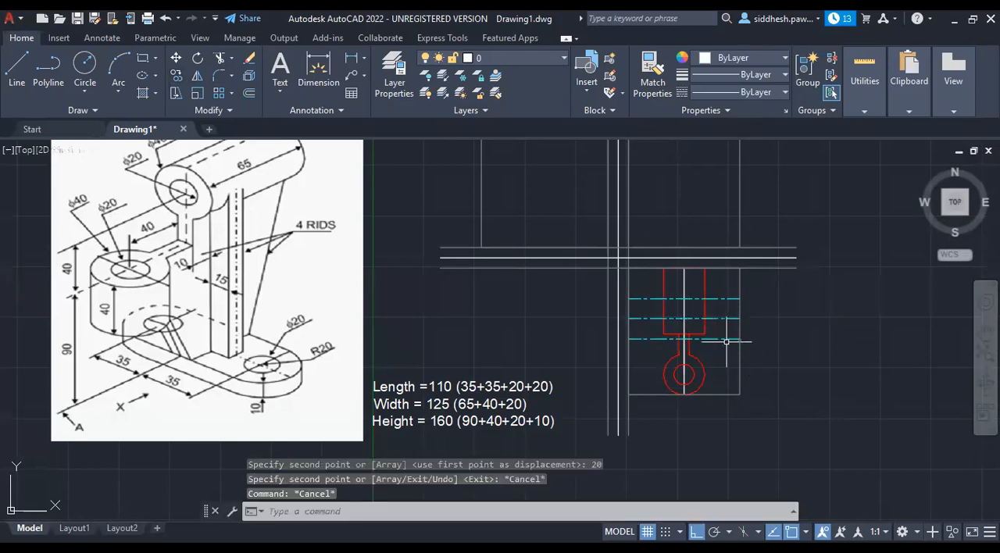
# Set the two lines above and below the cyan centre line in the top view to the ByLayer linetype and red.
pyautogui.click(727, 339)
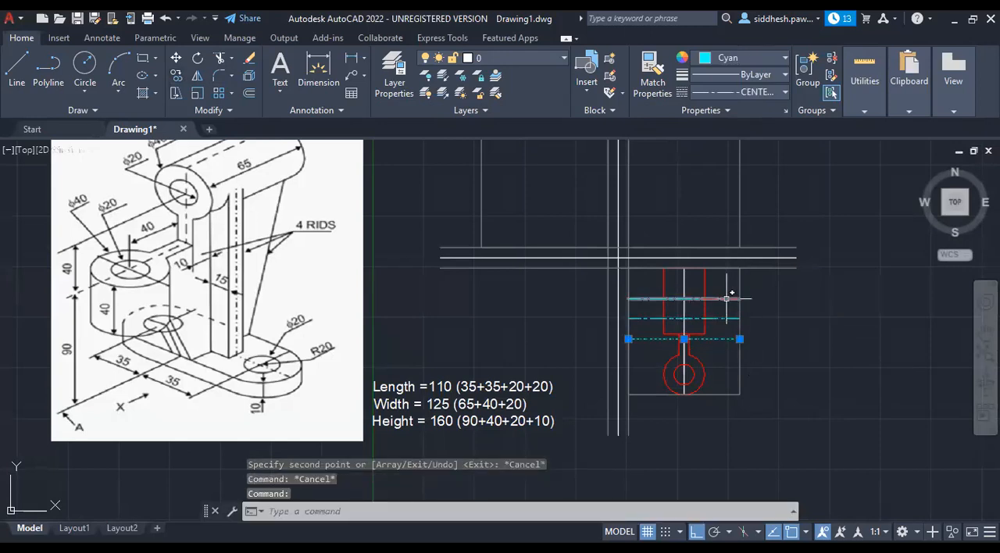
pyautogui.click(728, 299)
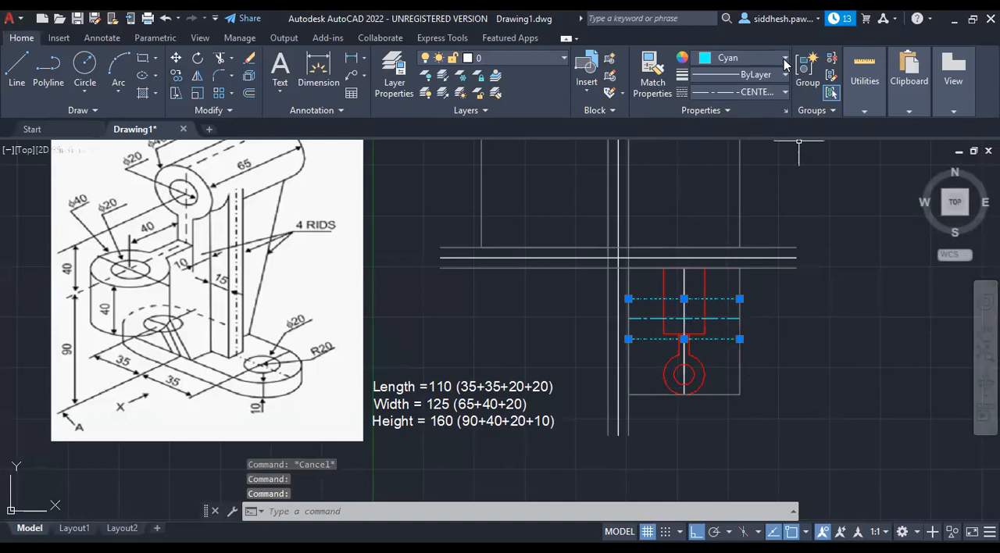
pyautogui.click(784, 93)
pyautogui.click(769, 114)
pyautogui.press('Escape')
pyautogui.click(785, 58)
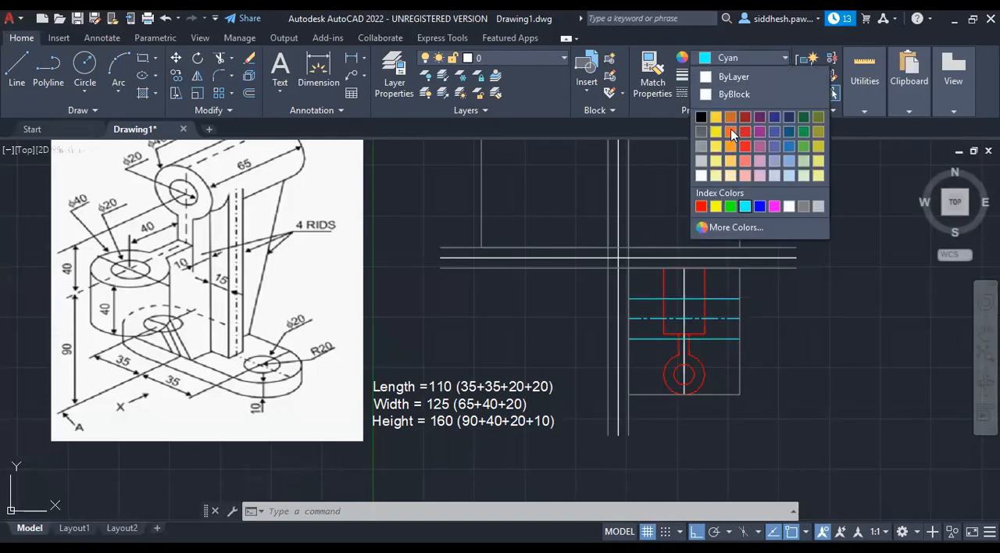
pyautogui.click(704, 206)
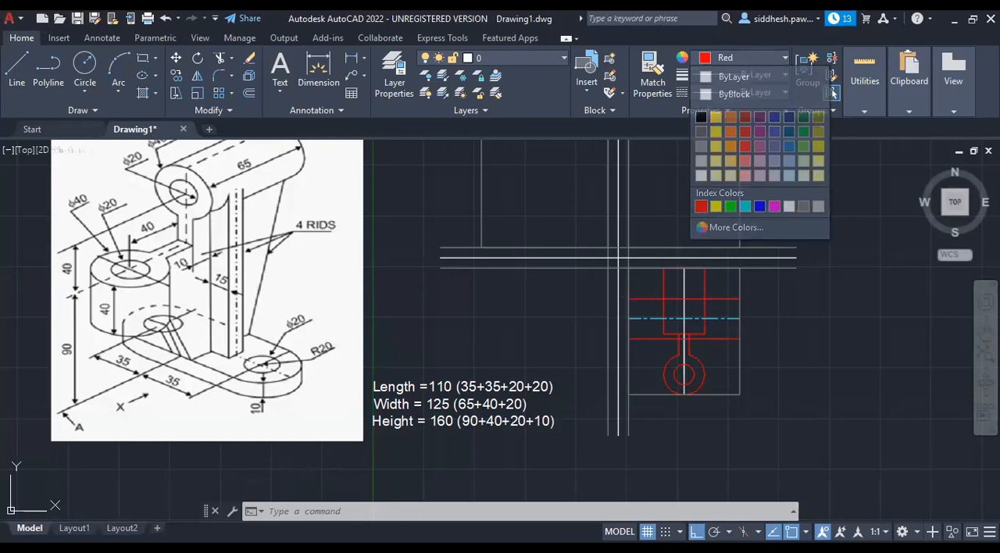
pyautogui.press('Escape')
pyautogui.press('Escape')
pyautogui.press('Escape')
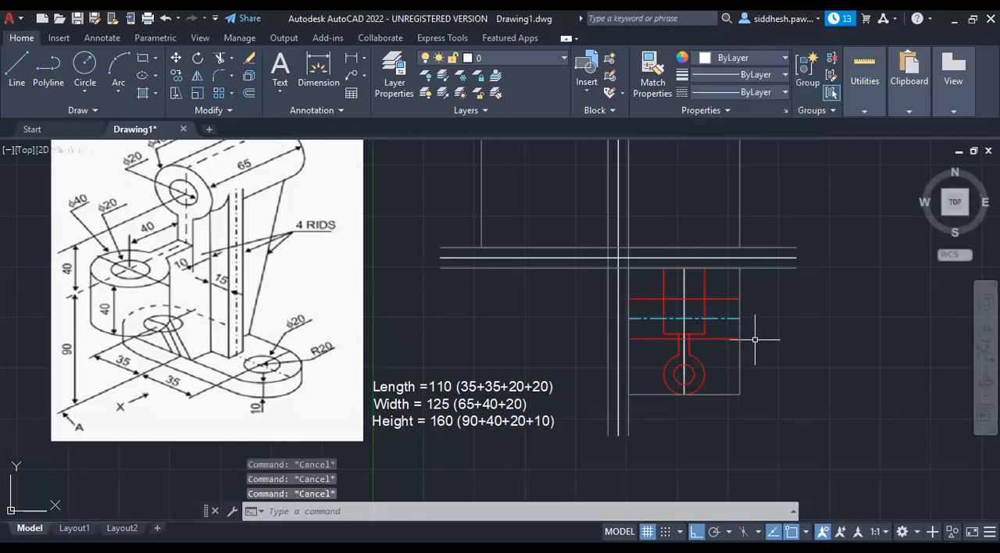
# Draw a short horizontal line inward from the centre line's right end and a circle of radius 20 at its inner endpoint.
pyautogui.scroll(2, 739, 316)
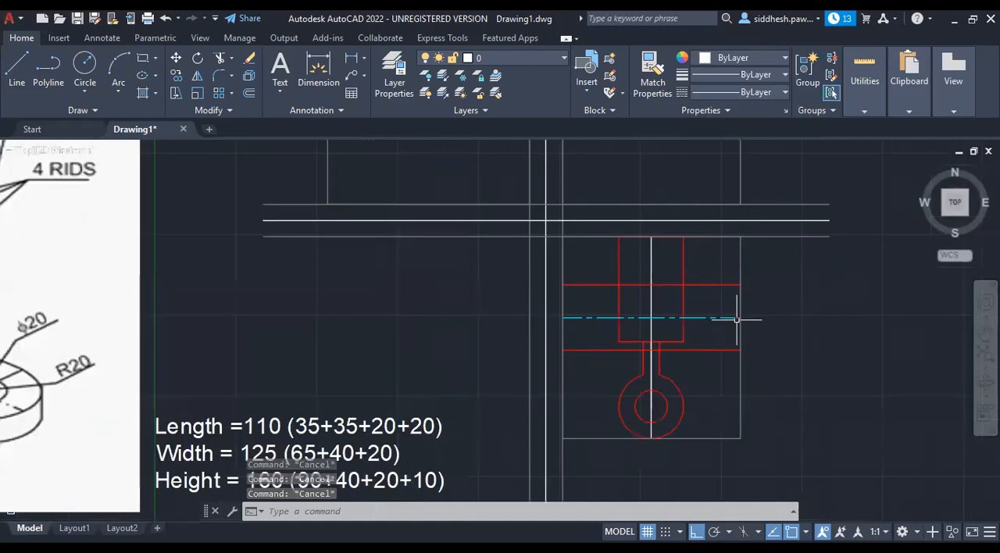
pyautogui.scroll(-2, 755, 322)
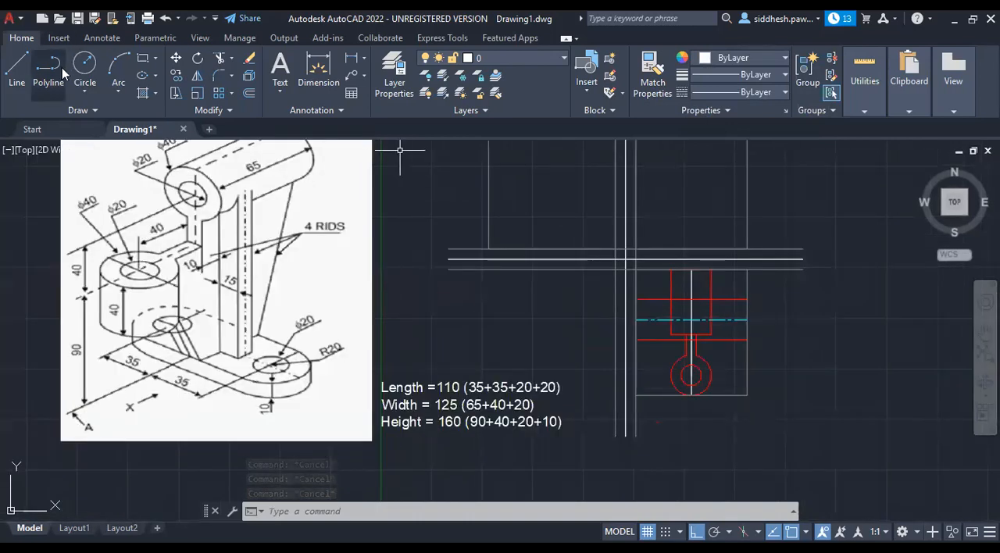
pyautogui.click(17, 64)
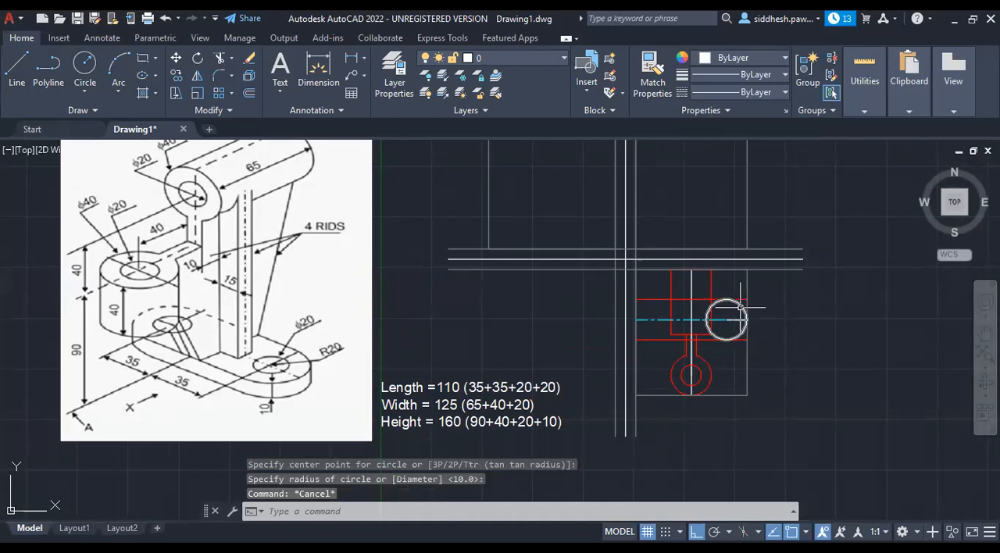
# Mirror the right circle about the top view's vertical centre line, keeping the original, and delete the short horizontal construction line.
pyautogui.click(744, 306)
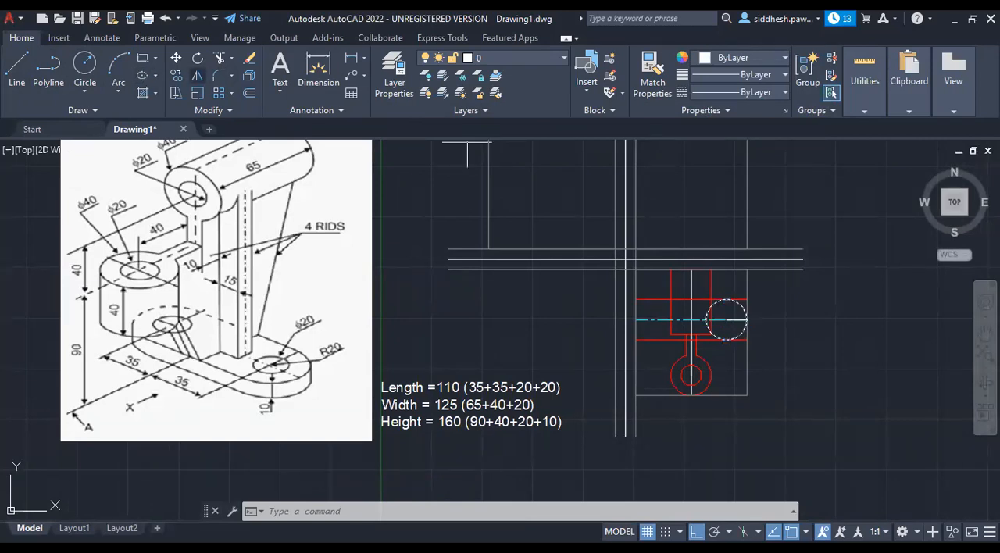
pyautogui.click(693, 404)
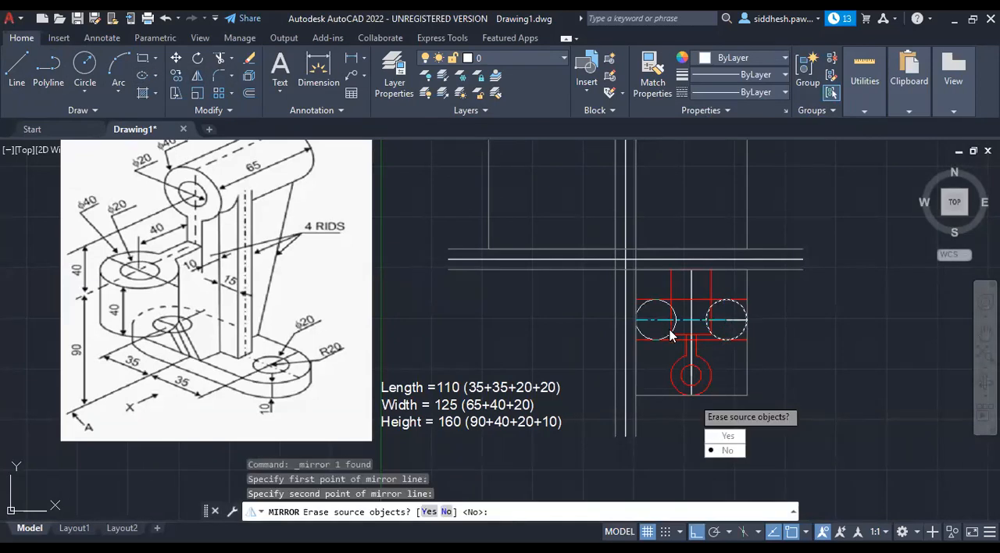
pyautogui.click(727, 450)
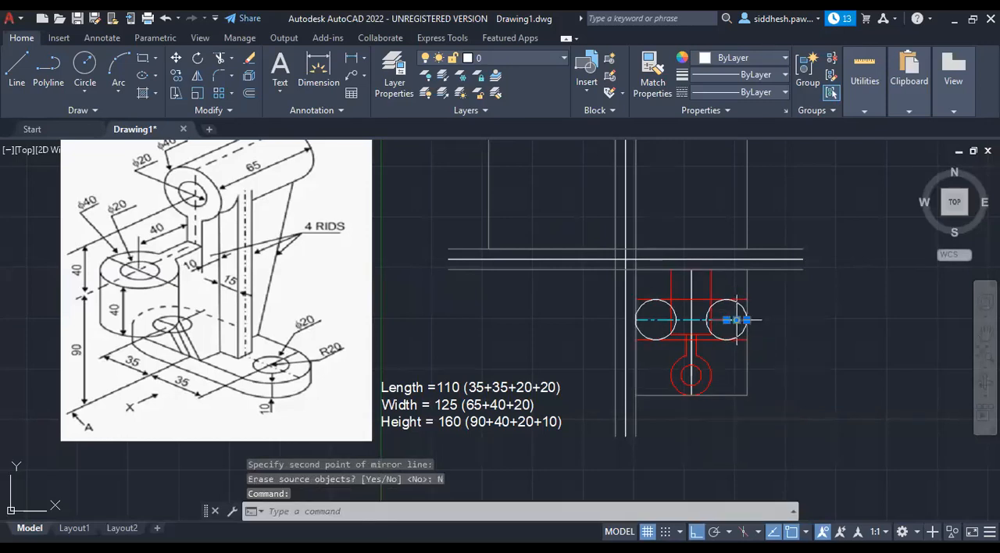
pyautogui.press('Delete')
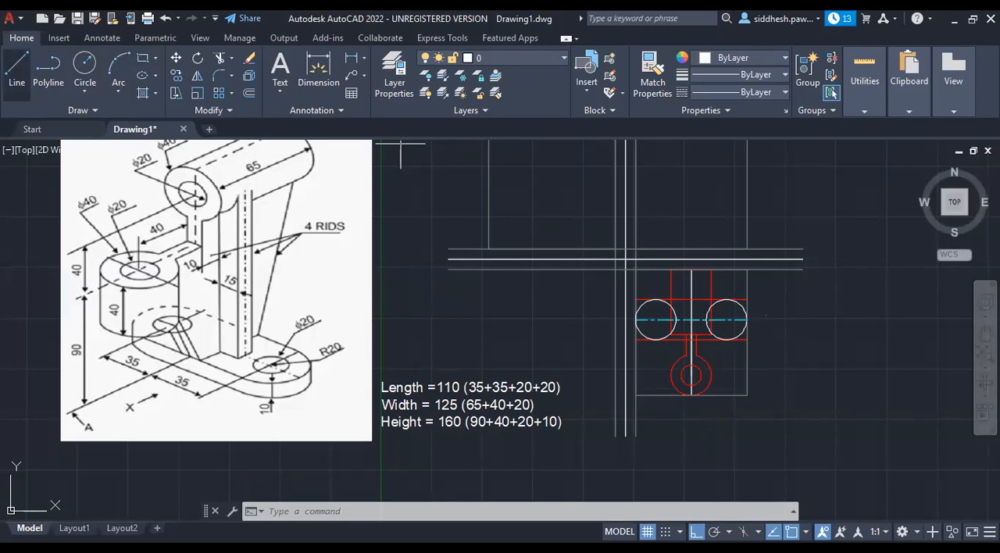
# Draw a vertical line up from the right circle's centre and stretch its lower end to below the circle.
pyautogui.press('Escape')
pyautogui.press('Escape')
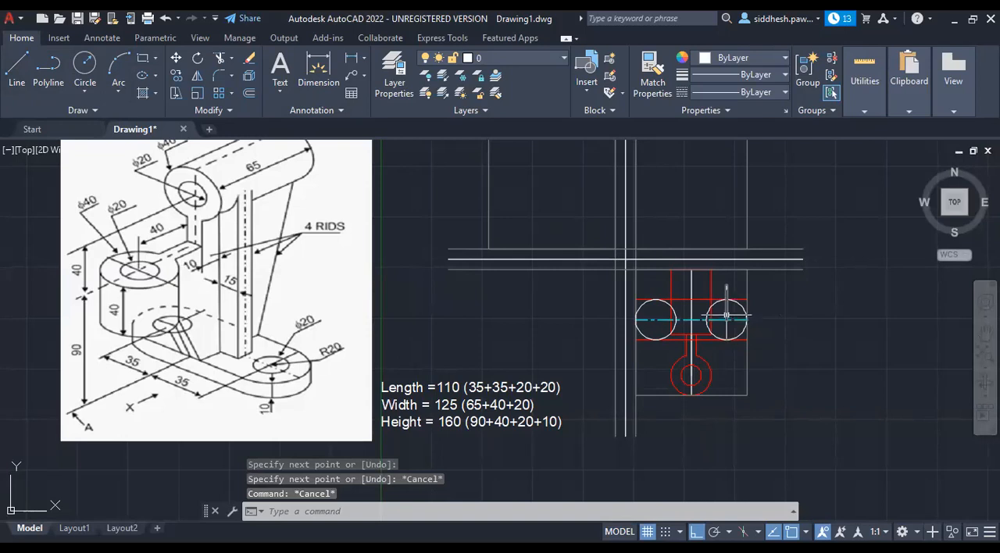
pyautogui.click(726, 315)
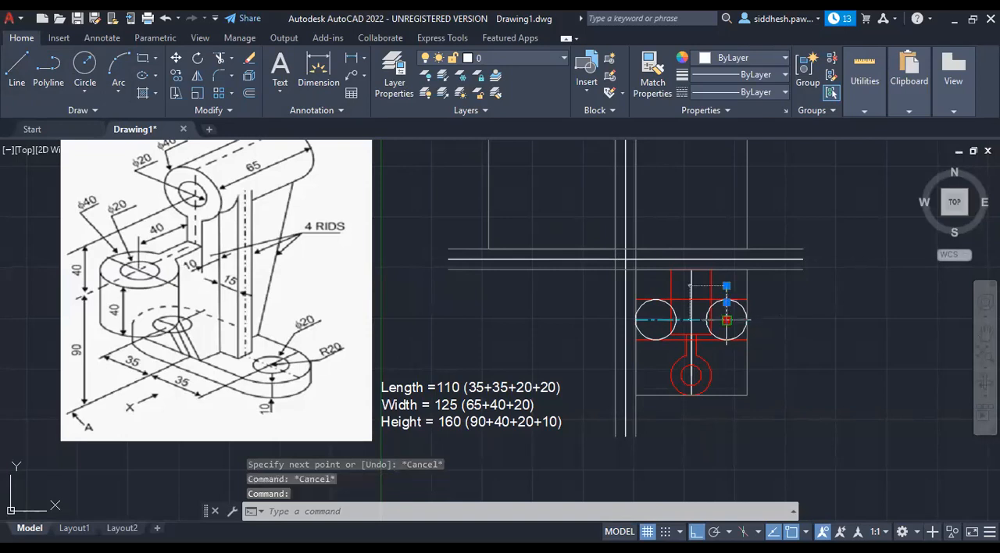
pyautogui.click(727, 319)
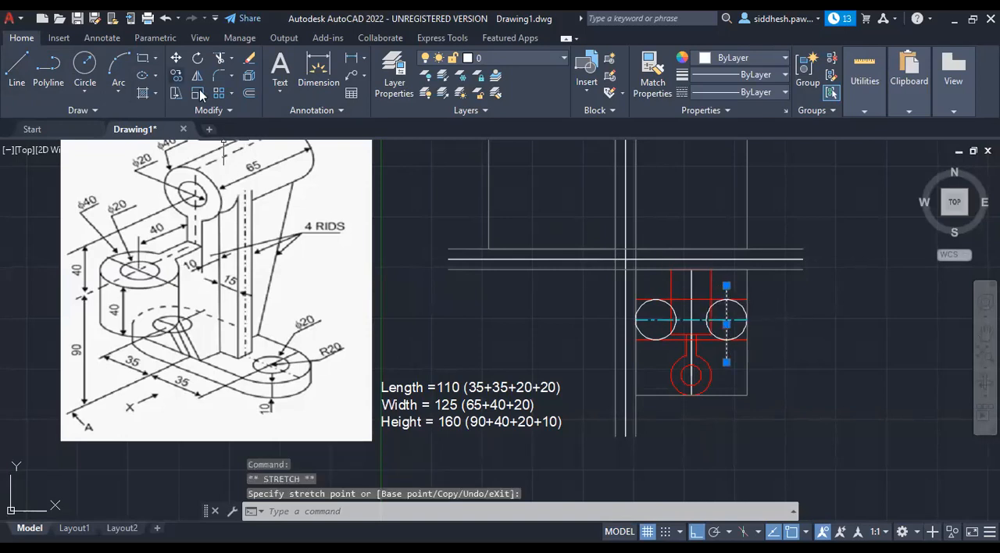
# Mirror the right circle's vertical line about the view's vertical centre line, keeping the original.
pyautogui.click(197, 78)
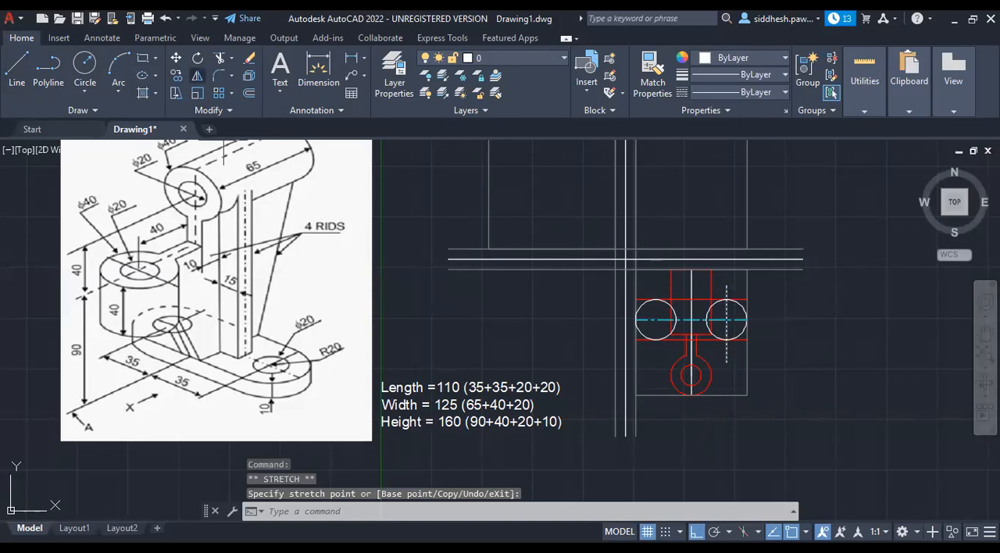
pyautogui.click(692, 401)
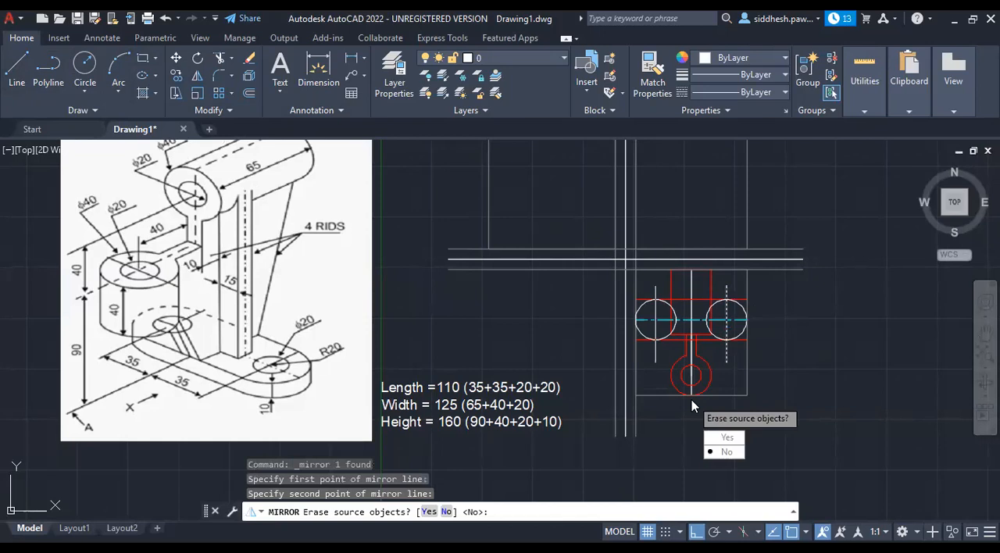
pyautogui.write('n')
pyautogui.press('Return')
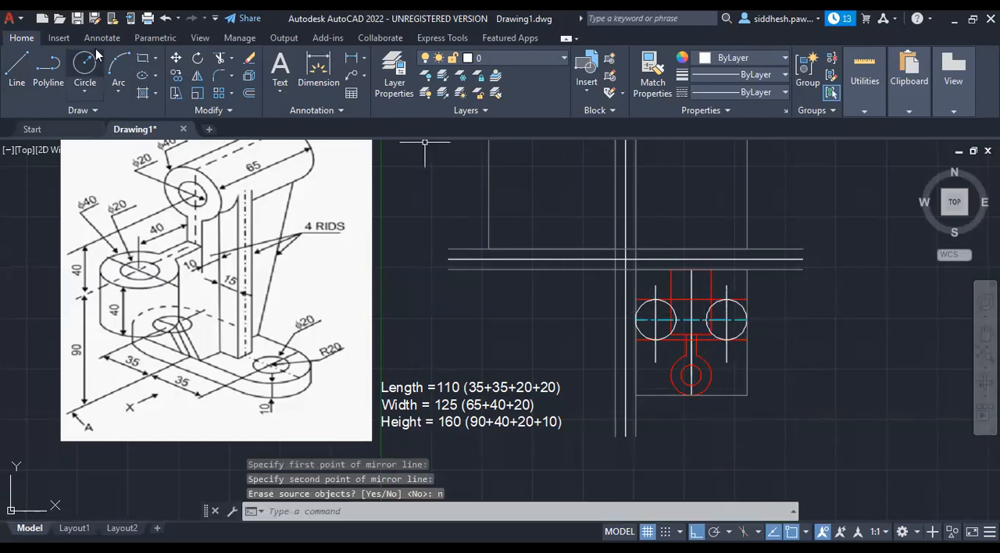
# Trim the inner halves of both circles and the parts of their vertical lines that extend beyond the circles.
pyautogui.hotkey('ctrl', 'a')
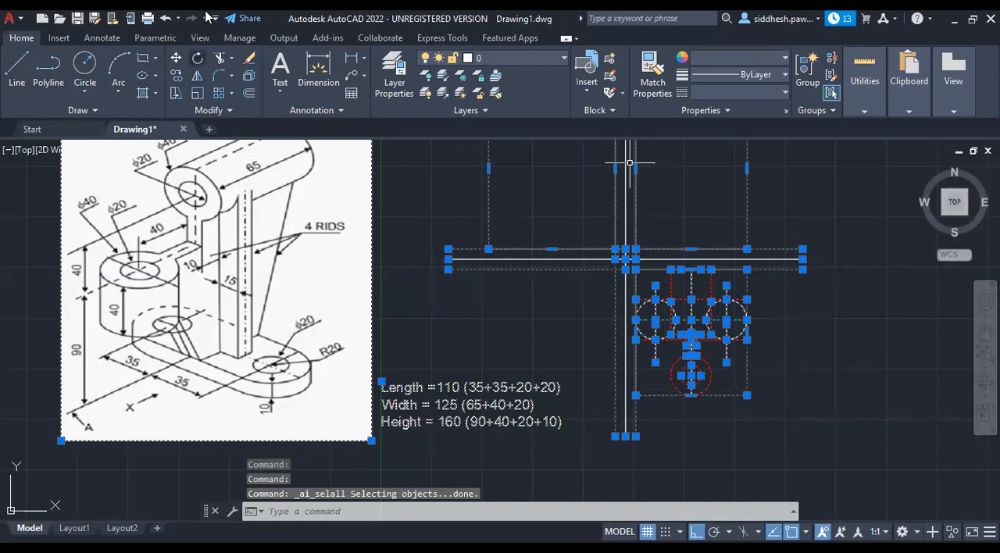
pyautogui.write('trim')
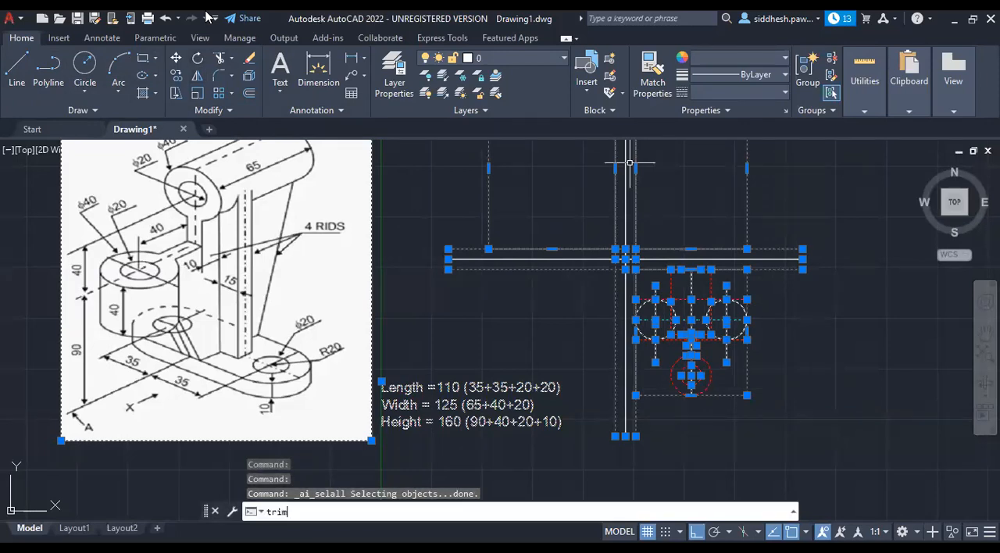
pyautogui.press('Return')
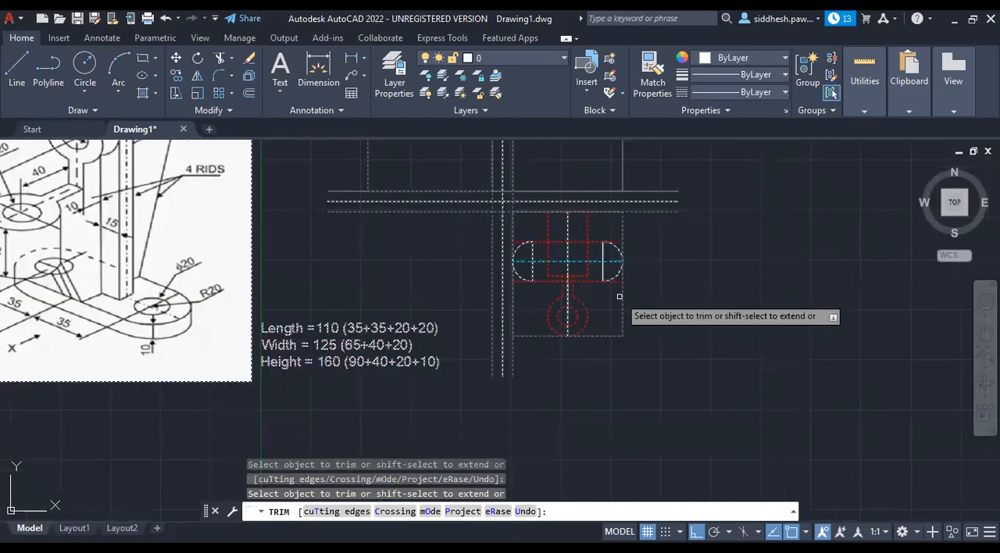
pyautogui.press('Escape')
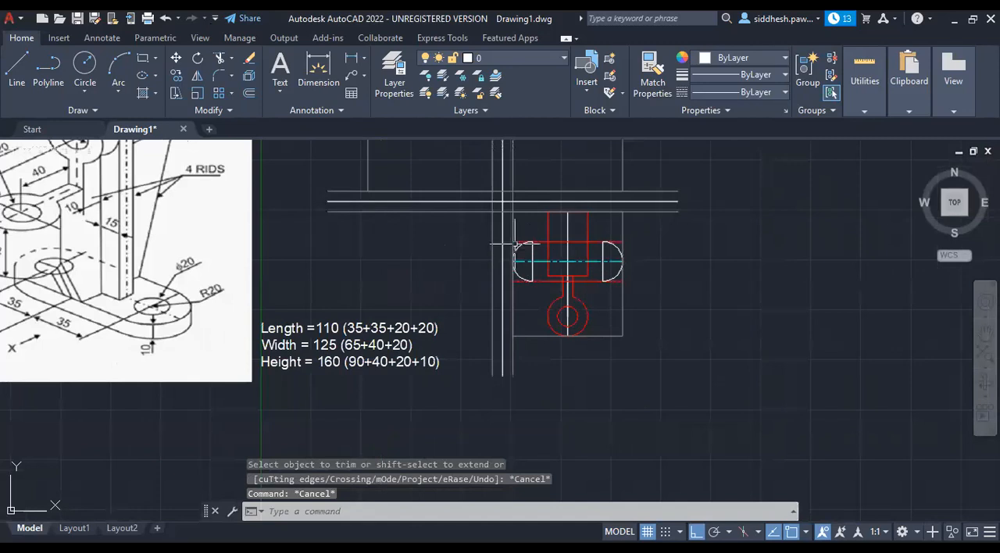
# Draw a circle of radius 10 at the centre of each rounded base end in the top view.
pyautogui.scroll(2, 519, 240)
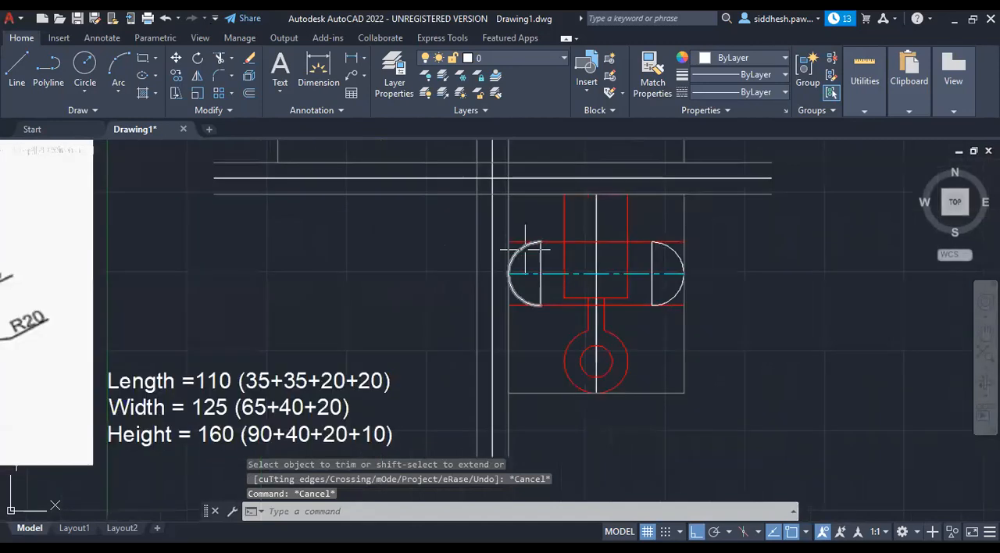
pyautogui.click(76, 72)
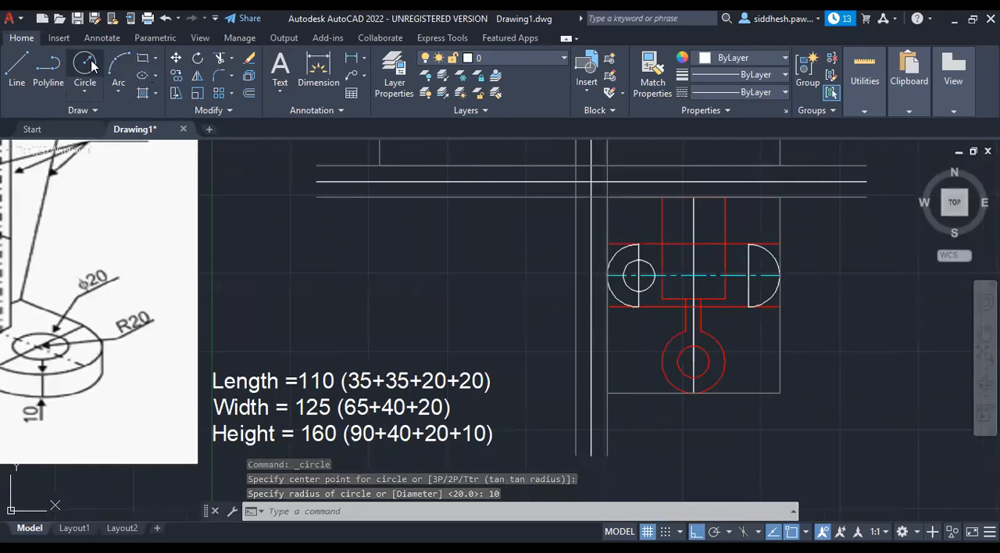
pyautogui.click(84, 69)
pyautogui.click(749, 275)
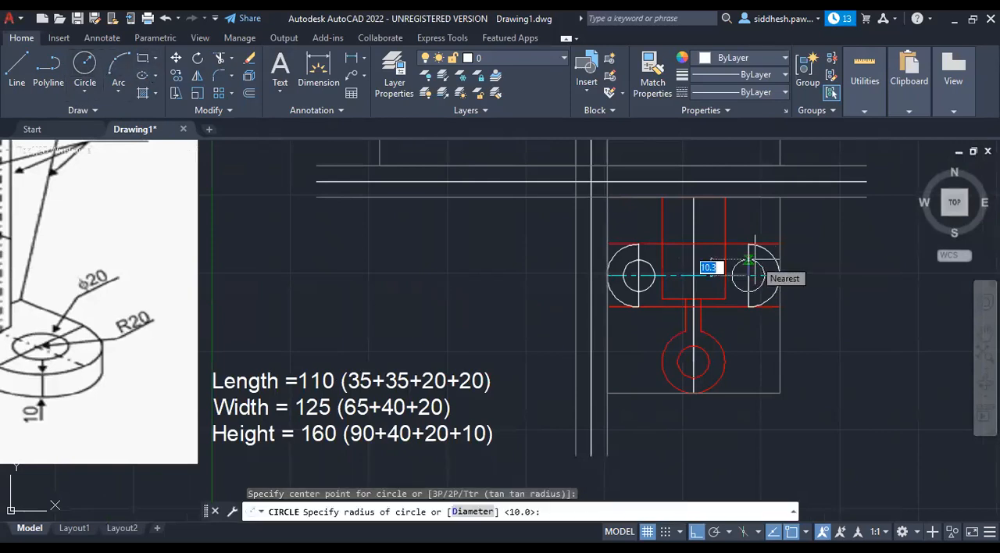
pyautogui.write('10')
pyautogui.press('Return')
pyautogui.press('Escape')
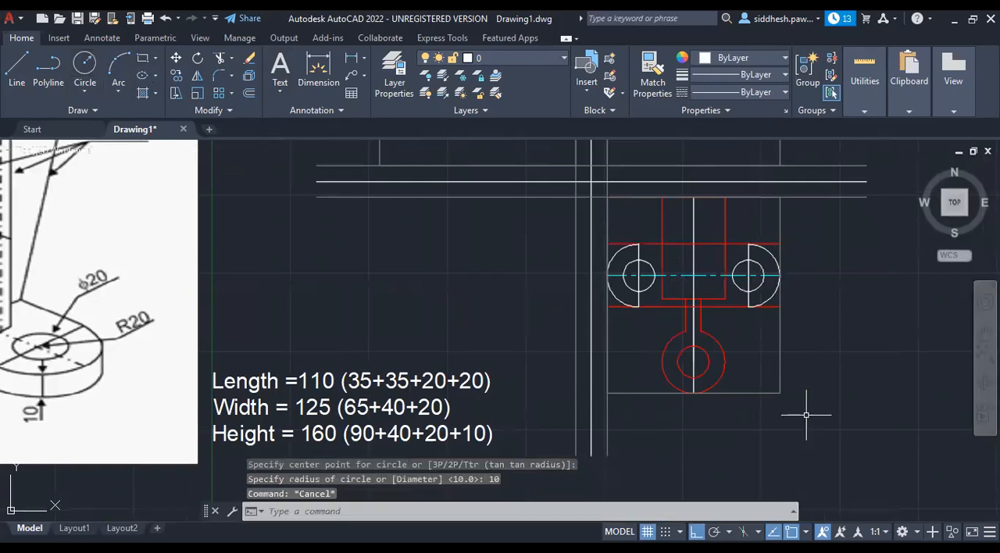
pyautogui.press('Escape')
pyautogui.press('Escape')
pyautogui.click(899, 79)
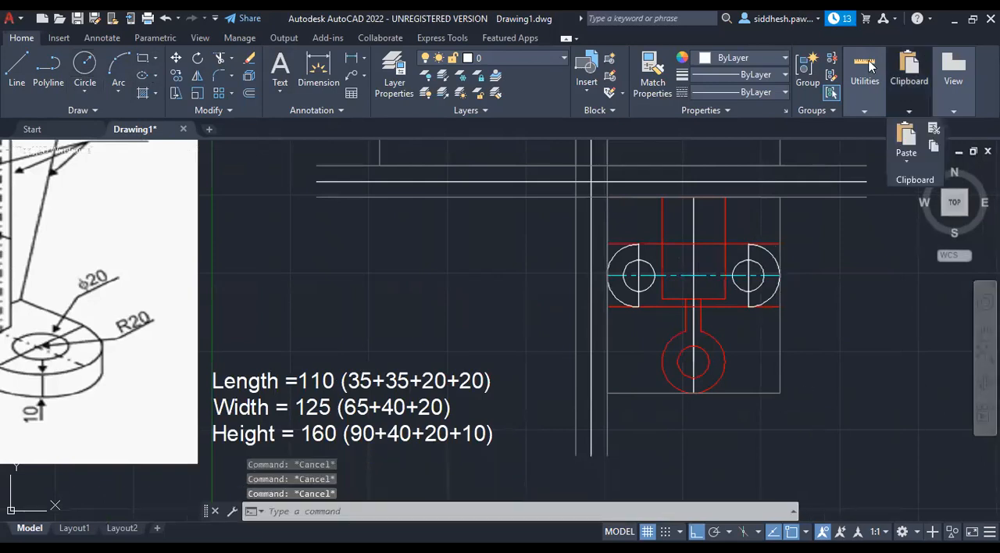
pyautogui.click(792, 410)
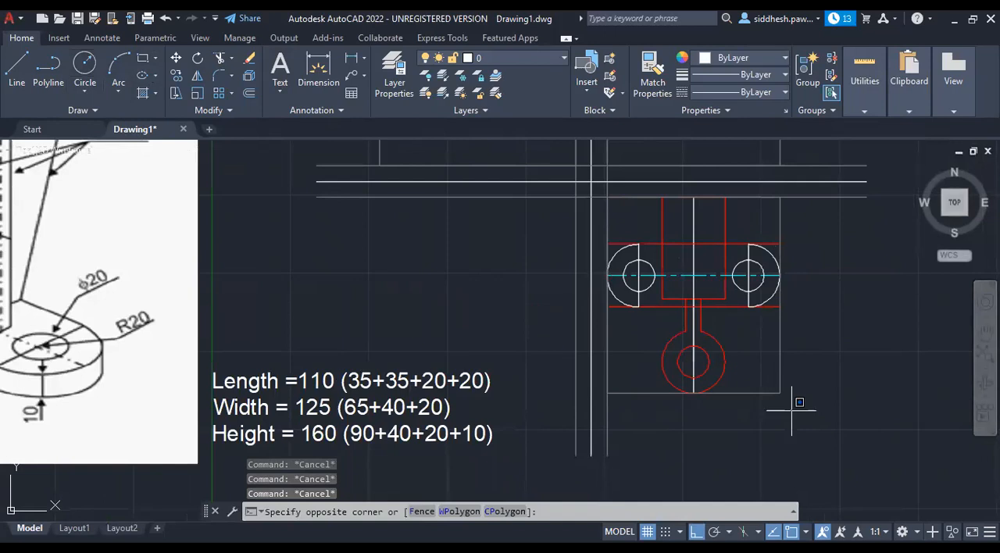
pyautogui.press('Escape')
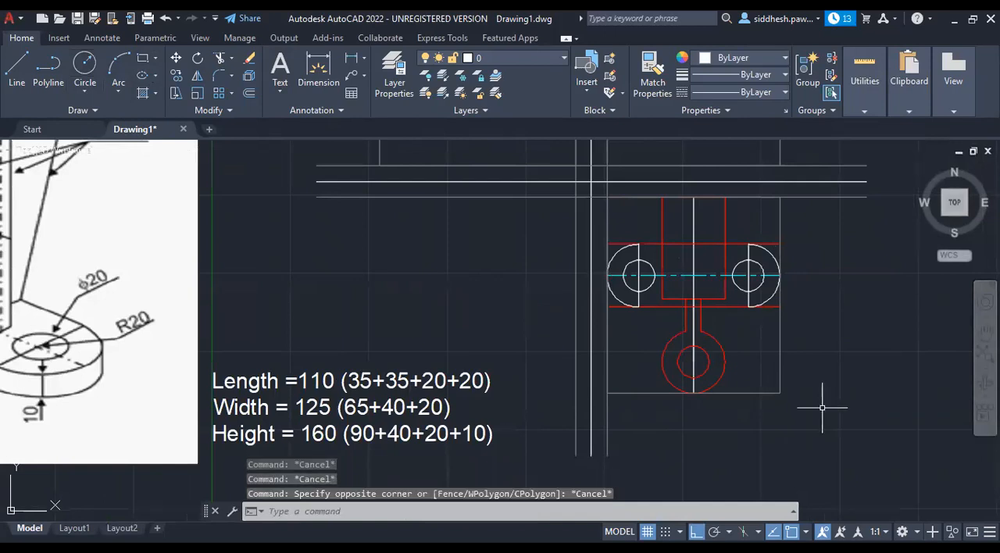
# Trim the ends of the base's two red horizontal edges that extend beyond the rounded ends.
pyautogui.hotkey('ctrl', 'a')
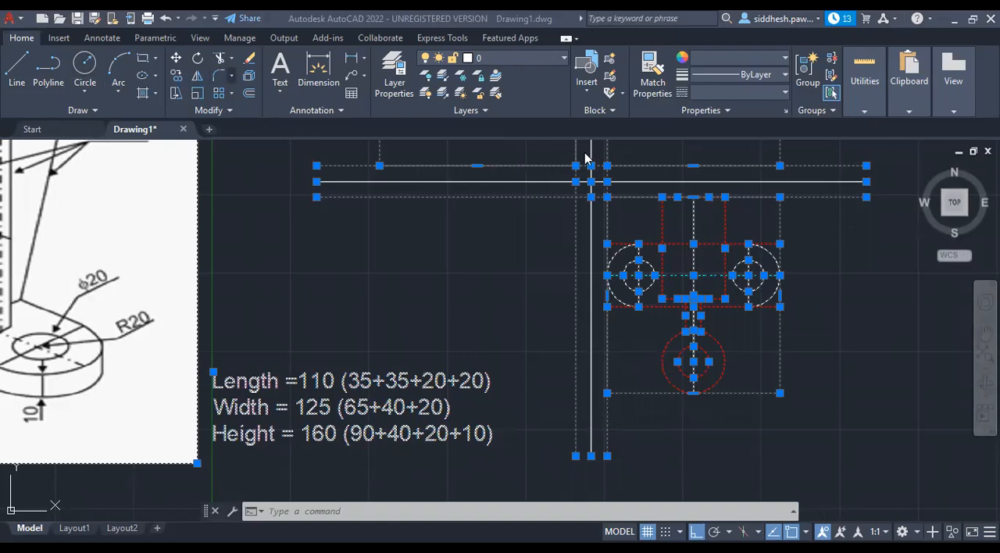
pyautogui.click(360, 515)
pyautogui.write('trim')
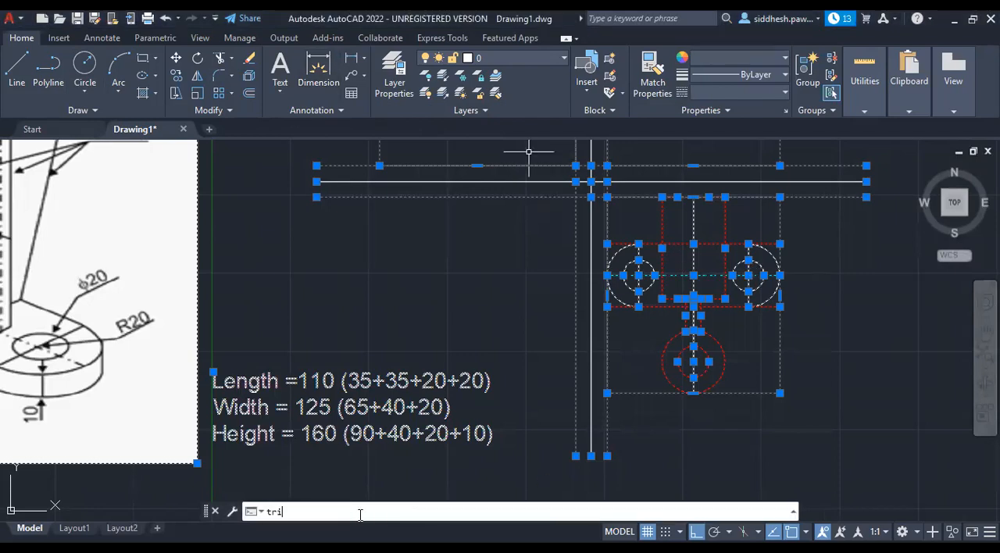
pyautogui.press('Return')
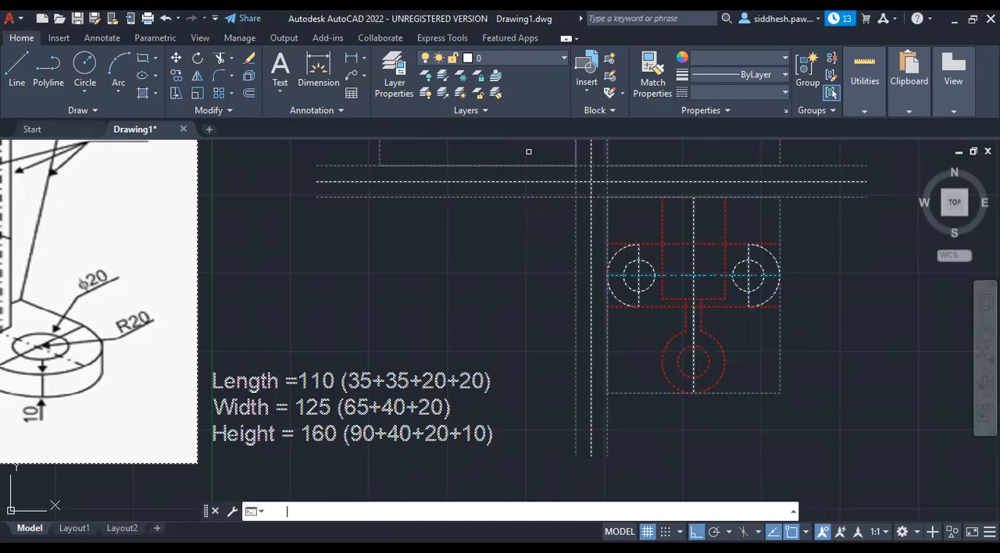
pyautogui.press('Escape')
# Change the colour of both end arcs and both radius 10 hole circles of the base to red.
pyautogui.click(632, 289)
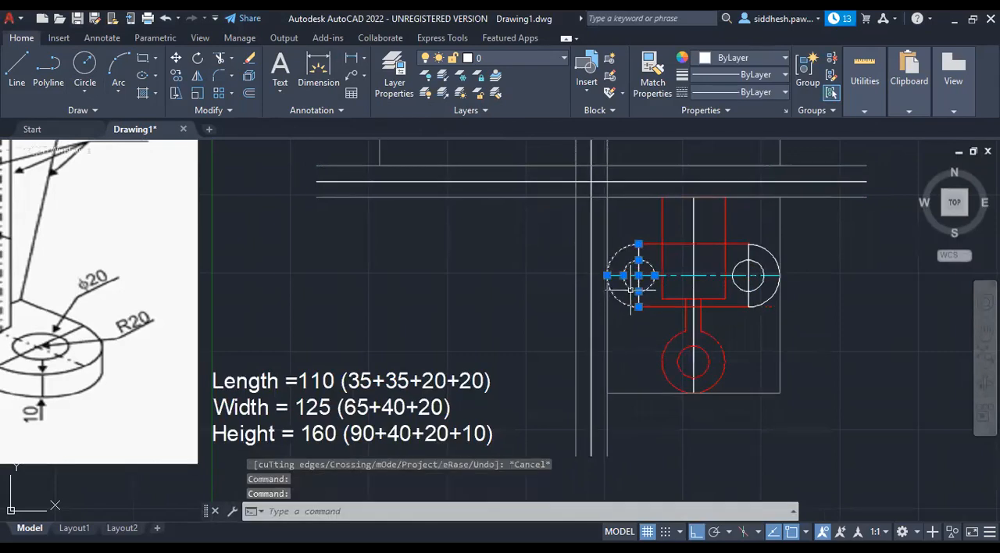
pyautogui.click(757, 291)
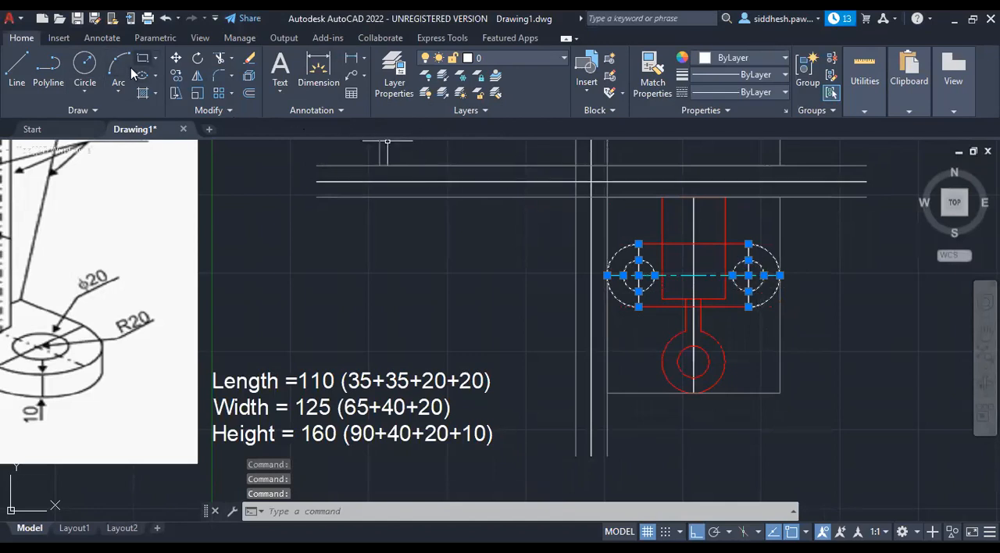
pyautogui.click(783, 59)
pyautogui.click(701, 207)
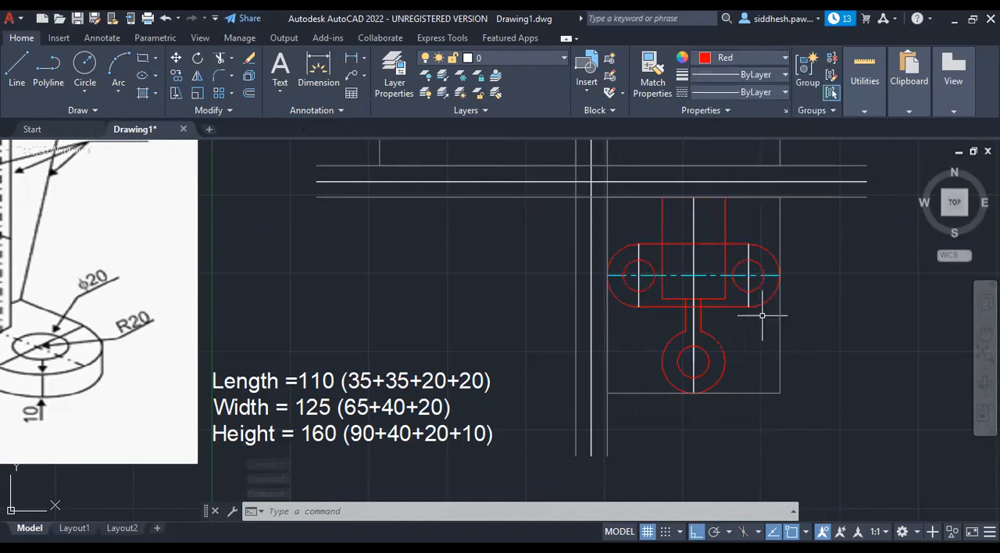
# Compare the reference pictorial's base, ribs and cylinders with the red outlines drawn in the bracket's top view.
pyautogui.press('Escape')
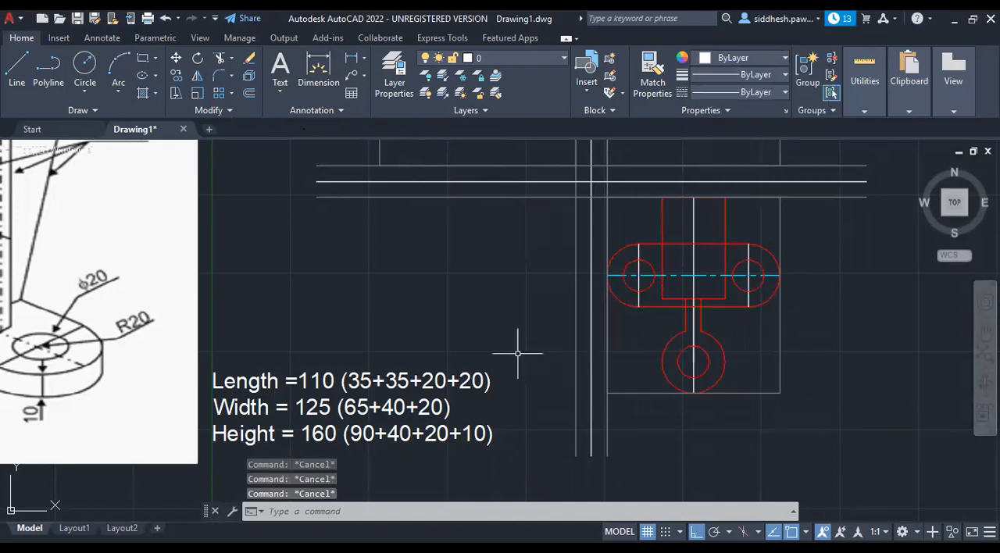
pyautogui.scroll(-4, 516, 369)
pyautogui.scroll(4, 524, 340)
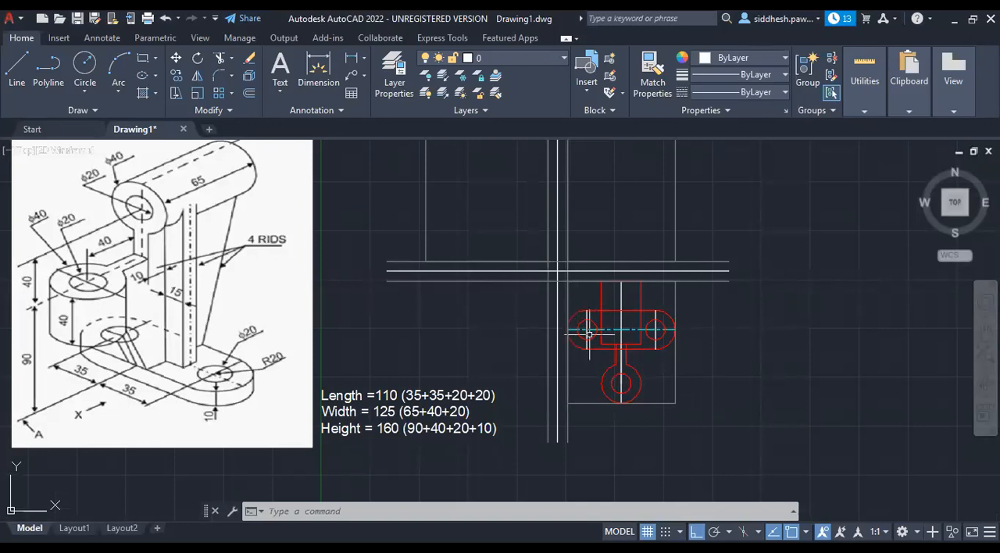
pyautogui.scroll(2, 115, 331)
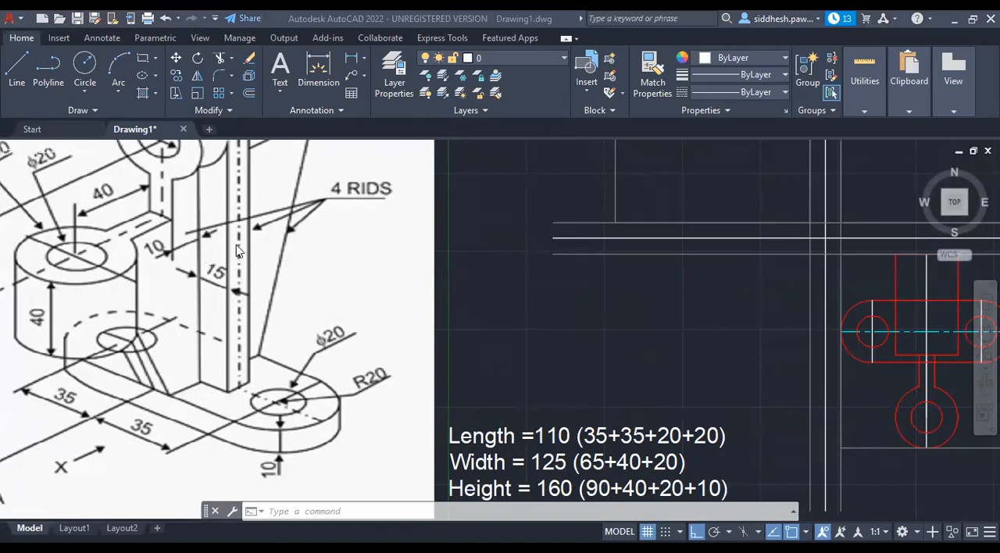
pyautogui.scroll(-4, 236, 245)
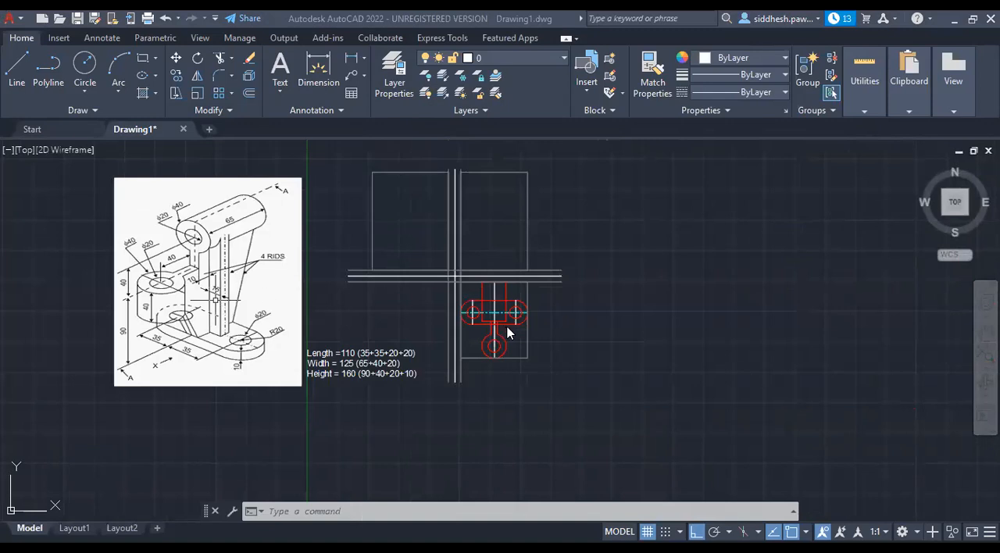
pyautogui.scroll(2, 504, 325)
pyautogui.scroll(3, 501, 328)
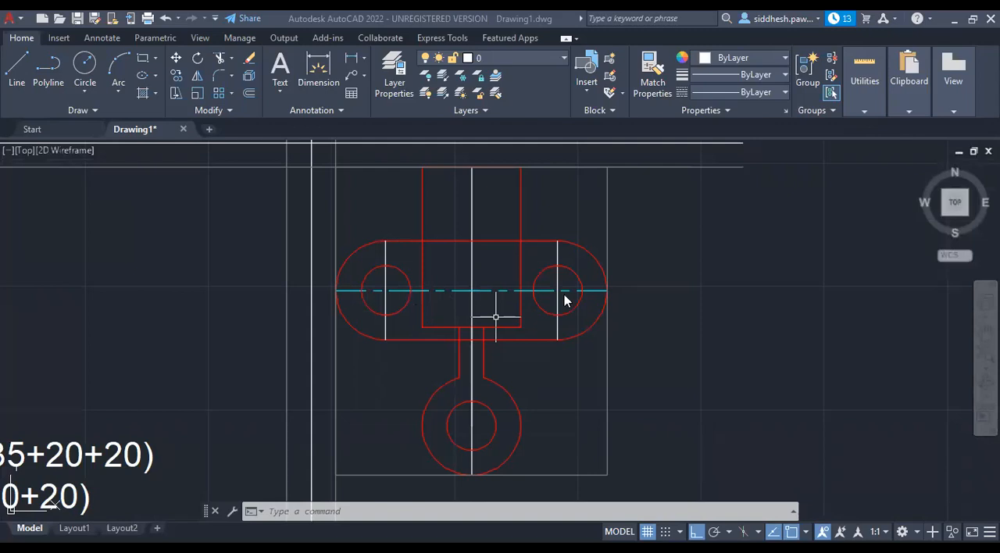
pyautogui.scroll(-2, 579, 365)
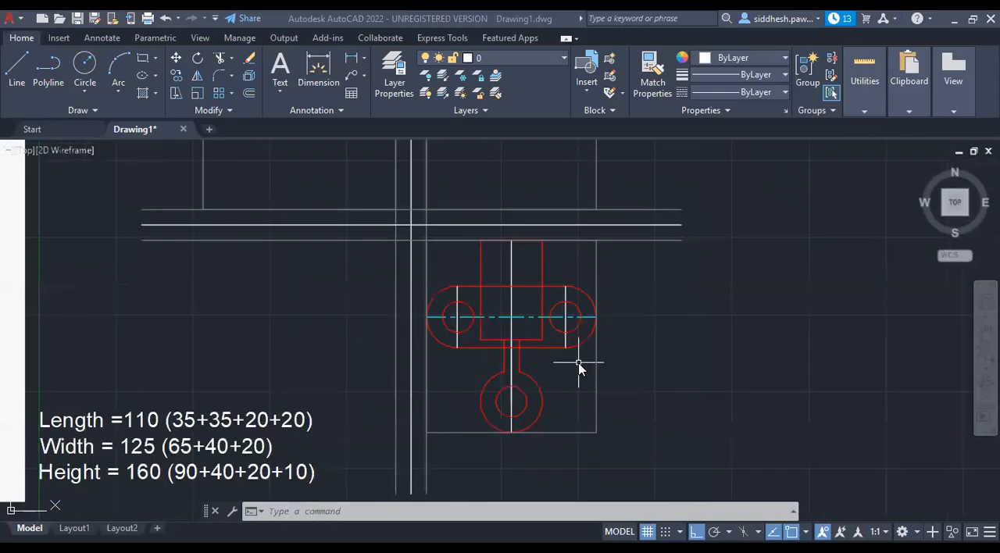
pyautogui.scroll(-2, 579, 364)
pyautogui.scroll(-2, 579, 364)
pyautogui.scroll(2, 477, 321)
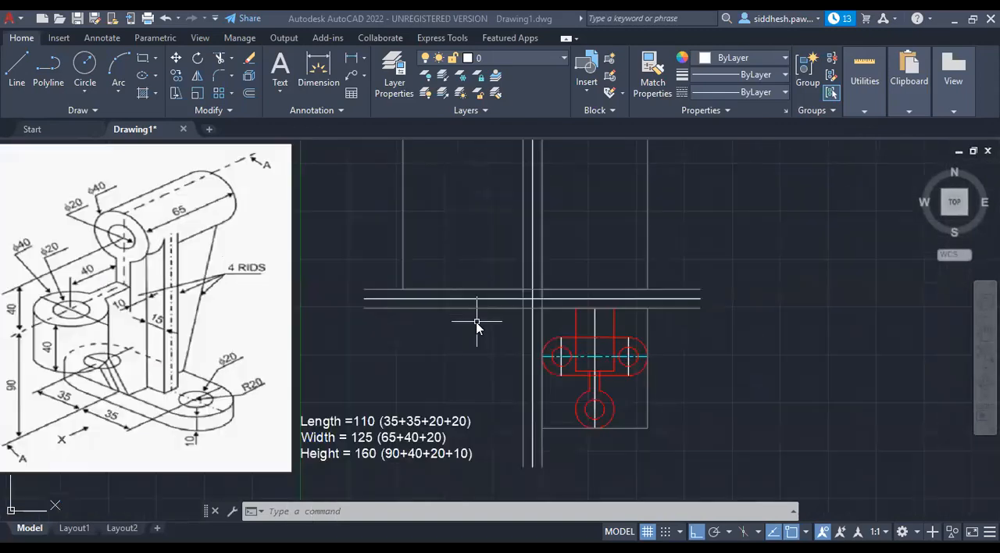
pyautogui.scroll(-2, 477, 321)
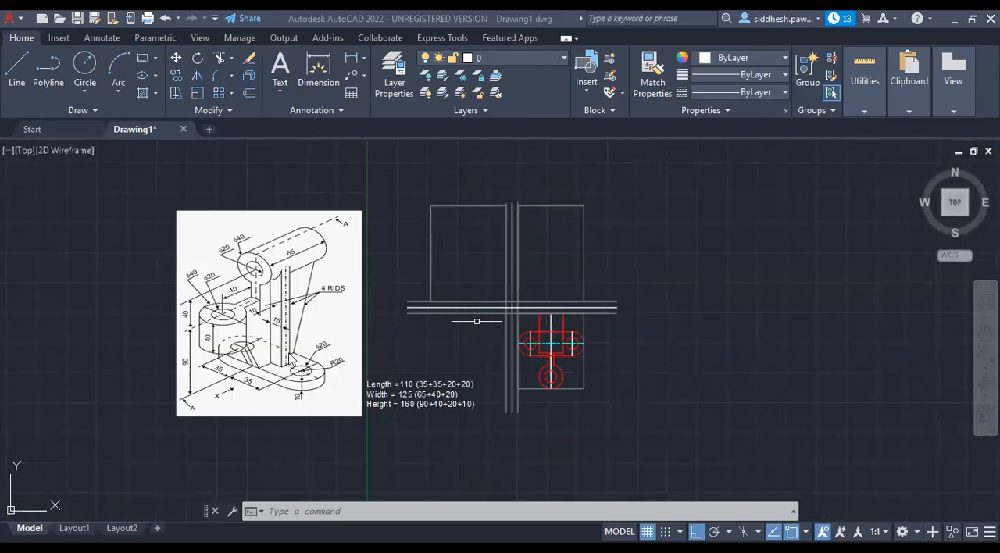